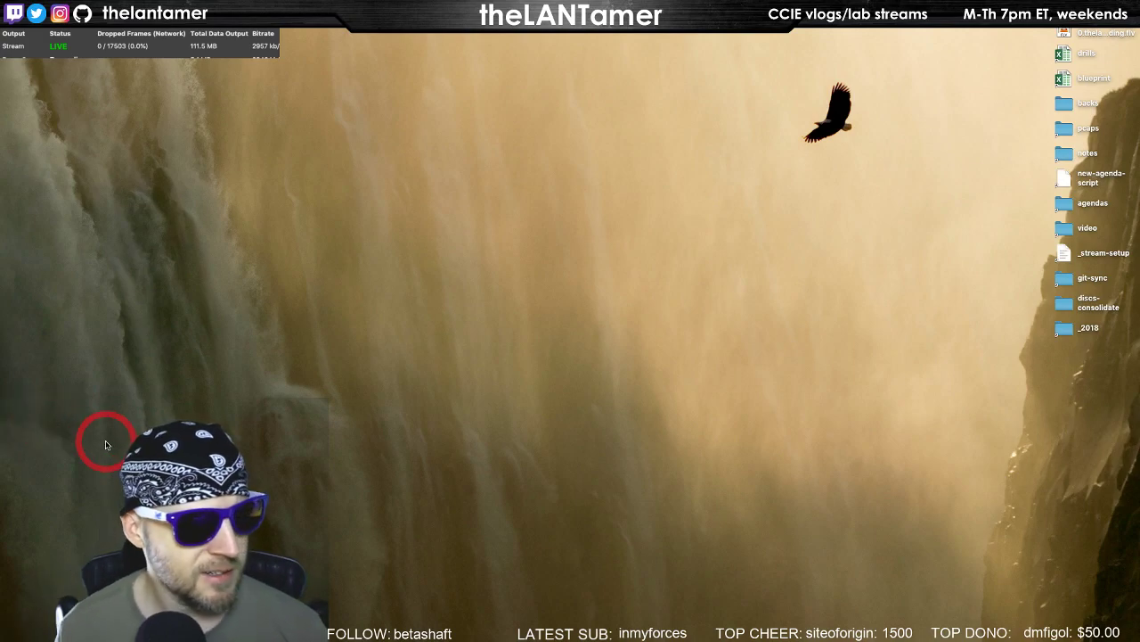
Switch to the desktop holding the stream chat and the agenda file, and read the recent chat messages
key("ctrl+Right")
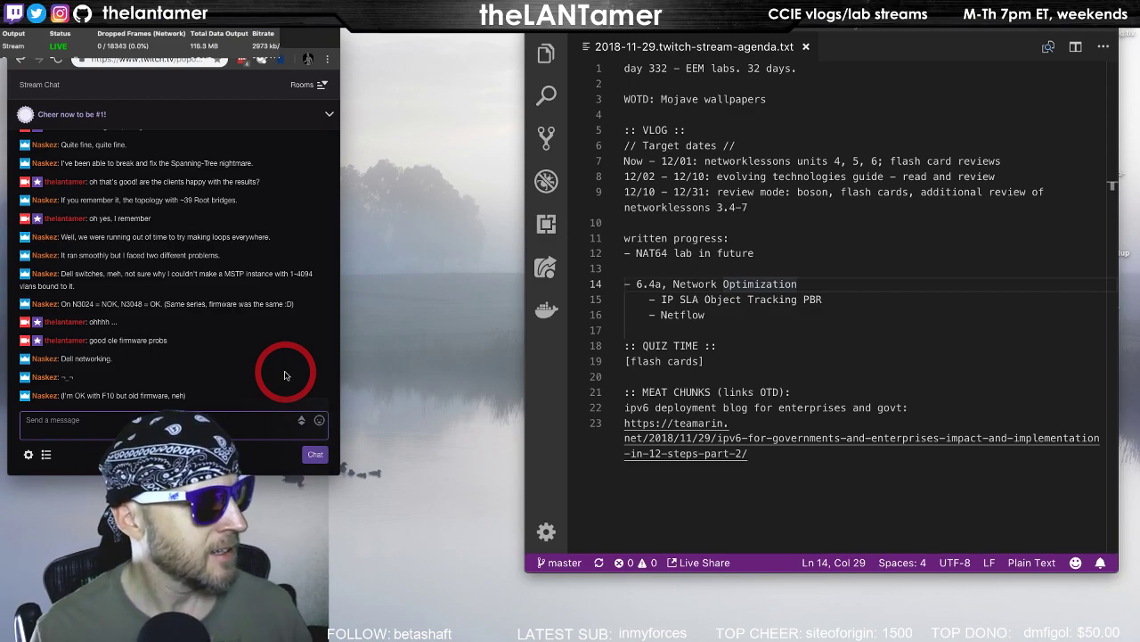
left_click(285, 375)
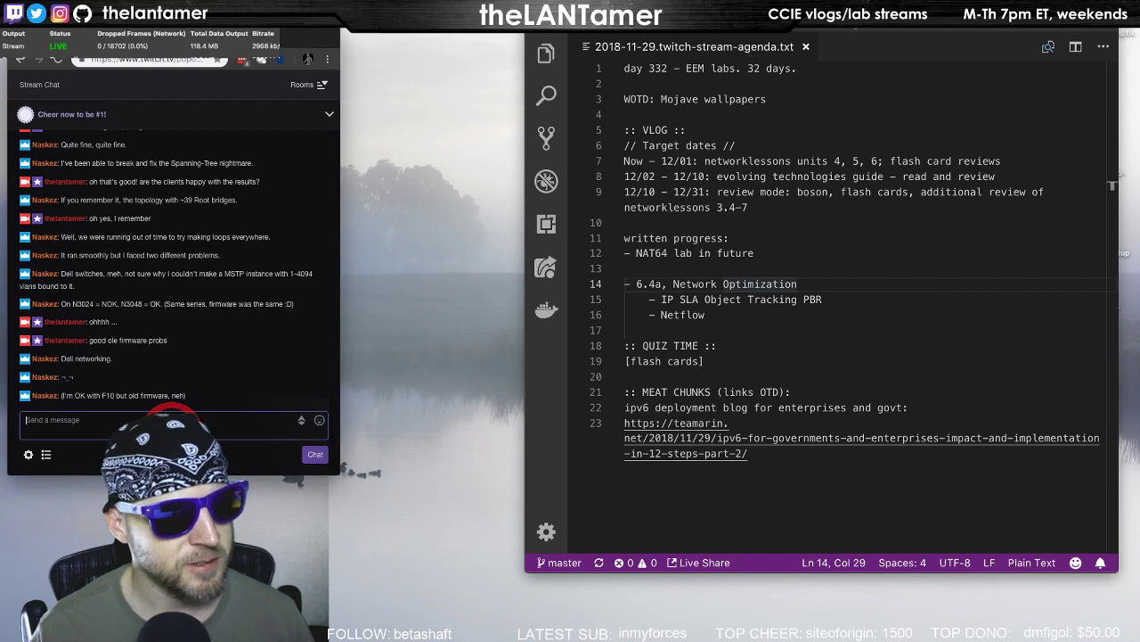
left_click(203, 396)
left_click(59, 374)
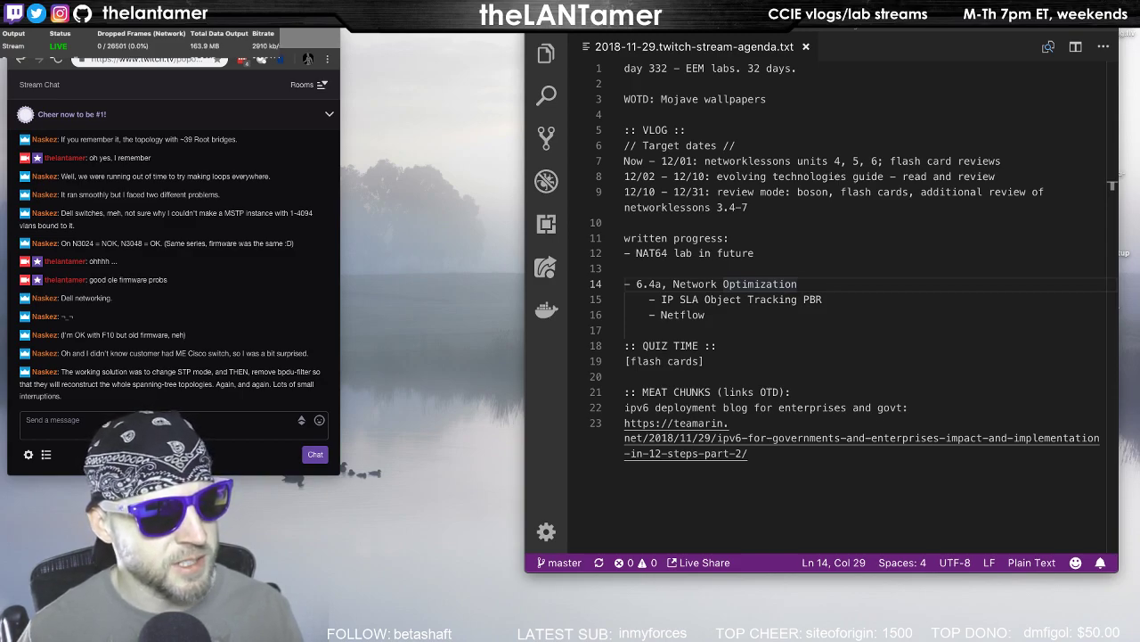
left_click(83, 327)
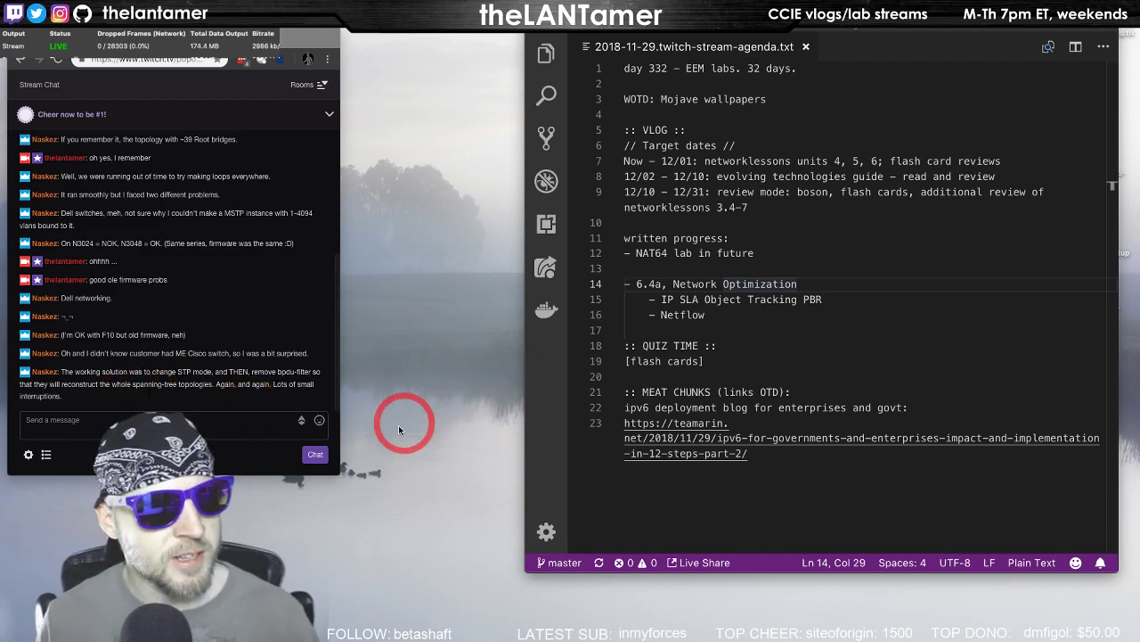
Review the opening lines of the 2018-11-29 stream agenda, from the day heading down to the VLOG section
left_click(816, 347)
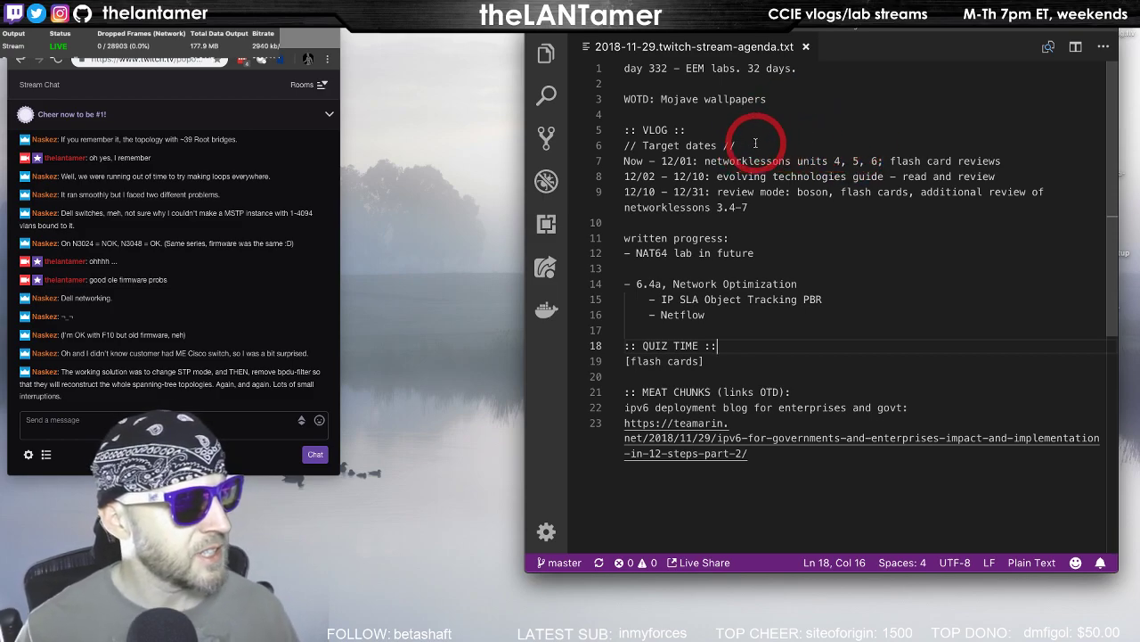
left_click(802, 70)
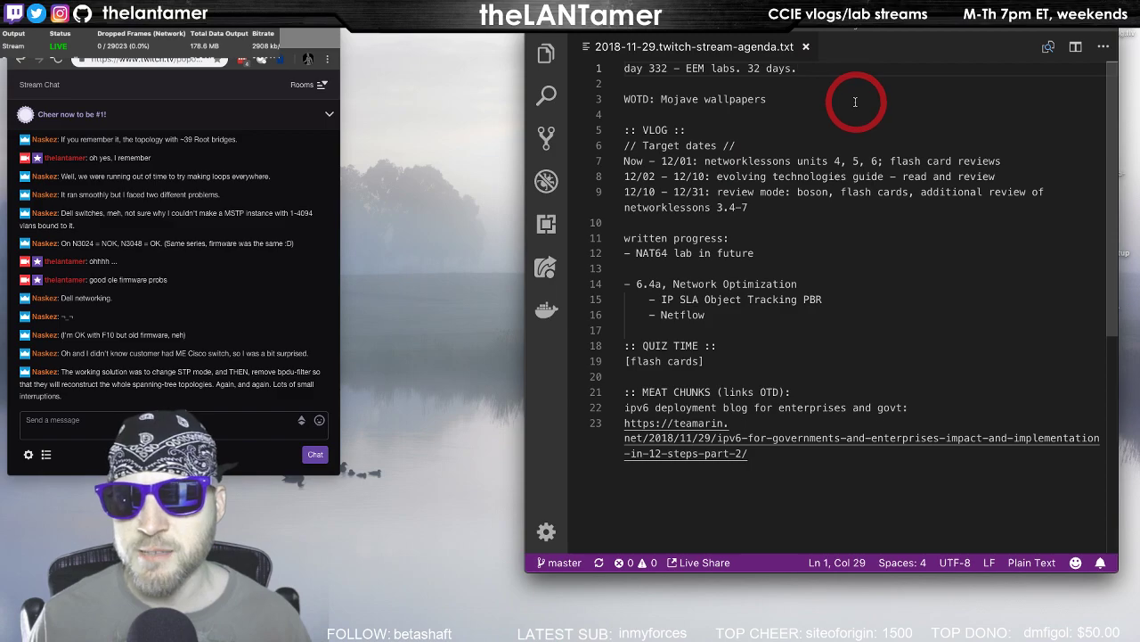
key("Down")
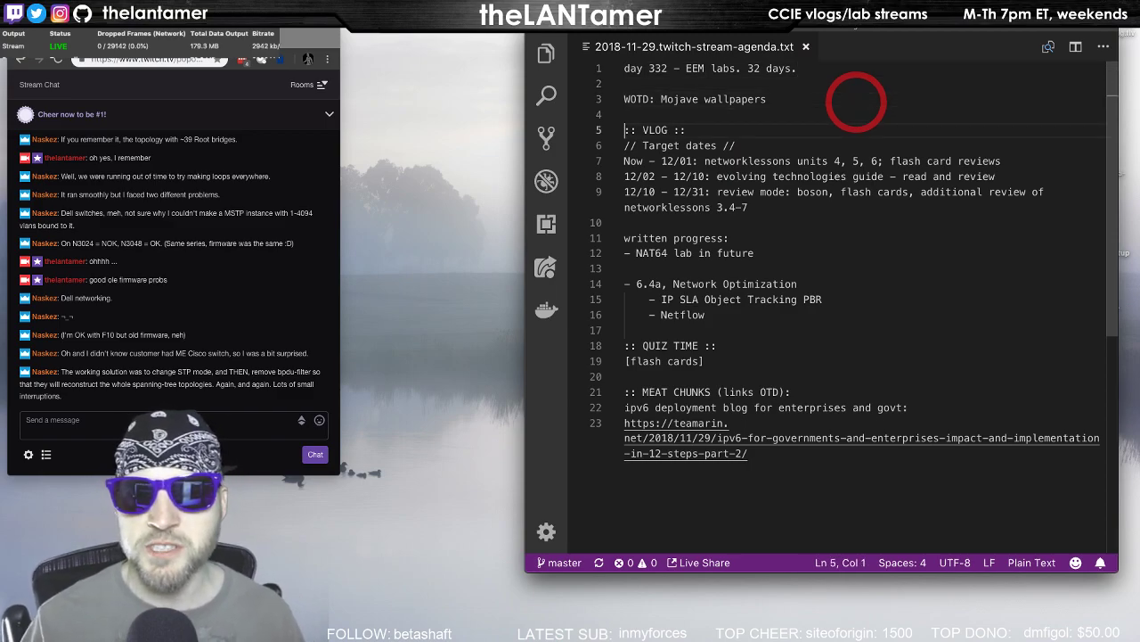
key("Up")
key("Down")
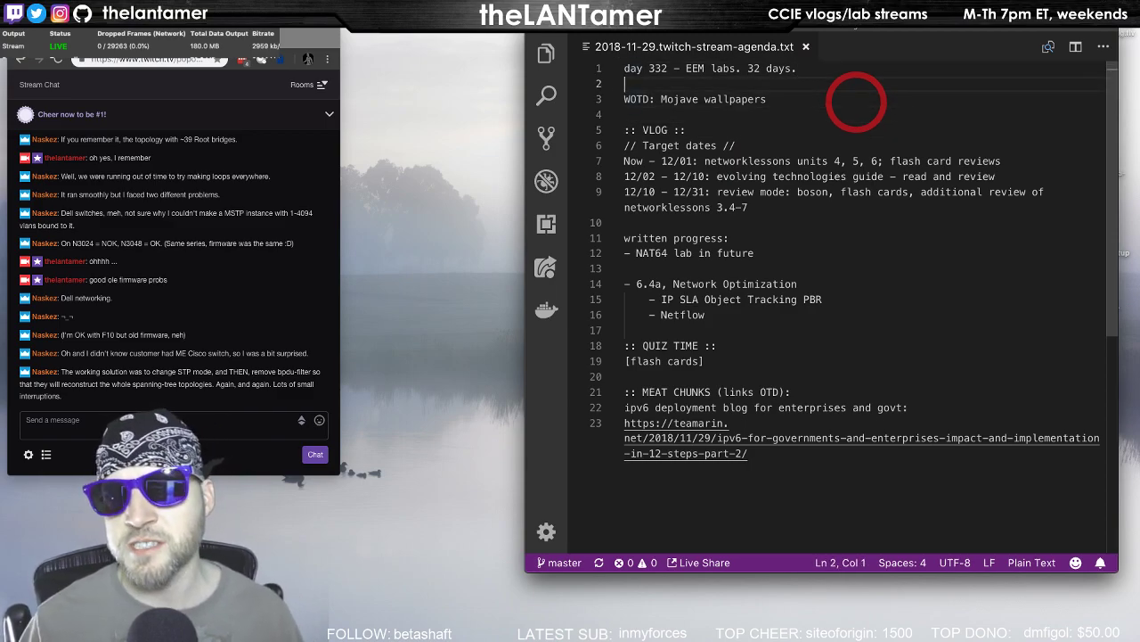
key("Up")
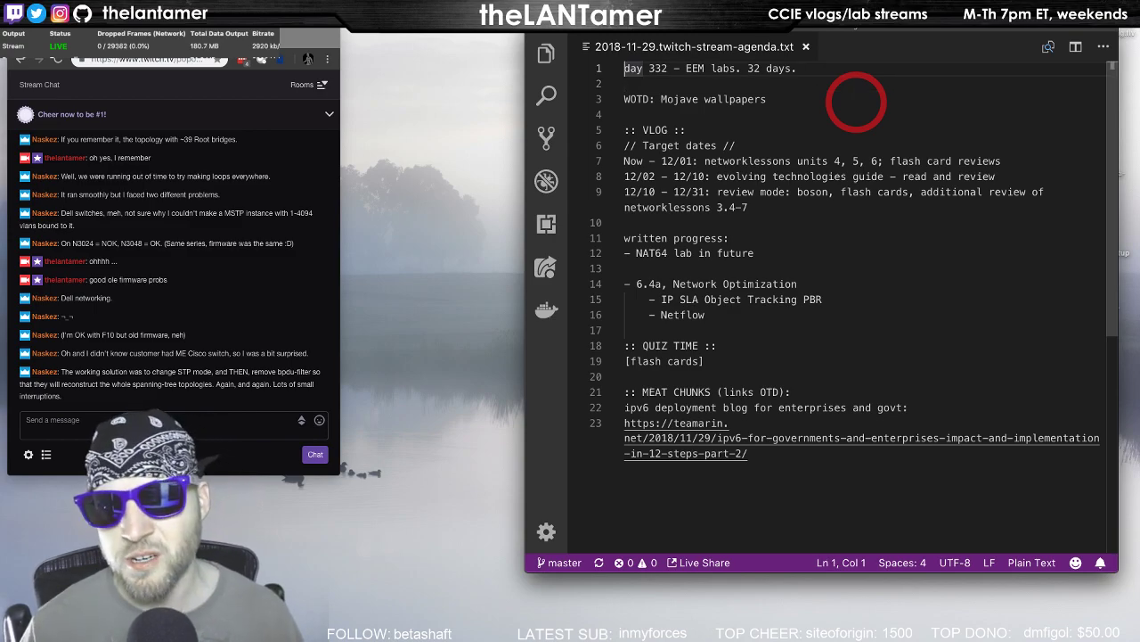
key("Down")
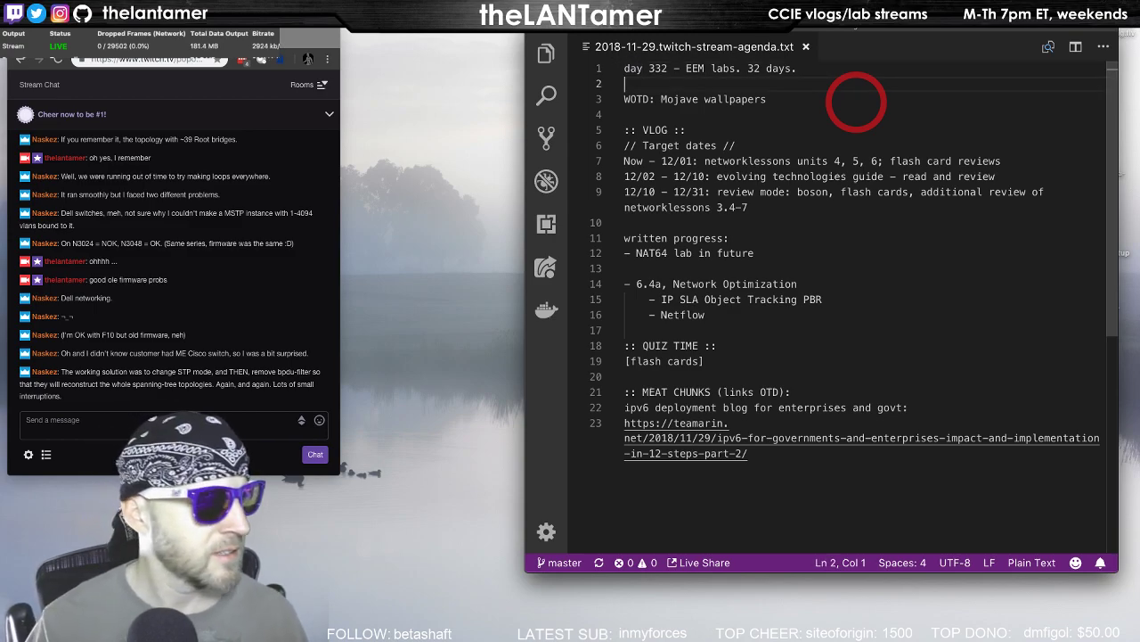
key("Up")
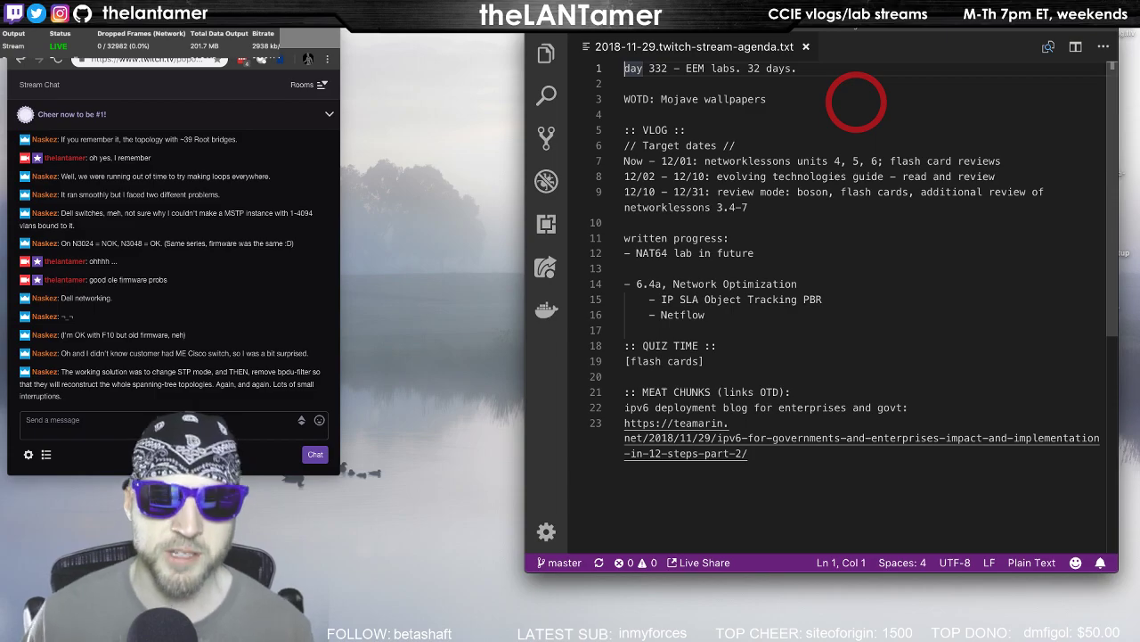
View the waterfall wallpaper on the neighbouring desktop and return to the stream agenda
key("ctrl+Right")
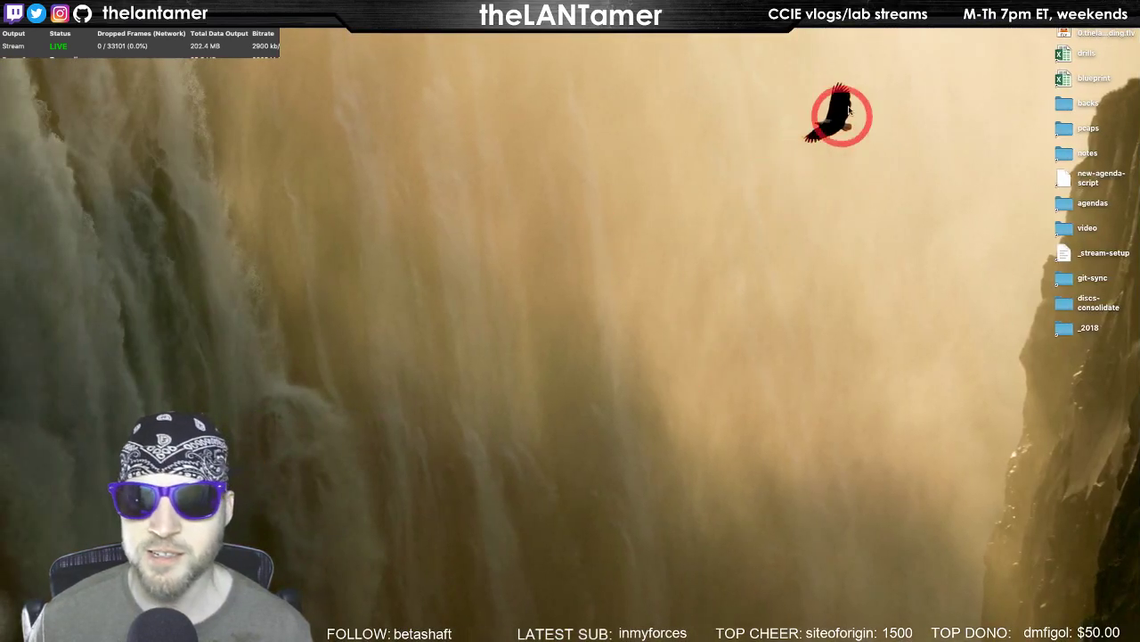
key("ctrl+Left")
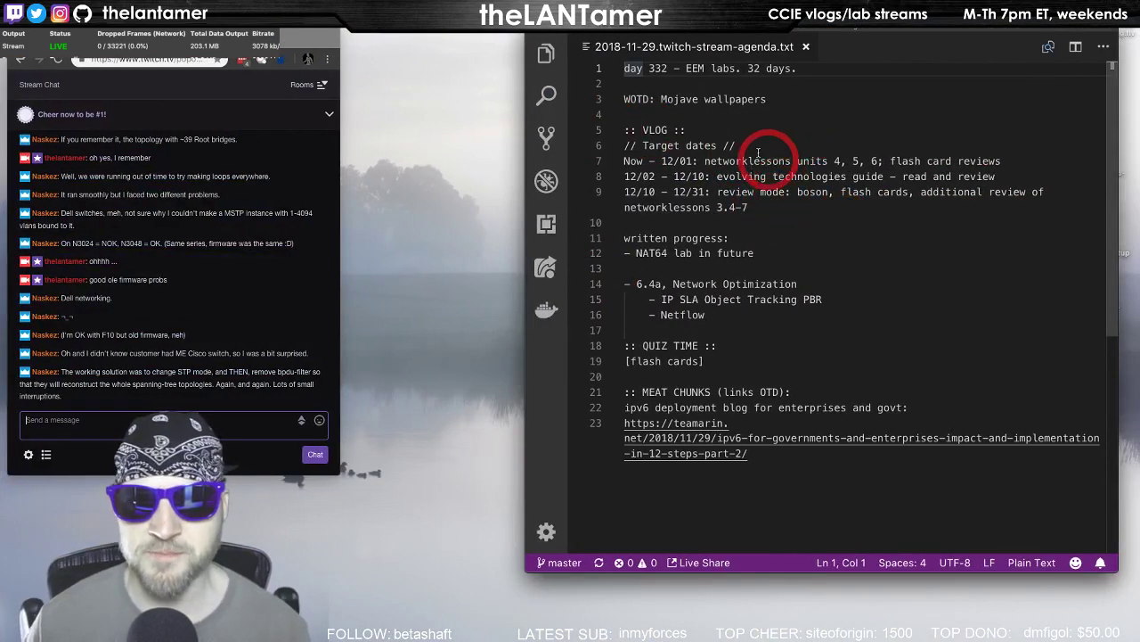
left_click(756, 148)
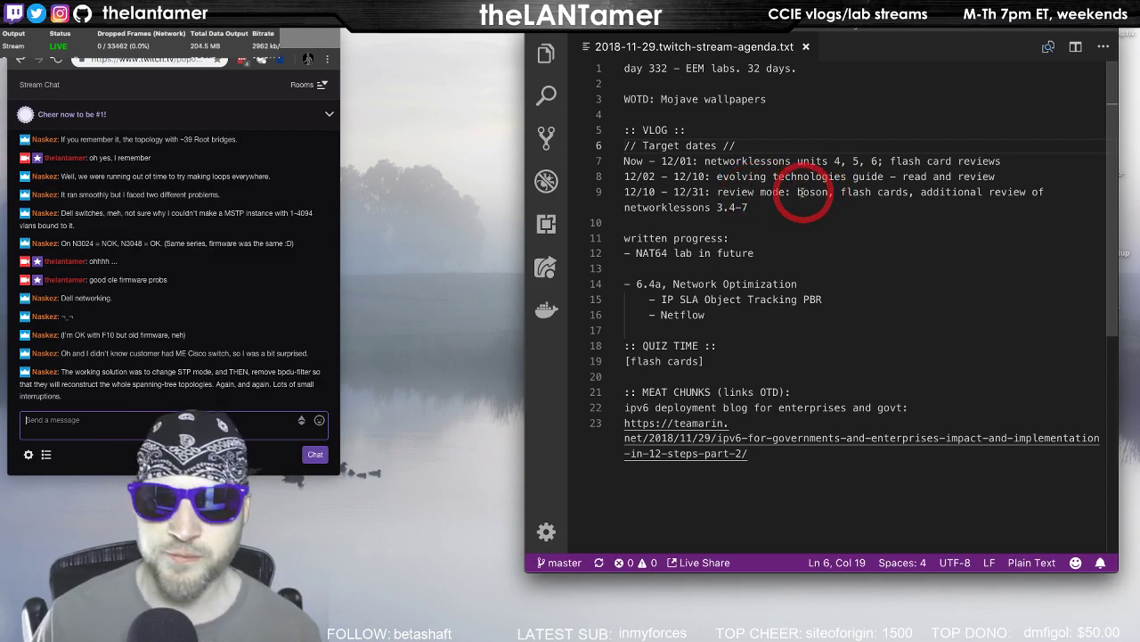
key("ctrl+Right")
key("ctrl+Left")
key("ctrl+Right")
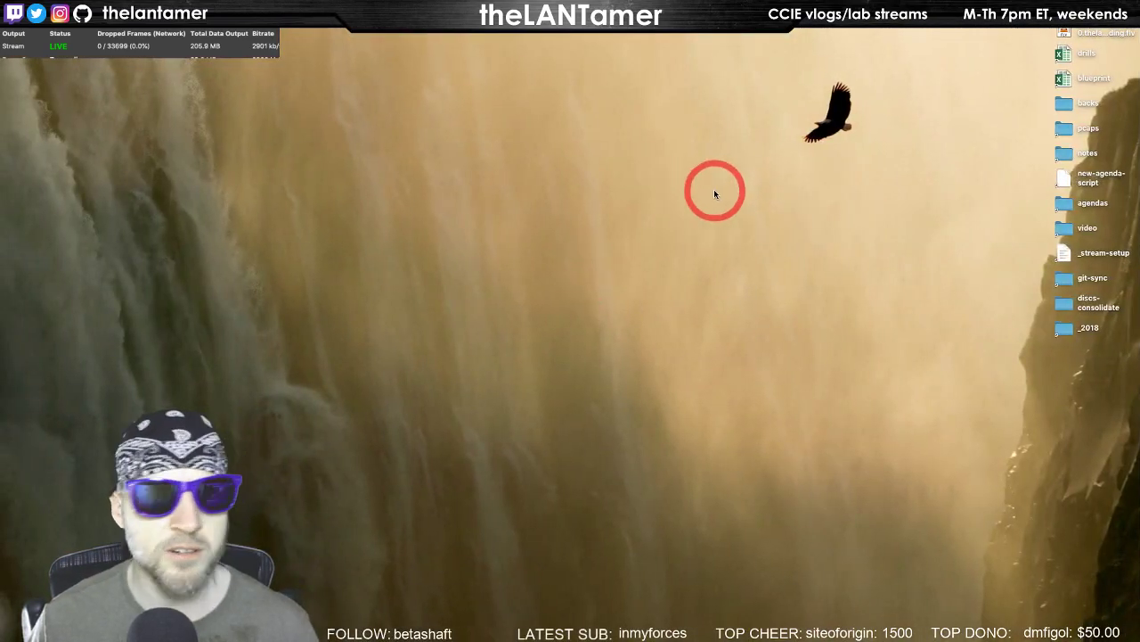
key("ctrl+Left")
Check the overview of all desktops, open a new browser window and place it beside the stream chat
key("ctrl+Up")
mouse_move(589, 55)
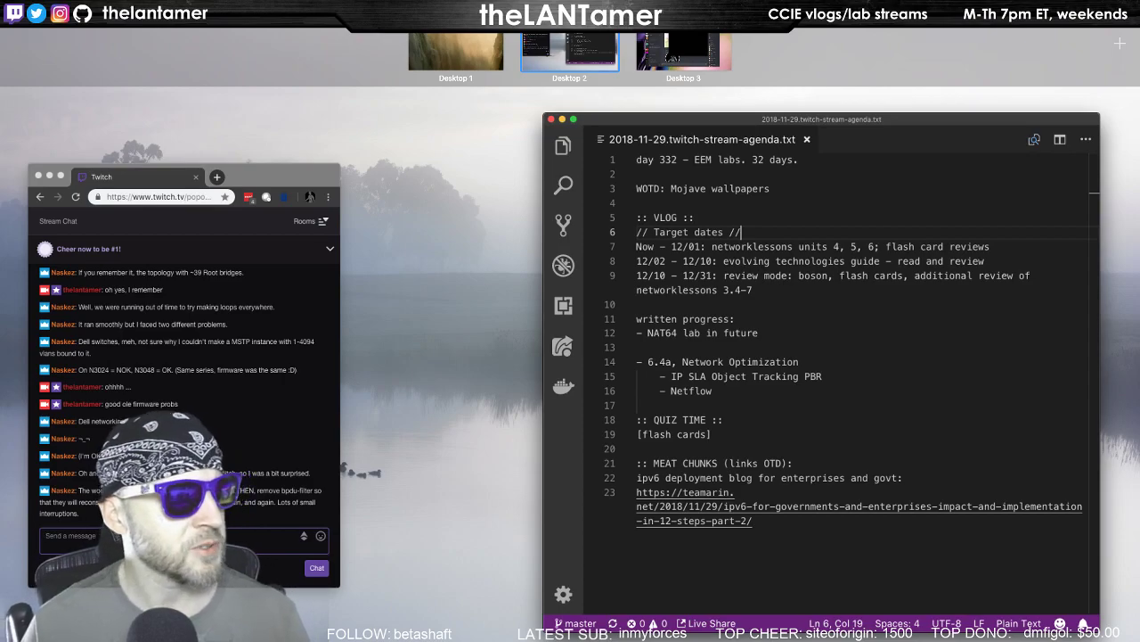
key("ctrl+Up")
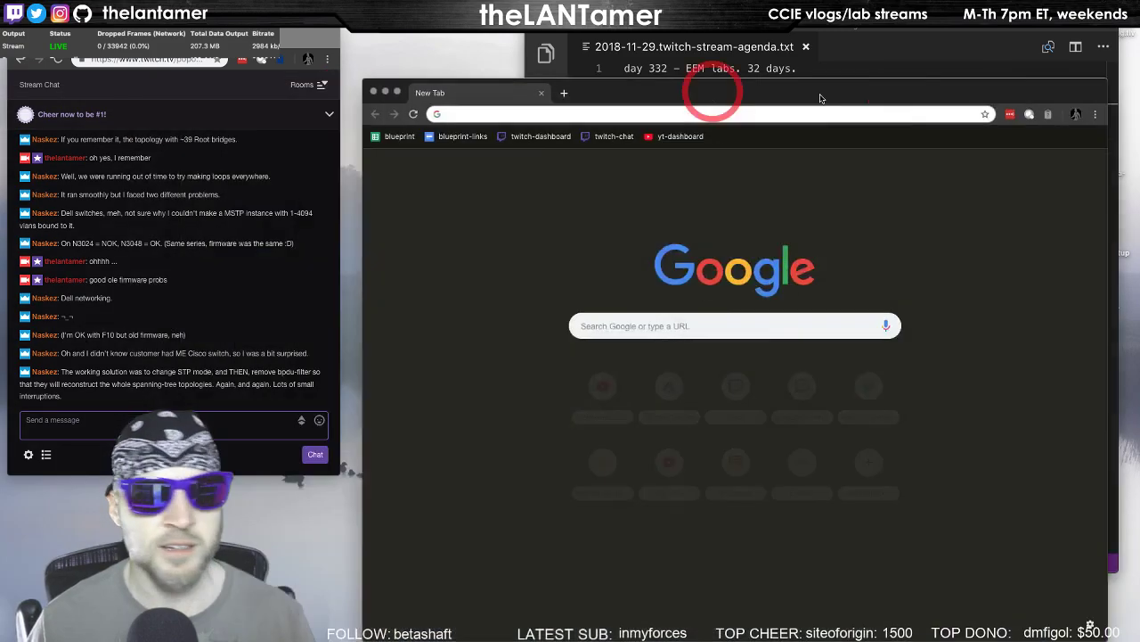
left_click_drag(708, 96, 788, 62)
mouse_move(683, 56)
left_mouse_down()
mouse_move(670, 54)
mouse_move(683, 46)
left_mouse_up()
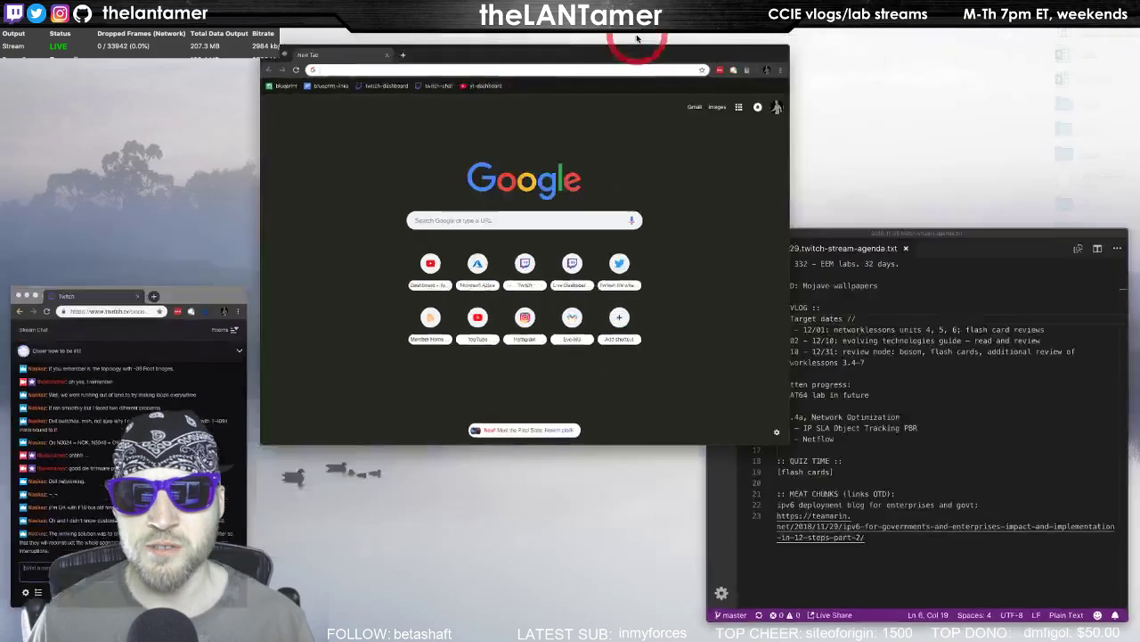
Switch to Discord and open the links-networking-general channel, looking through follow-me and links-cloud-and-devops on the way
left_click_drag(591, 34, 568, 158)
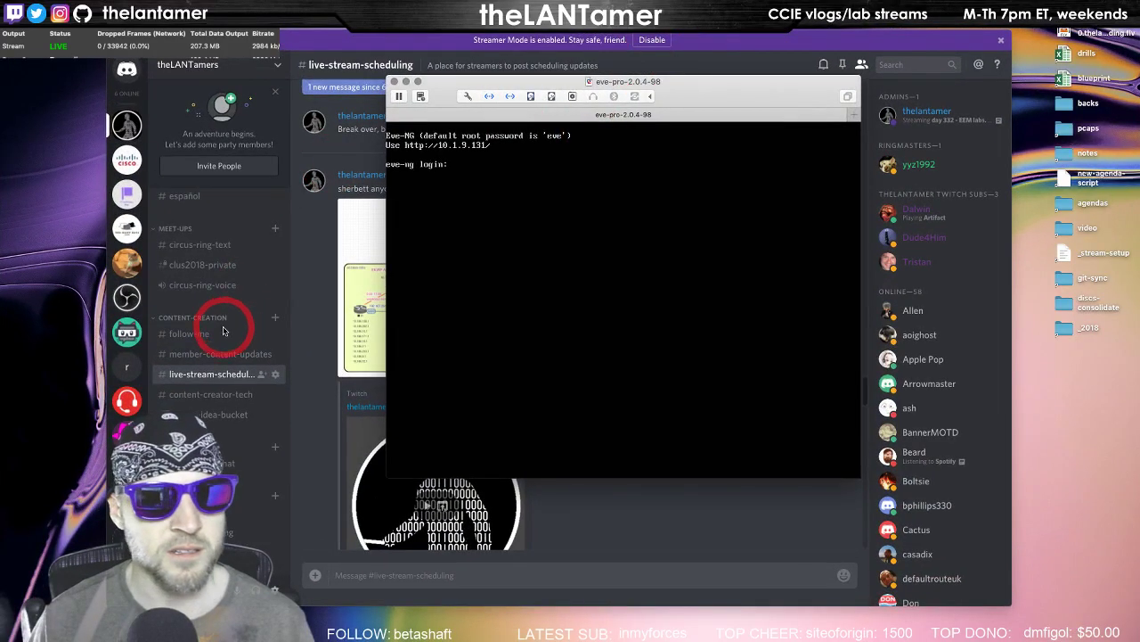
left_click(223, 335)
left_click(204, 332)
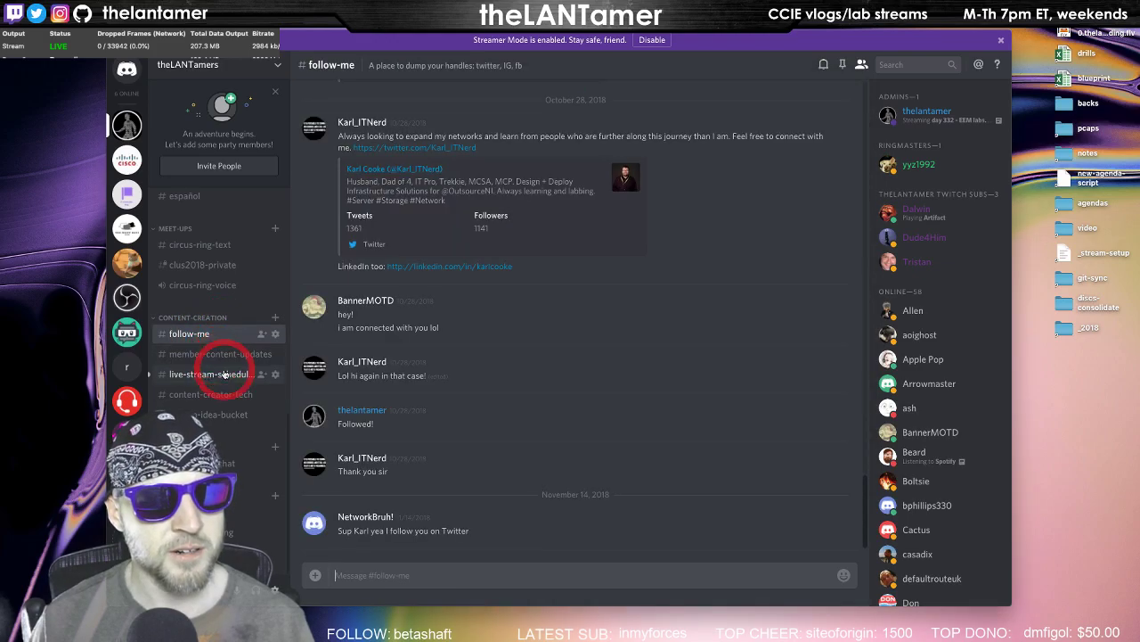
scroll(217, 318, "down", 5)
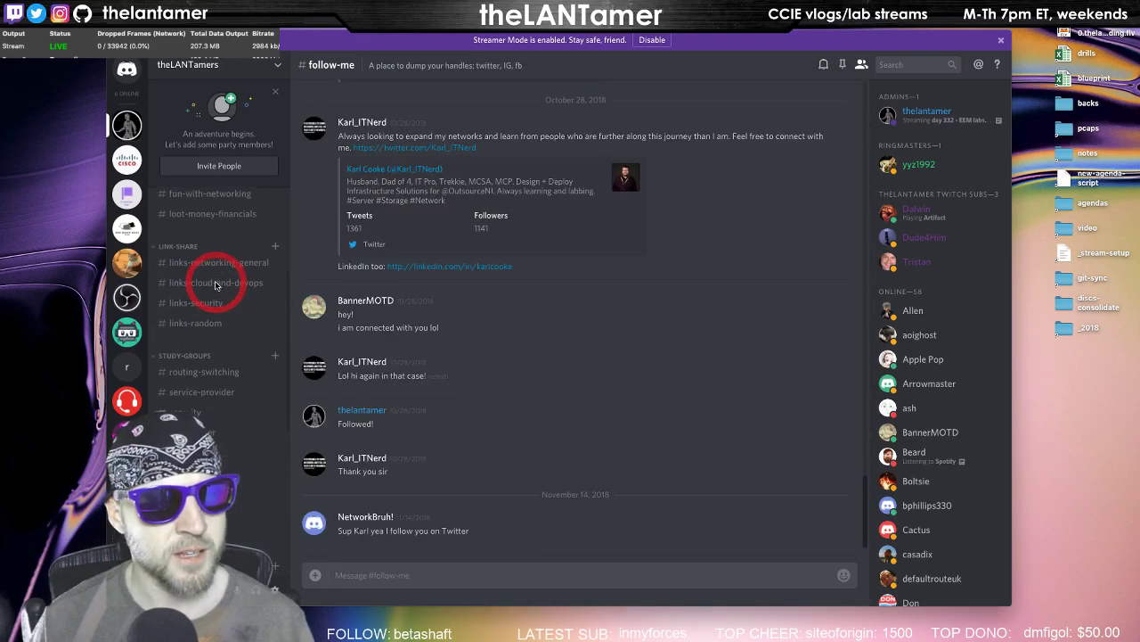
scroll(219, 281, "up", 1)
left_click(216, 269)
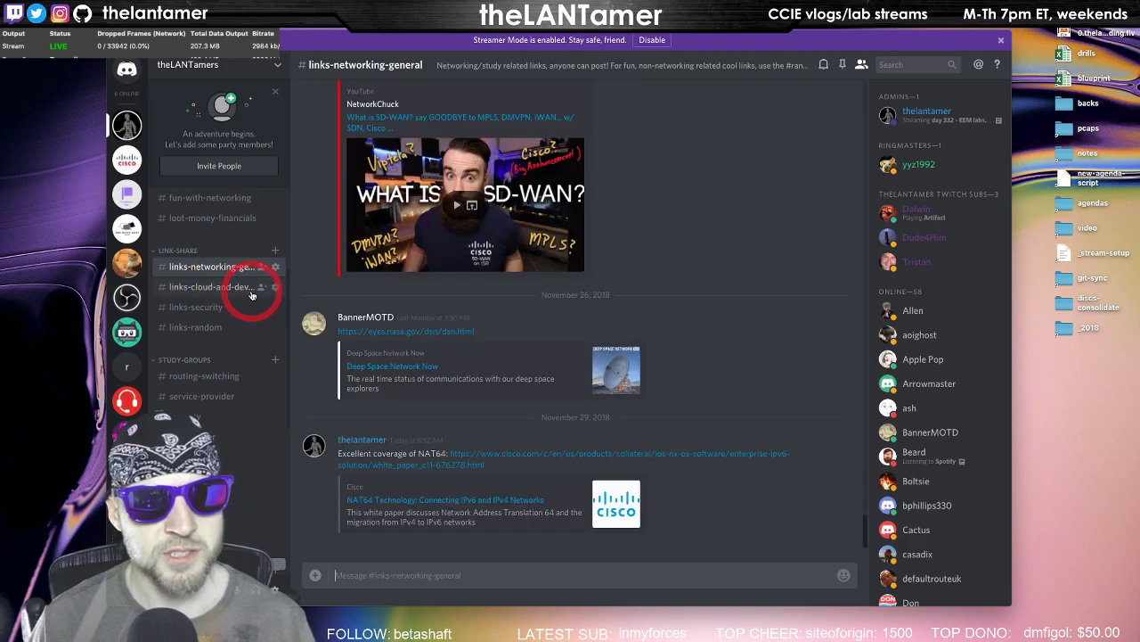
left_click(219, 287)
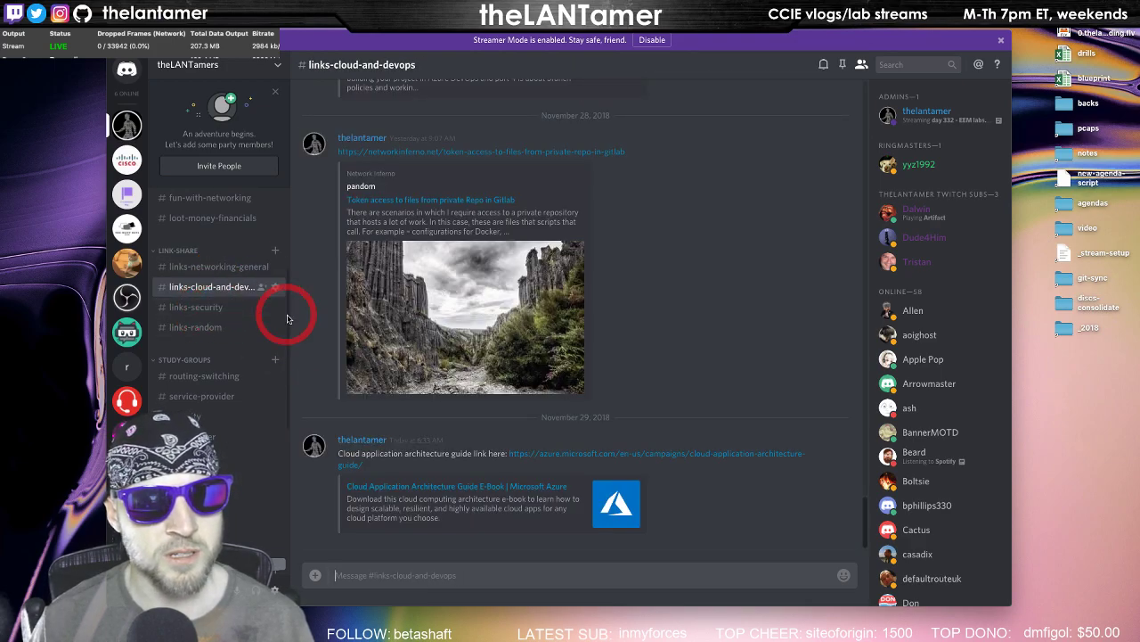
left_click(225, 268)
Return to the code editor and open 2018-11-28.twitch-stream-agenda.txt from the streaming-agendas folder
key("ctrl+Left")
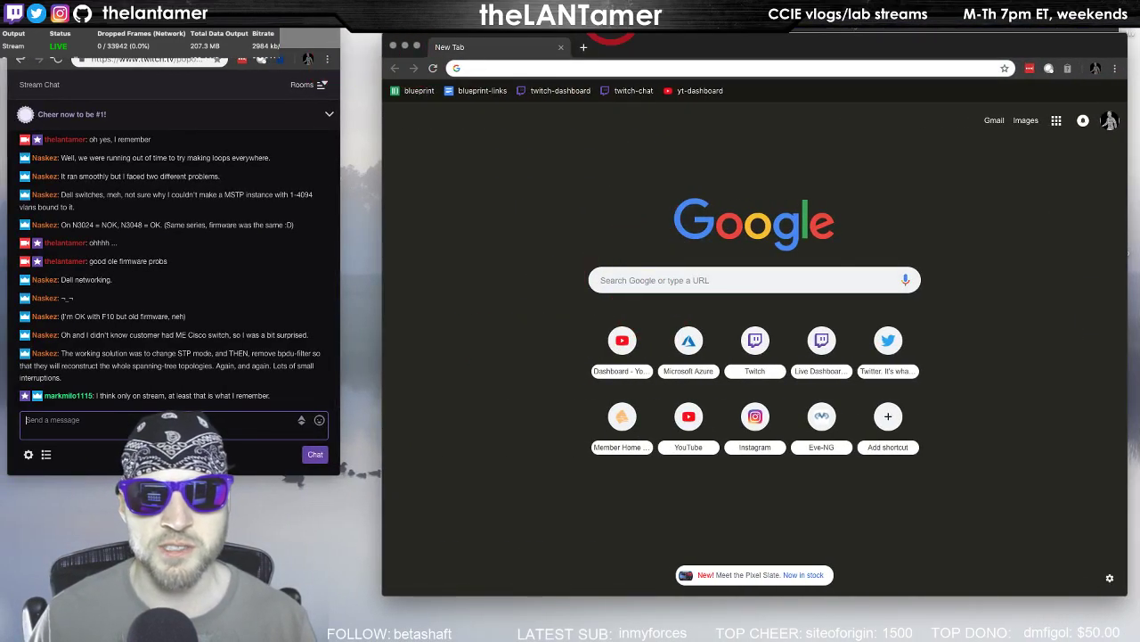
key("super+Tab")
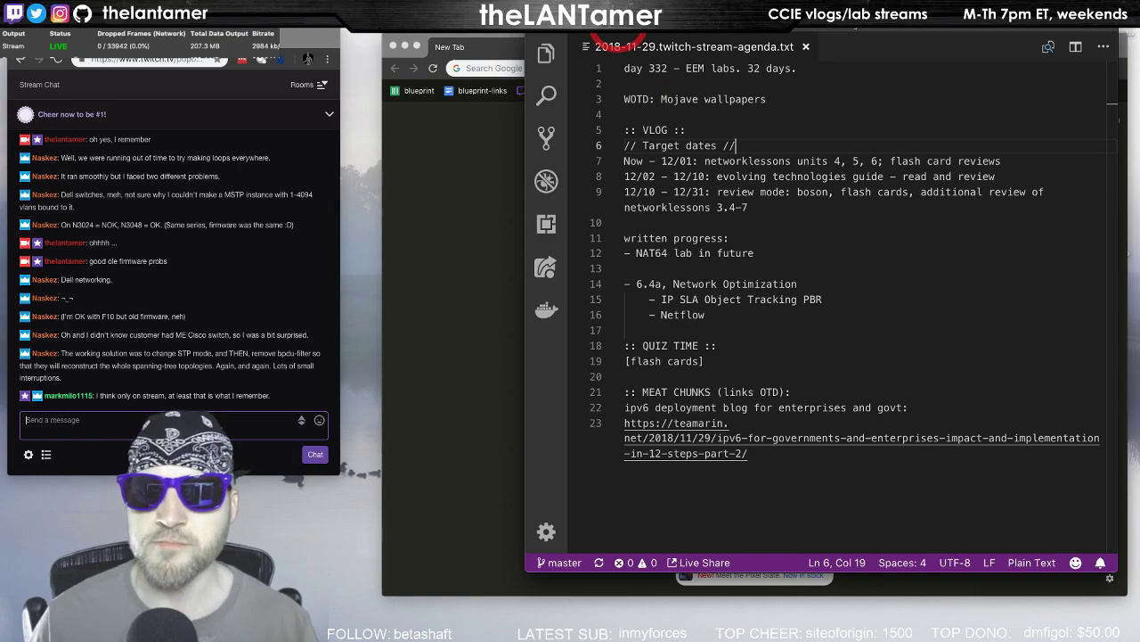
key("super+o")
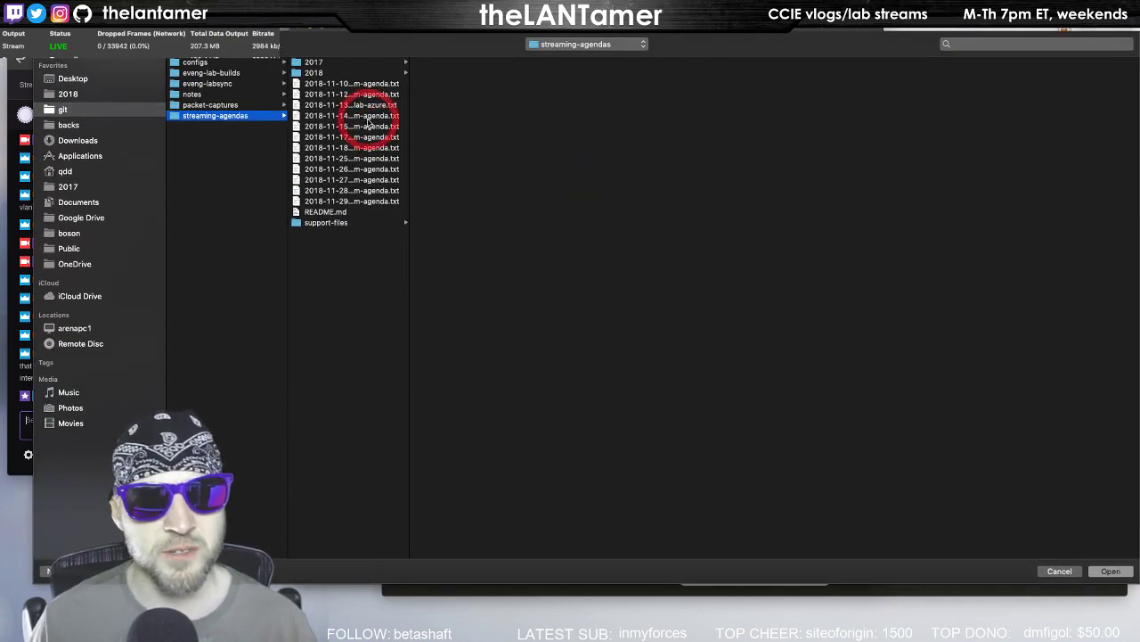
left_click_drag(411, 143, 533, 155)
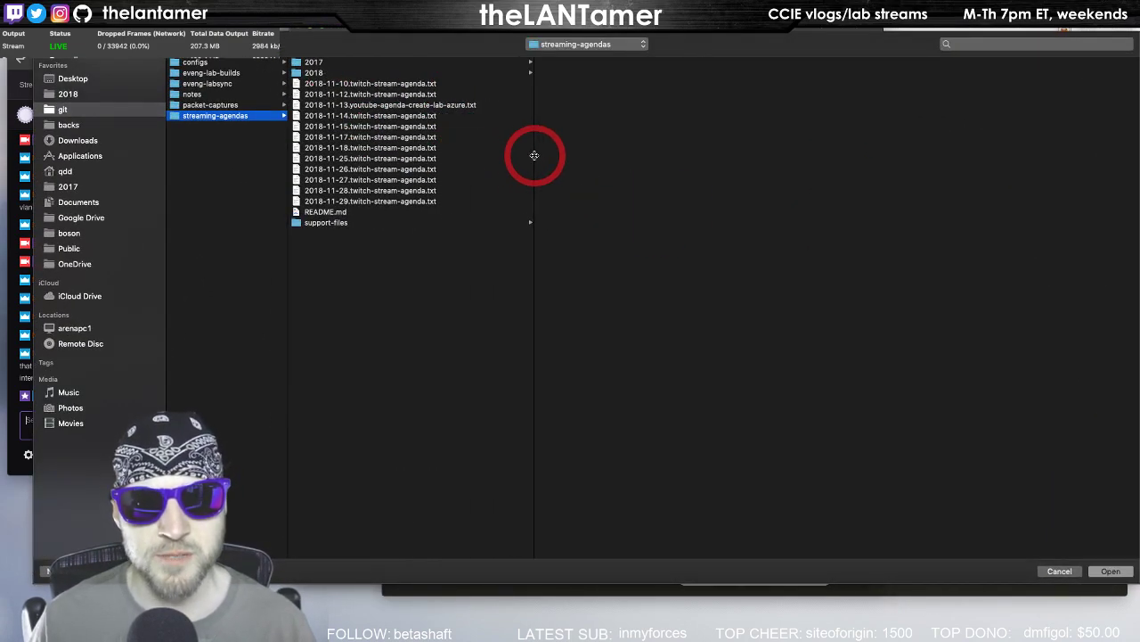
left_click(397, 192)
double_click(396, 191)
Copy the AJS Networking evolving technologies book review link from the agenda's last line and close that file
scroll(895, 368, "down", 5)
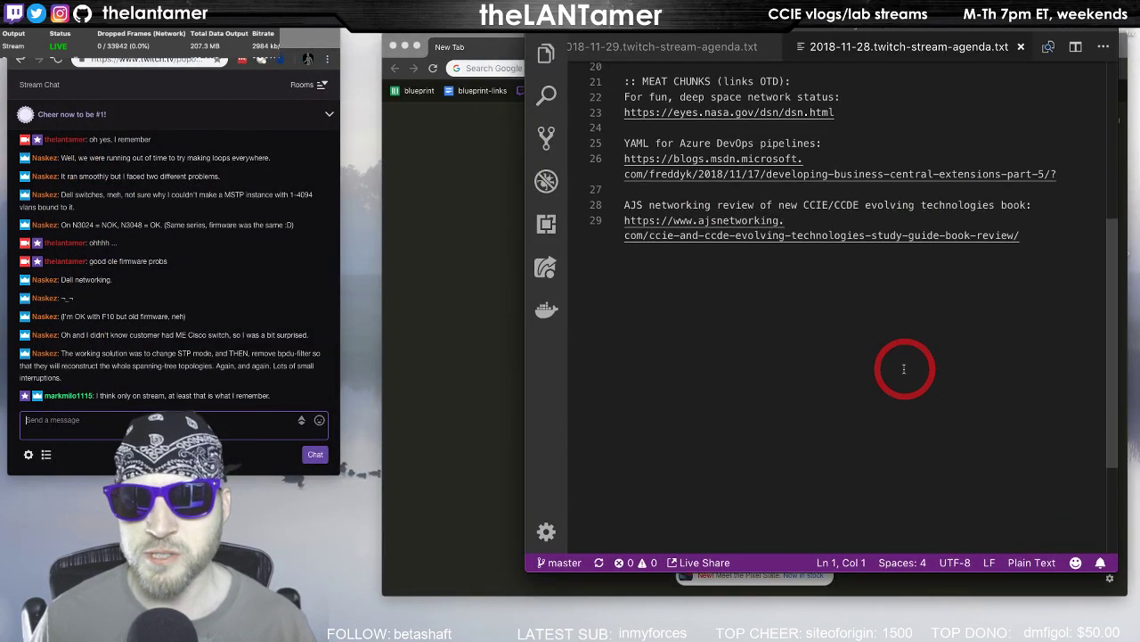
left_click(1018, 236)
left_click_drag(1019, 236, 624, 224)
key("super+c")
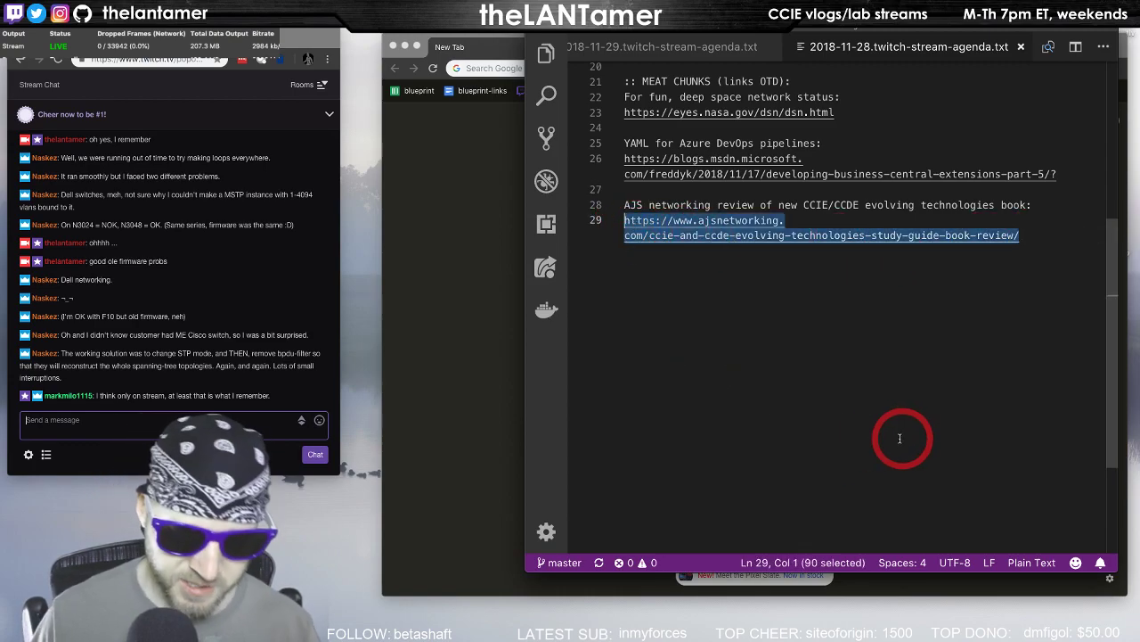
key("super+w")
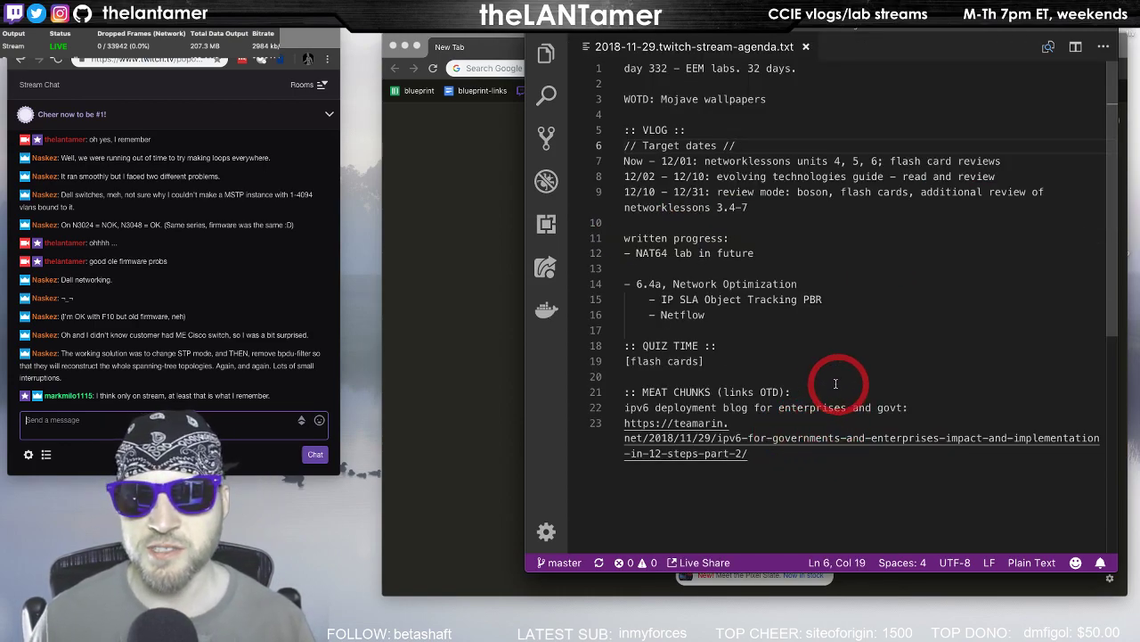
Load the copied AJS Networking book review link in the browser window
left_click(445, 295)
left_click(611, 69)
key("super+v")
key("Return")
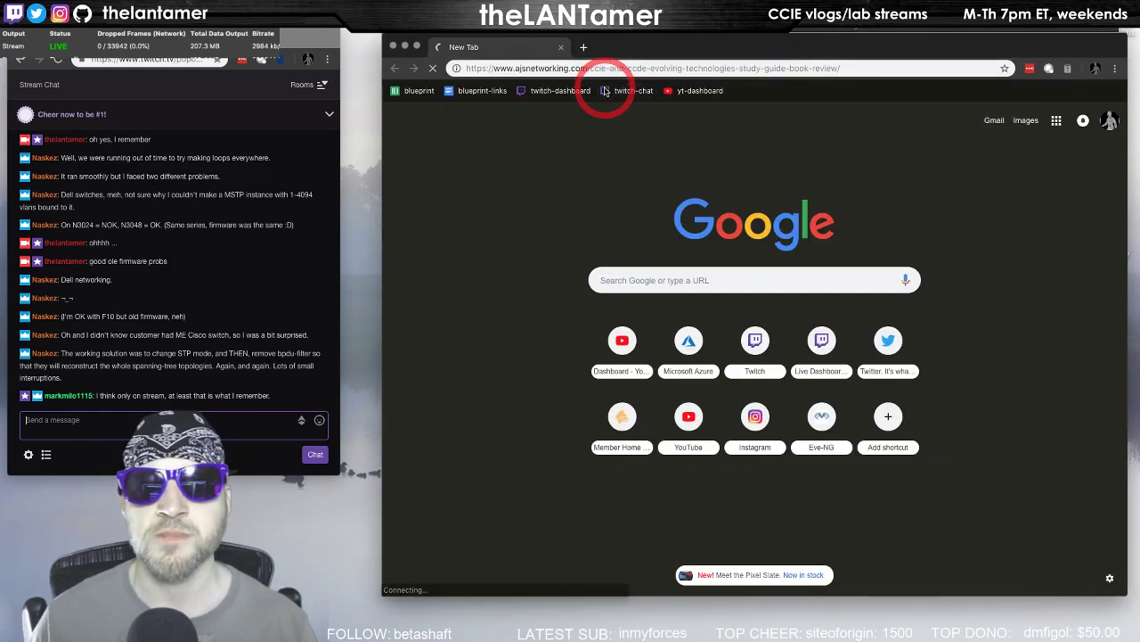
Post the AJS Networking book review link in the Twitch stream chat
left_click(862, 66)
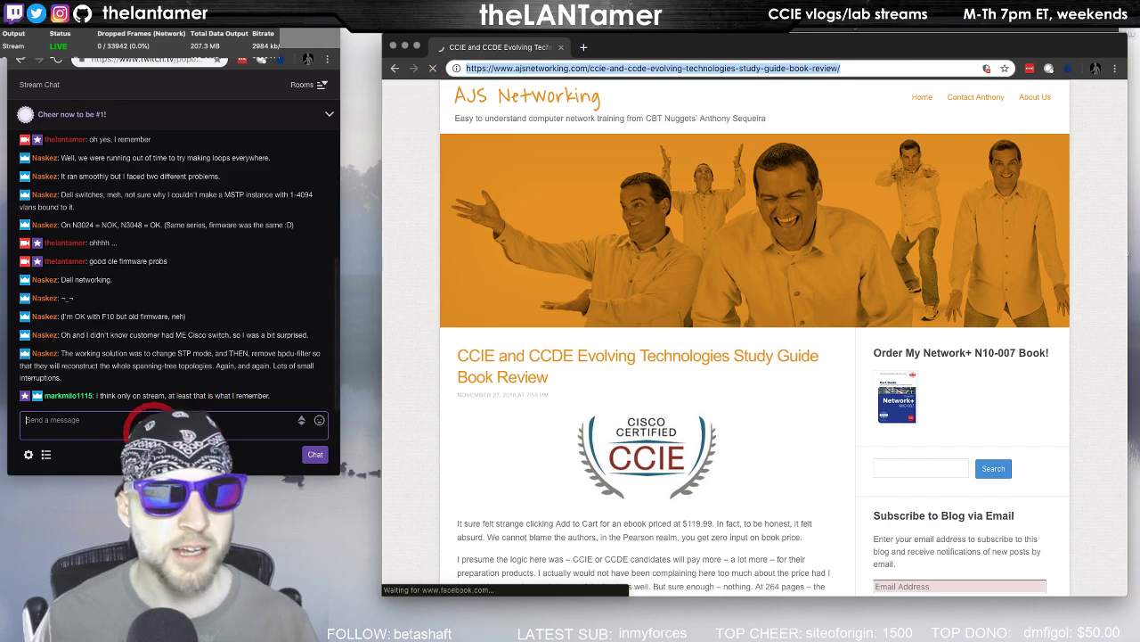
key("super+v")
key("Return")
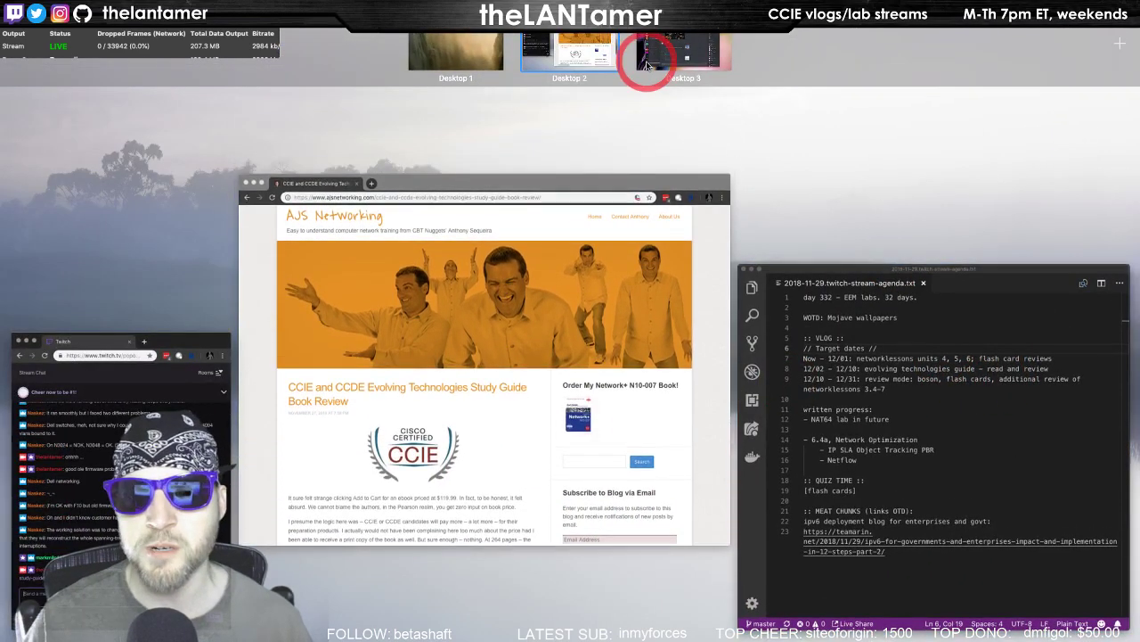
Switch to the Discord desktop and post the book review link in the links-networking-general channel
left_click(644, 55)
left_click(446, 578)
key("super+v")
key("Return")
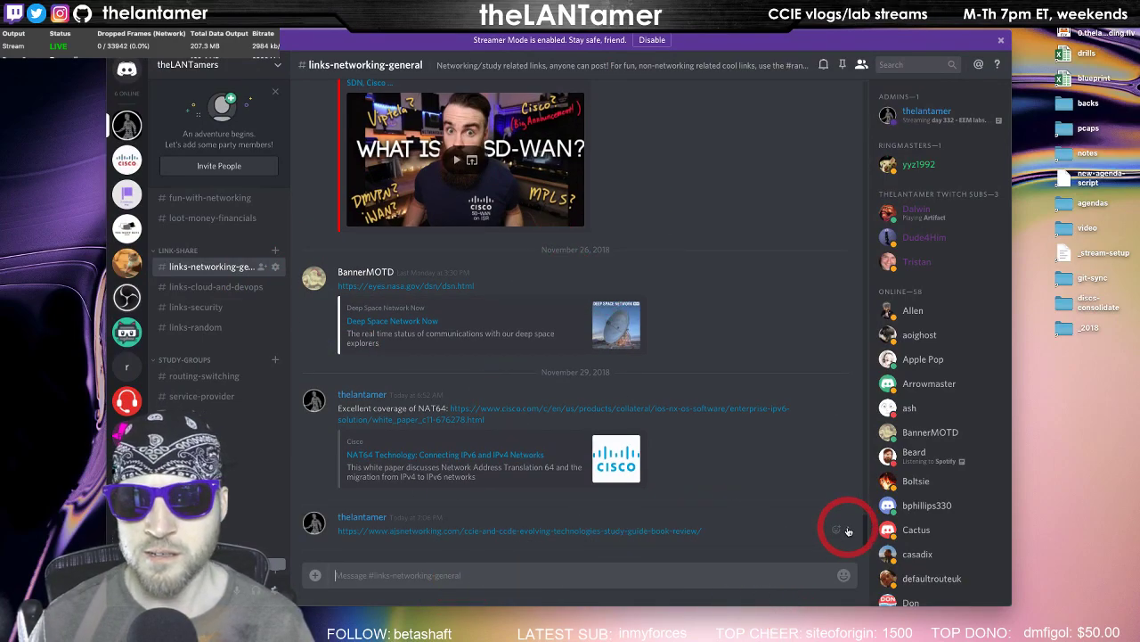
left_click(847, 530)
left_click(650, 495)
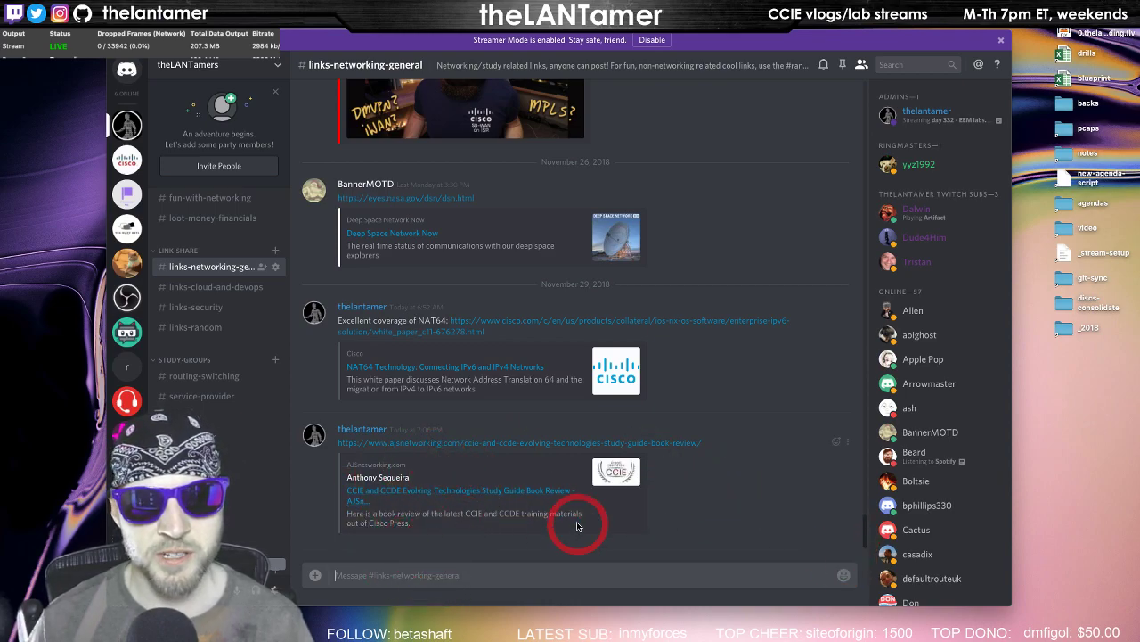
Open the posted book review link from Discord and read through the review's good and bad points
left_click(509, 443)
scroll(784, 463, "down", 10)
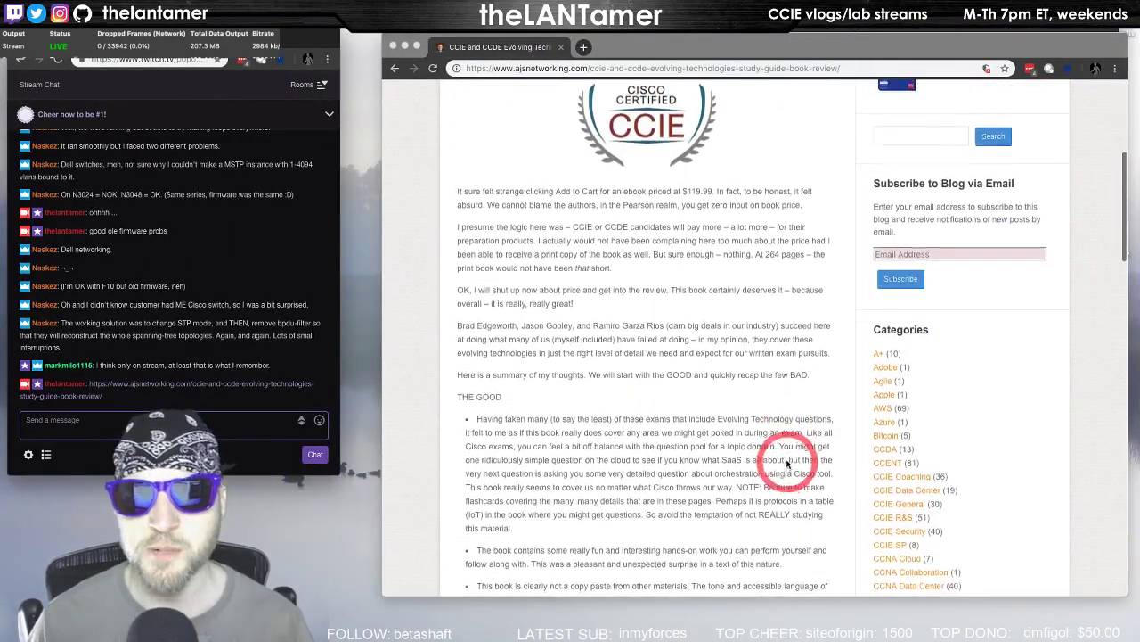
scroll(784, 450, "down", 2)
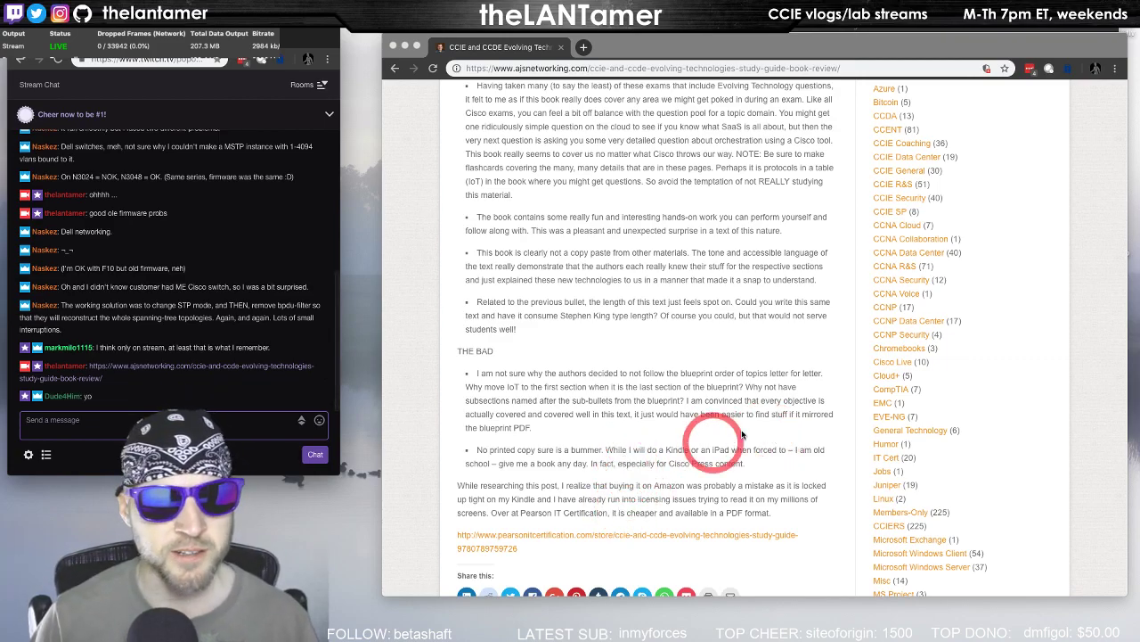
left_click(655, 411)
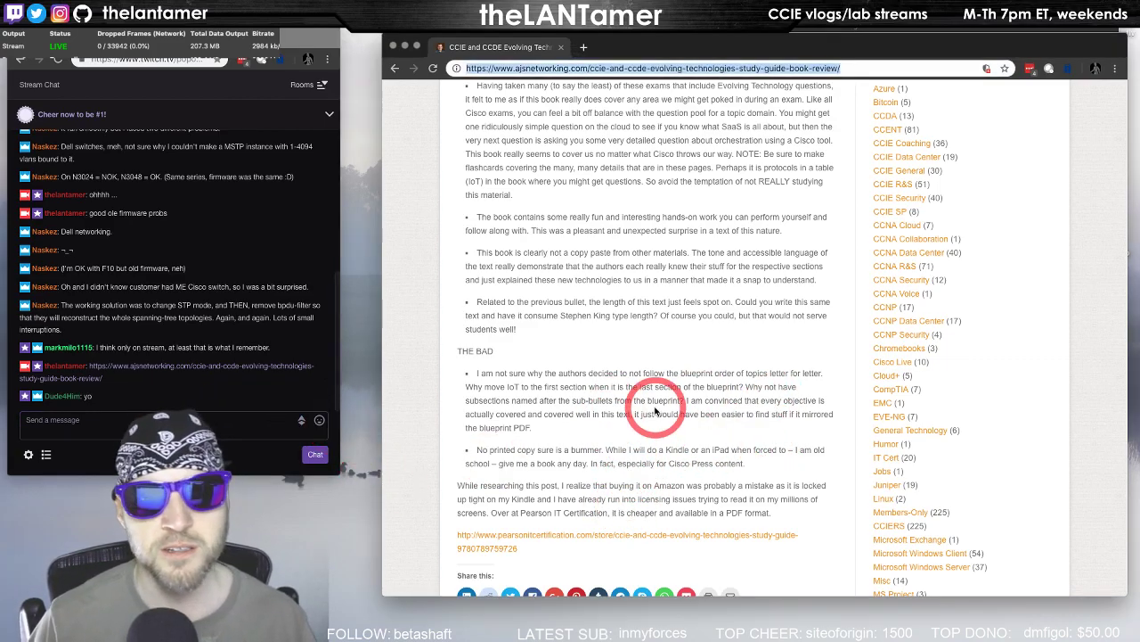
scroll(653, 411, "up", 5)
scroll(654, 408, "up", 10)
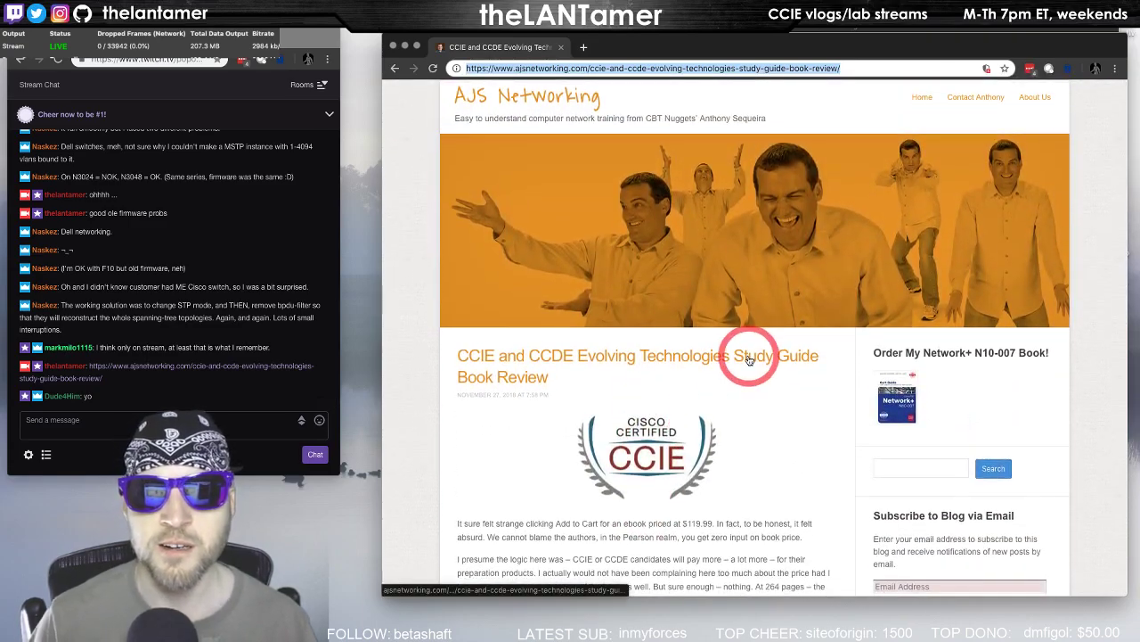
Enlarge the new blank browser window, move it beside the stream chat, and load twitter.com in it
key("super+Tab")
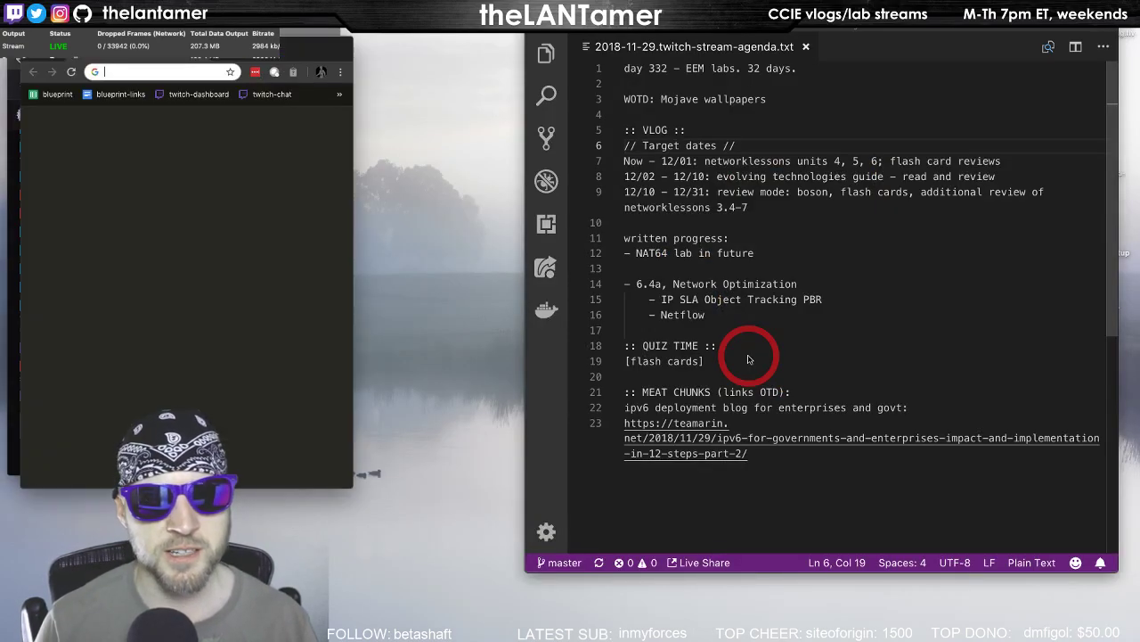
left_click_drag(355, 416, 831, 603)
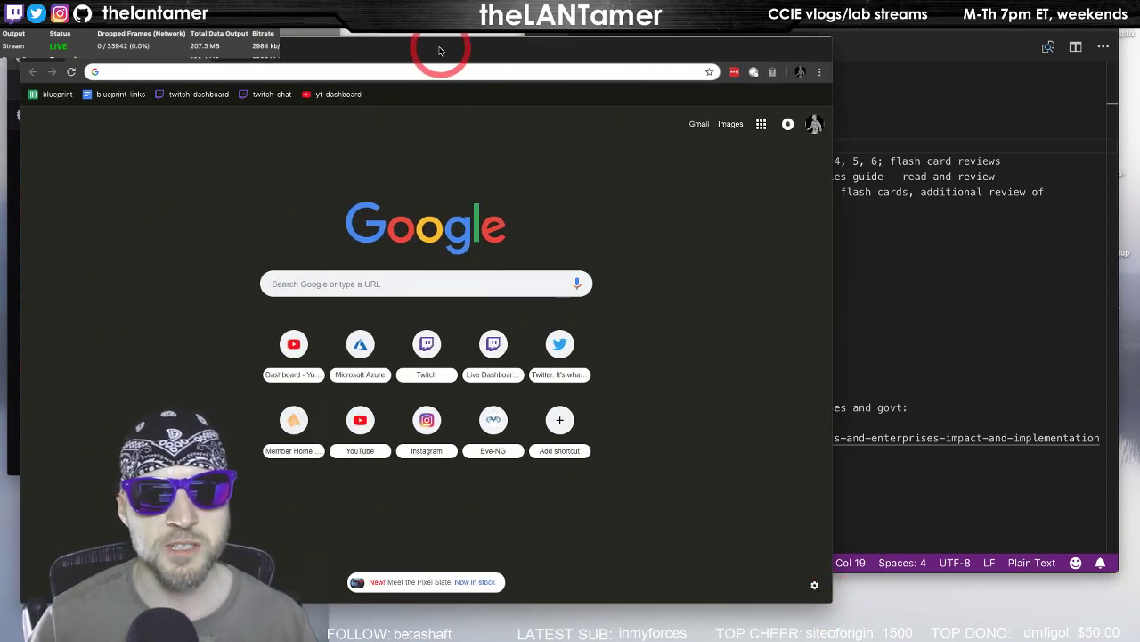
left_click_drag(438, 45, 726, 39)
type("twitter")
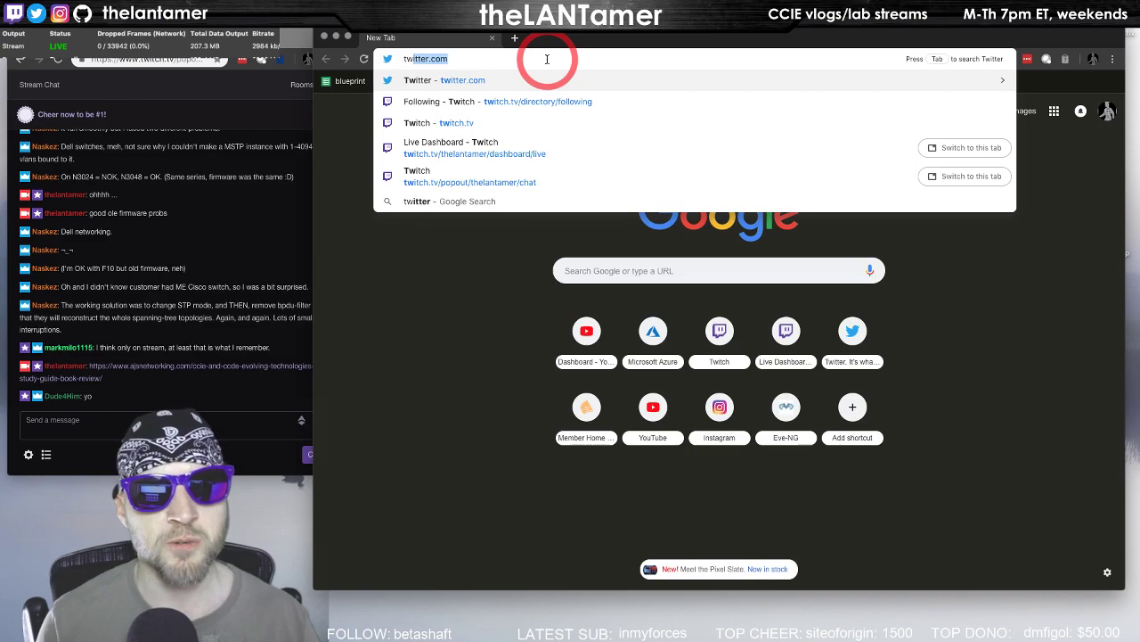
key("Return")
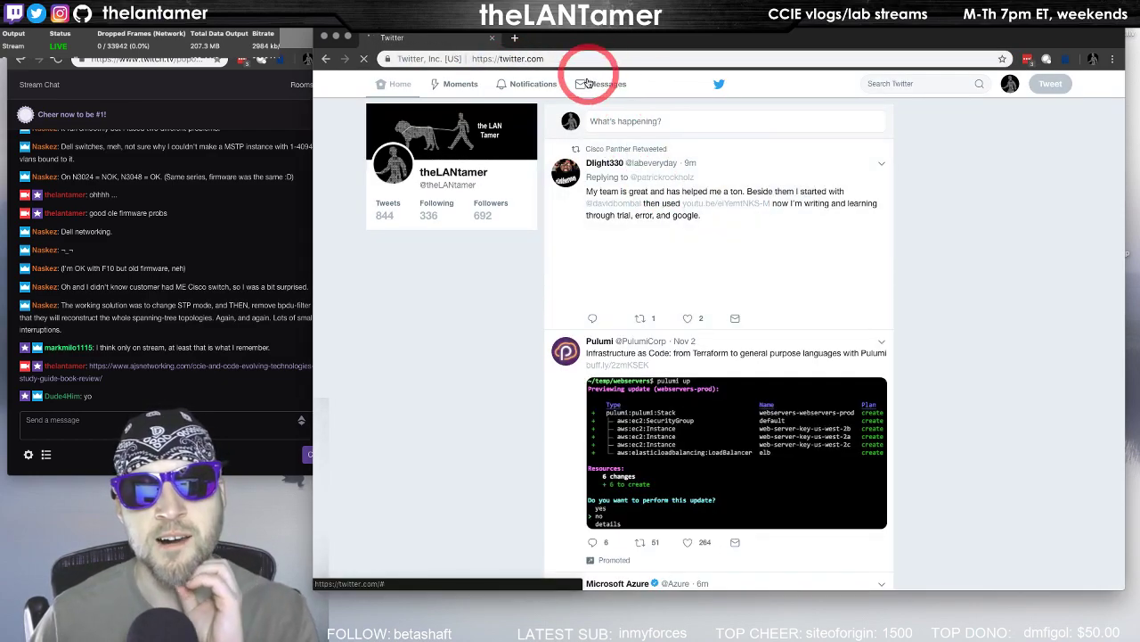
Read the Thursday Question and its replies in the newest unread Twitter direct message conversation, and close the messages
left_click(593, 82)
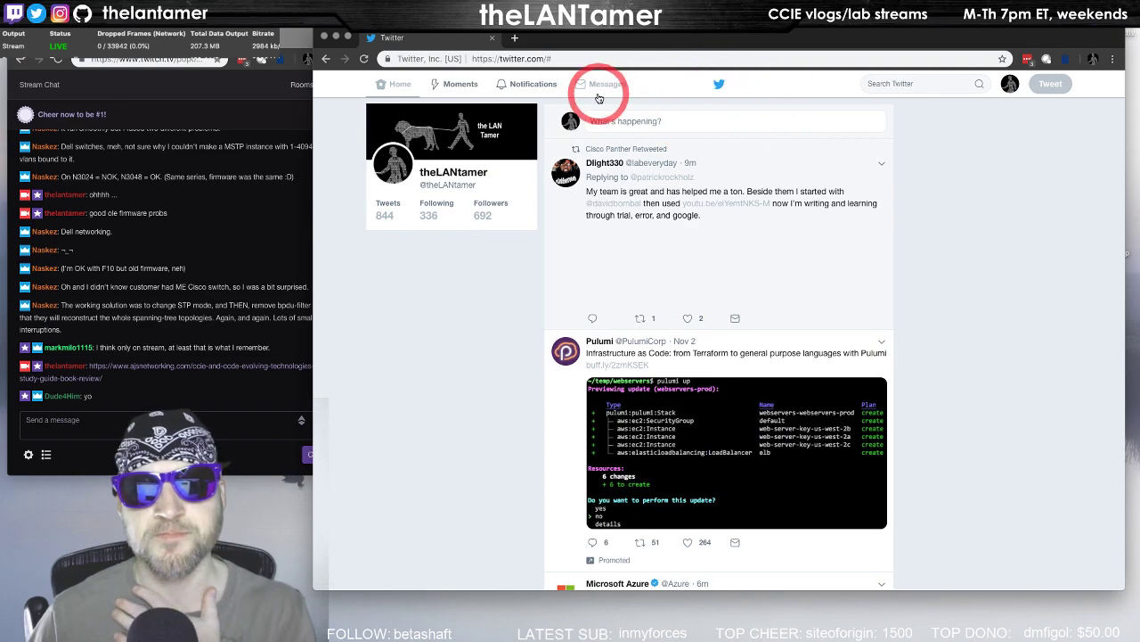
left_click(599, 86)
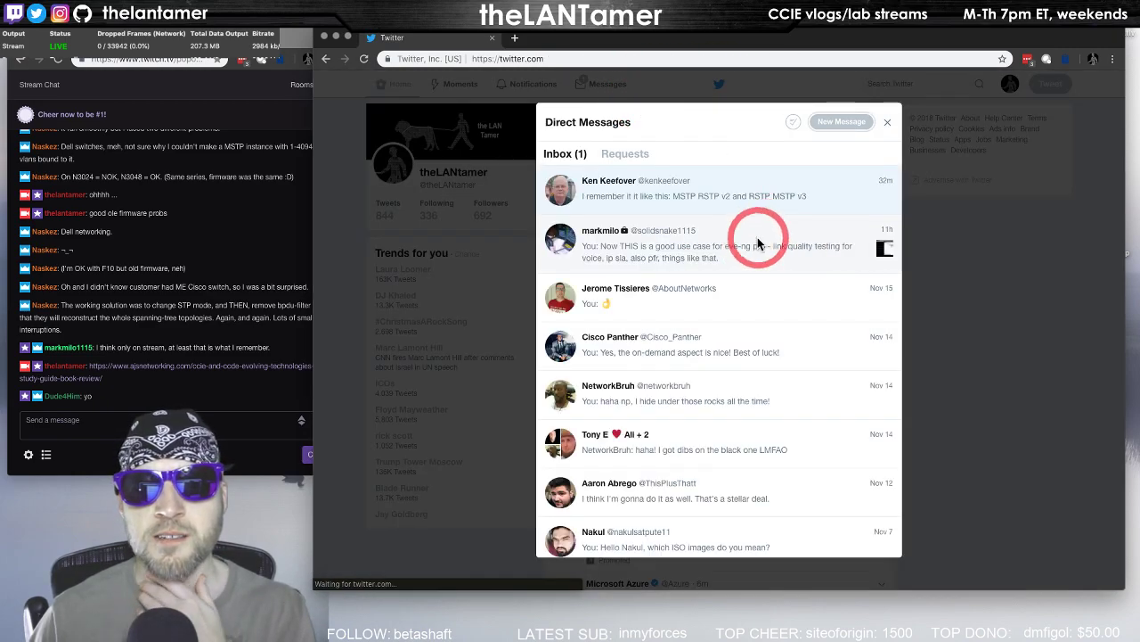
left_click(704, 201)
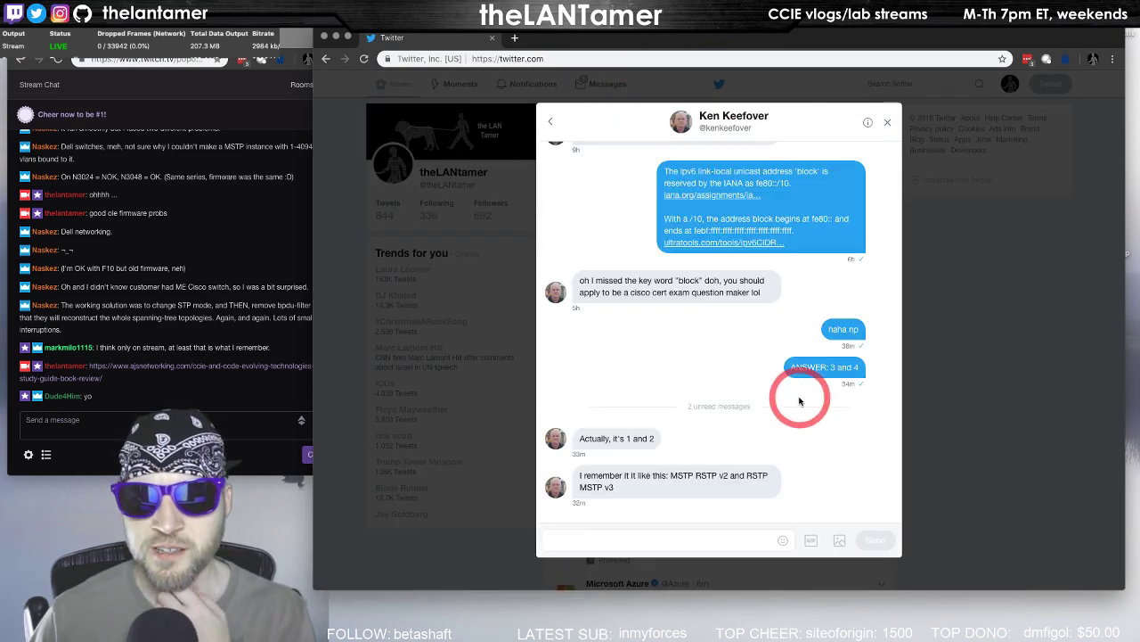
scroll(789, 383, "up", 3)
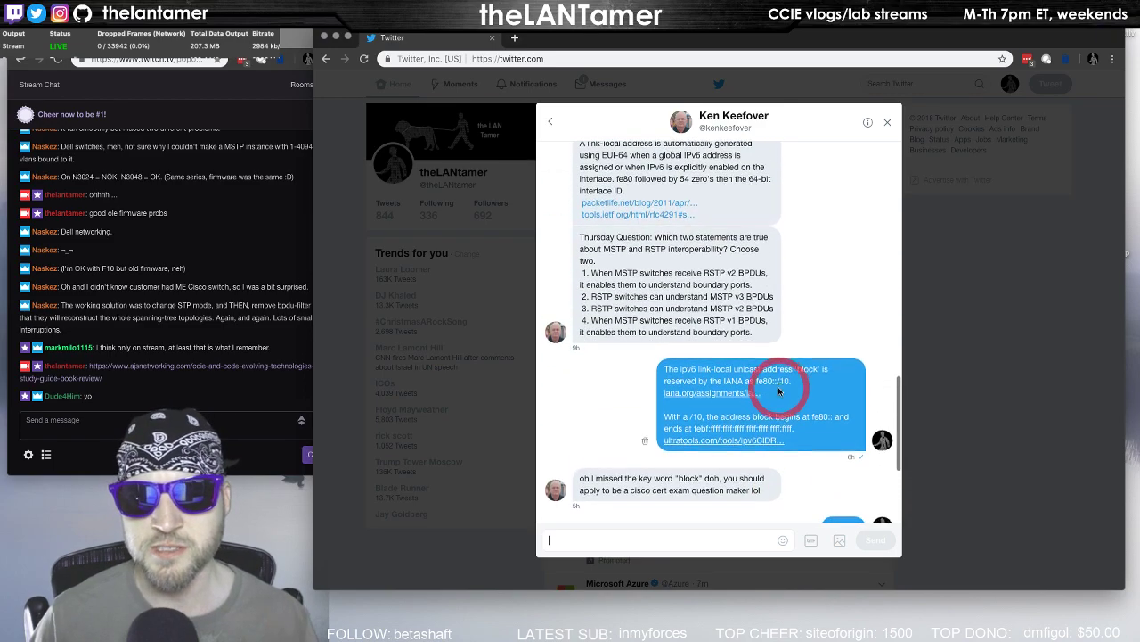
scroll(779, 389, "down", 3)
key("XF86MonBrightnessUp")
left_click(1023, 254)
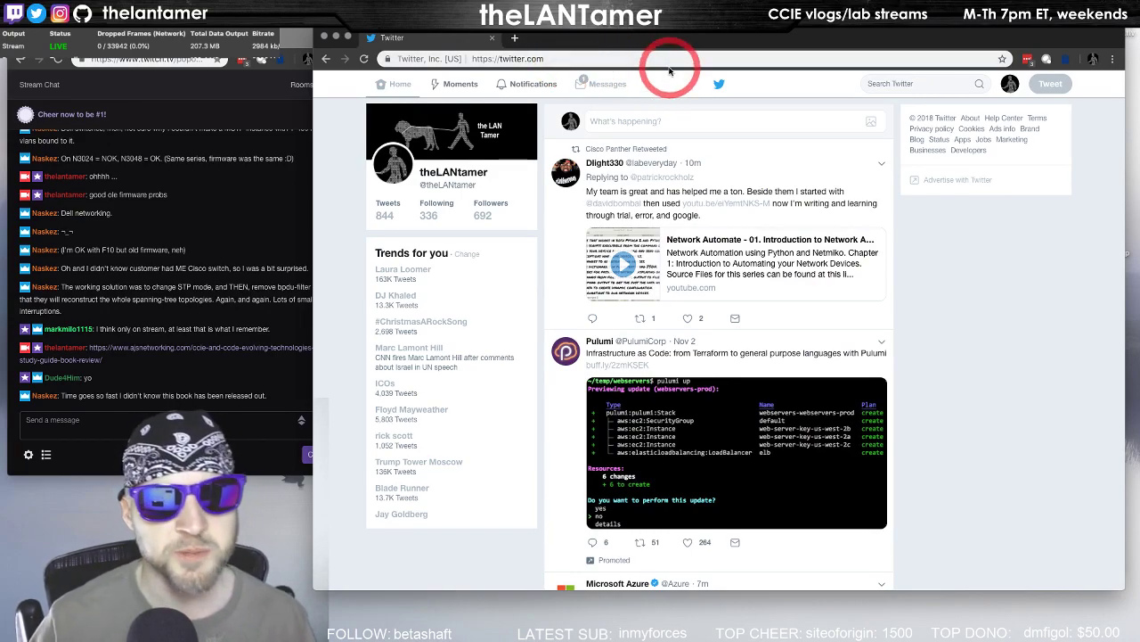
Switch to Visual Studio Code and put the Thursday Question on MSTP and RSTP interoperability, with its four options, in a new file
key("super+h")
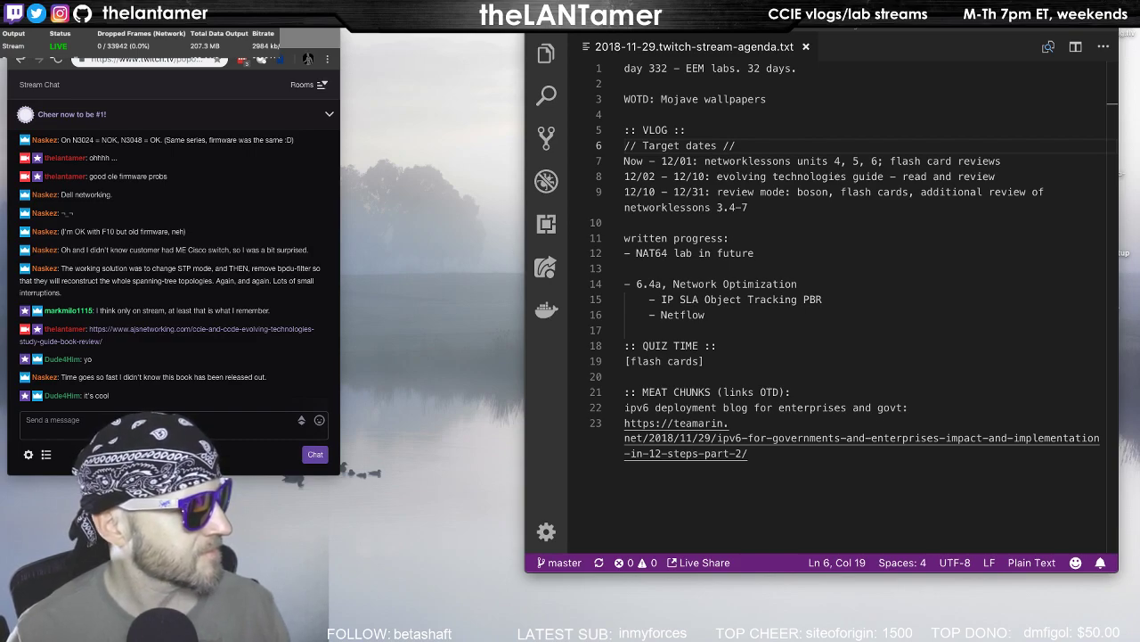
left_click(780, 346)
key("ctrl+n")
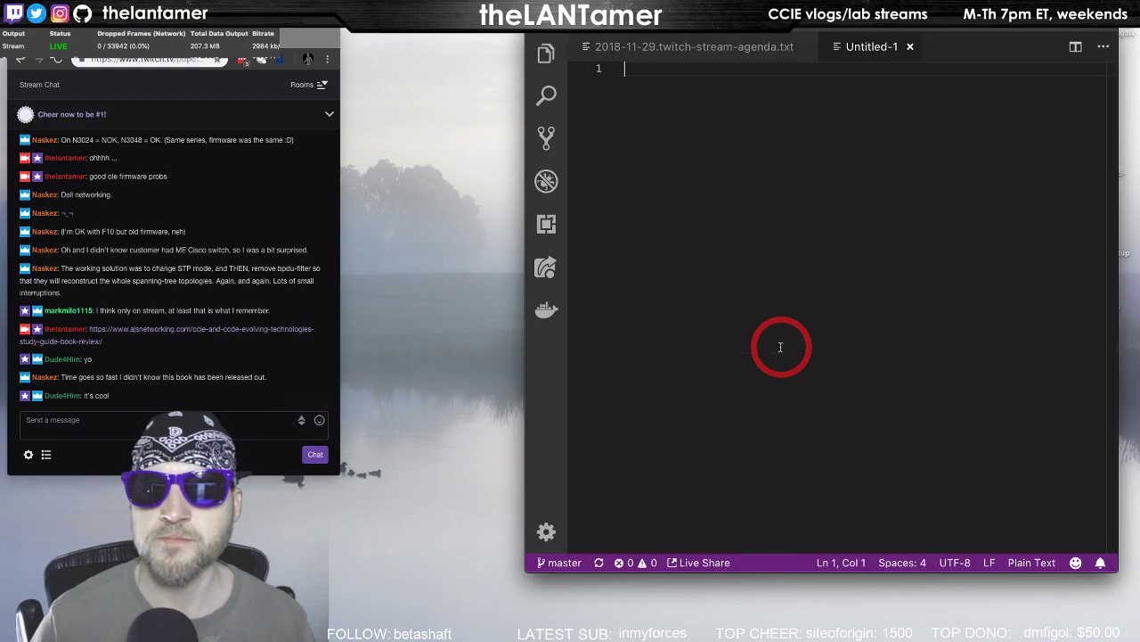
type("Thursday Question: Which two statements are true about MSTP and RSTP interoperability? Choose two.  1. When MSTP switches receive RSTP v2 BPDUs, it enables them to understand boundary ports.  2. RSTP switches can understand MSTP v3 BPDUs  3. RSTP switches can understand MSTP v2 BPDUs  4. When MSTP switches receive RSTP v1 BPDUs, it enables them to understand boundary ports.")
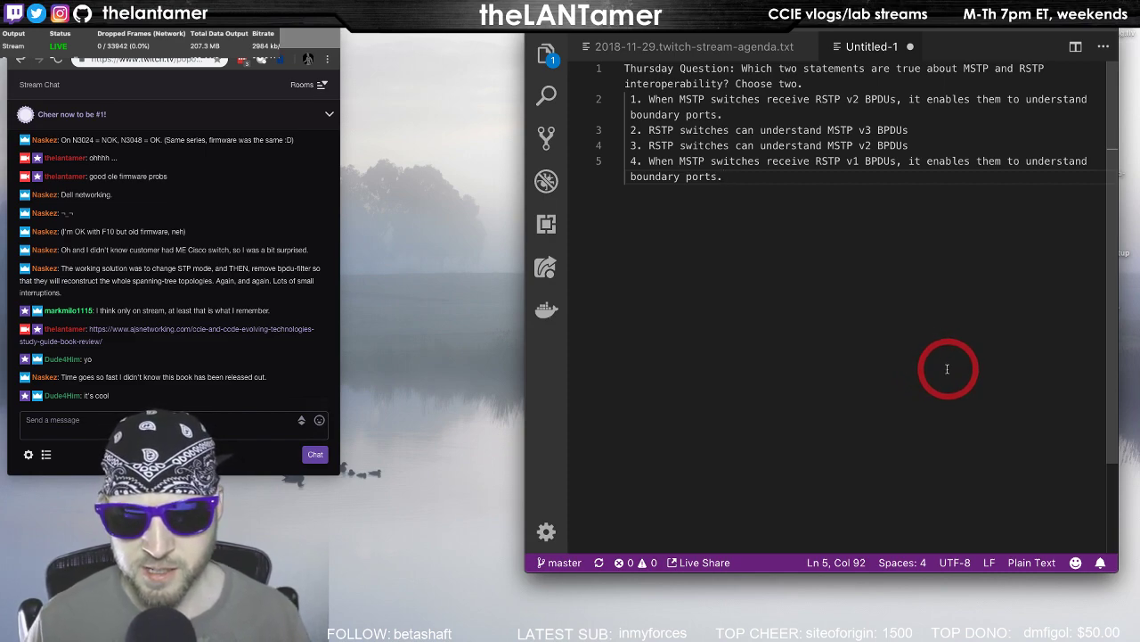
Add the note "PVST+," on line 8, below the question's four options
key("Return")
key("Return")
key("Return")
type("P")
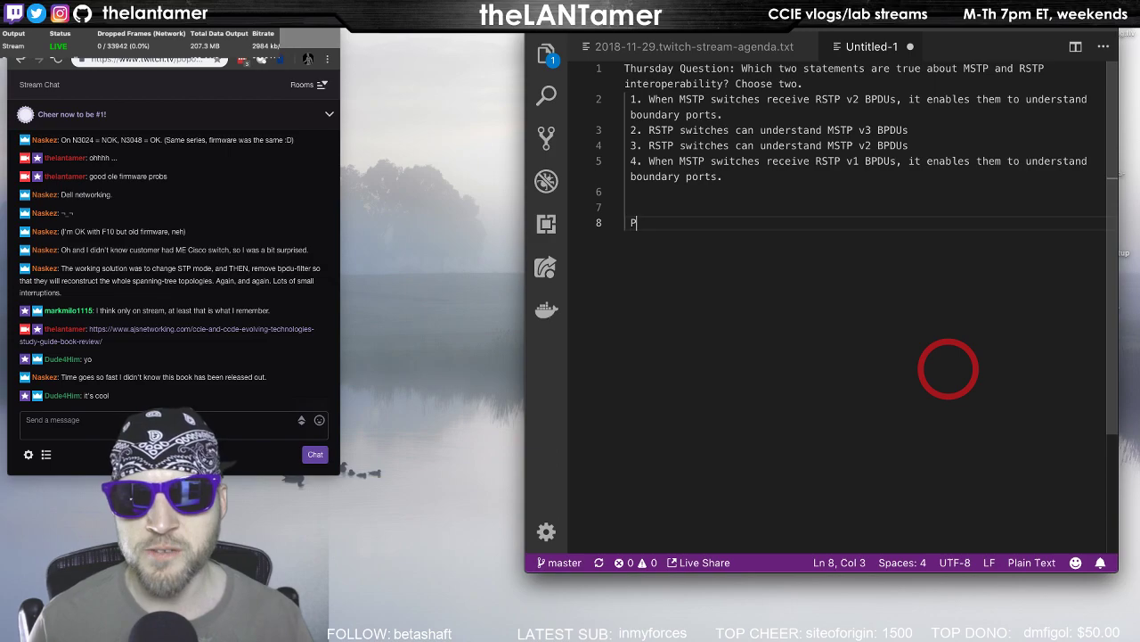
type("VST+")
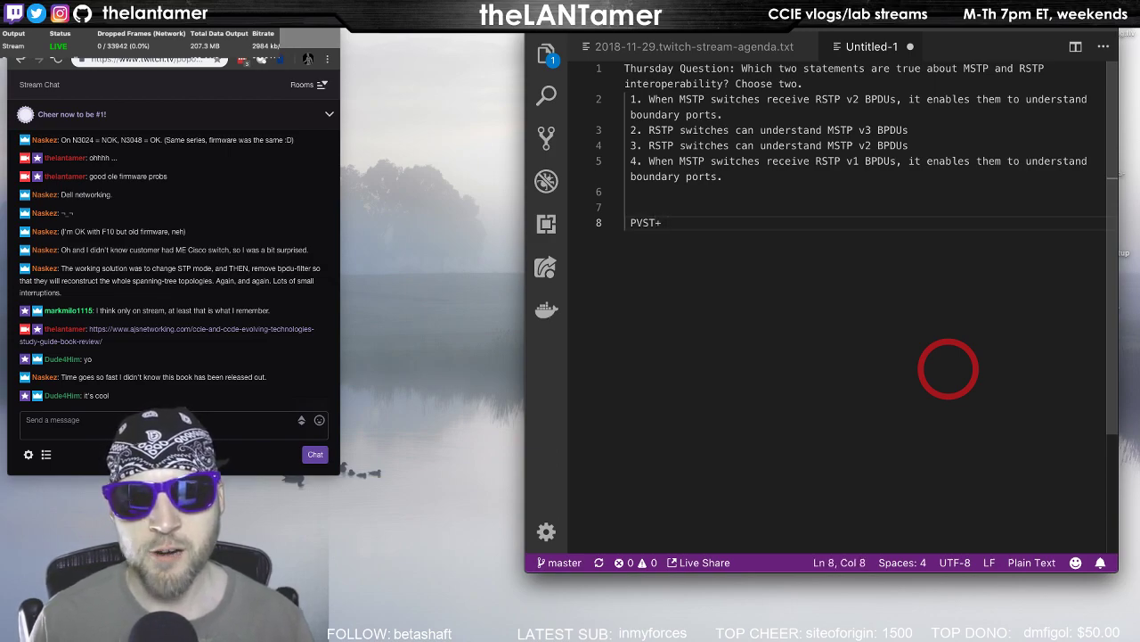
key("BackSpace")
type(",")
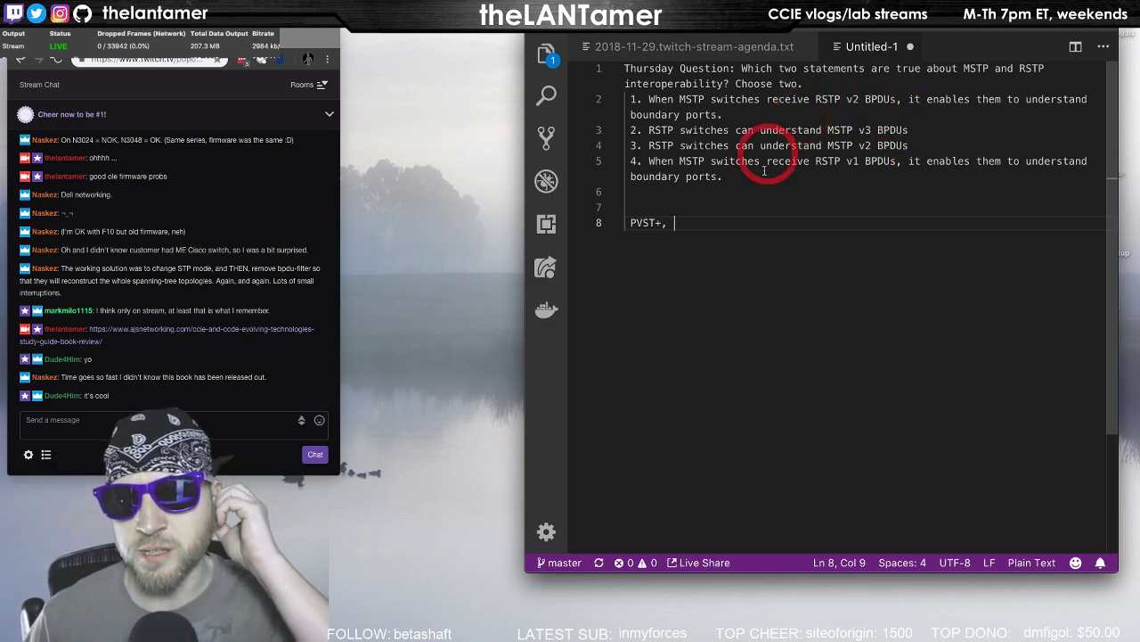
Add the line "MSTP and RSTP version numbers" on line 11, below the PVST+ note
key("Return")
key("Return")
key("Return")
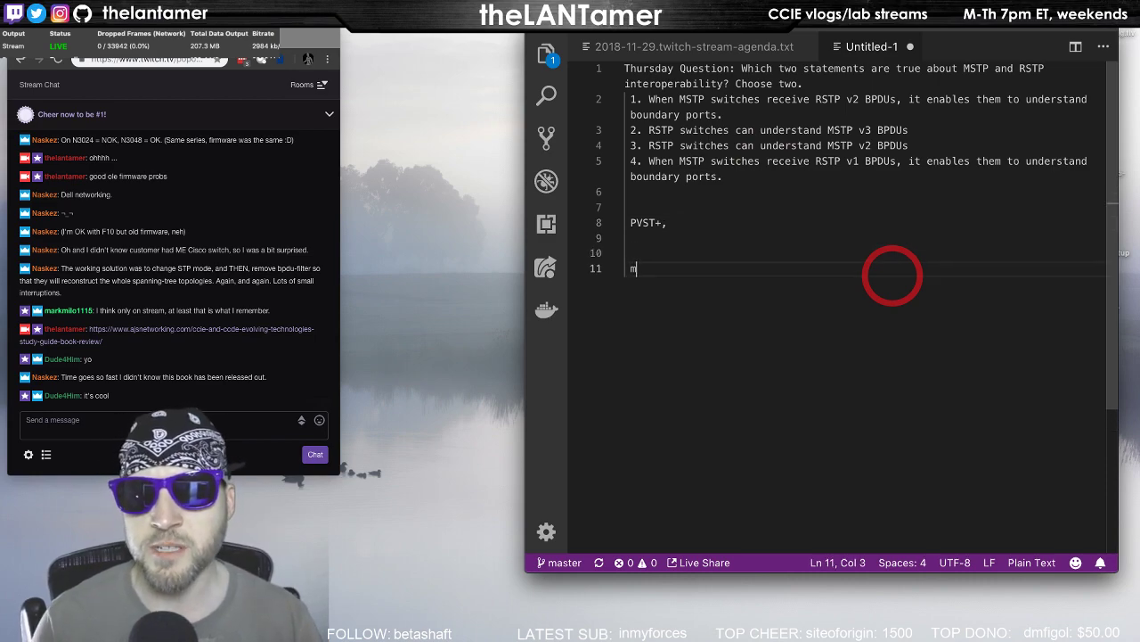
type("ms")
type("STP and S")
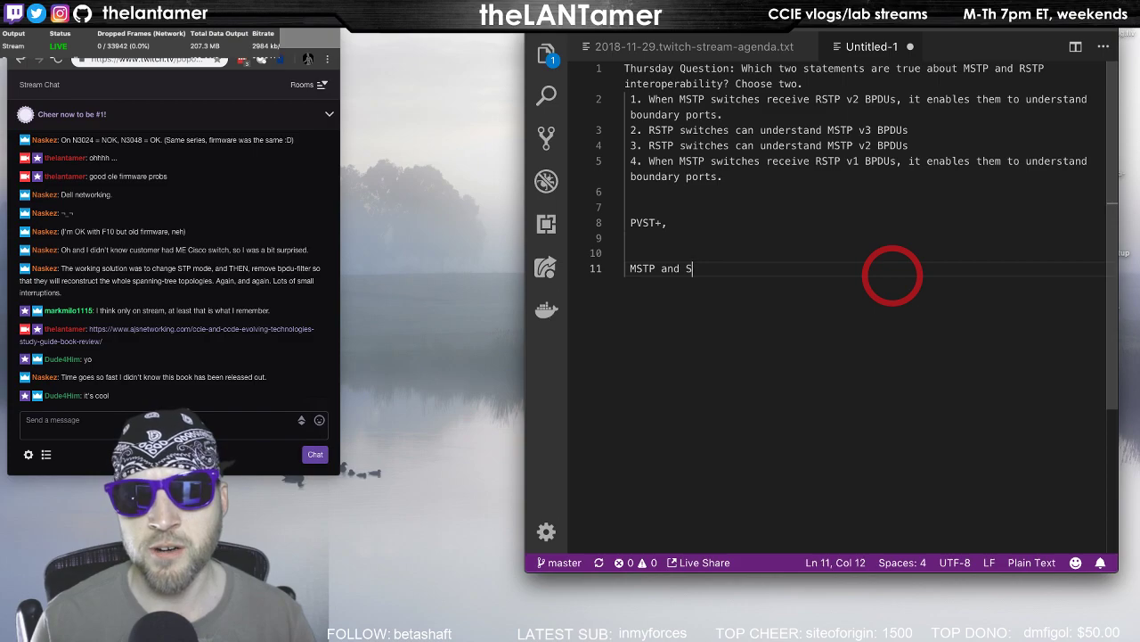
type("TRSTP")
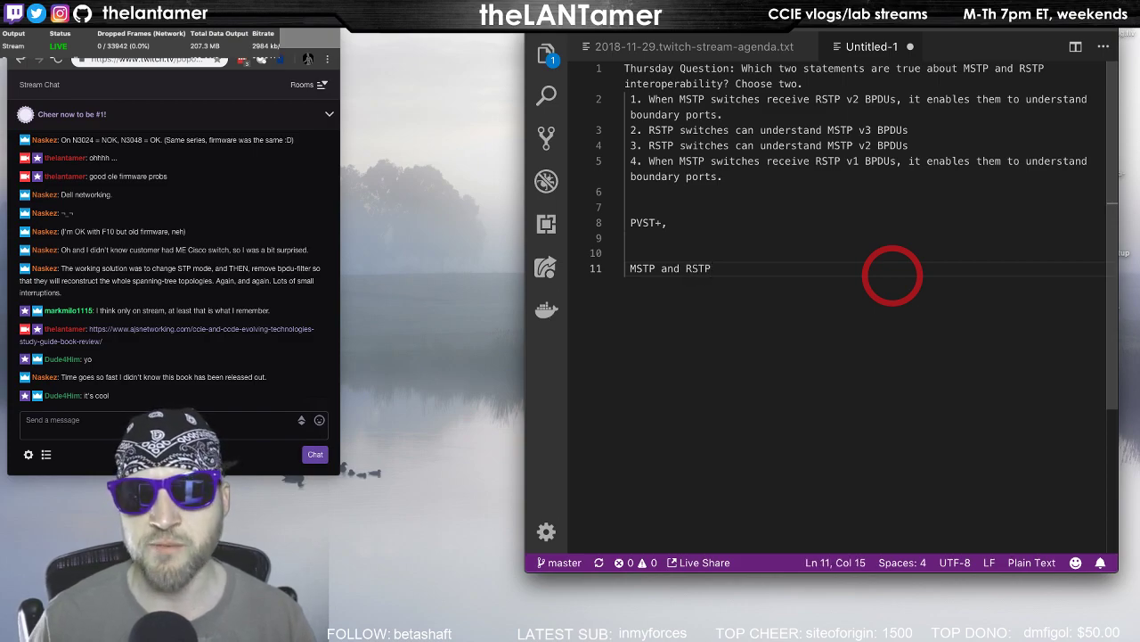
type(" version numbers")
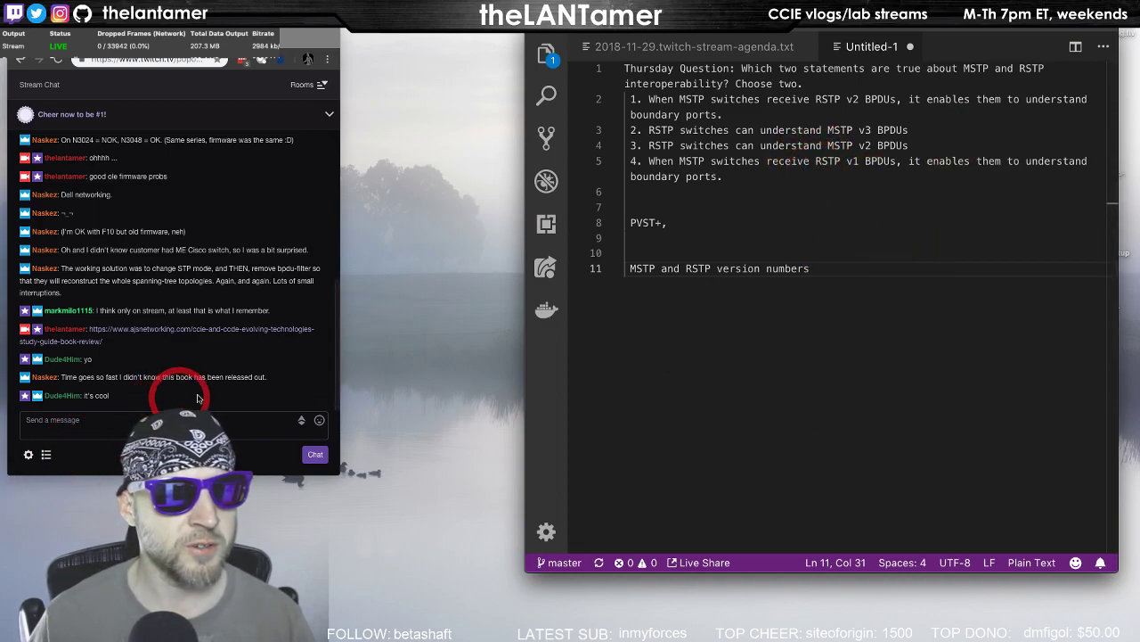
Examine option 1 of the question, about MSTP switches receiving RSTP v2 BPDUs, highlighting its text for viewers
left_click(796, 223)
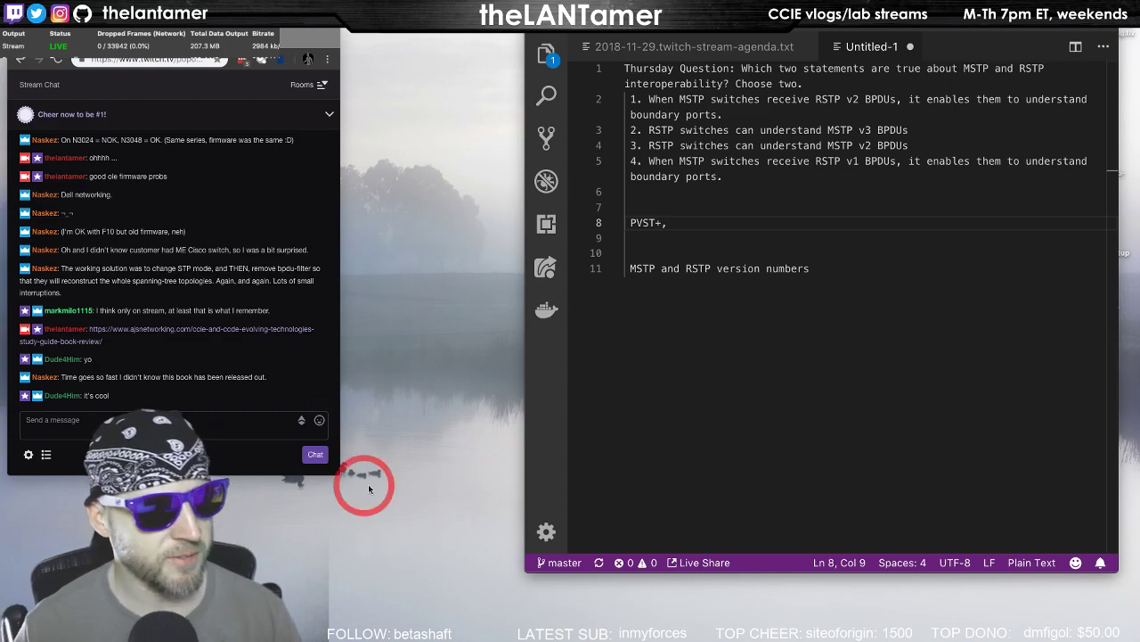
left_click(827, 290)
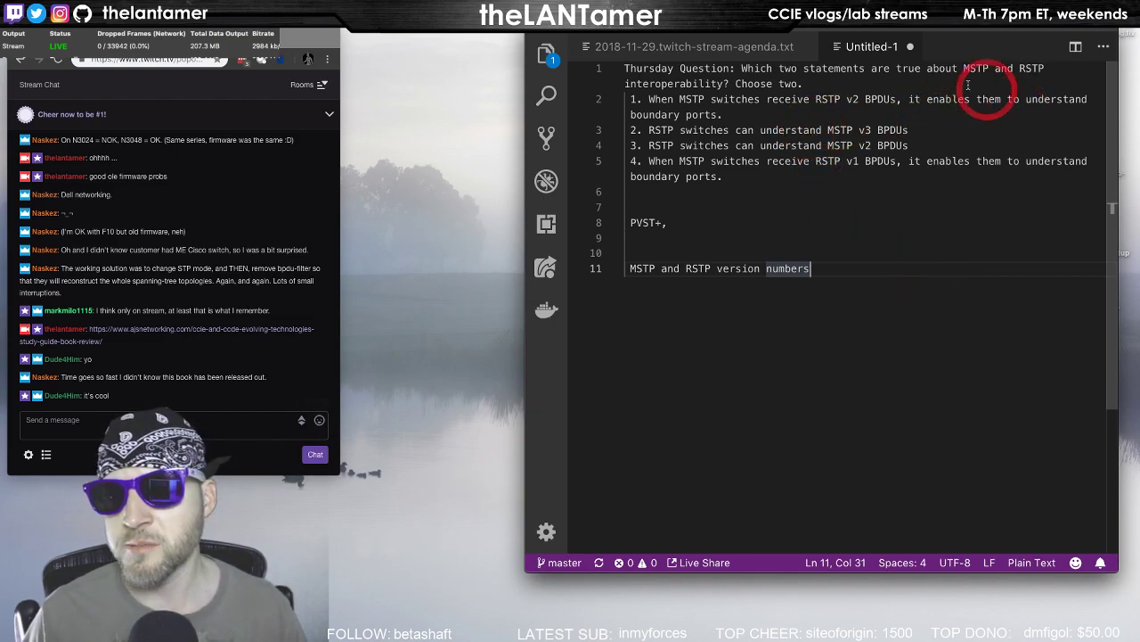
left_click(753, 114)
triple_click(751, 114)
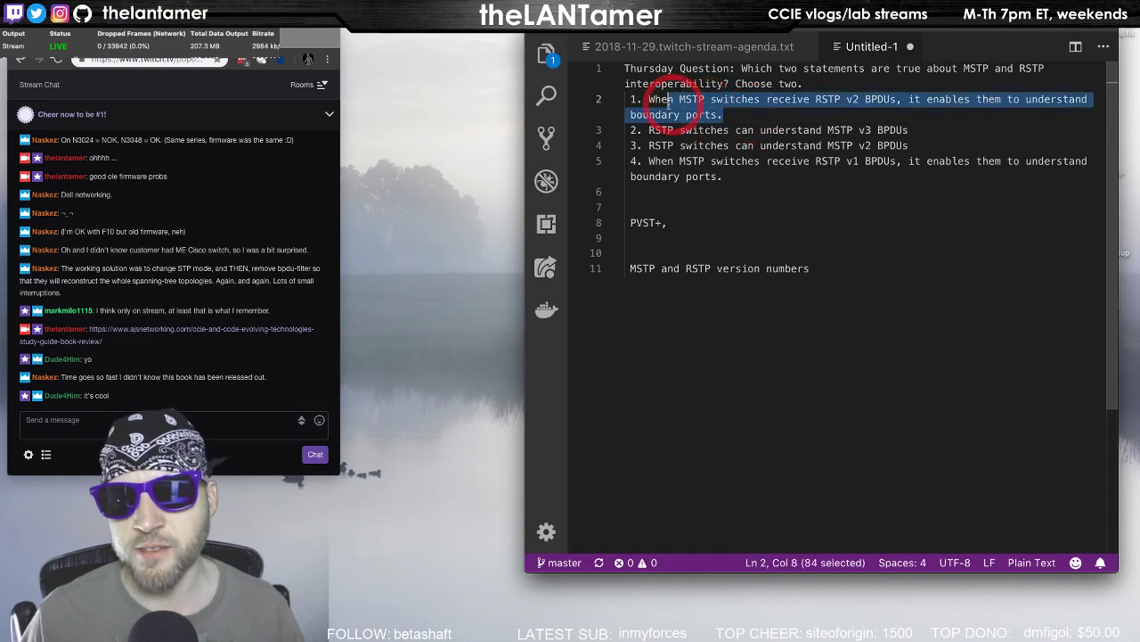
left_click_drag(772, 110, 641, 99)
left_click(807, 107)
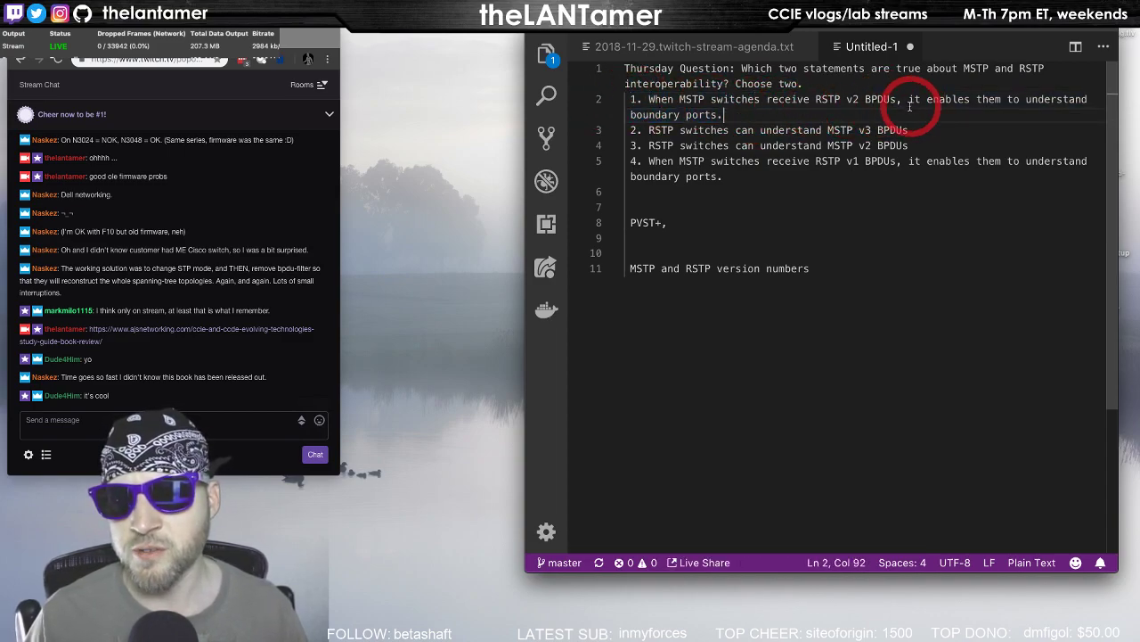
left_click_drag(775, 116, 589, 106)
left_click_drag(739, 108, 623, 100)
left_click(756, 107)
left_click_drag(756, 107, 628, 103)
left_click(716, 114)
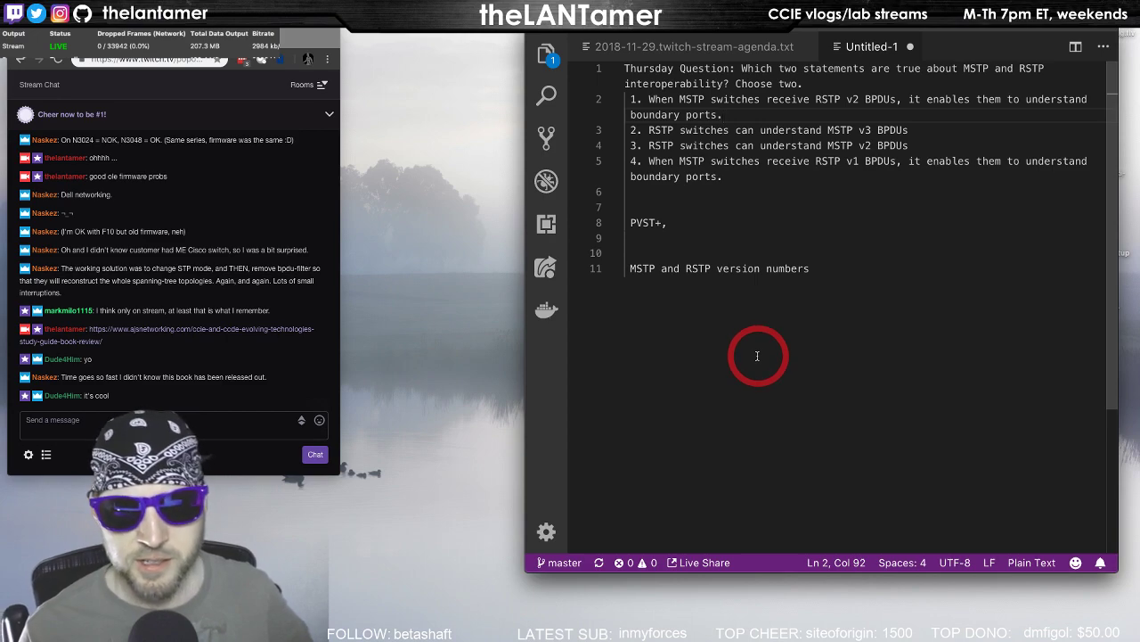
mouse_move(729, 114)
left_mouse_down()
mouse_move(624, 102)
mouse_move(738, 110)
mouse_move(726, 114)
left_mouse_up()
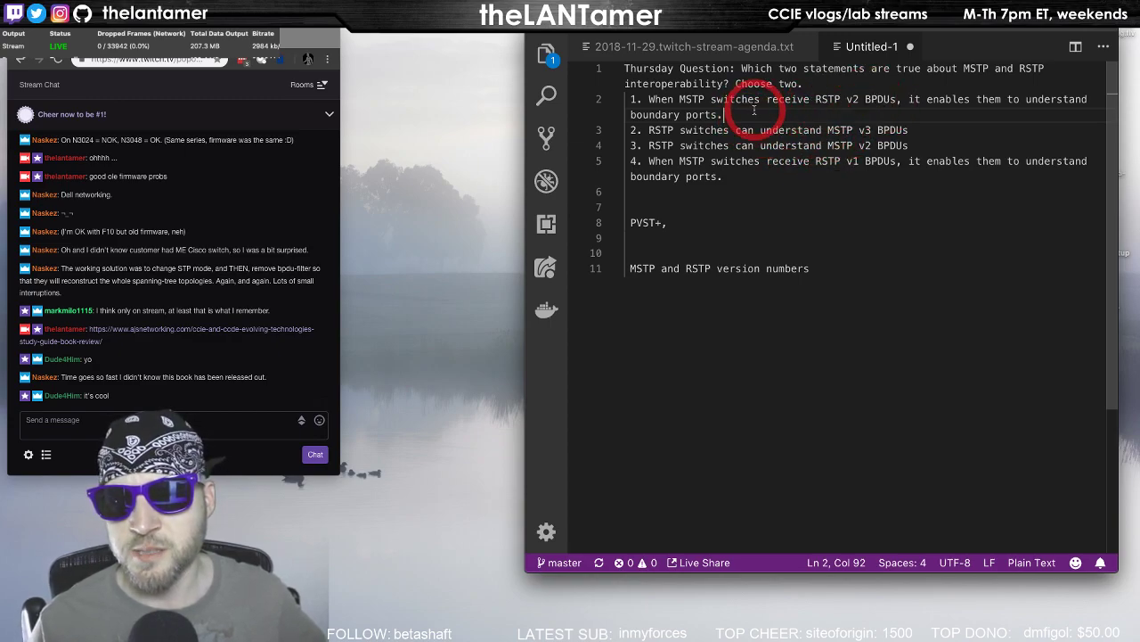
Compare options 1 and 2 of the question, marking the RSTP v2 and MSTP v3 BPDU wording
left_click(866, 100)
left_click(872, 132)
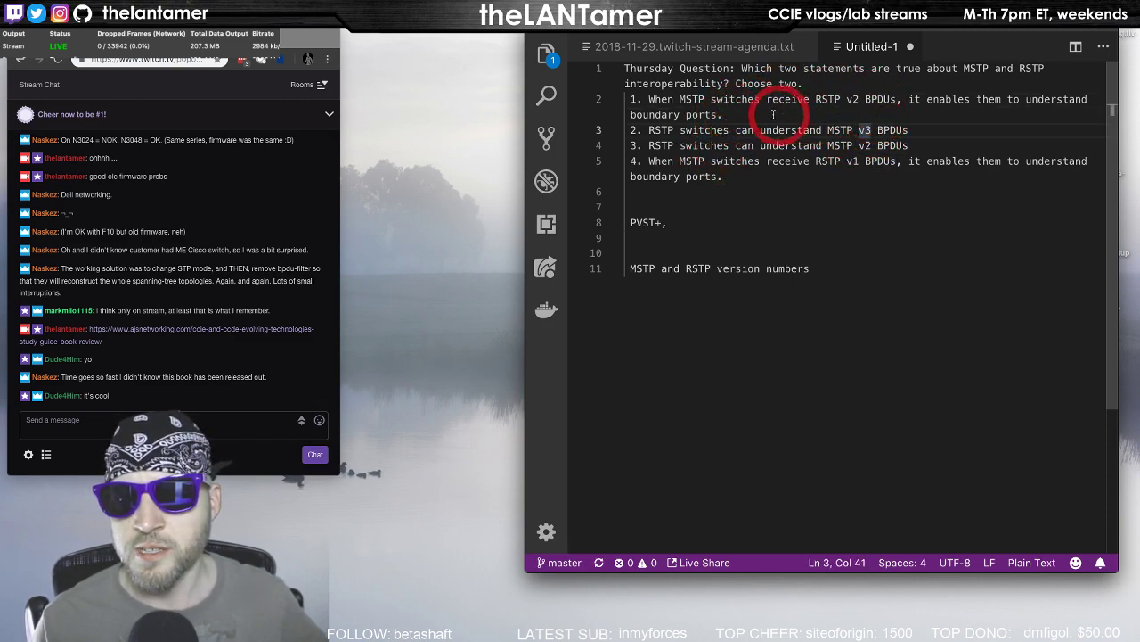
left_click_drag(764, 115, 599, 102)
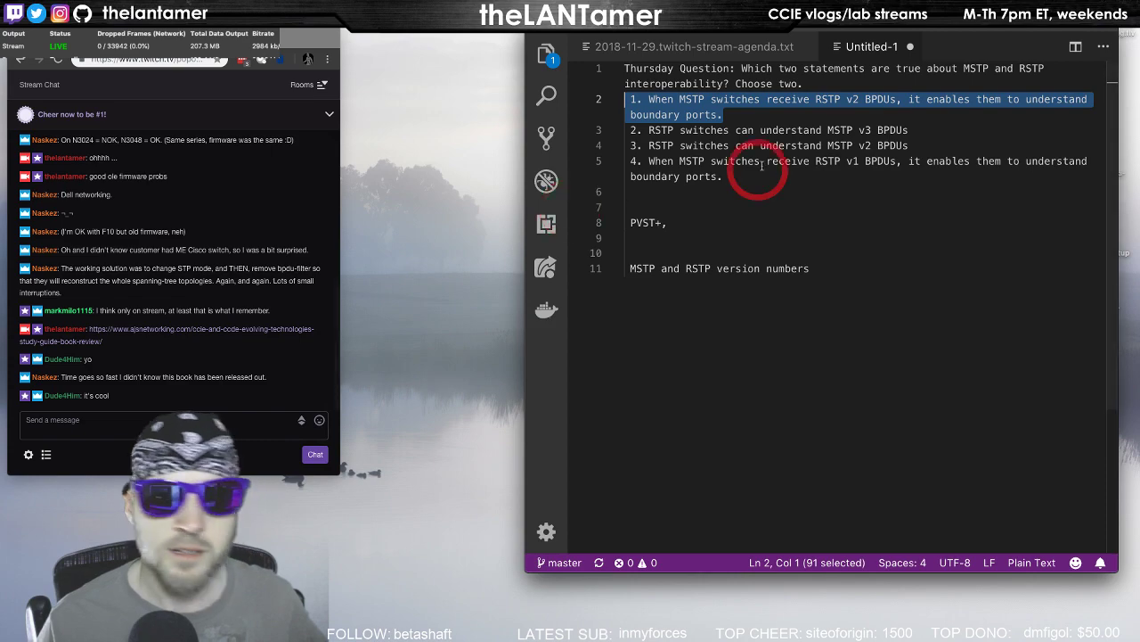
left_click(938, 133)
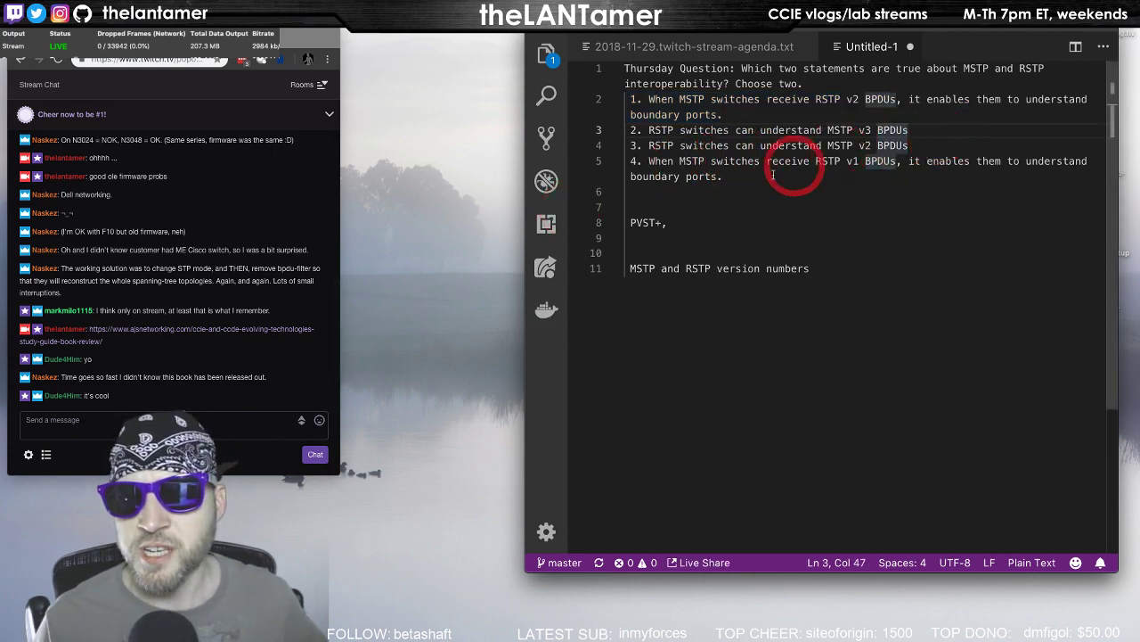
left_click_drag(909, 130, 610, 136)
left_click(931, 131)
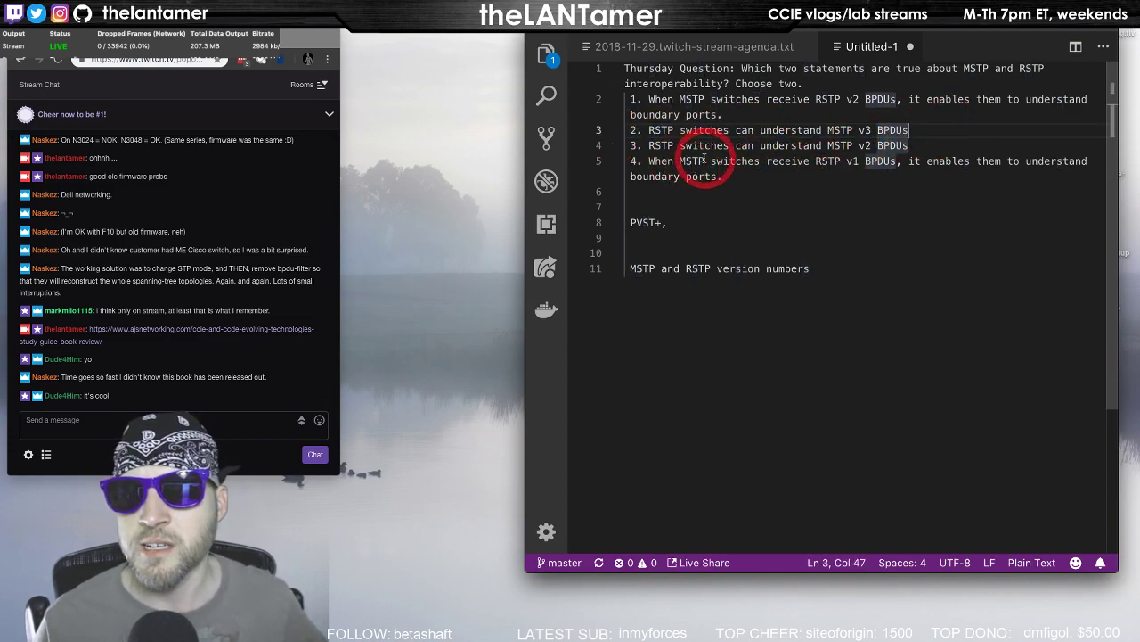
left_click(861, 99)
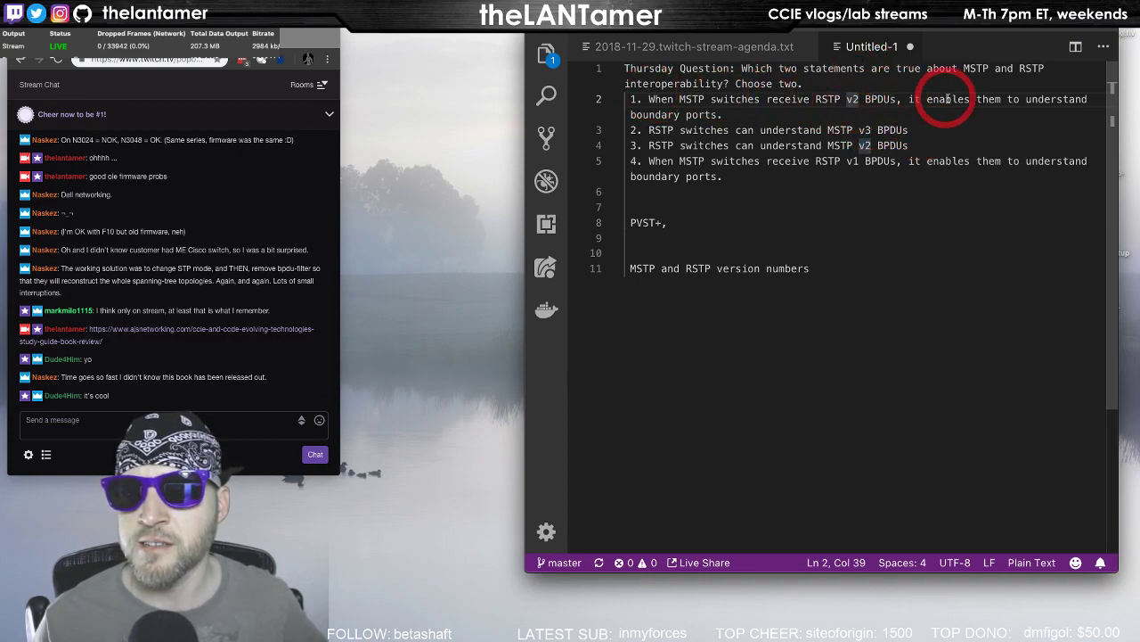
left_click_drag(897, 100, 846, 101)
left_click(841, 100)
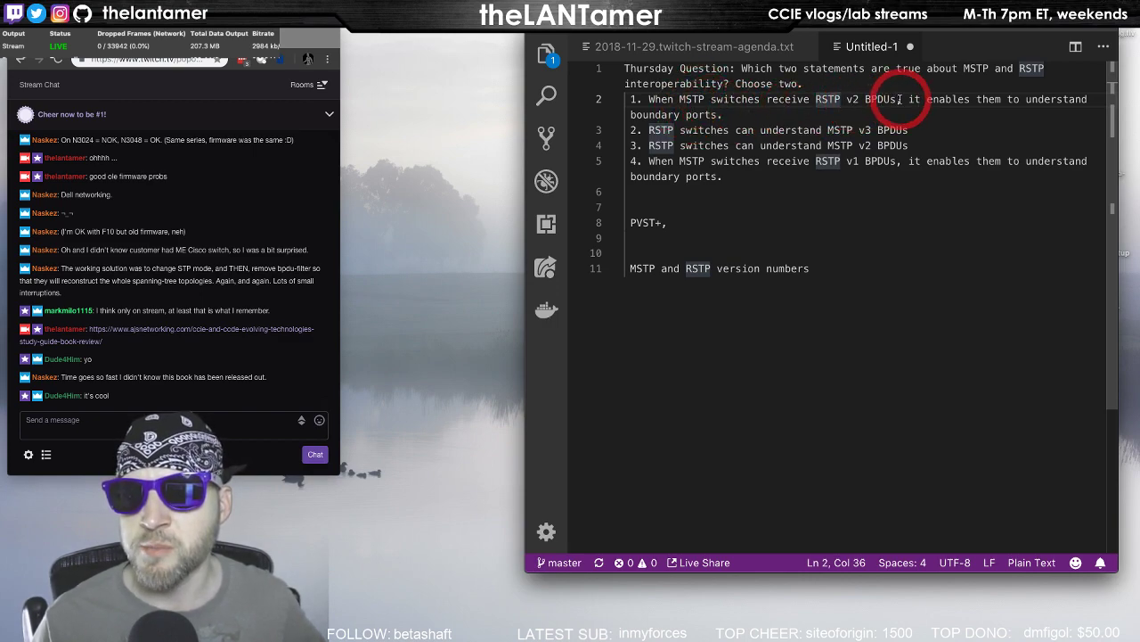
Examine the BPDU versions in the question's options, marking "v2 BPDUs" in option 1, "v3 BPDUs" in option 2, and both options together
left_click_drag(897, 99, 847, 100)
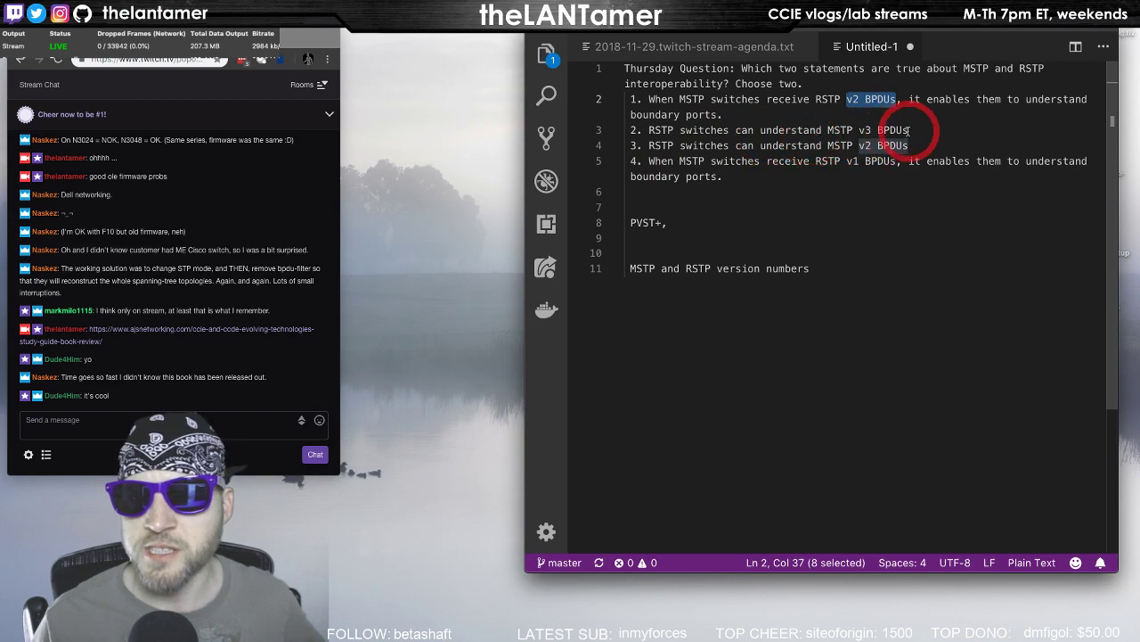
left_click_drag(908, 130, 859, 130)
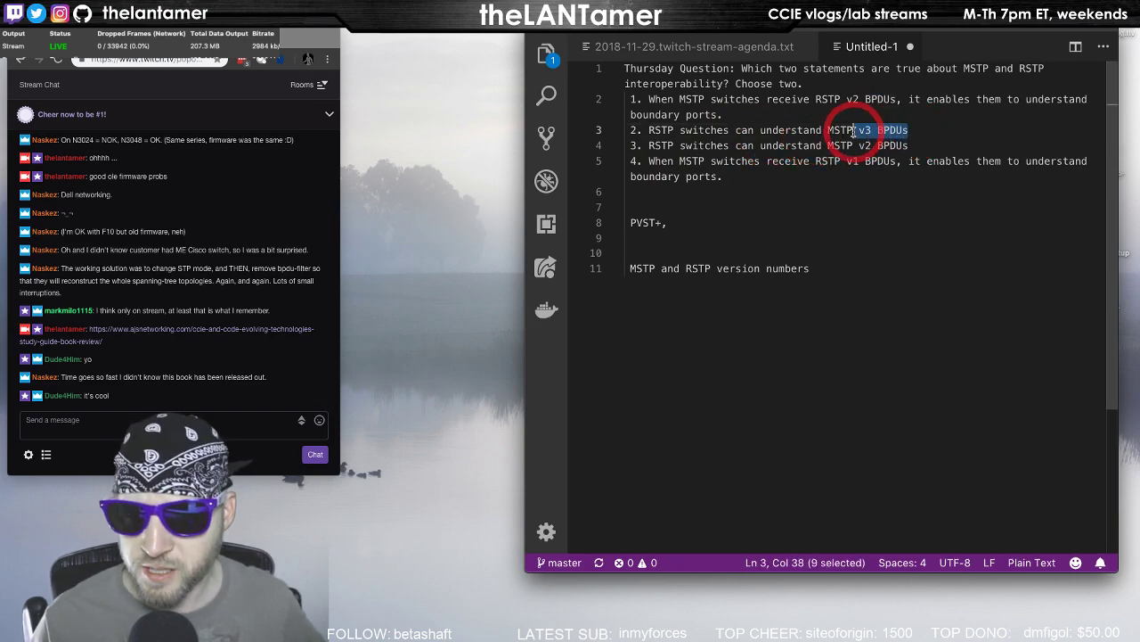
left_click(916, 131)
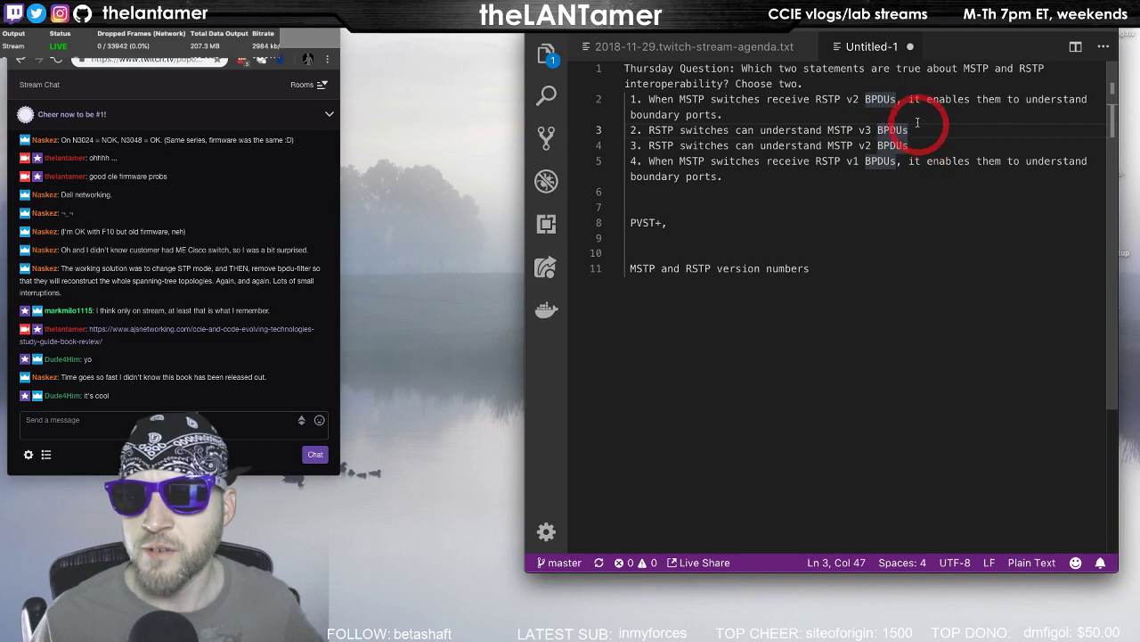
left_click_drag(912, 33, 920, 34)
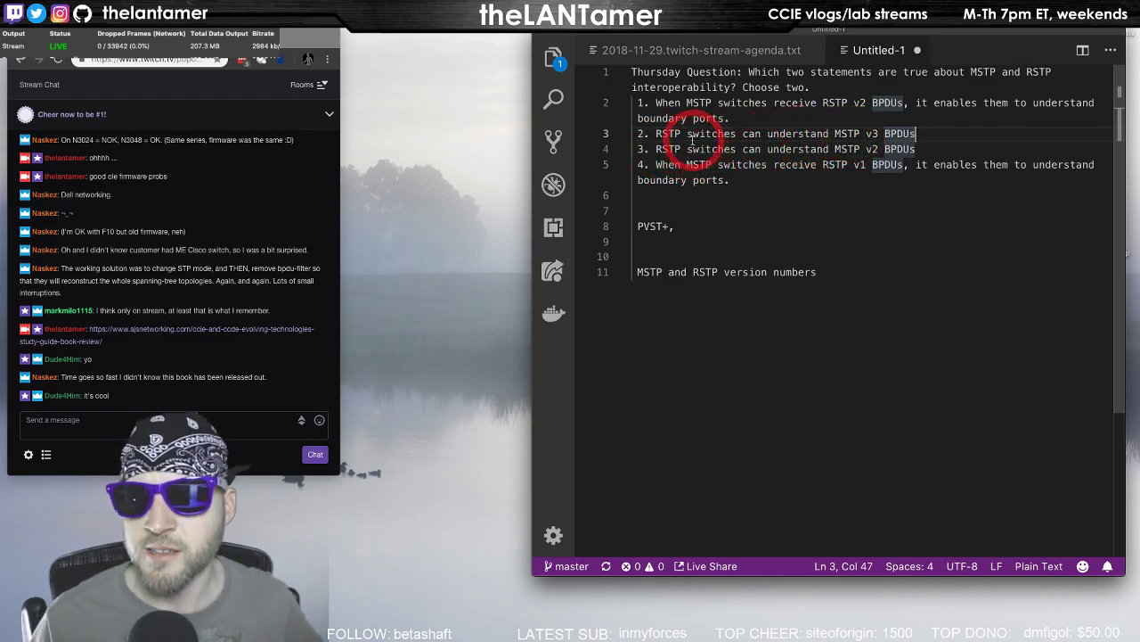
left_click_drag(932, 133, 691, 105)
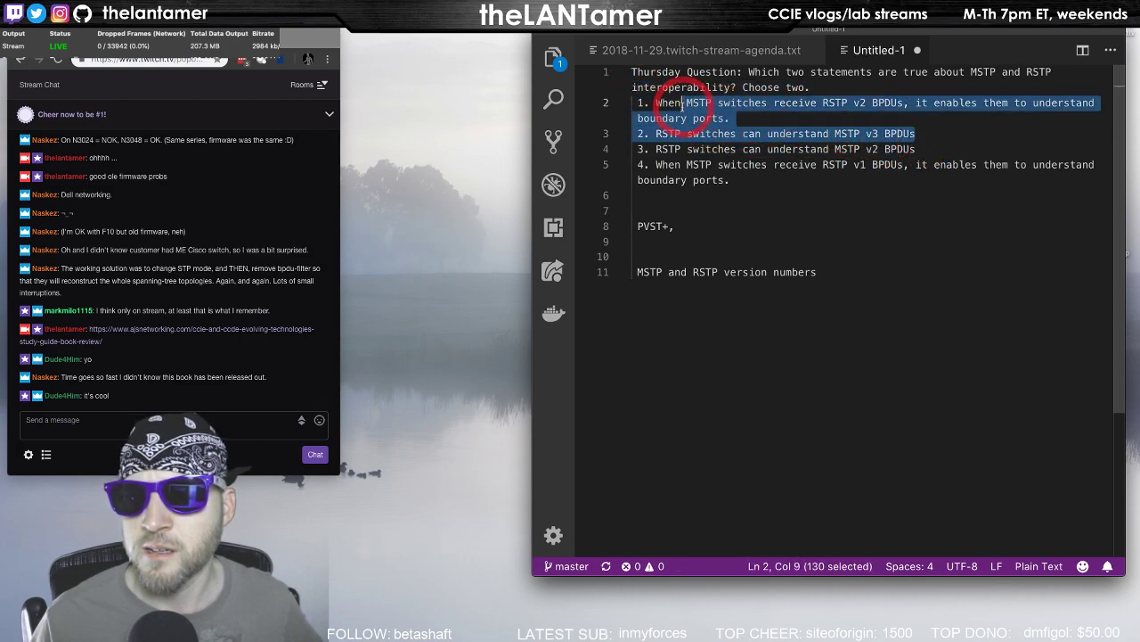
left_click(874, 166)
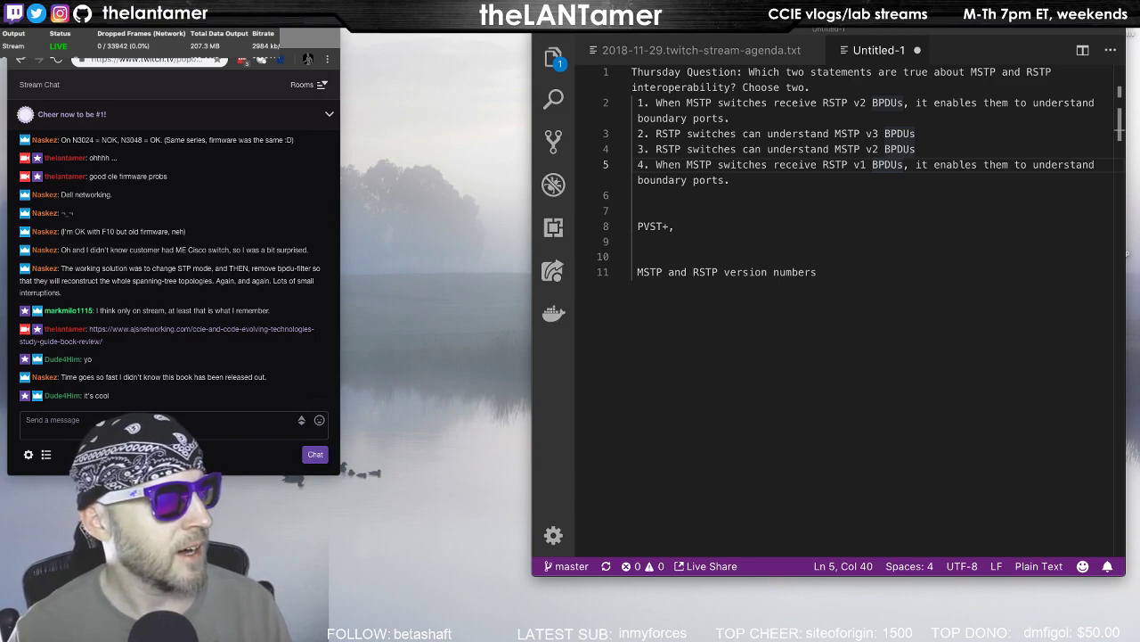
left_click(929, 278)
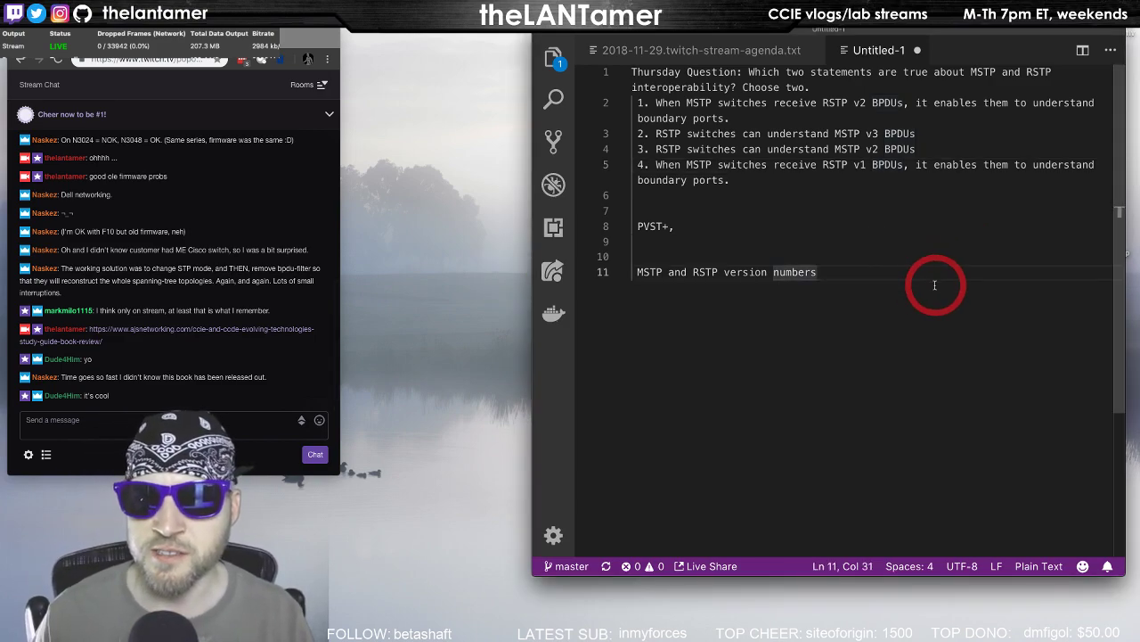
key("ctrl+Home")
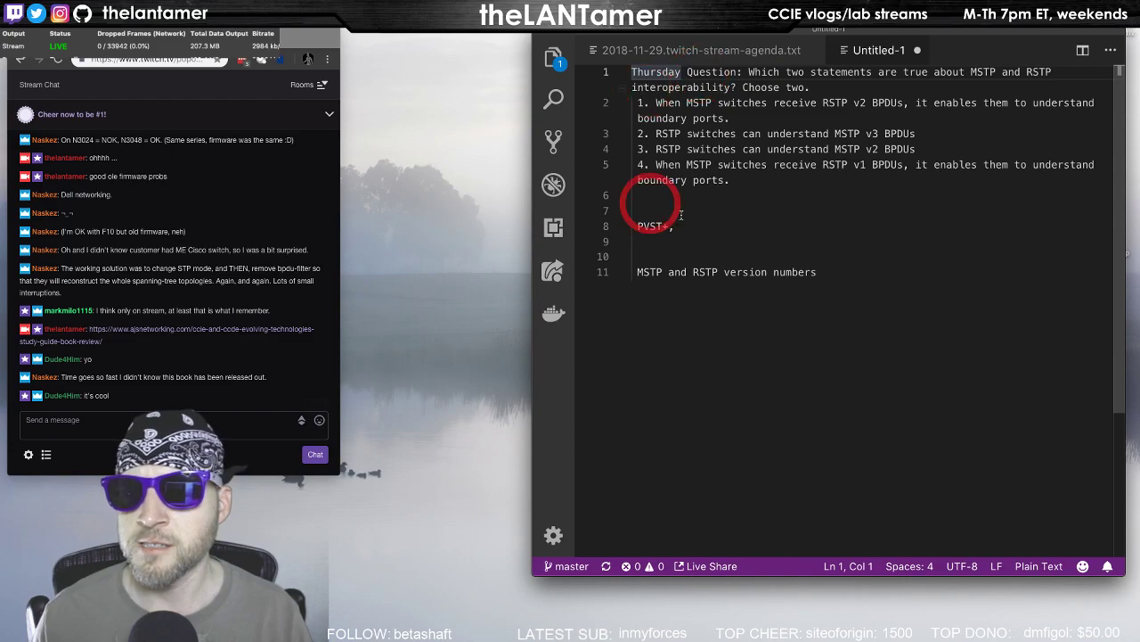
Show 2018-11-29.twitch-stream-agenda.txt and review its study target dates, written progress and links of the day
left_click(739, 52)
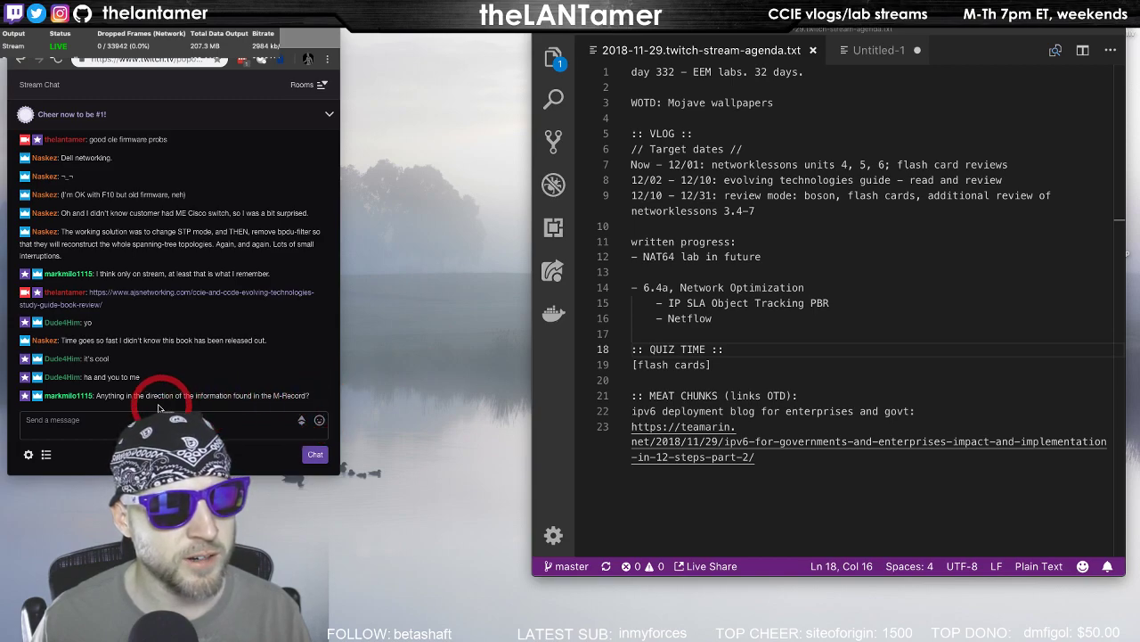
left_click(911, 337)
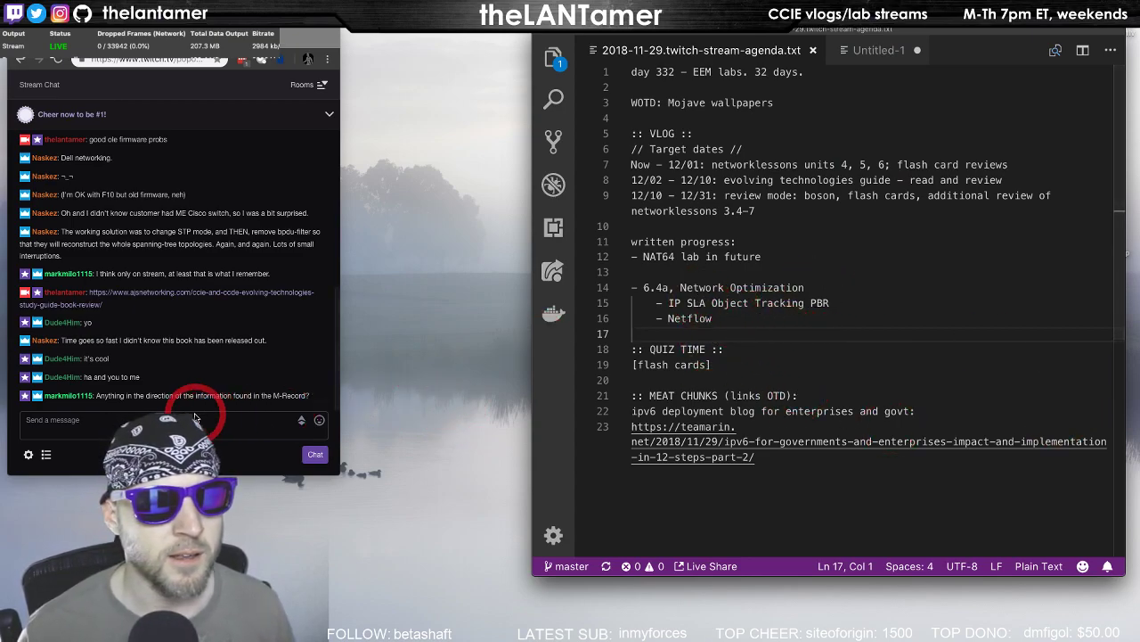
left_click(787, 210)
mouse_move(787, 210)
left_mouse_down()
mouse_move(555, 102)
mouse_move(541, 63)
mouse_move(740, 164)
mouse_move(775, 214)
mouse_move(743, 186)
mouse_move(807, 216)
left_mouse_up()
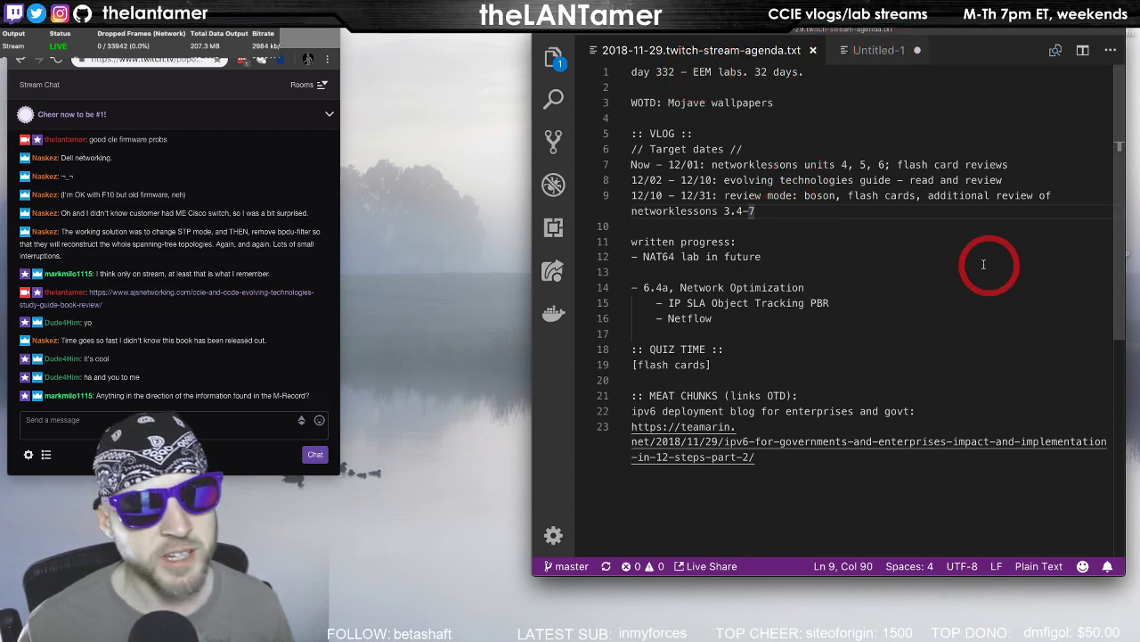
mouse_move(764, 256)
left_mouse_down()
mouse_move(603, 120)
mouse_move(779, 242)
left_mouse_up()
left_click(788, 247)
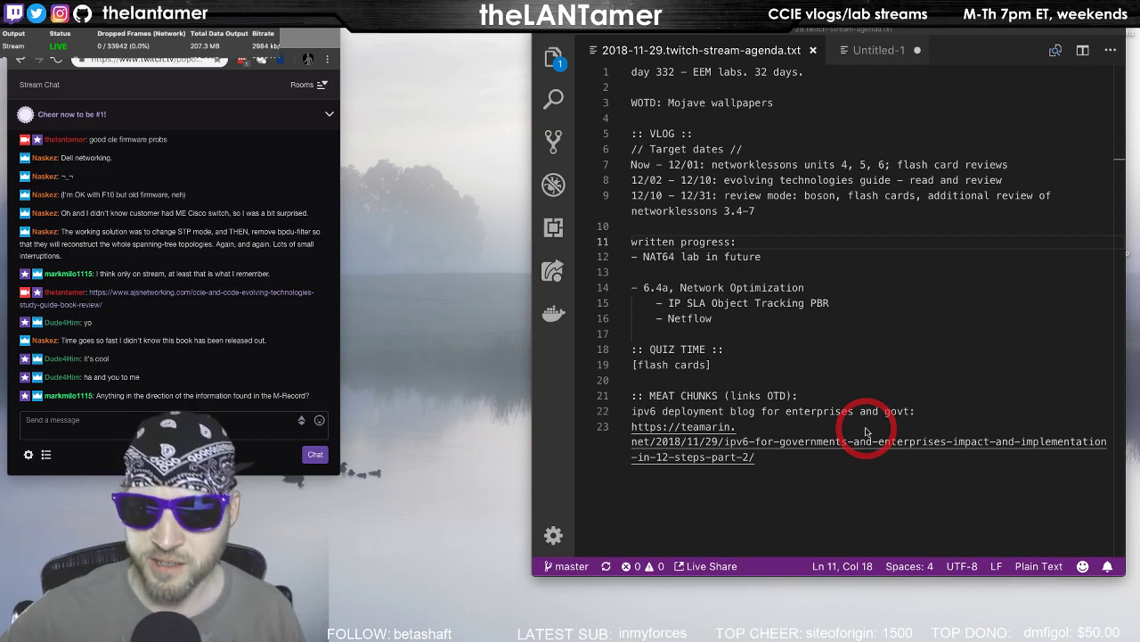
left_click(813, 502)
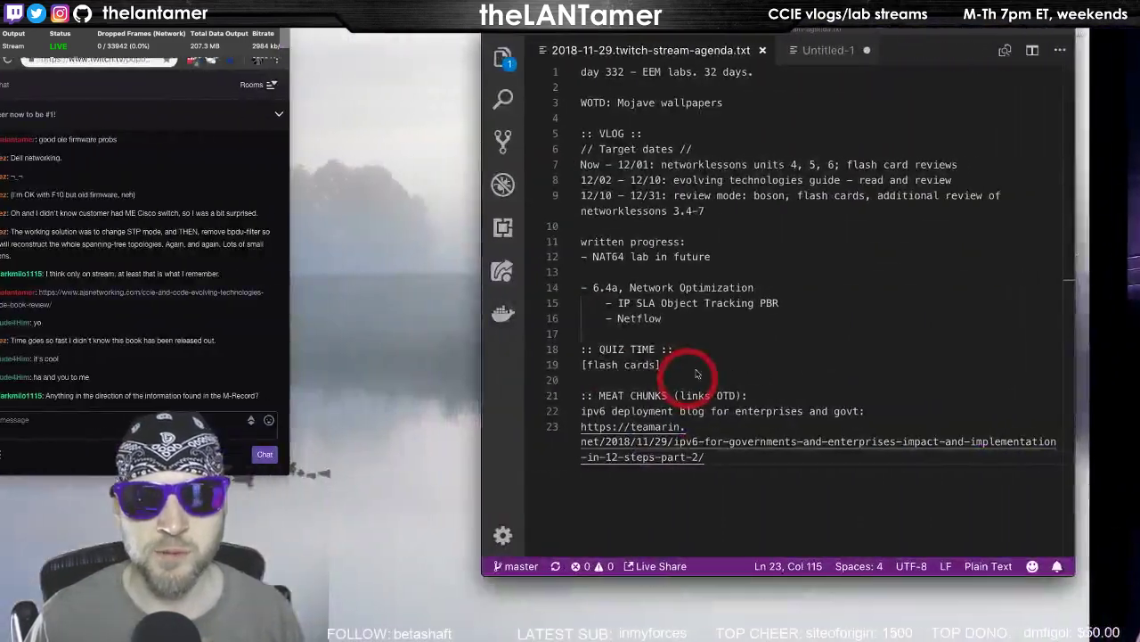
left_click(703, 164)
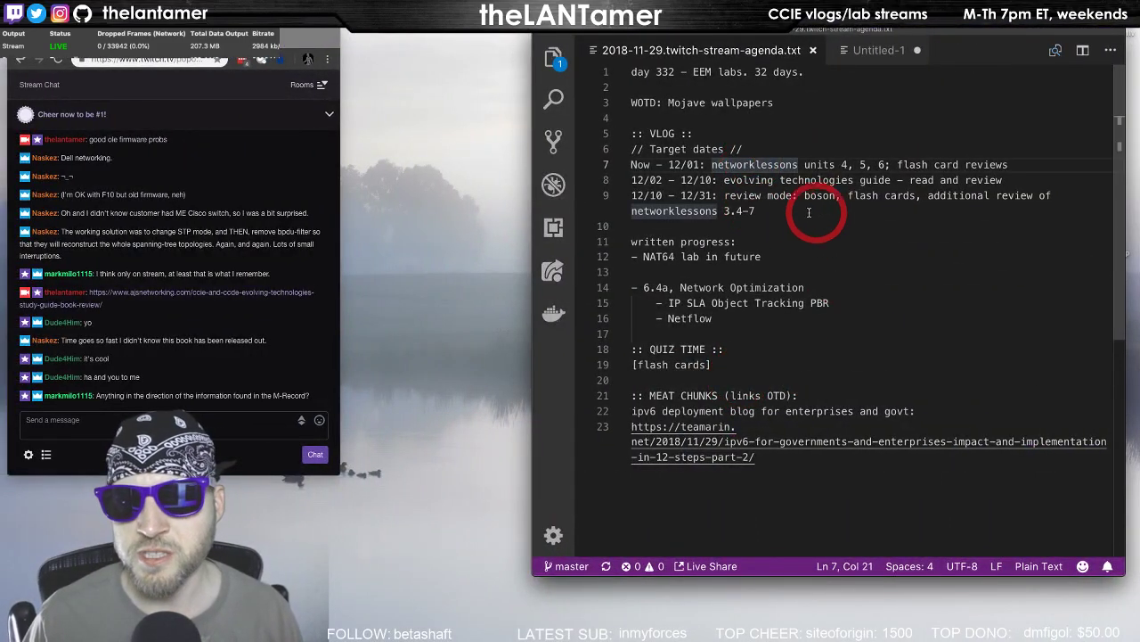
left_click(749, 214)
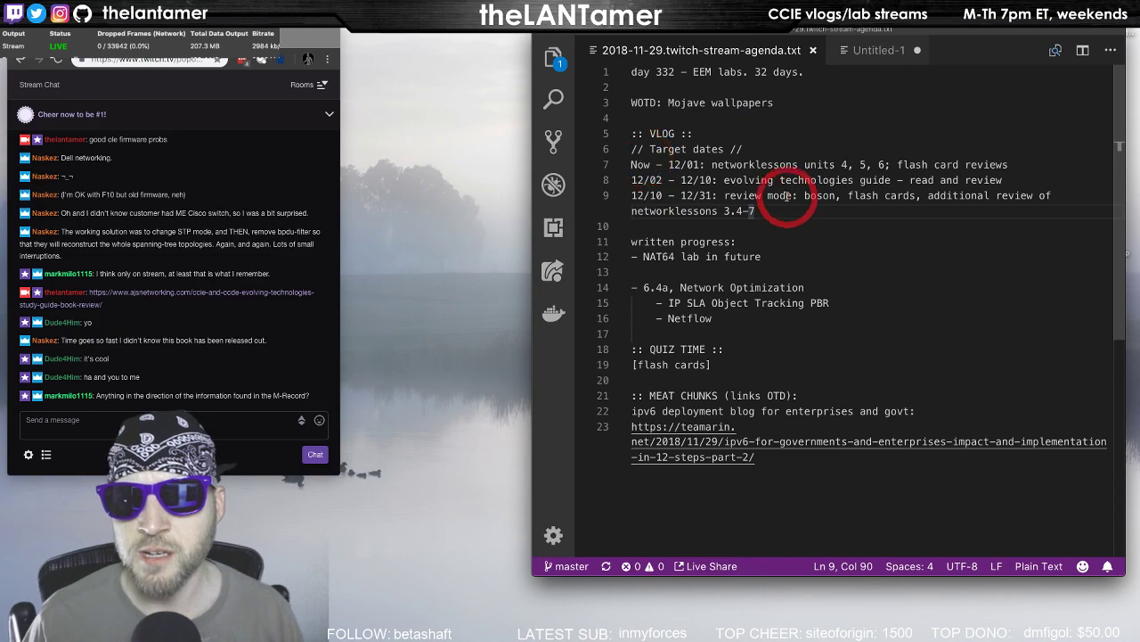
left_click(1011, 164)
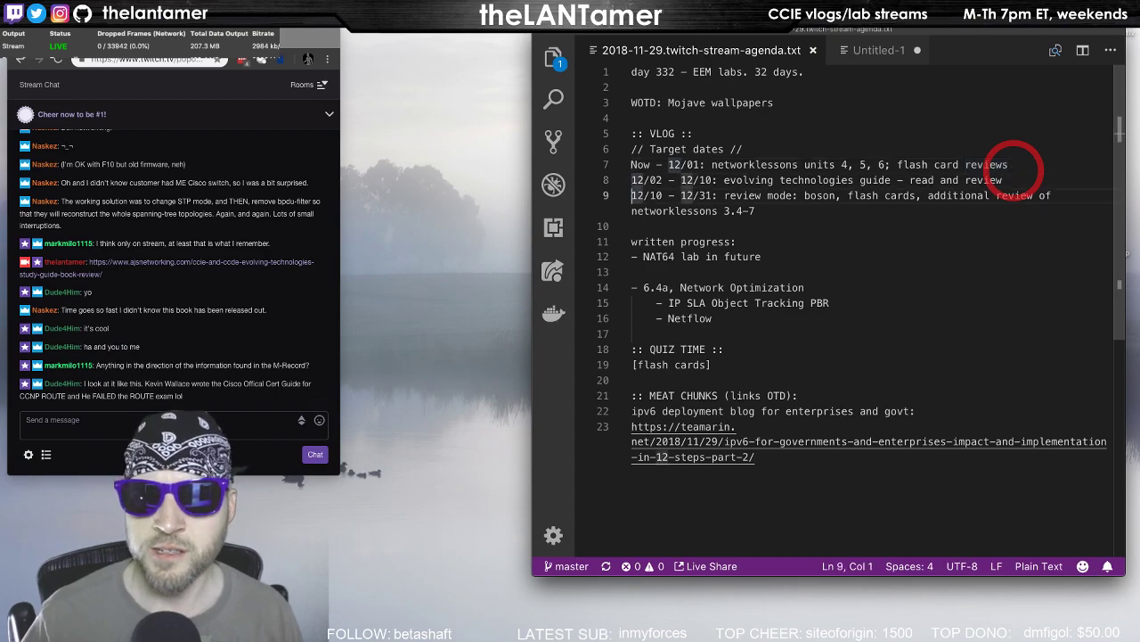
Switch to Discord, open the shared CCIE and CCDE Evolving Technologies book review link, and reposition the browser window beside the channel list
key("ctrl+super+Right")
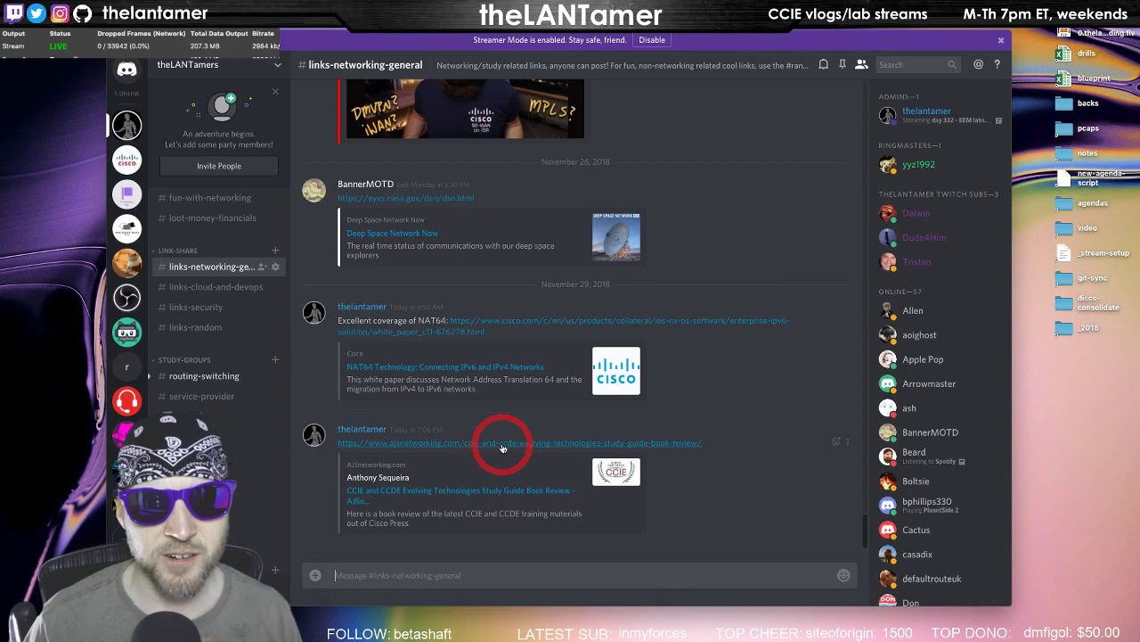
left_click(513, 443)
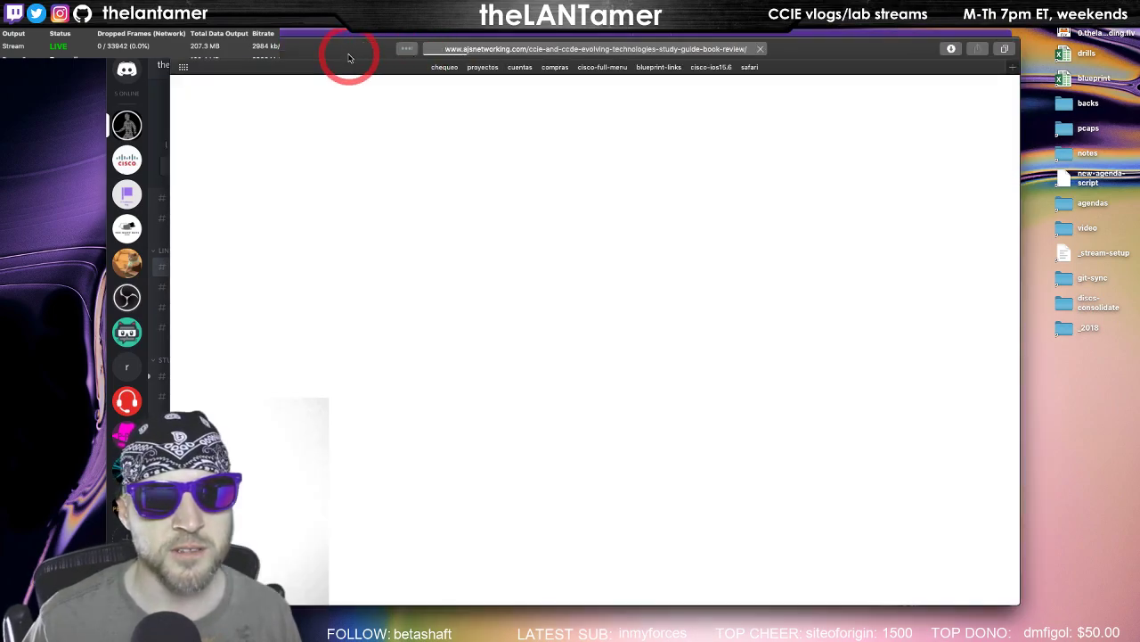
left_click_drag(348, 51, 463, 56)
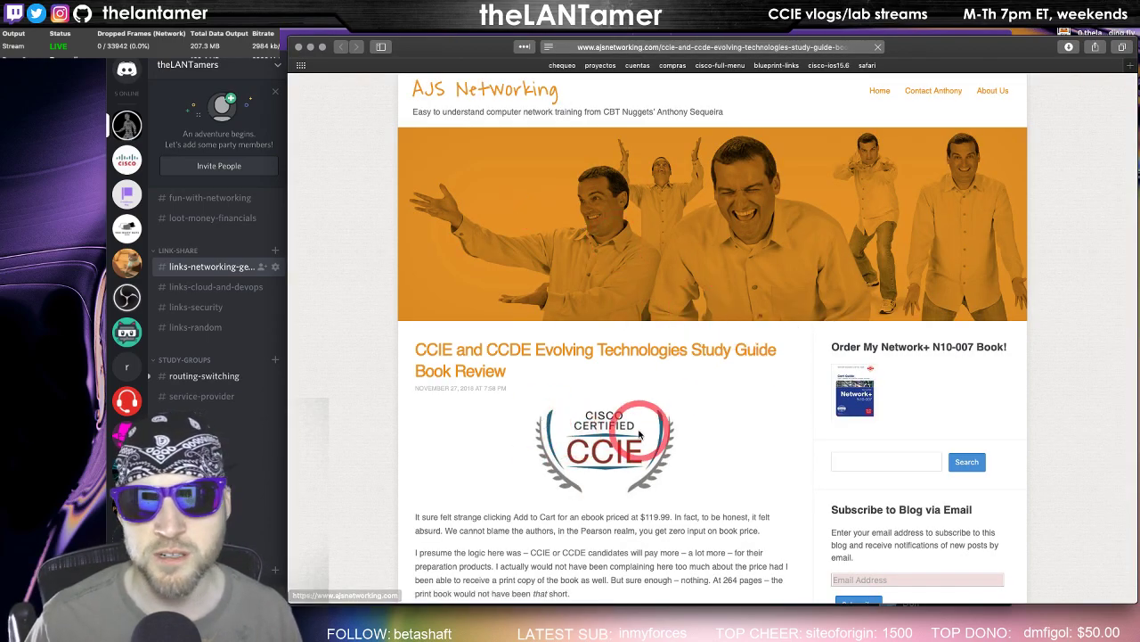
Read the book review's price remarks, THE GOOD and THE BAD lists, and closing purchase advice
scroll(638, 434, "down", 8)
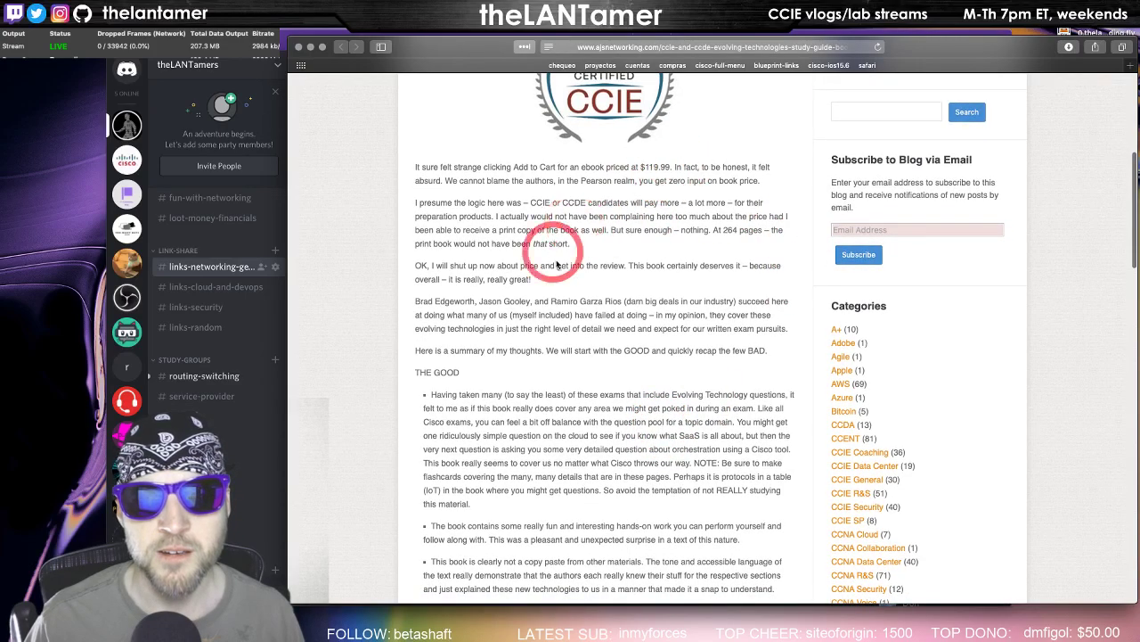
scroll(638, 303, "down", 1)
scroll(638, 303, "down", 5)
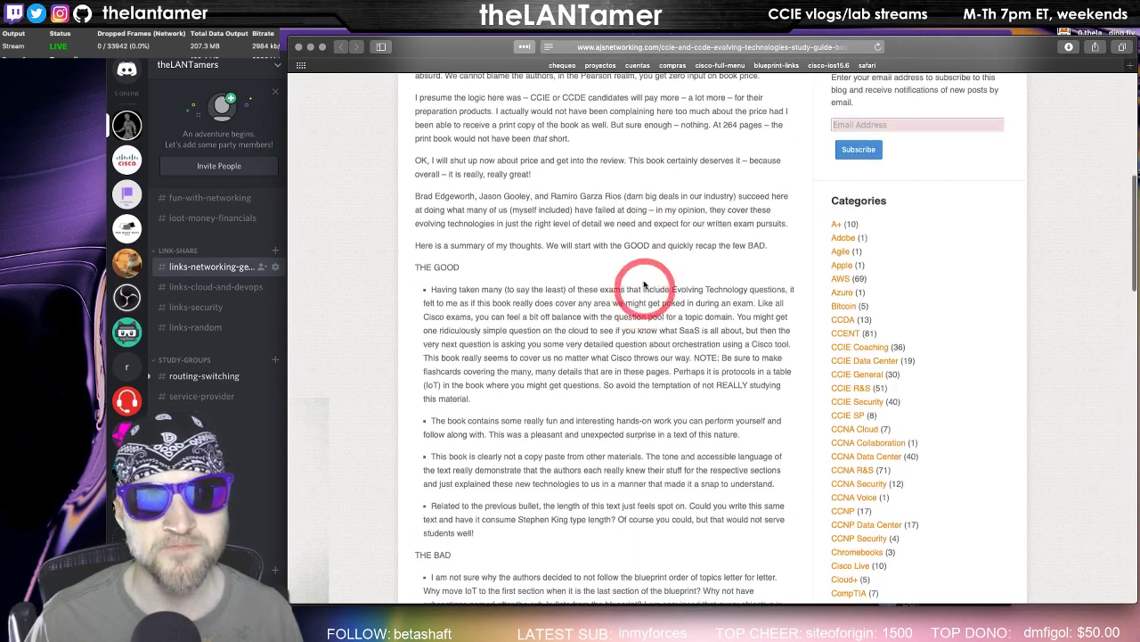
scroll(613, 360, "down", 5)
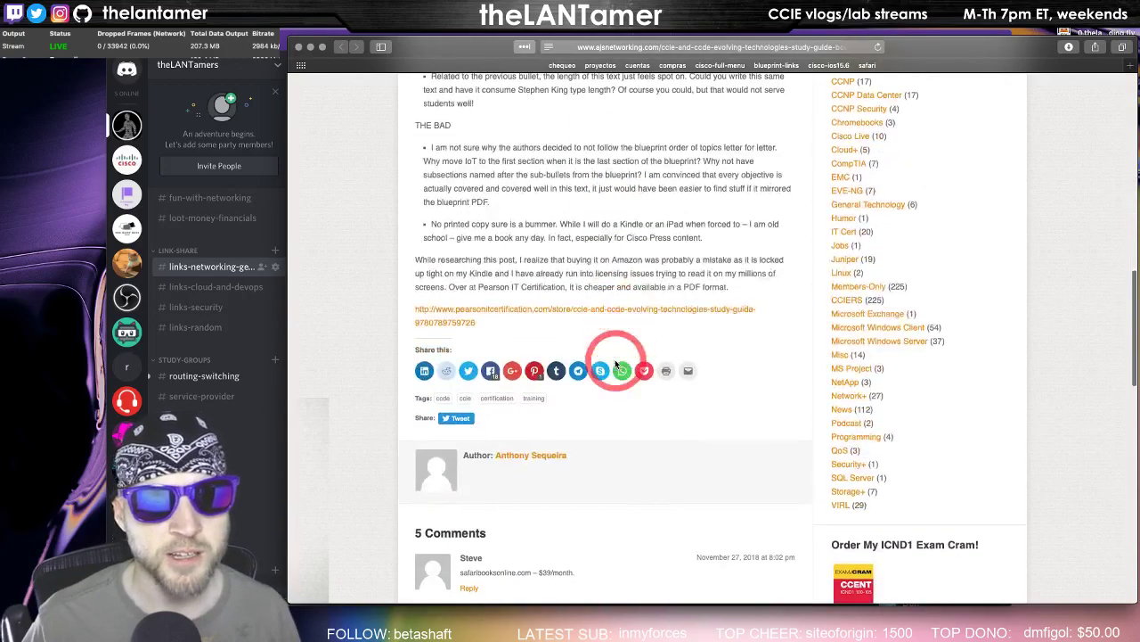
scroll(615, 361, "up", 2)
scroll(617, 359, "up", 2)
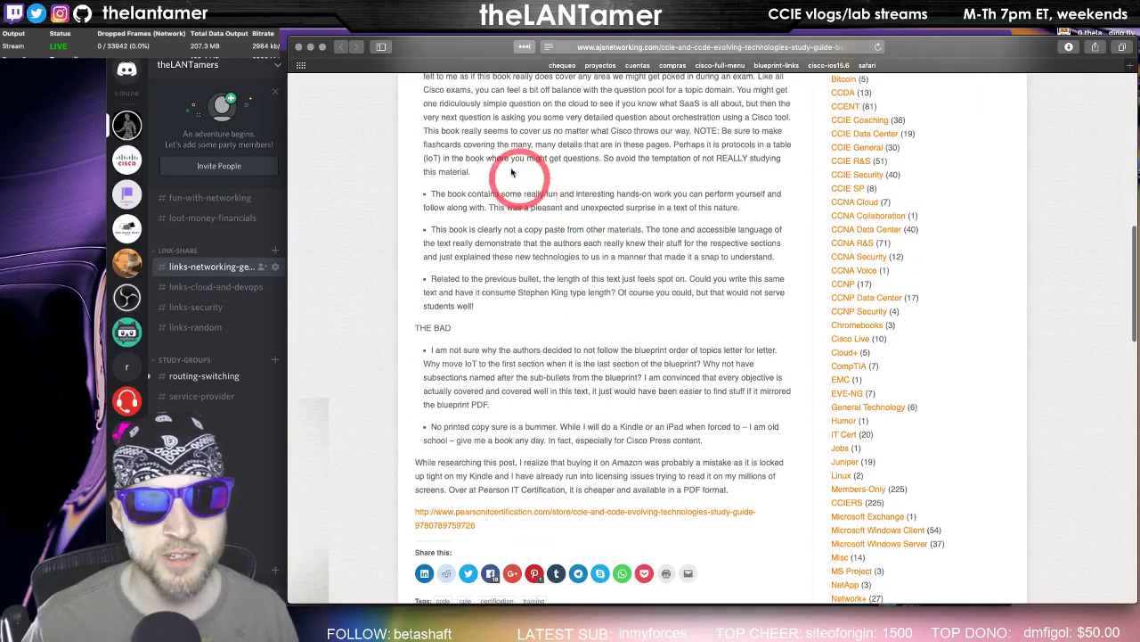
scroll(522, 178, "up", 2)
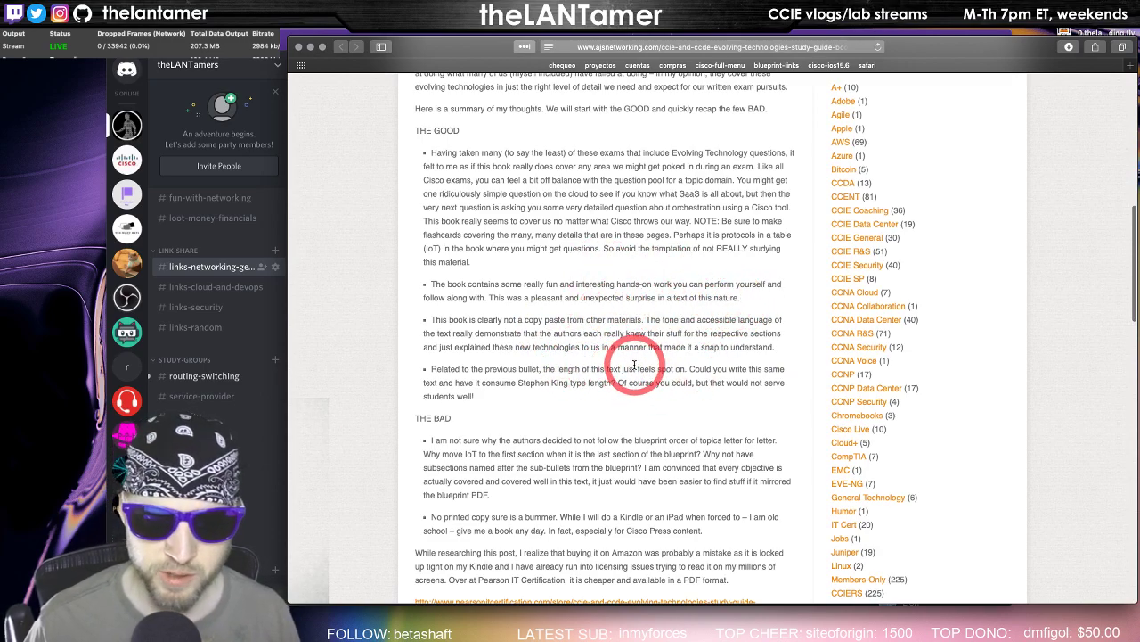
scroll(637, 374, "down", 3)
scroll(644, 360, "down", 2)
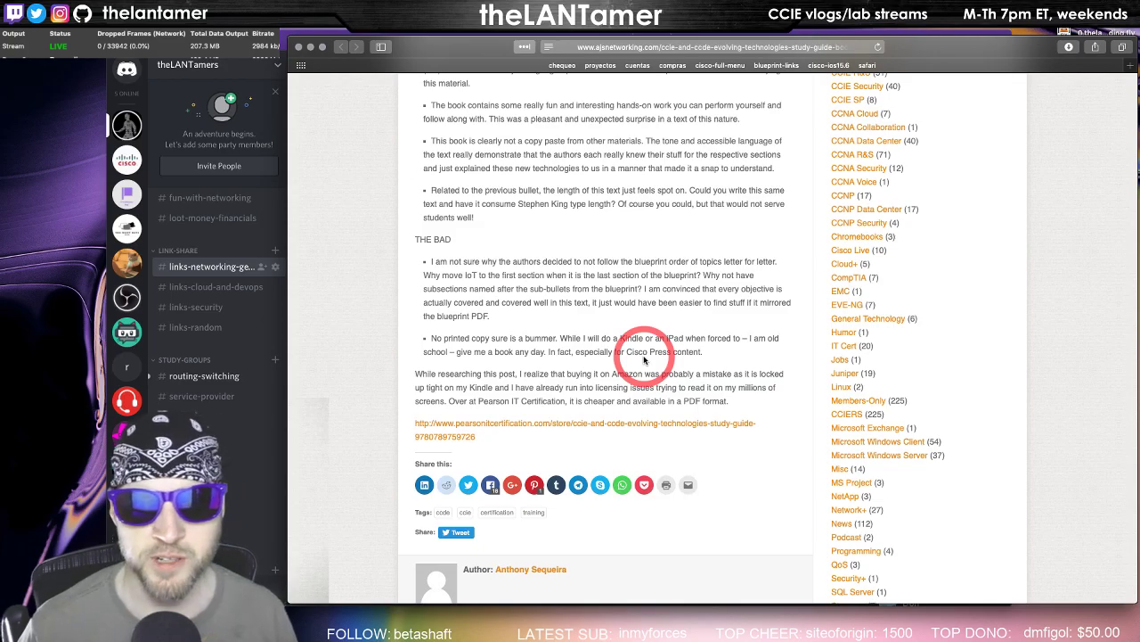
scroll(641, 250, "up", 3)
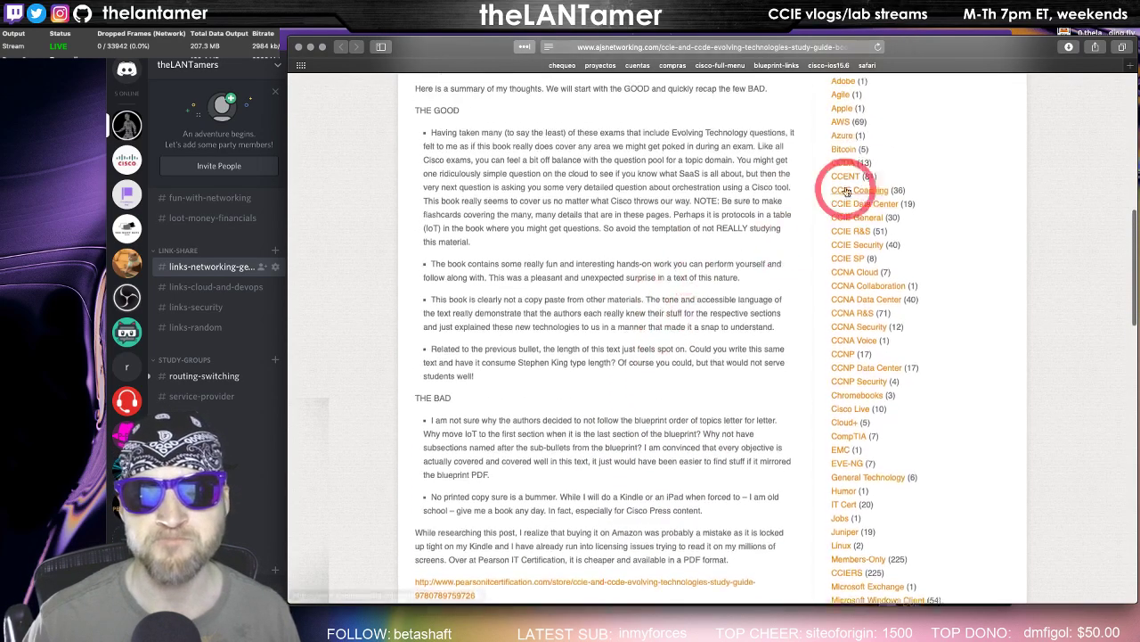
scroll(844, 190, "up", 1)
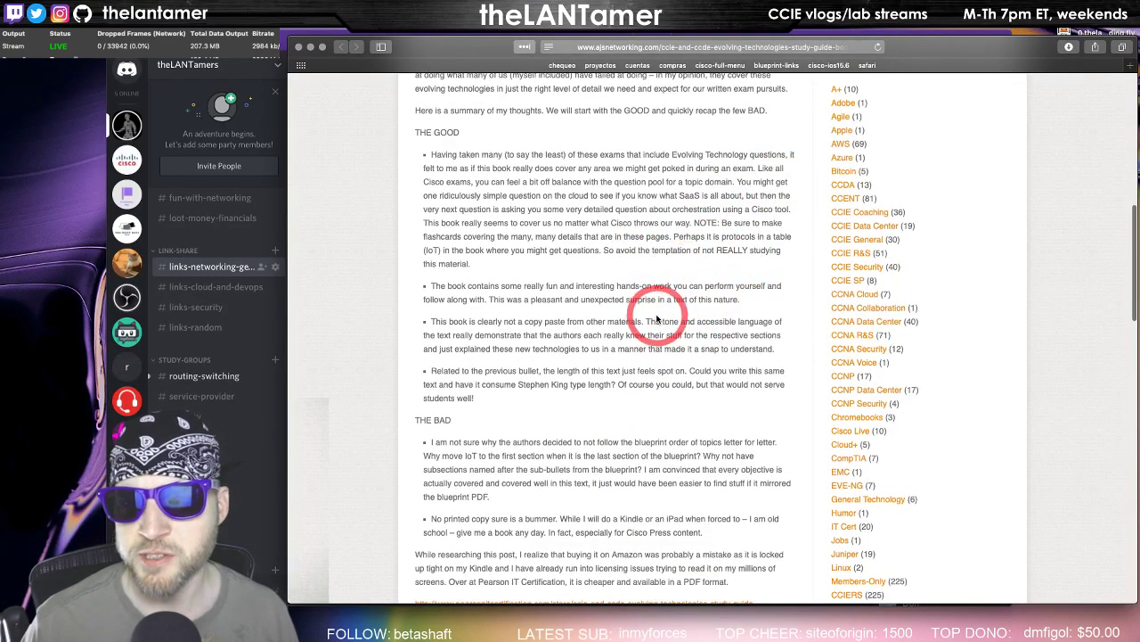
scroll(657, 319, "down", 1)
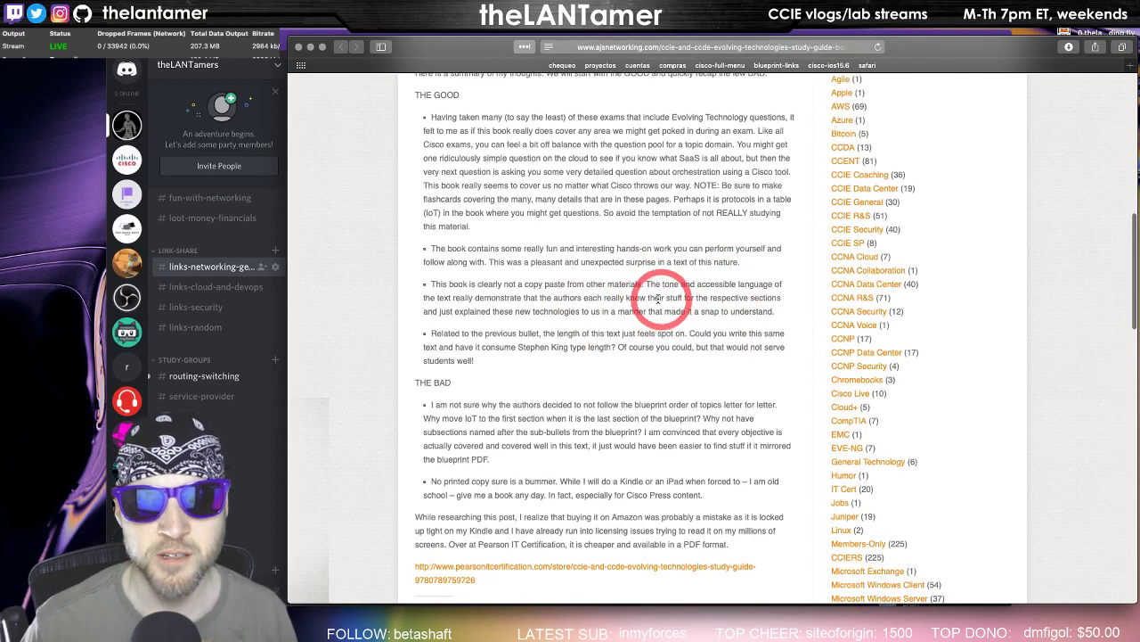
scroll(561, 338, "down", 3)
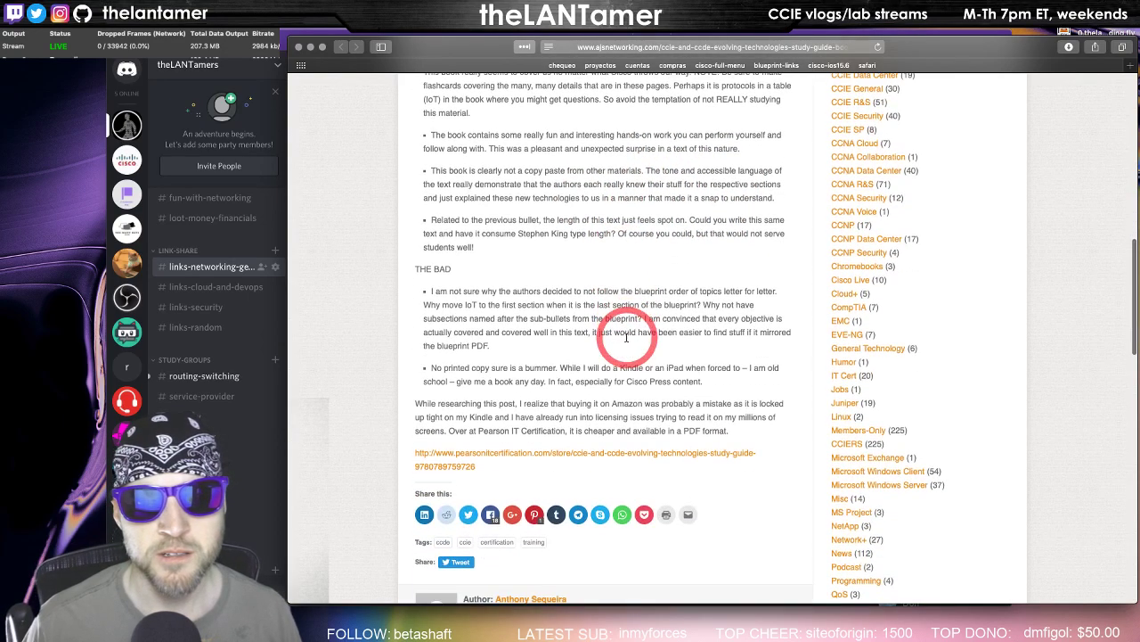
Examine the first bullet under THE BAD, highlighting the sentence about every objective being covered well in the text
left_click_drag(491, 348, 399, 283)
left_click(565, 343)
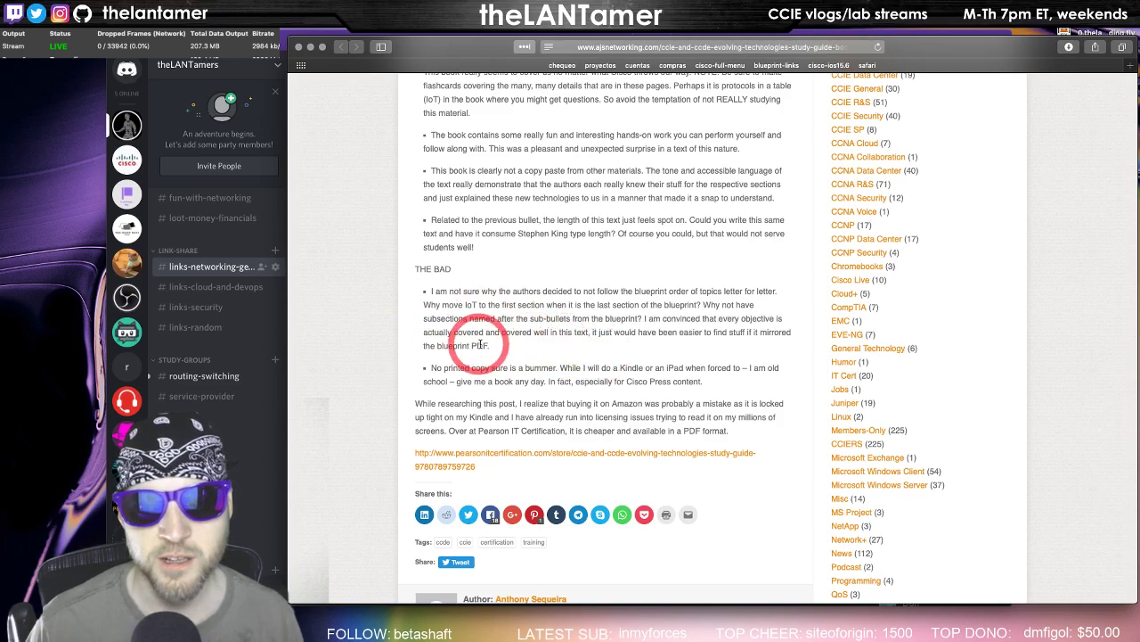
left_click_drag(588, 333, 608, 314)
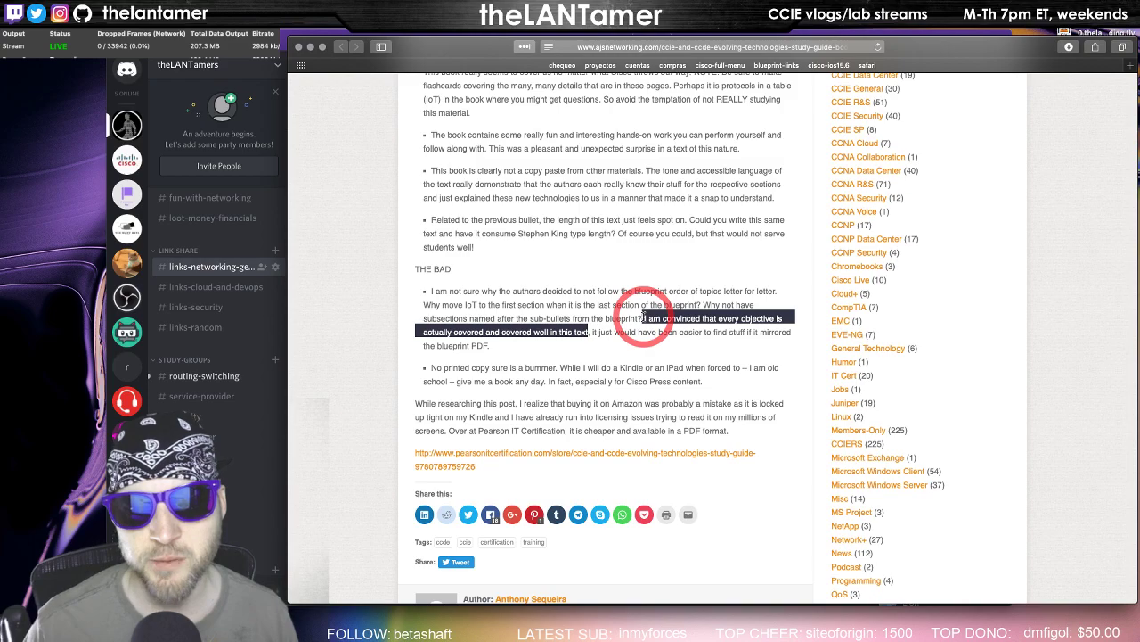
left_click(646, 321)
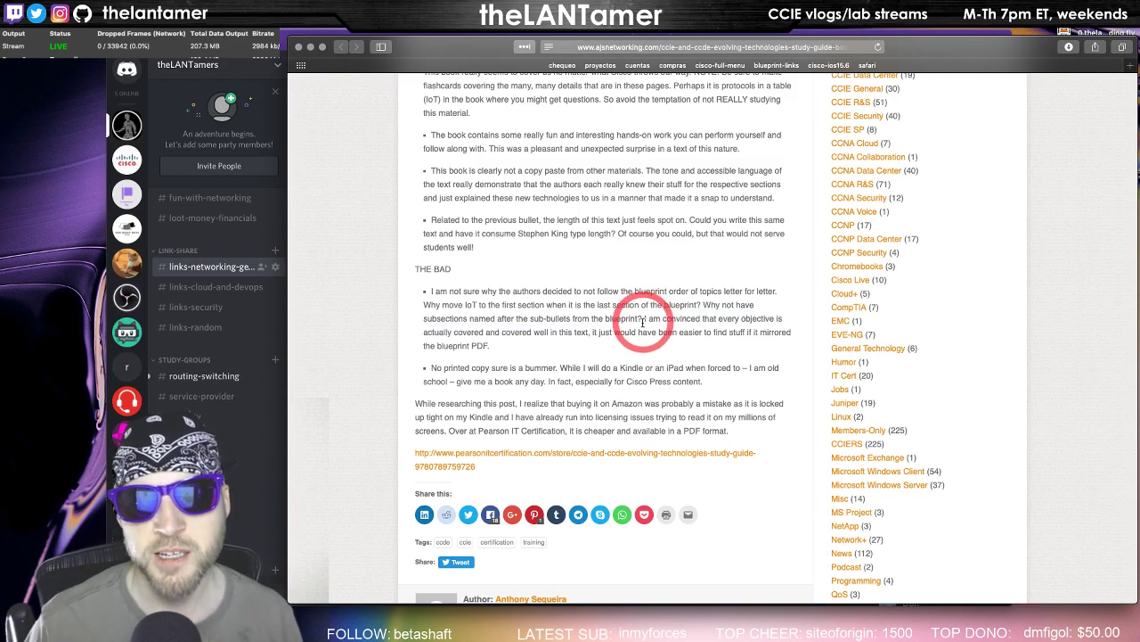
left_click_drag(644, 319, 553, 332)
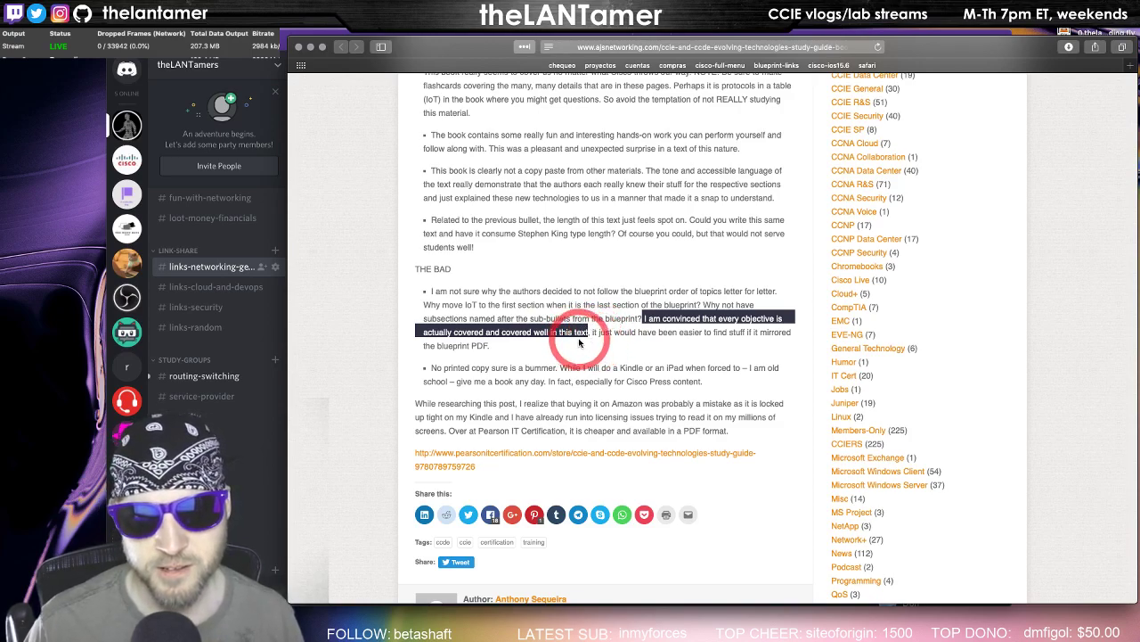
left_click(584, 329)
mouse_move(588, 331)
left_mouse_down()
mouse_move(570, 308)
mouse_move(649, 317)
mouse_move(605, 343)
left_mouse_up()
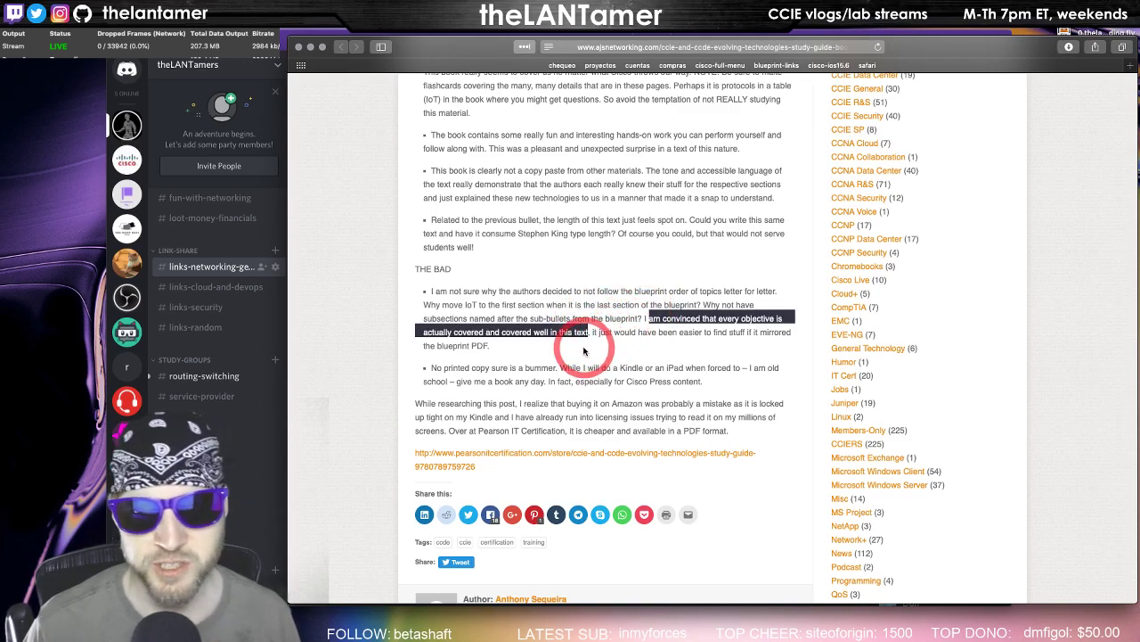
left_click(568, 356)
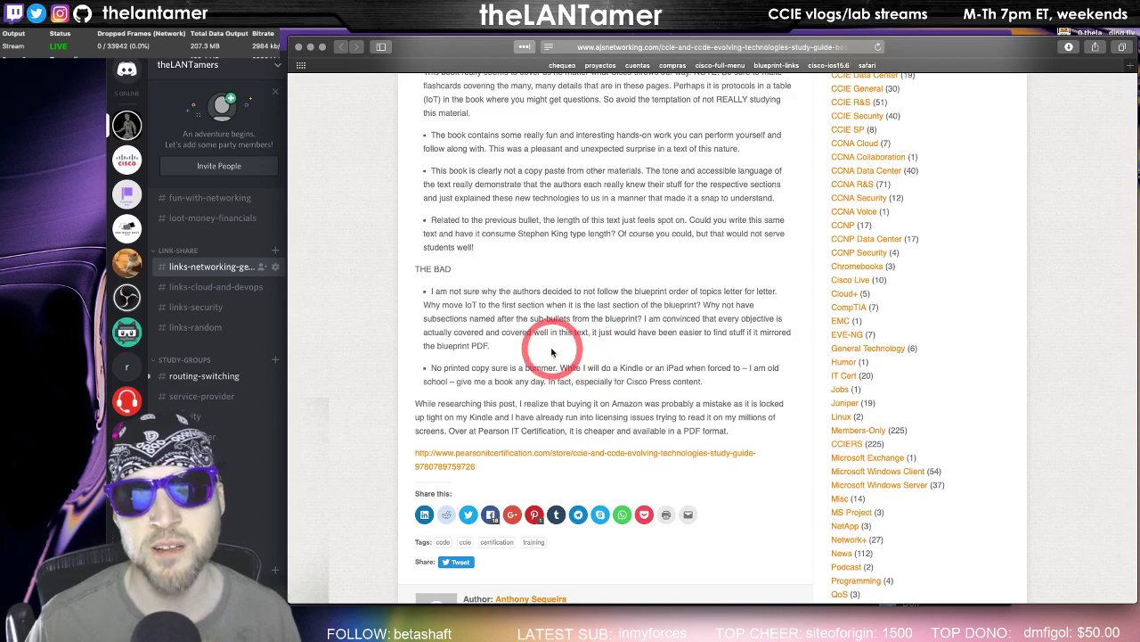
Reread the first bullet under THE BAD and return to the start of the book review
left_click_drag(528, 336, 453, 295)
left_click(507, 348)
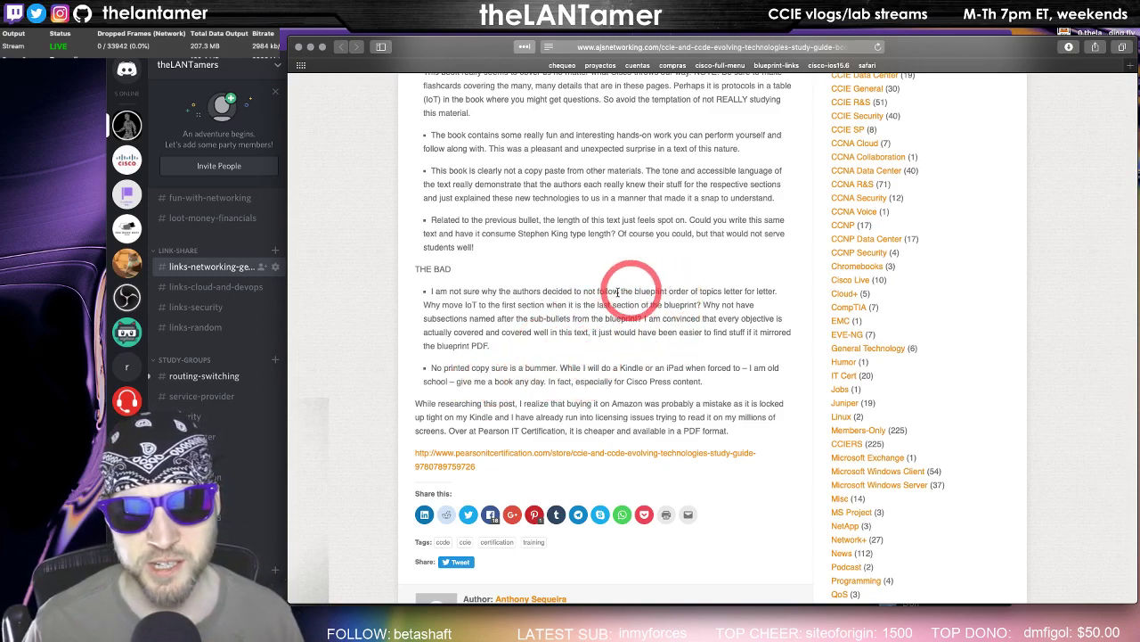
mouse_move(504, 349)
left_mouse_down()
mouse_move(437, 312)
mouse_move(512, 344)
left_mouse_up()
scroll(535, 374, "up", 6)
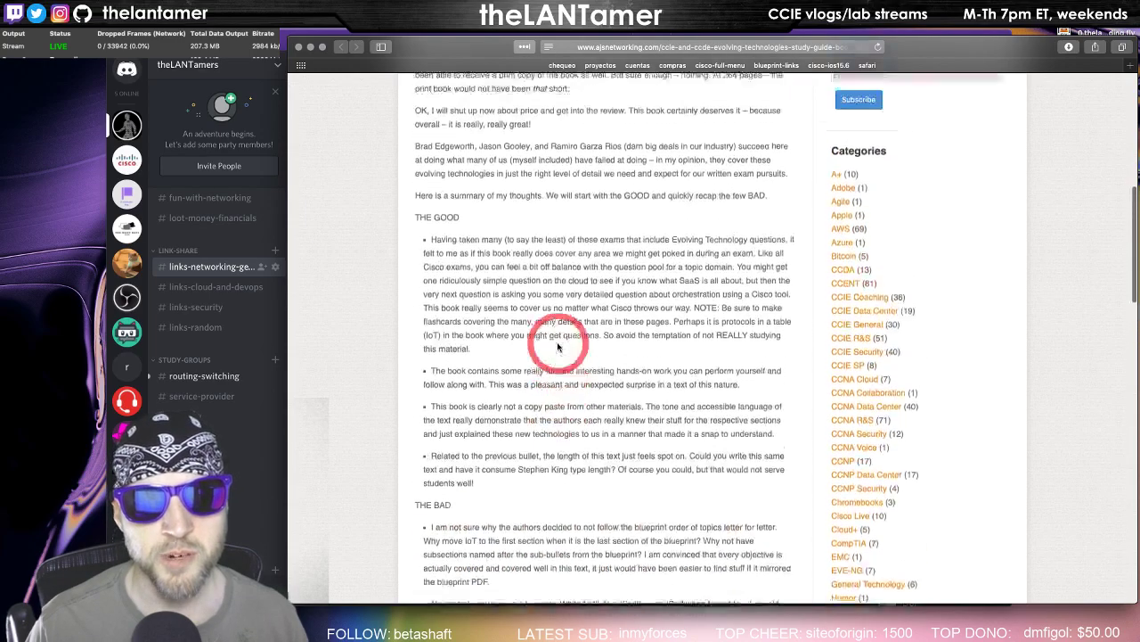
scroll(588, 370, "up", 3)
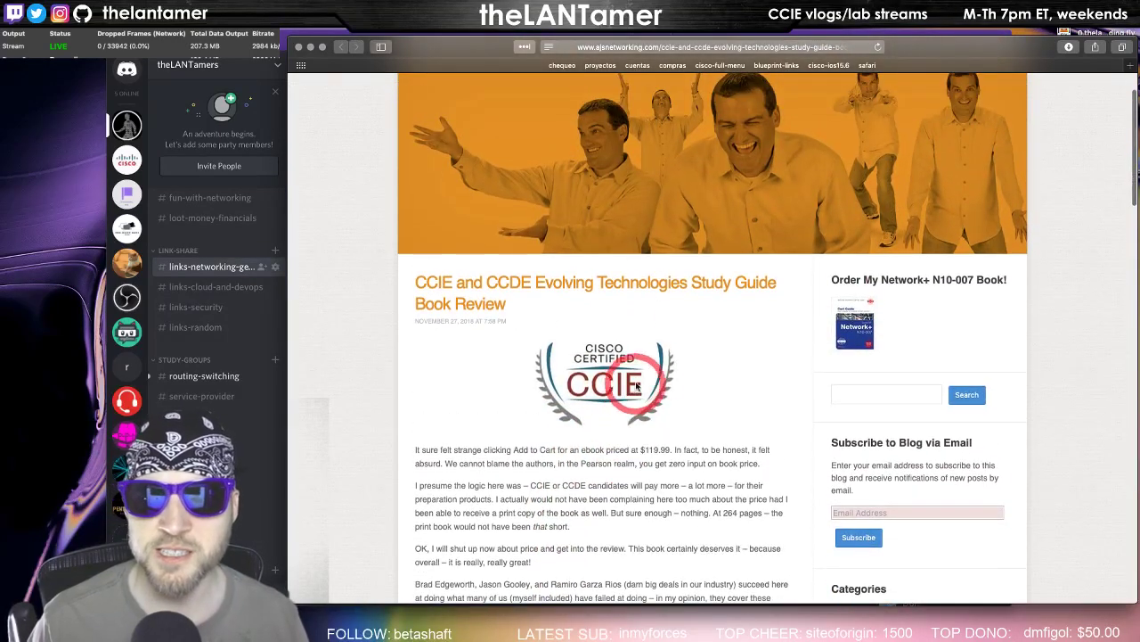
Switch to the desktop with the Twitch stream chat and highlight the latest message, "After he wrote the book!"
key("ctrl+Left")
key("ctrl+Left")
left_click(260, 406)
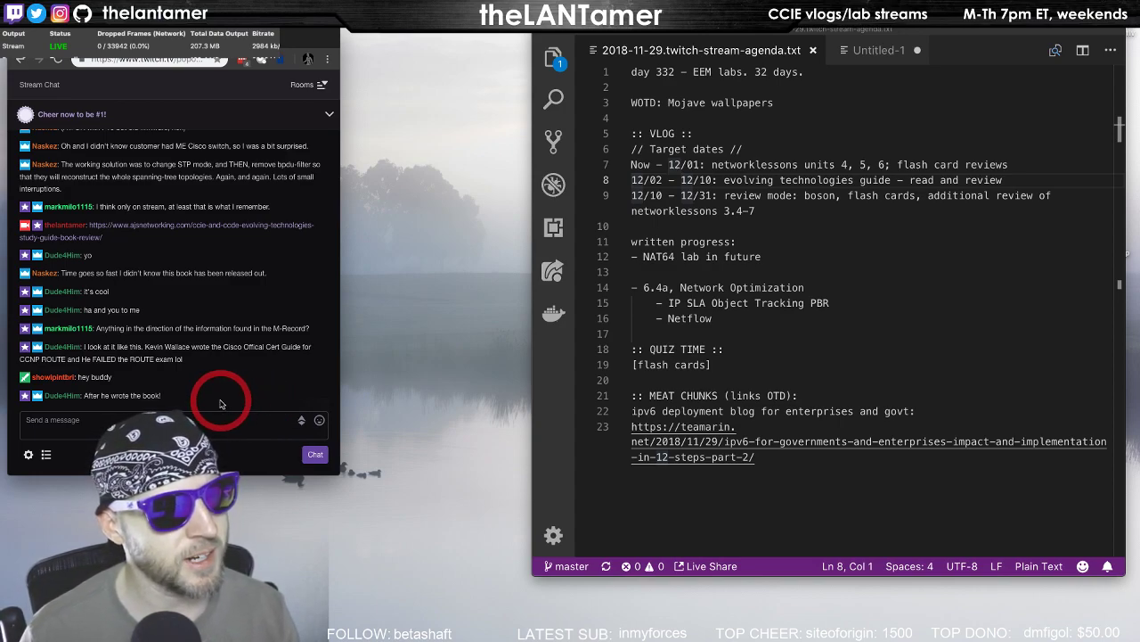
left_click_drag(137, 367, 116, 358)
left_click(185, 358)
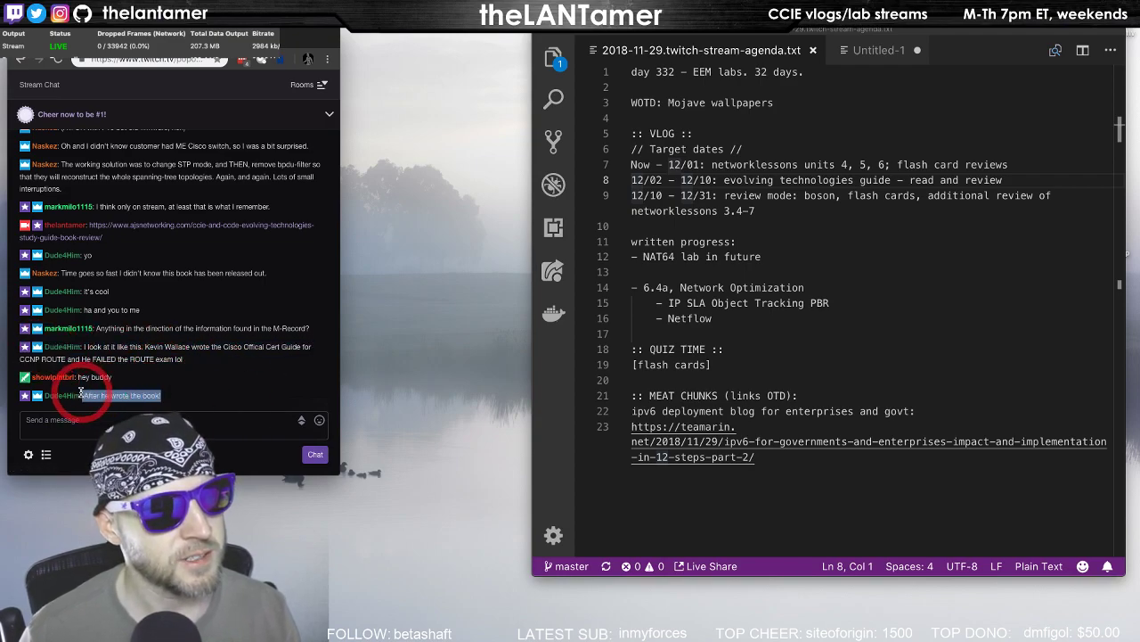
Return to the stream agenda and mark the "NAT64 lab in future" line under written progress
key("ctrl+Right")
key("ctrl+Left")
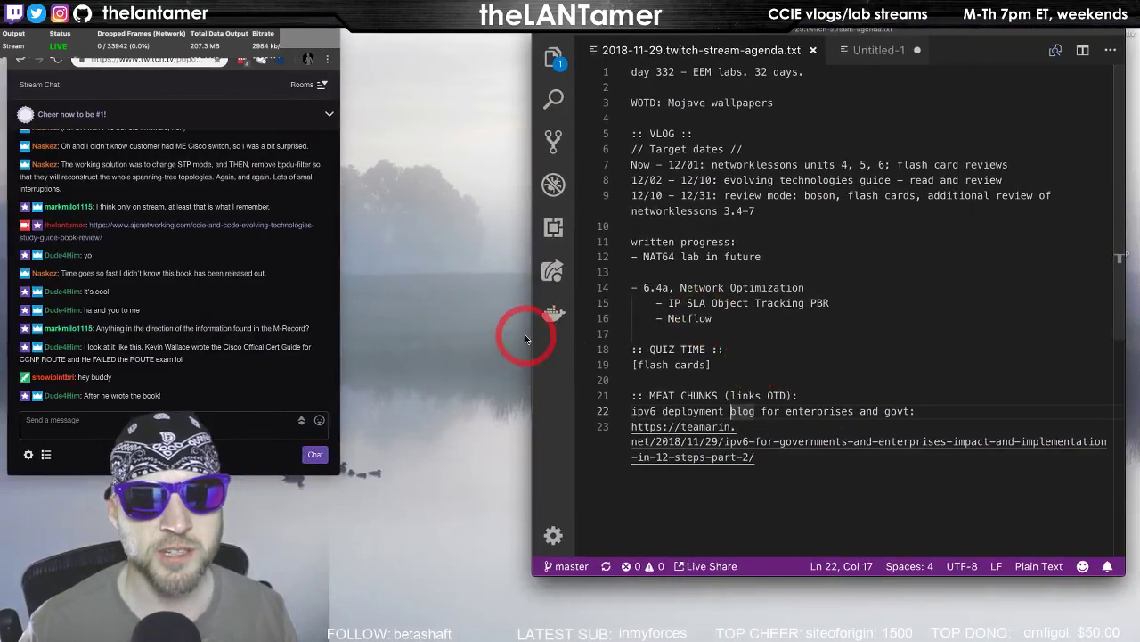
mouse_move(583, 36)
left_mouse_down()
mouse_move(573, 34)
mouse_move(584, 34)
left_mouse_up()
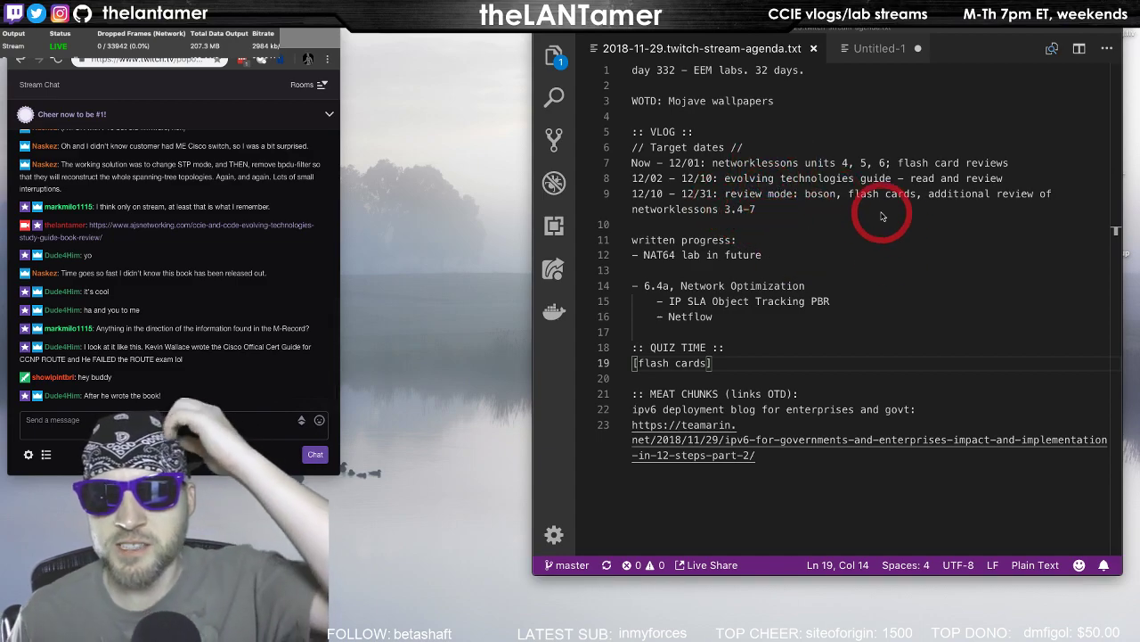
left_click(777, 255)
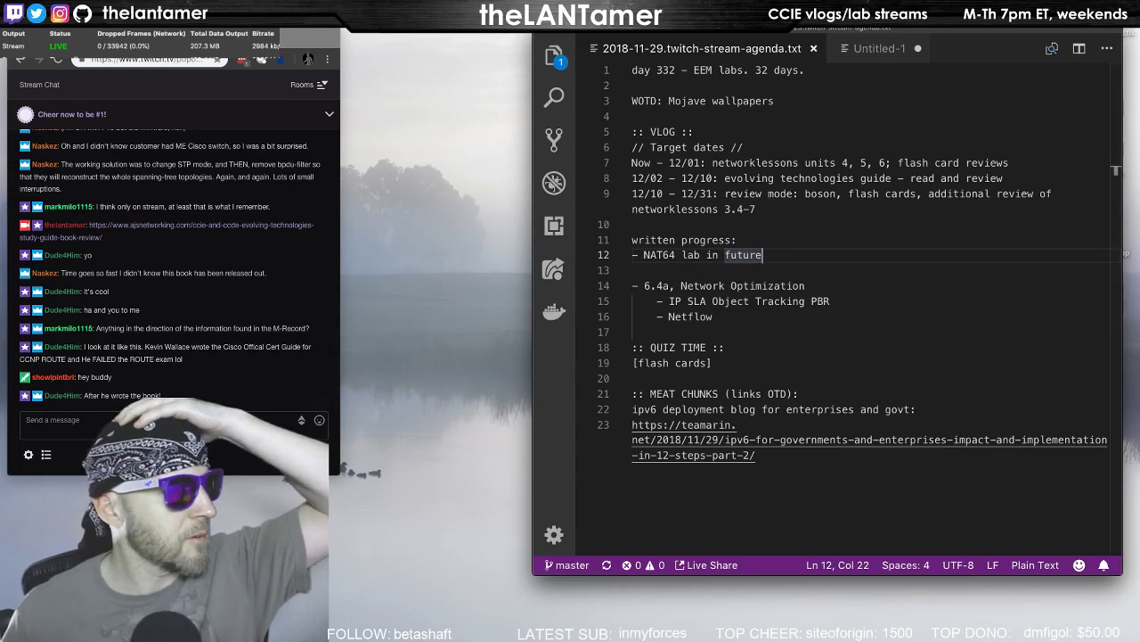
Switch to the NetworkLessons browser window and open the NAT64 Static lesson under 6.3e: IPv6 NAT in the CCIE Routing & Switching Written contents
key("super+Tab")
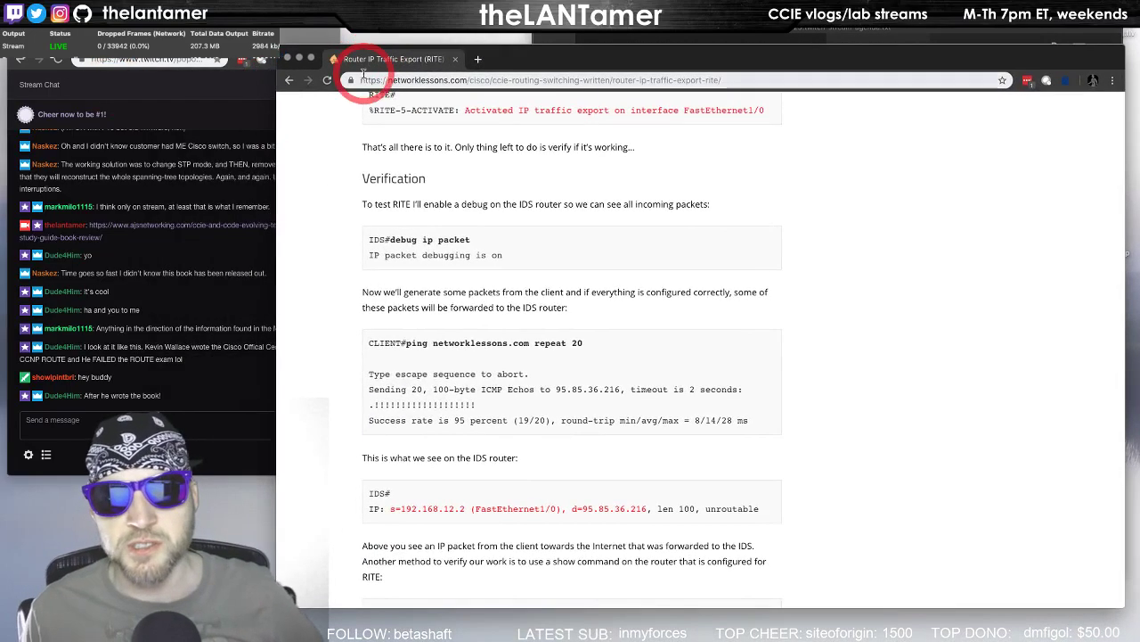
scroll(1110, 319, "up", 20)
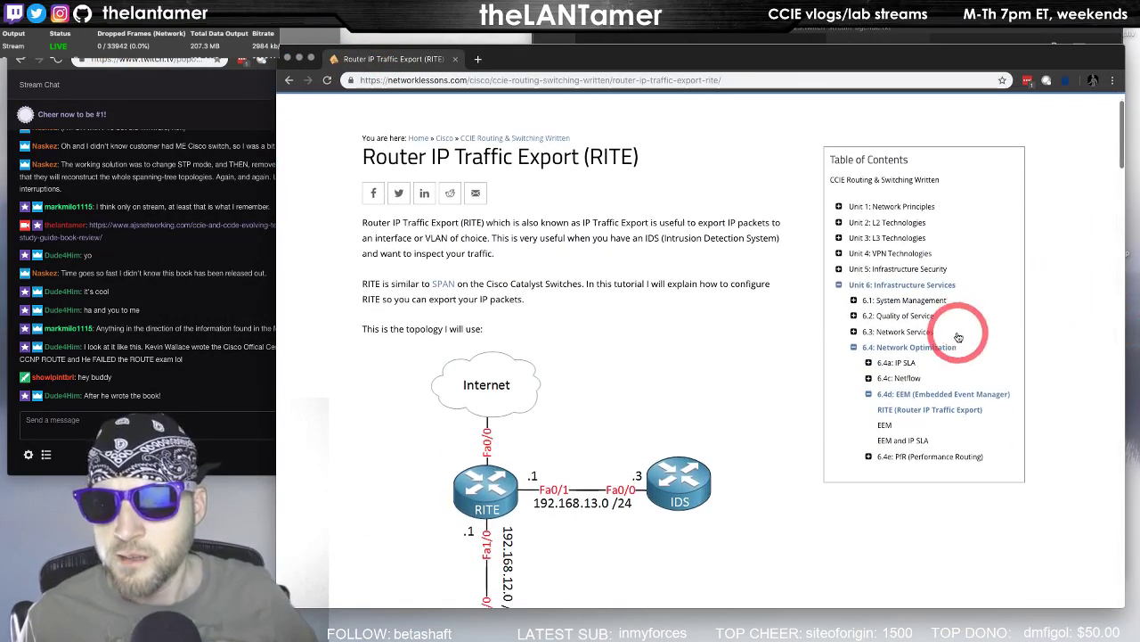
left_click(870, 364)
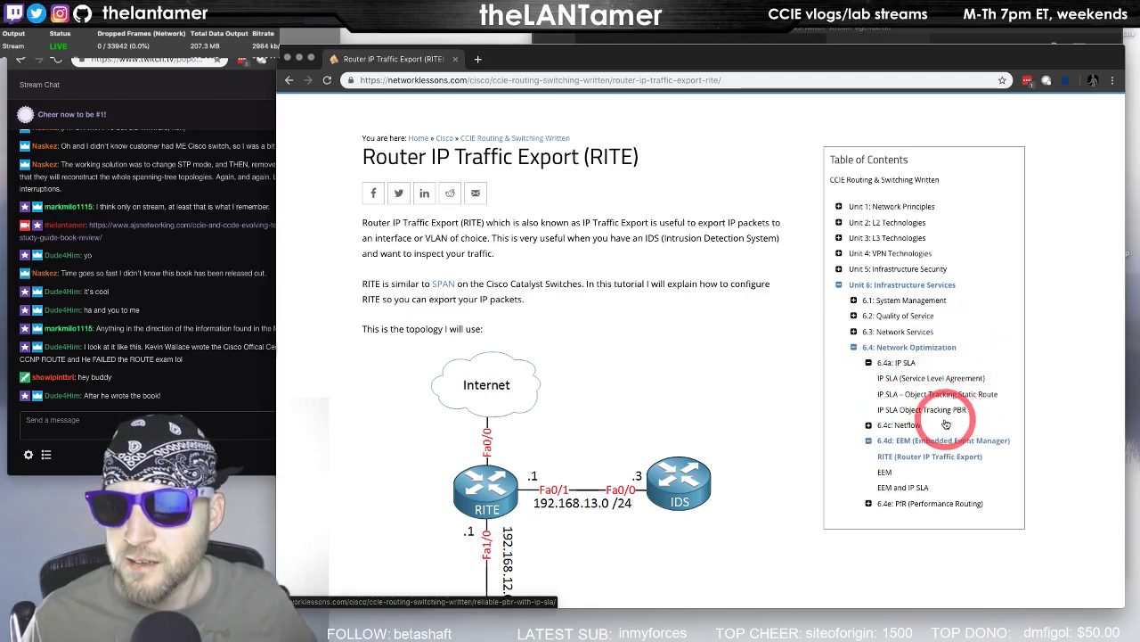
left_click(855, 332)
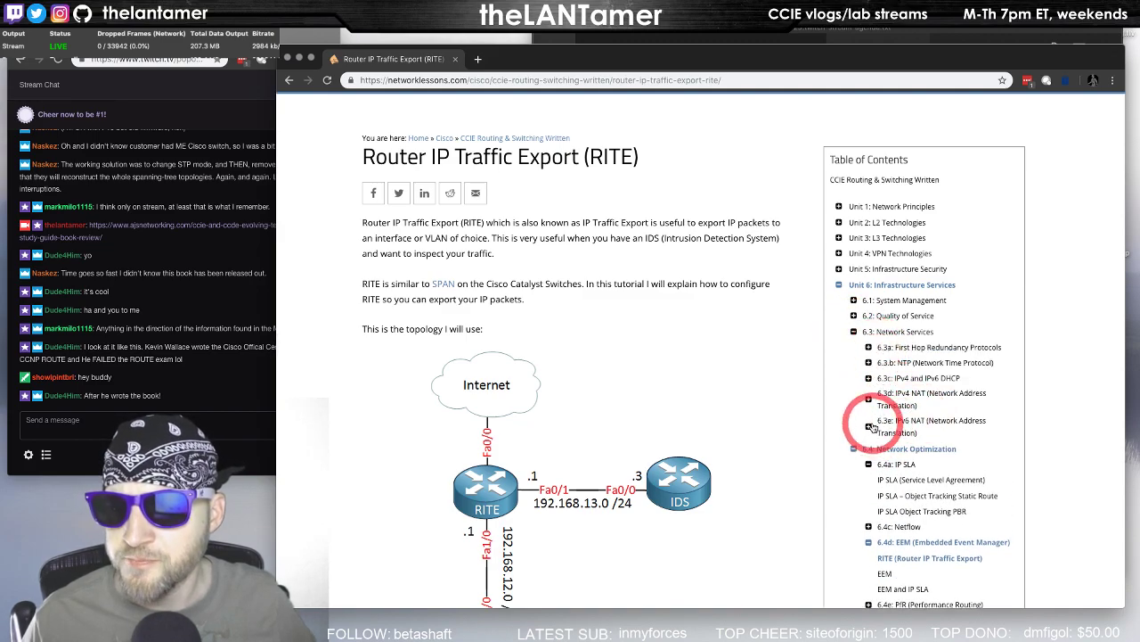
left_click(871, 427)
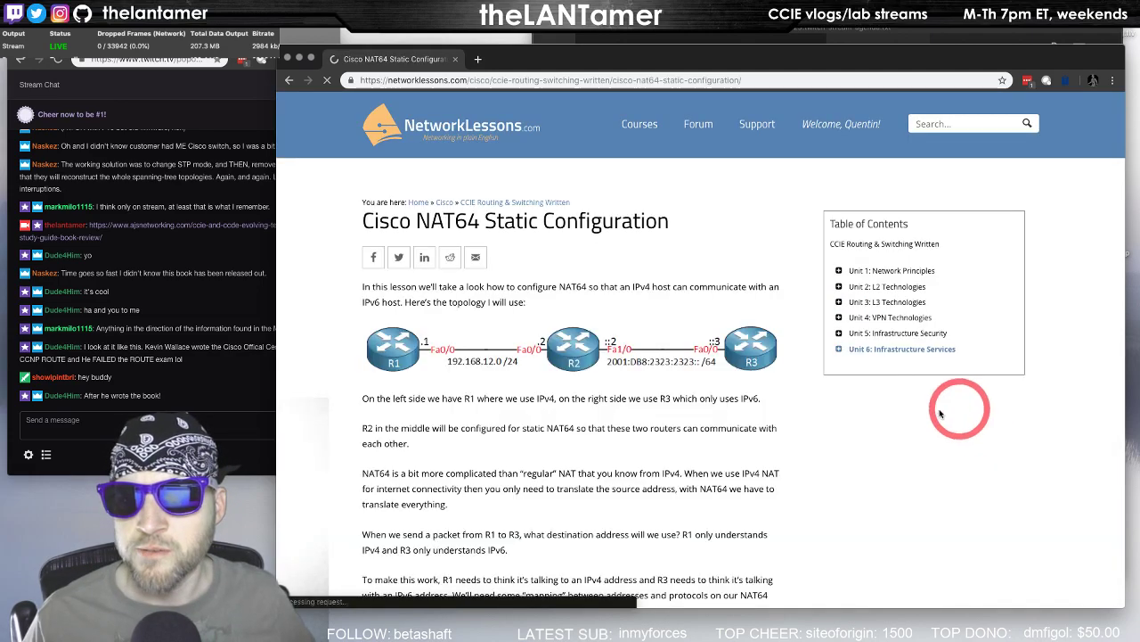
scroll(671, 409, "down", 5)
scroll(669, 445, "up", 5)
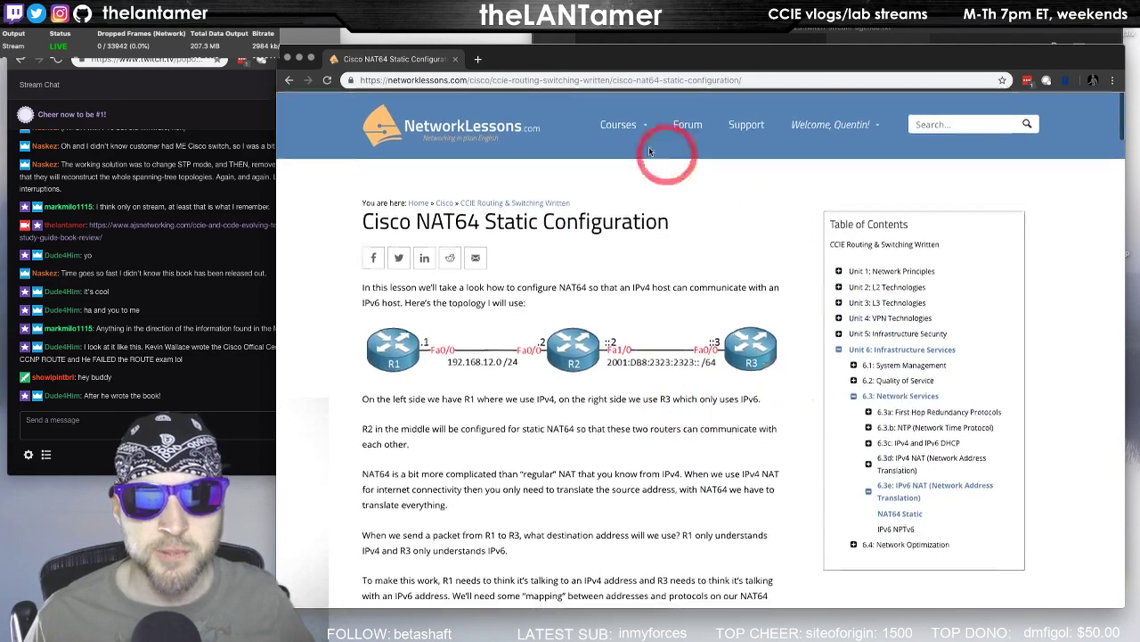
Go back to the Router IP Traffic Export (RITE) lesson and bring the stream agenda back into view
left_click(288, 81)
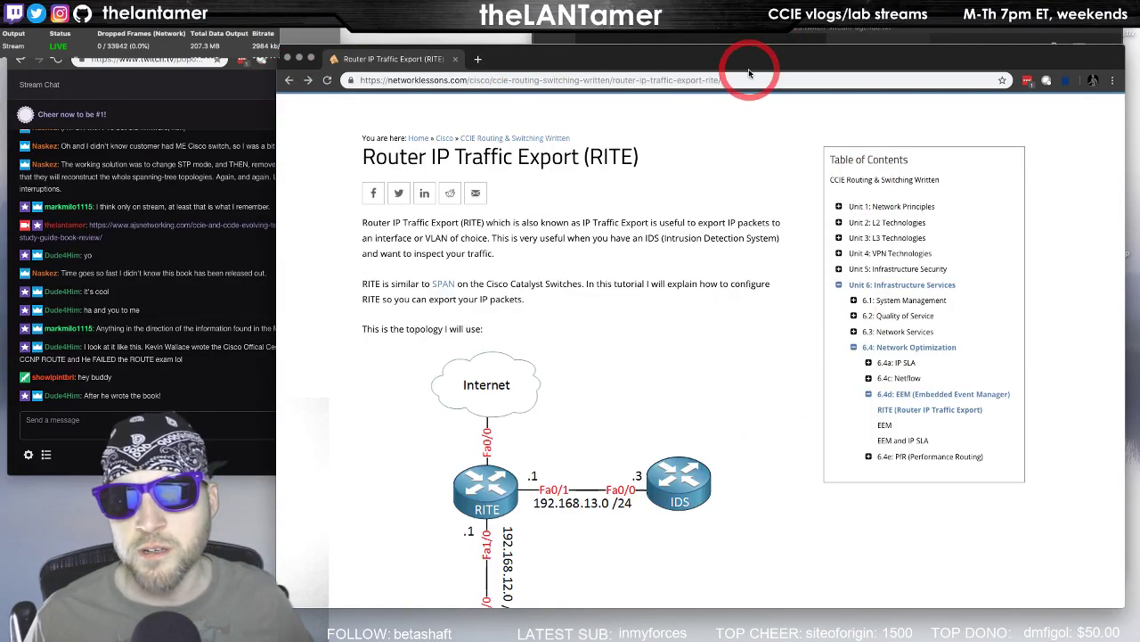
double_click(764, 67)
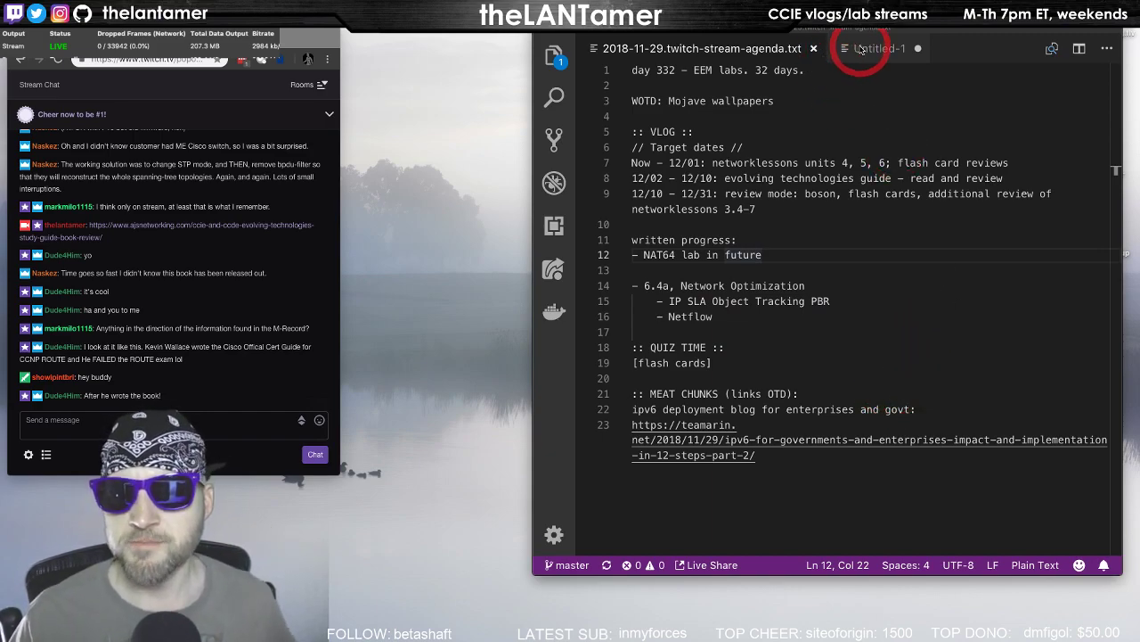
left_click(798, 37)
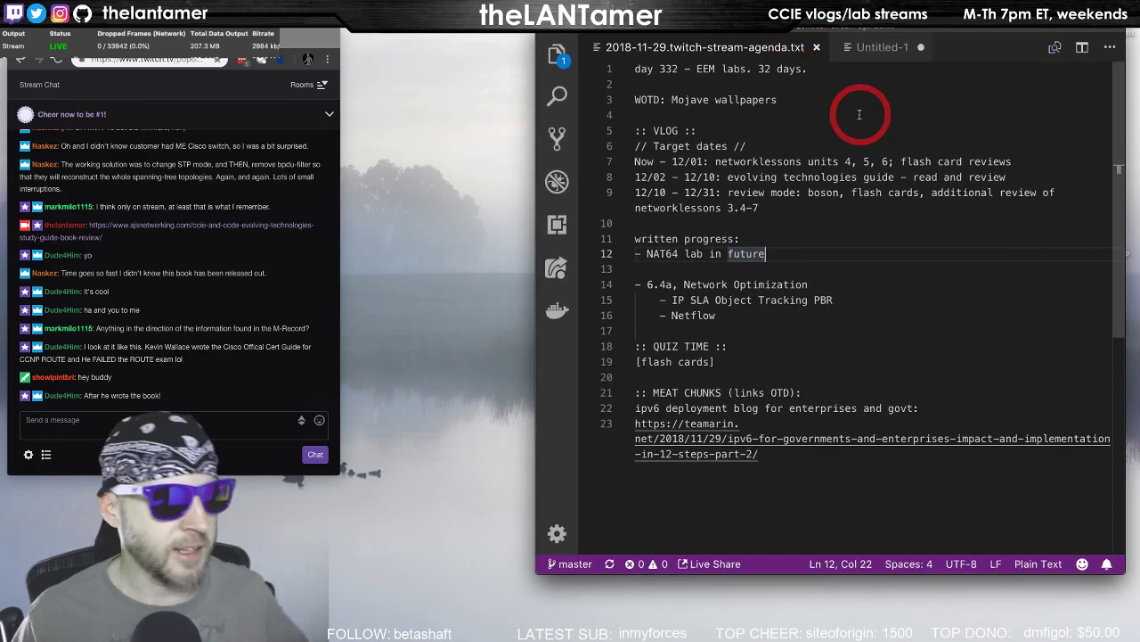
Switch to Discord, open the shared Cisco NAT64 white paper link from links-networking-general, and reposition its browser window beside the channel list
key("ctrl+Right")
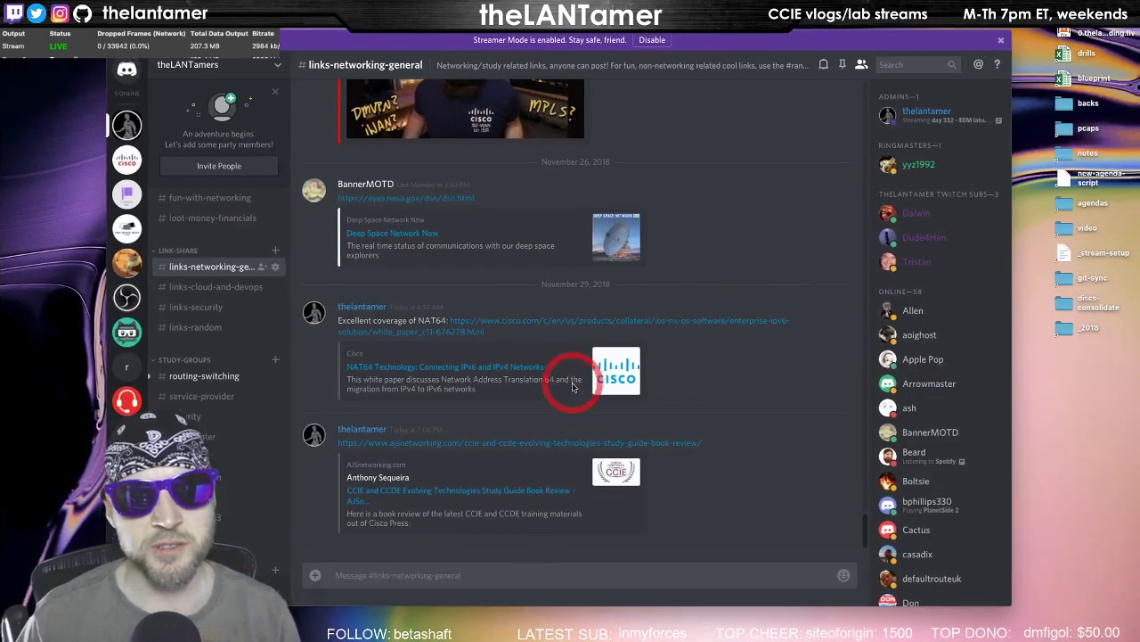
scroll(486, 400, "up", 1)
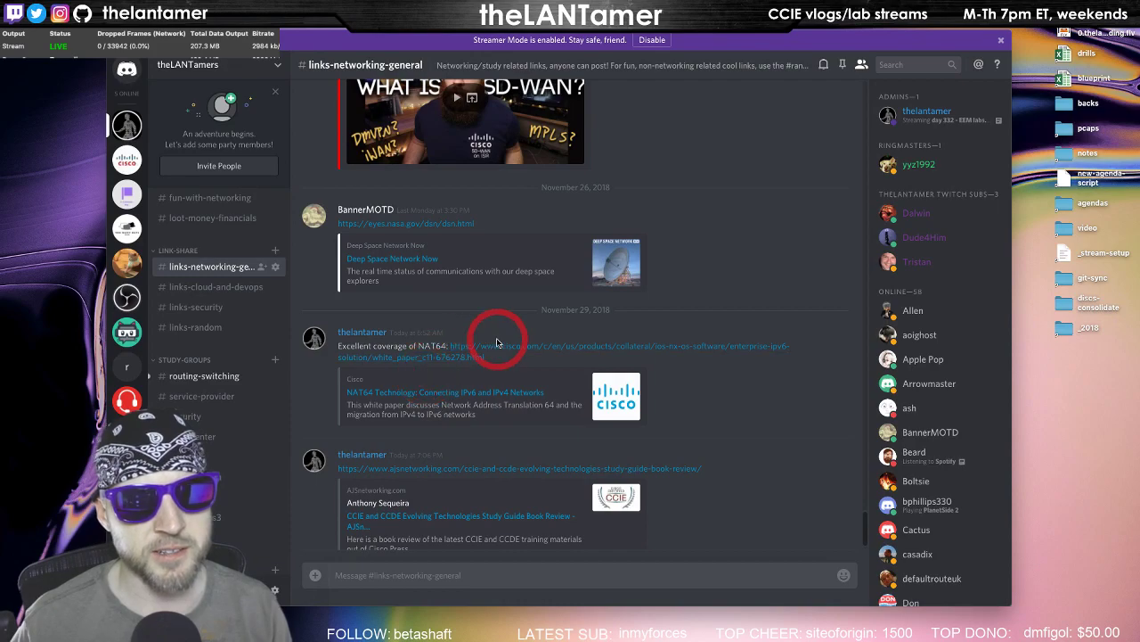
left_click(720, 267)
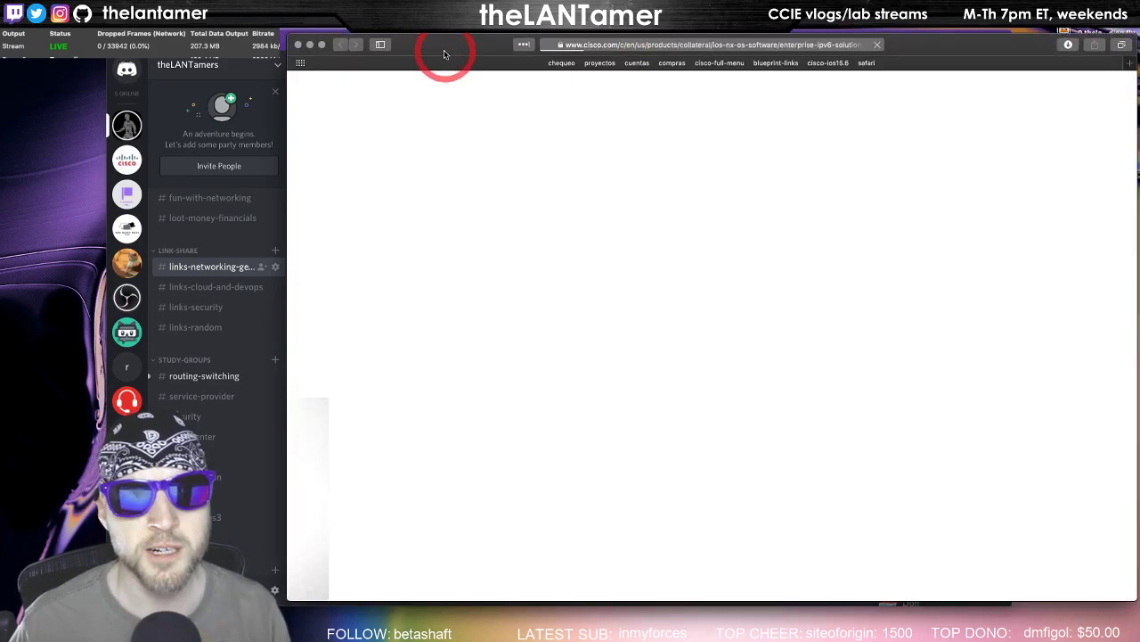
left_click_drag(445, 50, 367, 38)
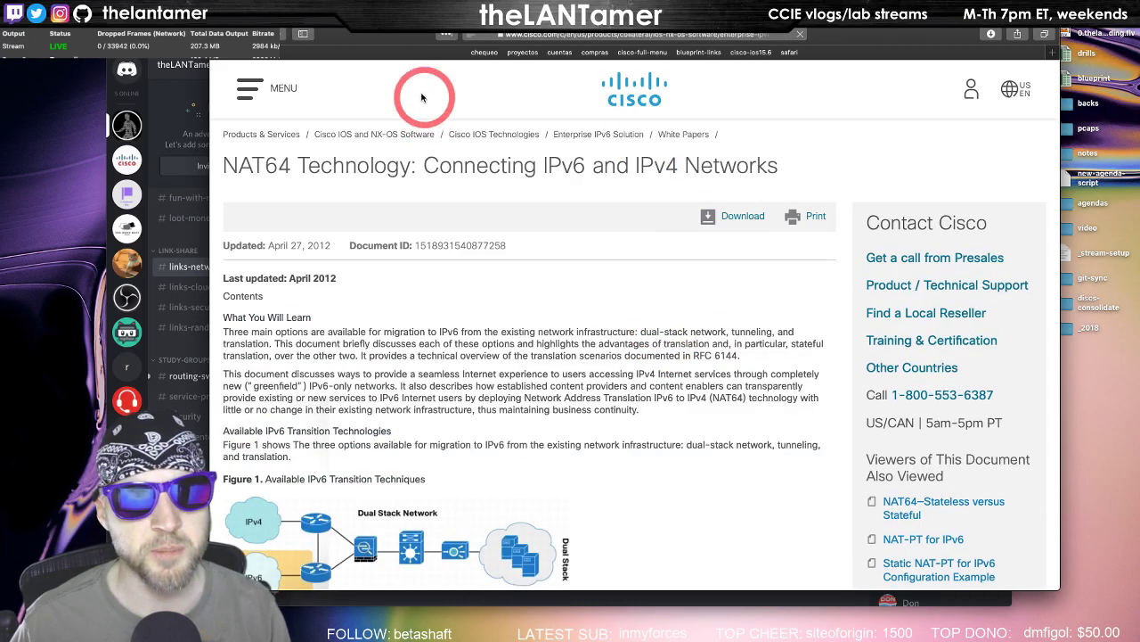
left_click_drag(343, 32, 402, 52)
Skim the NAT64 white paper's introduction, the Figure 1 IPv6 transition techniques and the dual-stack and tunneling sections
scroll(790, 441, "down", 10)
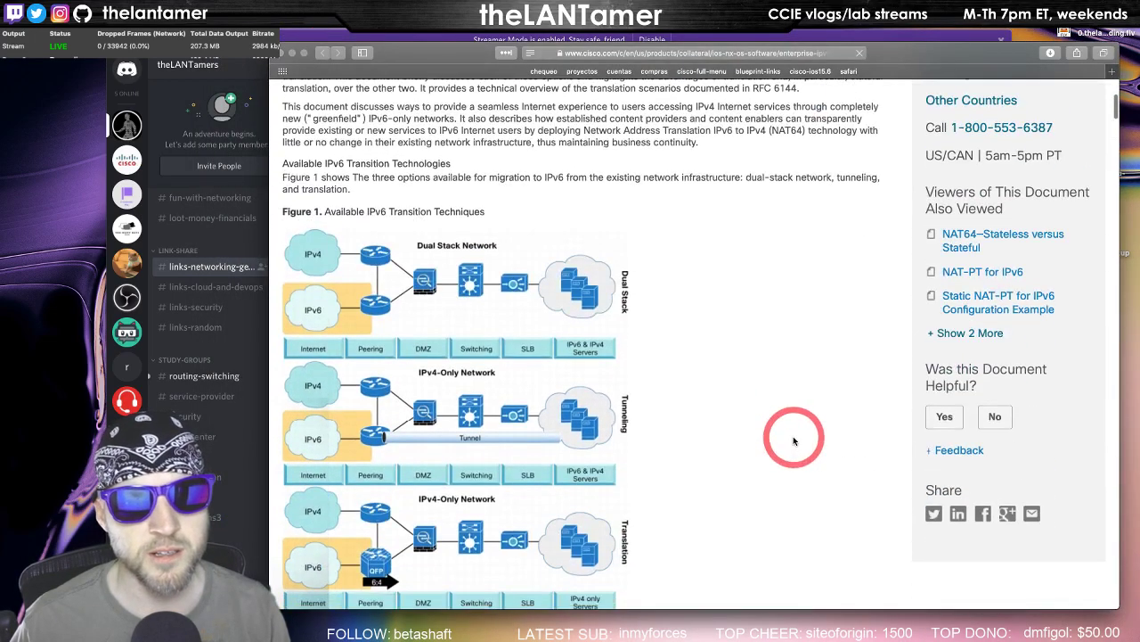
scroll(794, 440, "up", 1)
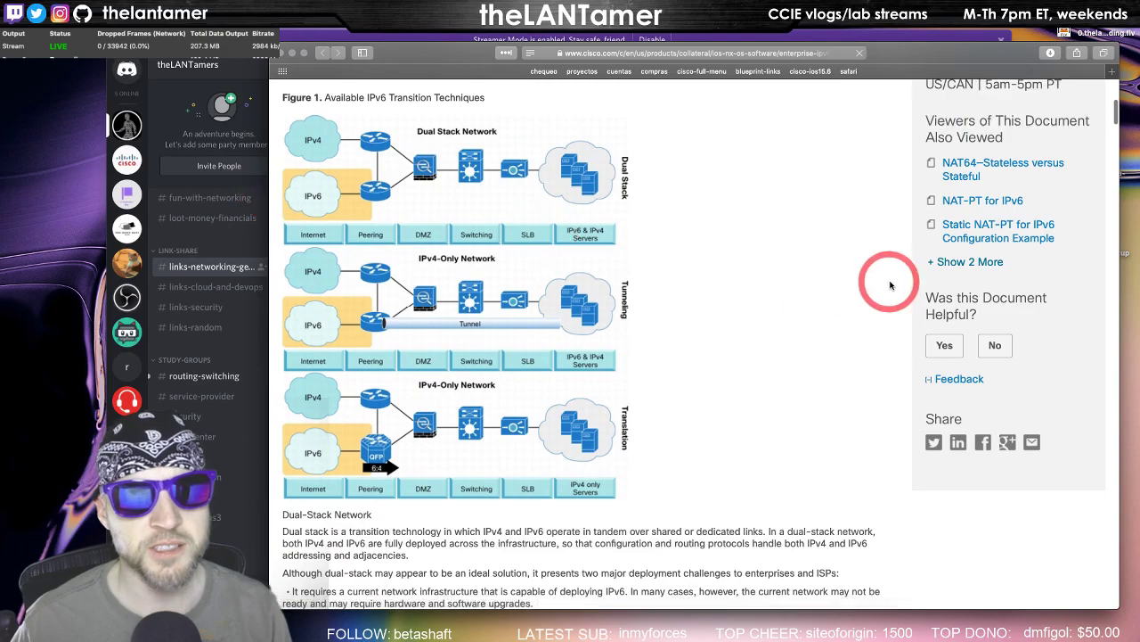
scroll(735, 123, "up", 4)
scroll(735, 123, "up", 2)
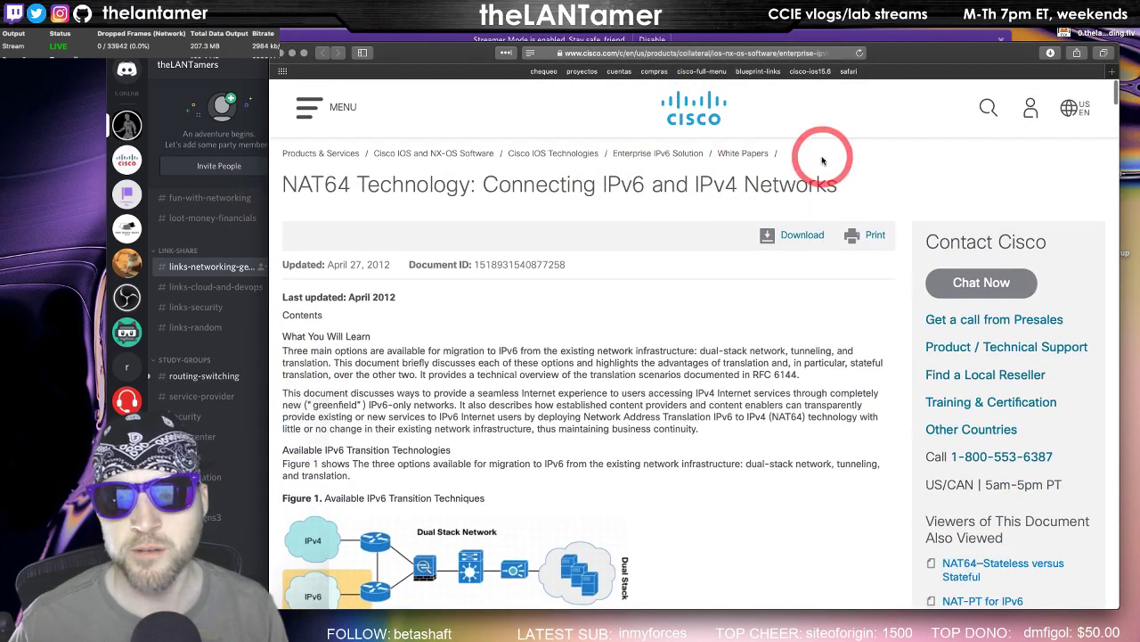
scroll(767, 396, "down", 1)
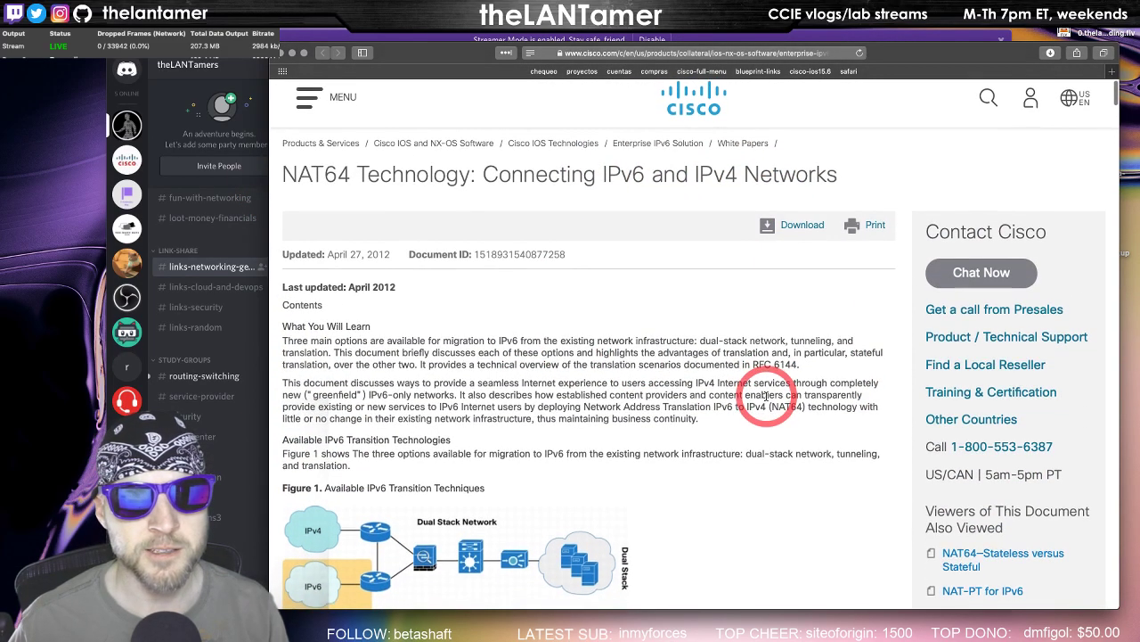
scroll(769, 440, "down", 15)
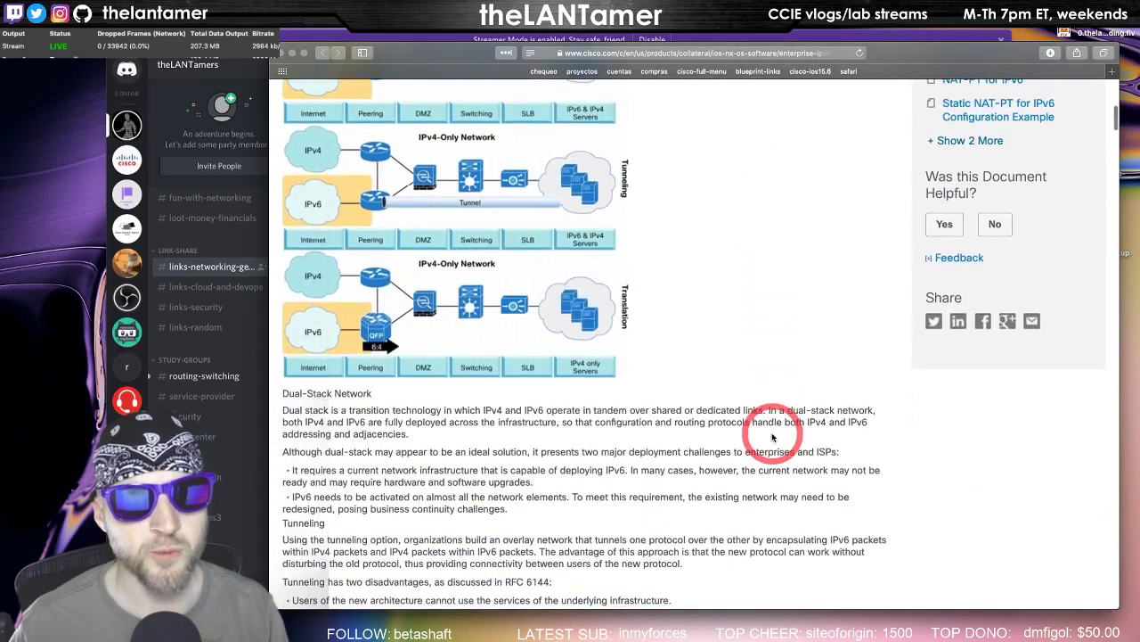
scroll(773, 437, "down", 3)
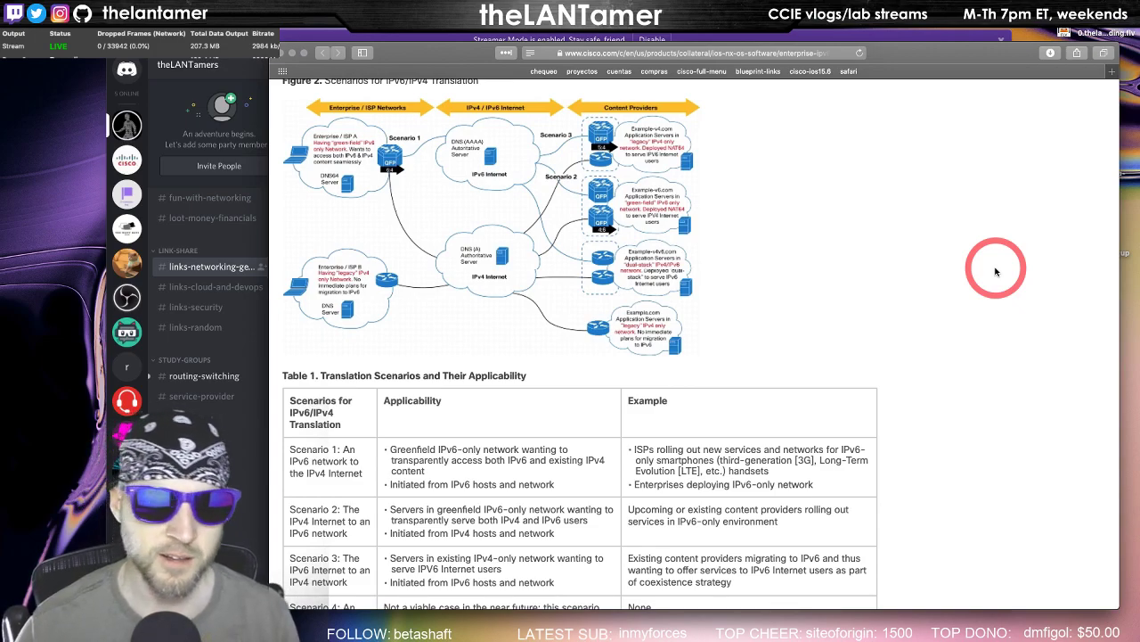
Review the Table 1 translation scenarios, the stateless versus stateful NAT64 comparison and the Figure 4 greenfield IPv6-only network
scroll(881, 346, "down", 10)
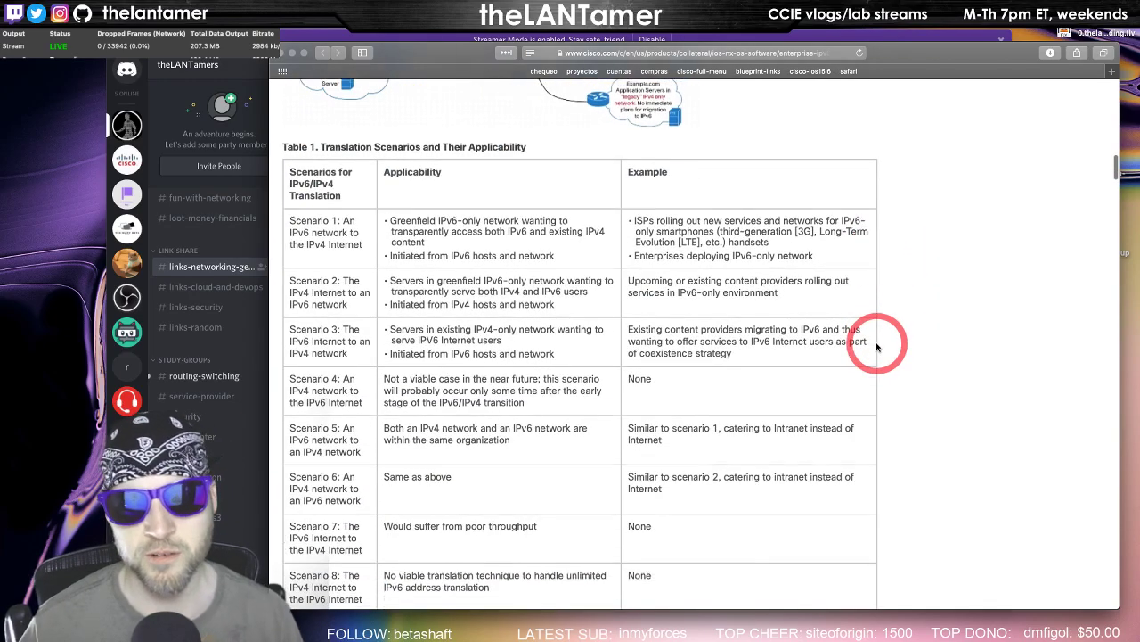
scroll(881, 346, "down", 15)
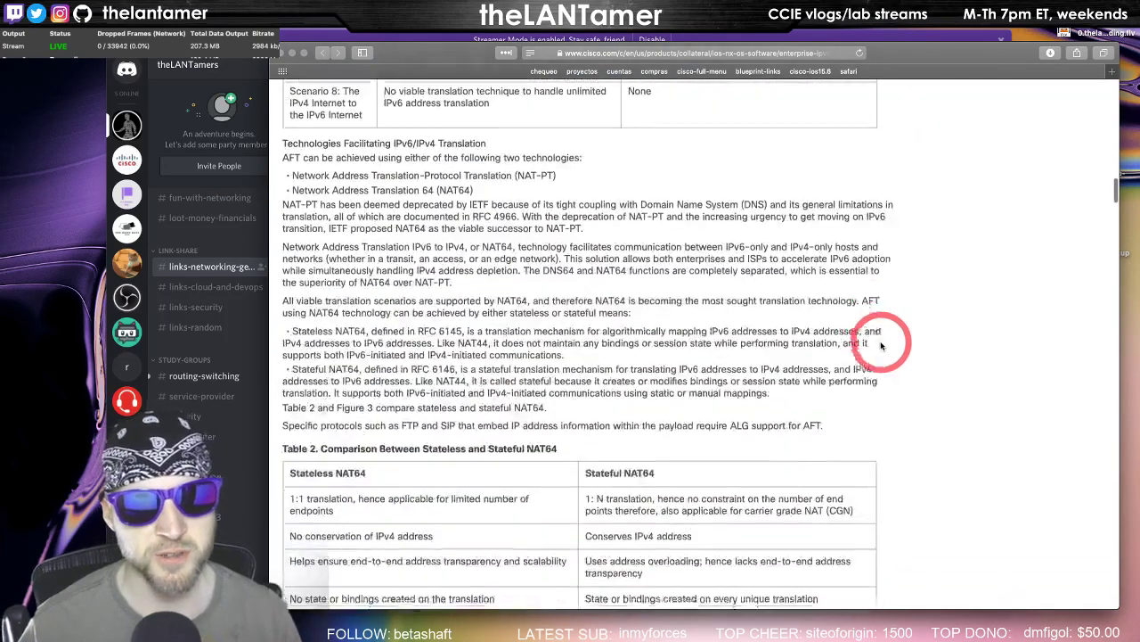
scroll(881, 346, "down", 3)
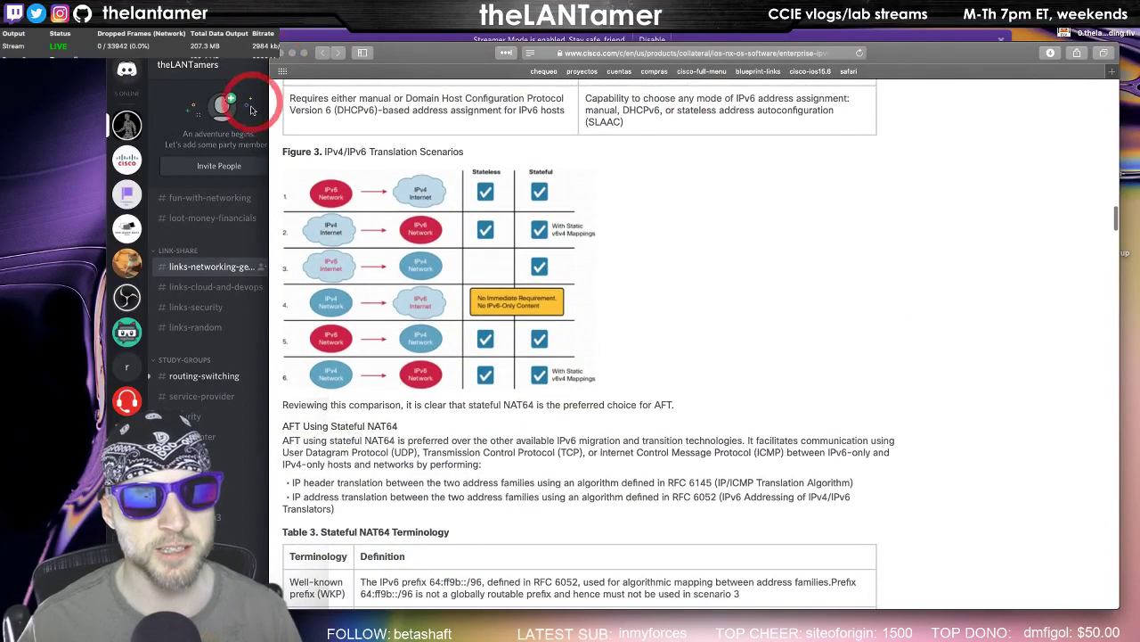
scroll(660, 413, "down", 3)
scroll(660, 414, "down", 11)
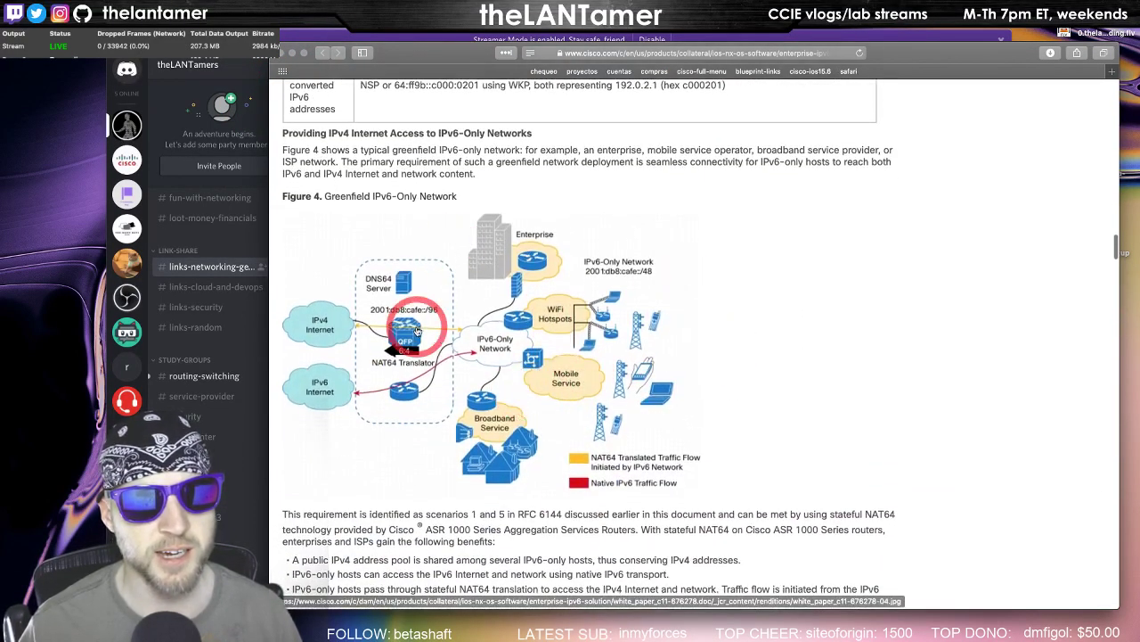
Skim the rest of the NAT64 white paper, from the Figure 5 translation flow through the Figure 17 configuration to the Table 6 RFC standards
scroll(865, 365, "down", 2)
scroll(917, 343, "down", 13)
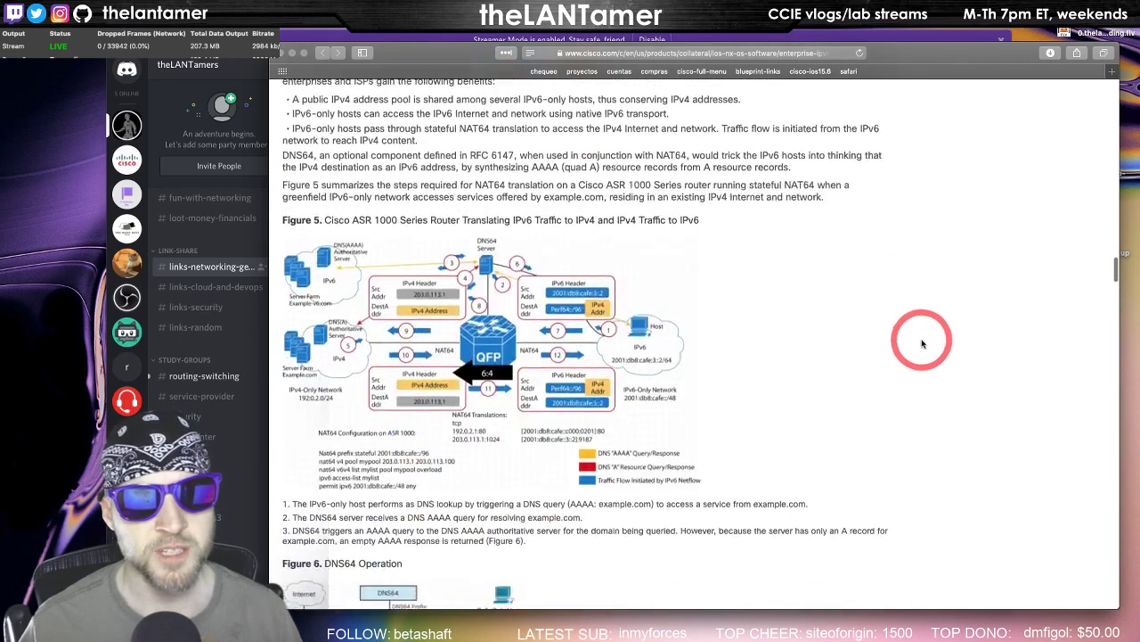
scroll(865, 244, "up", 2)
scroll(873, 400, "down", 15)
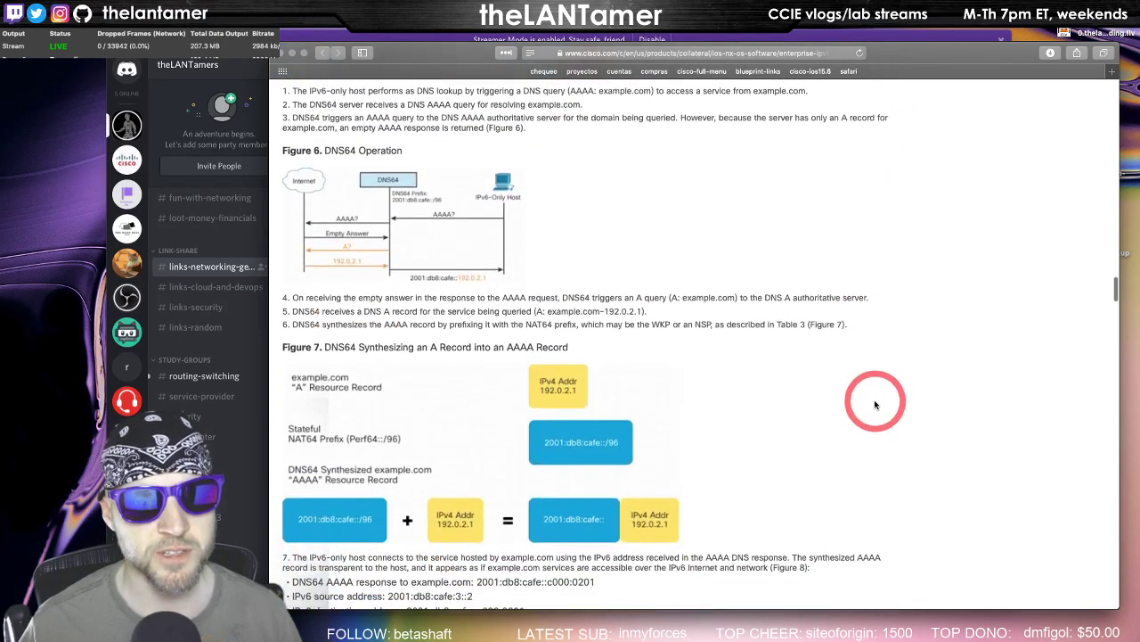
scroll(876, 405, "down", 20)
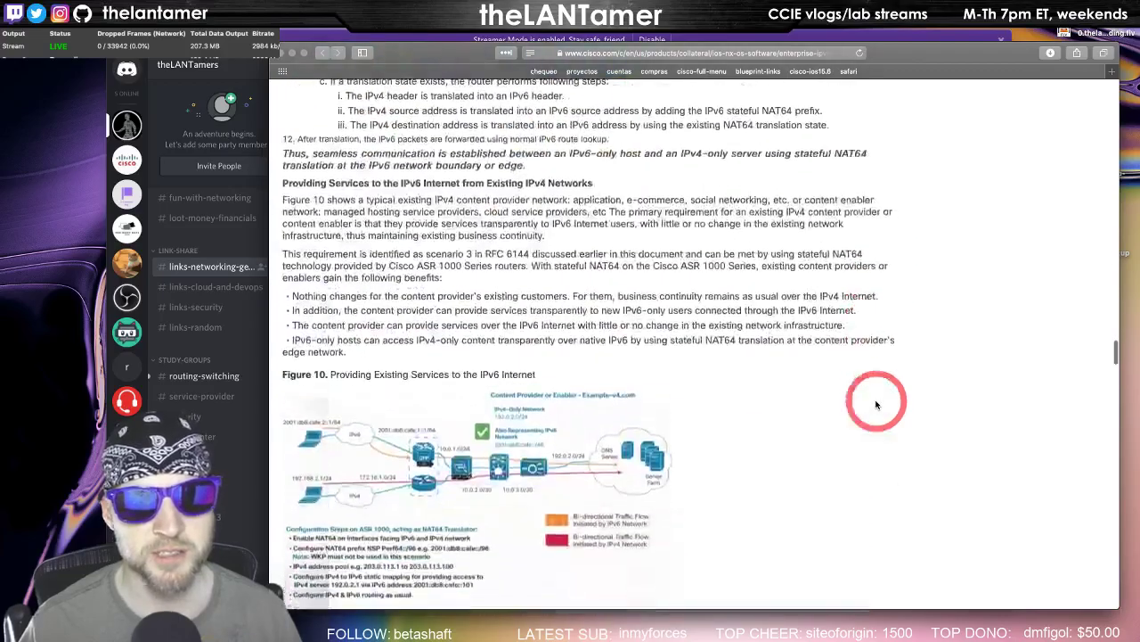
scroll(876, 405, "down", 20)
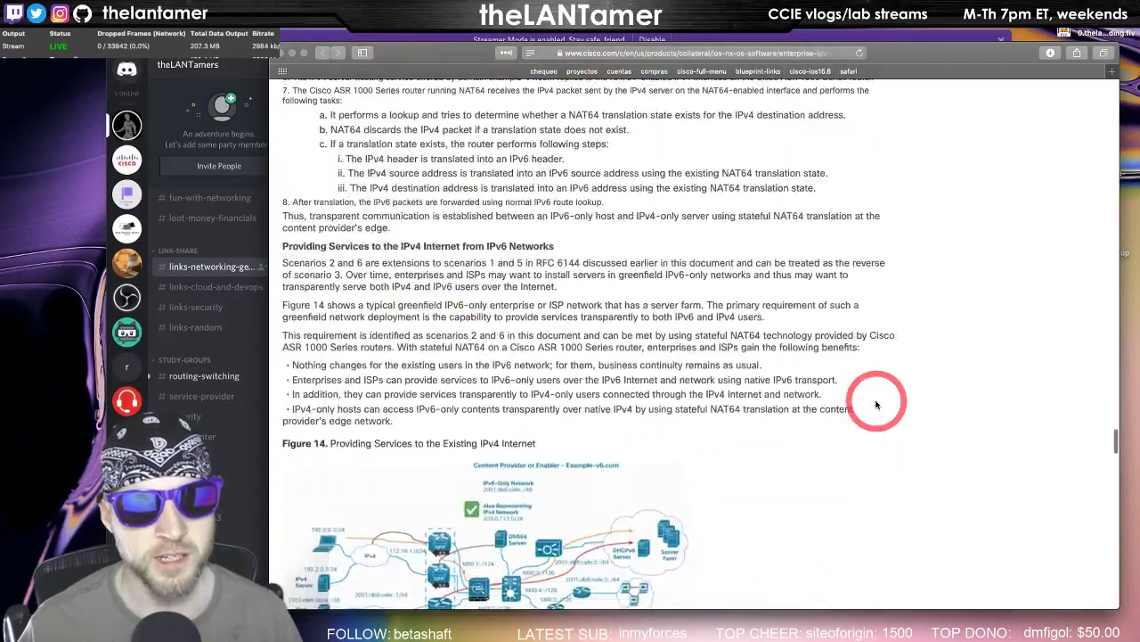
scroll(876, 404, "up", 3)
scroll(876, 405, "down", 8)
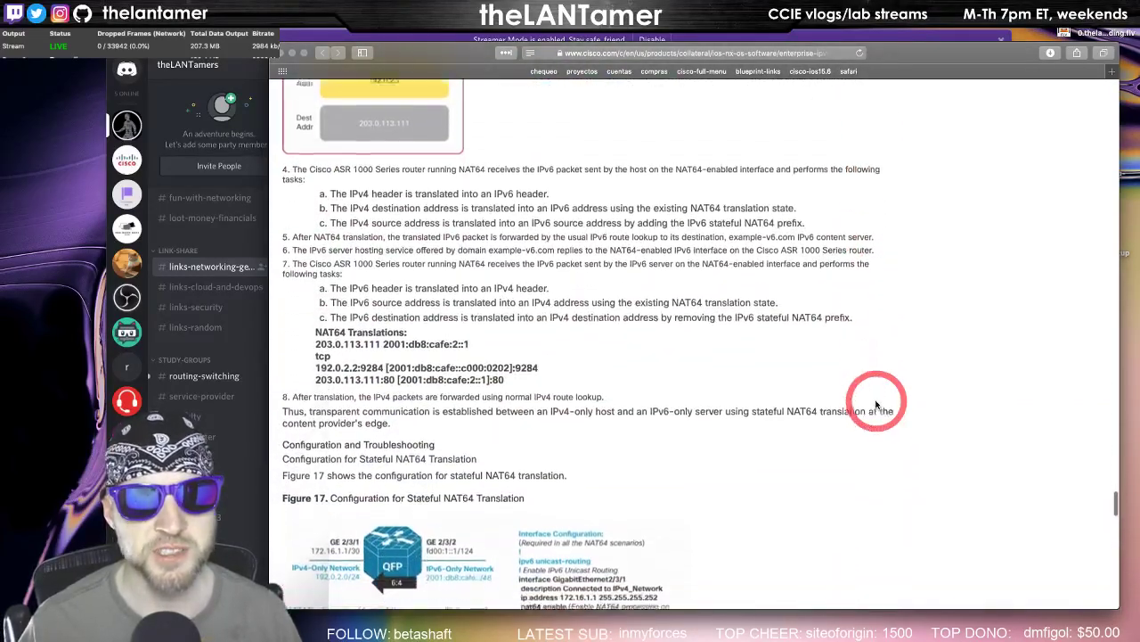
scroll(876, 404, "down", 7)
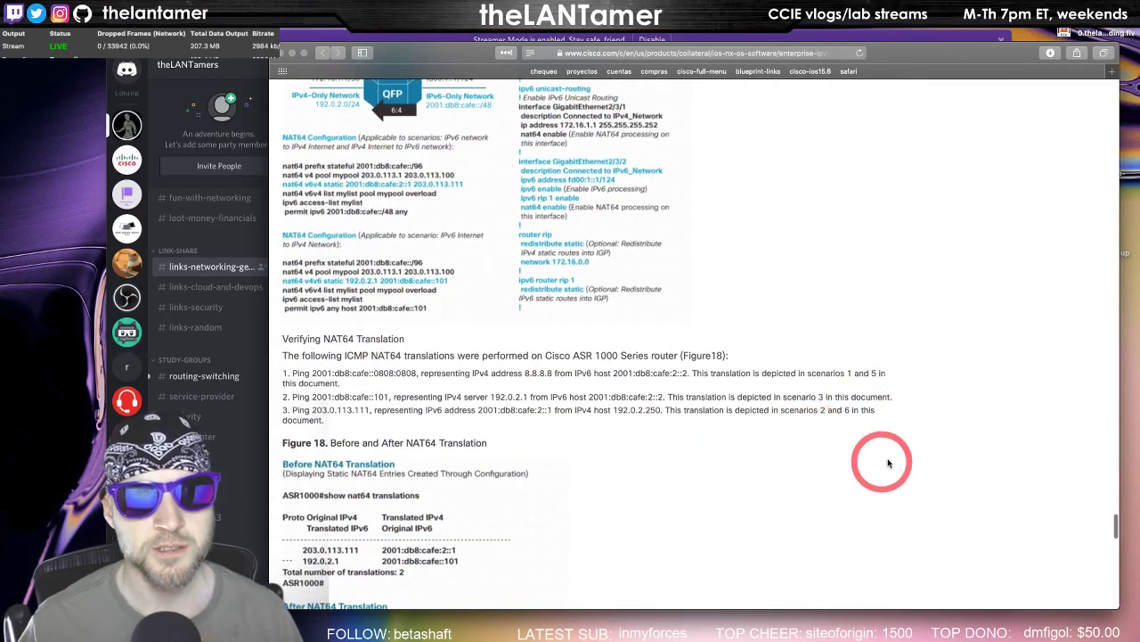
scroll(873, 426, "down", 6)
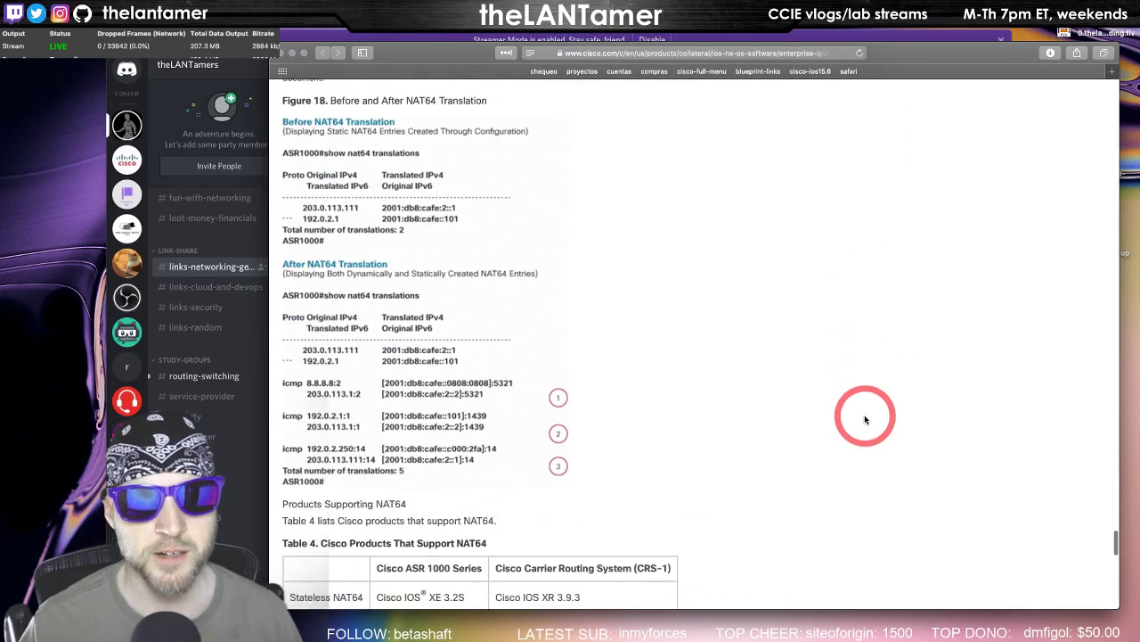
scroll(865, 419, "down", 8)
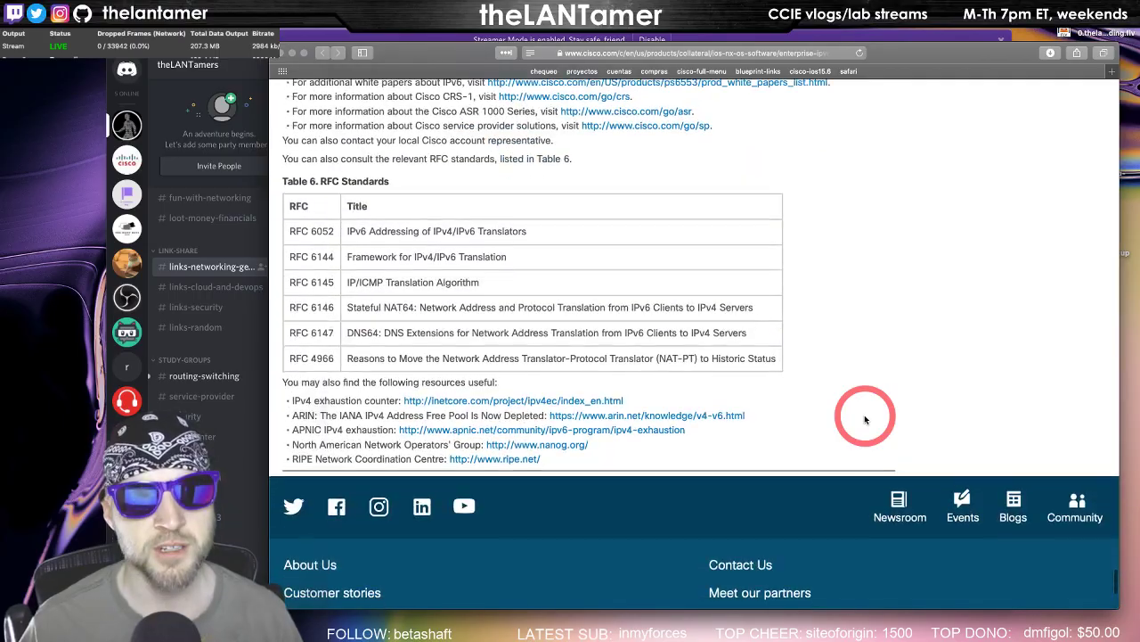
Go back through the white paper to revisit the greenfield network, the Figure 7 DNS64 record synthesis and the Figure 9 NAT64 translation
scroll(865, 419, "up", 15)
scroll(865, 419, "up", 15)
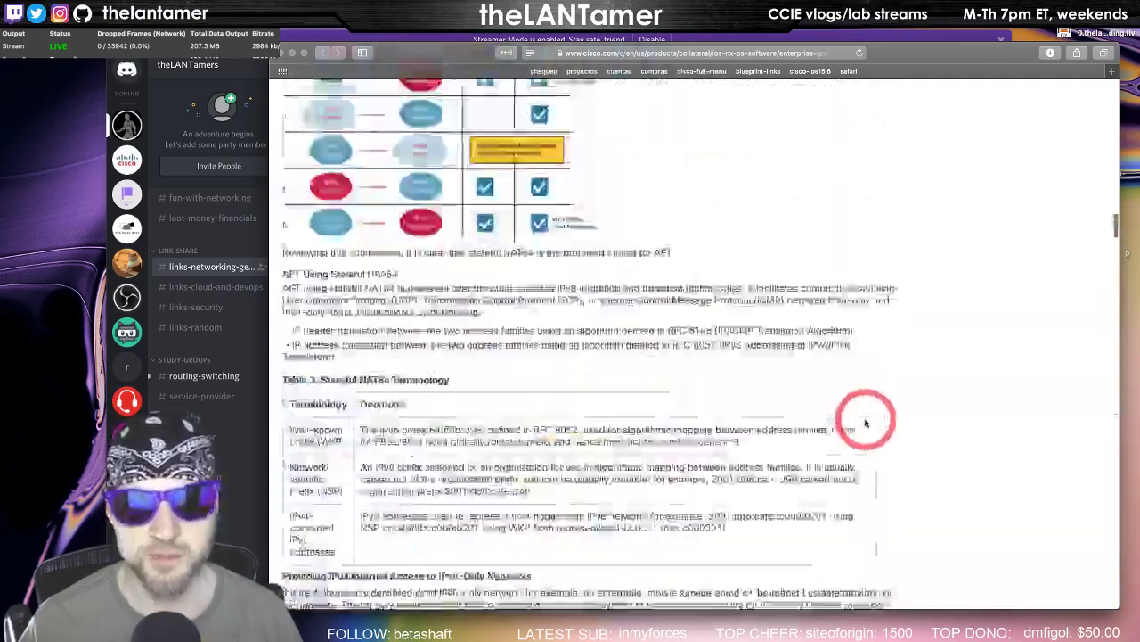
scroll(865, 419, "down", 10)
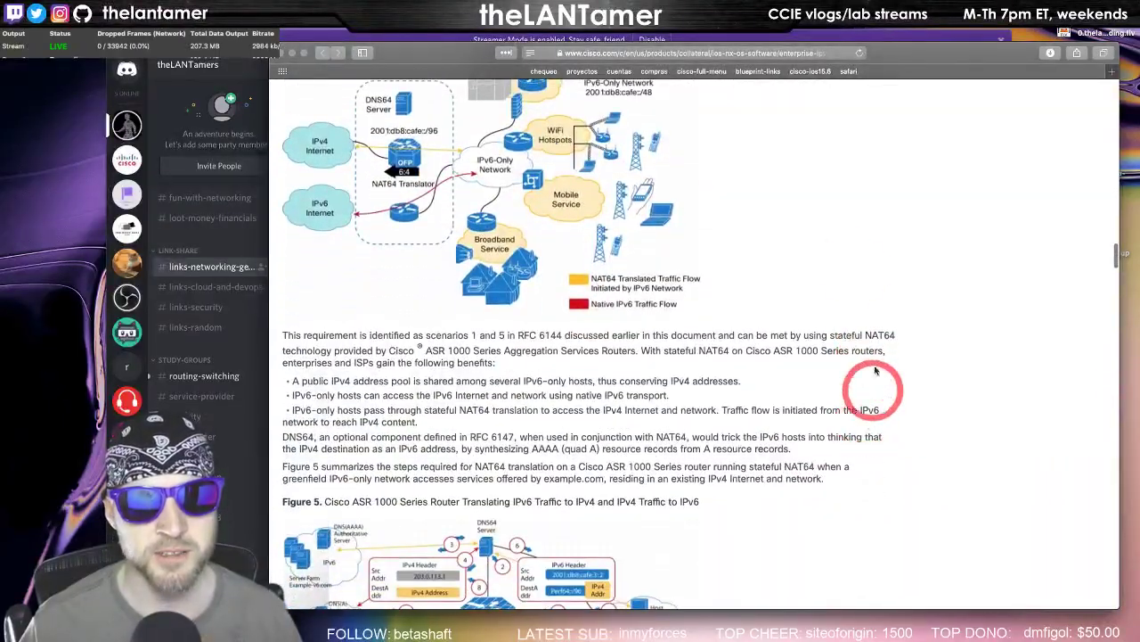
scroll(794, 328, "down", 15)
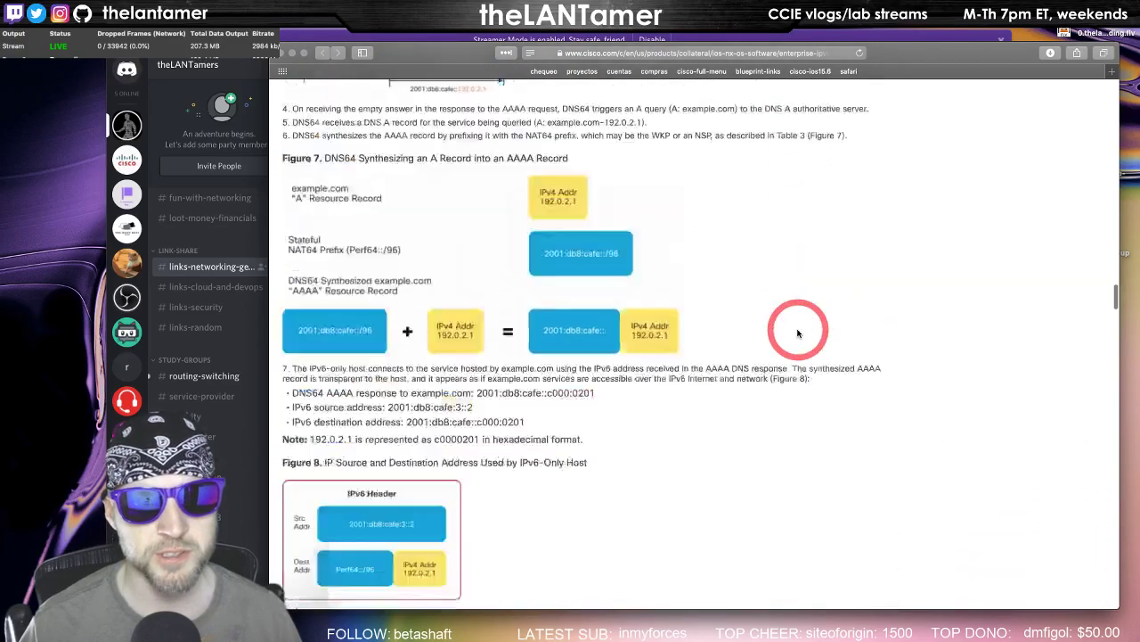
scroll(797, 334, "down", 5)
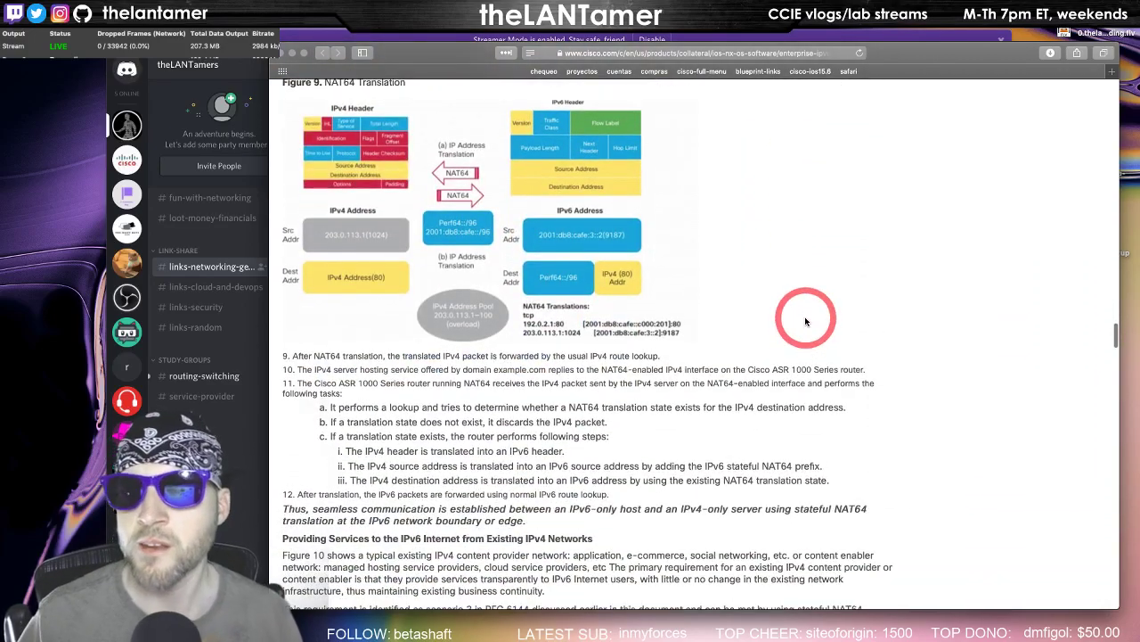
Switch to Discord, copy the NAT64 white paper link from links-networking-general and post it in the Twitch stream chat
key("super+Tab")
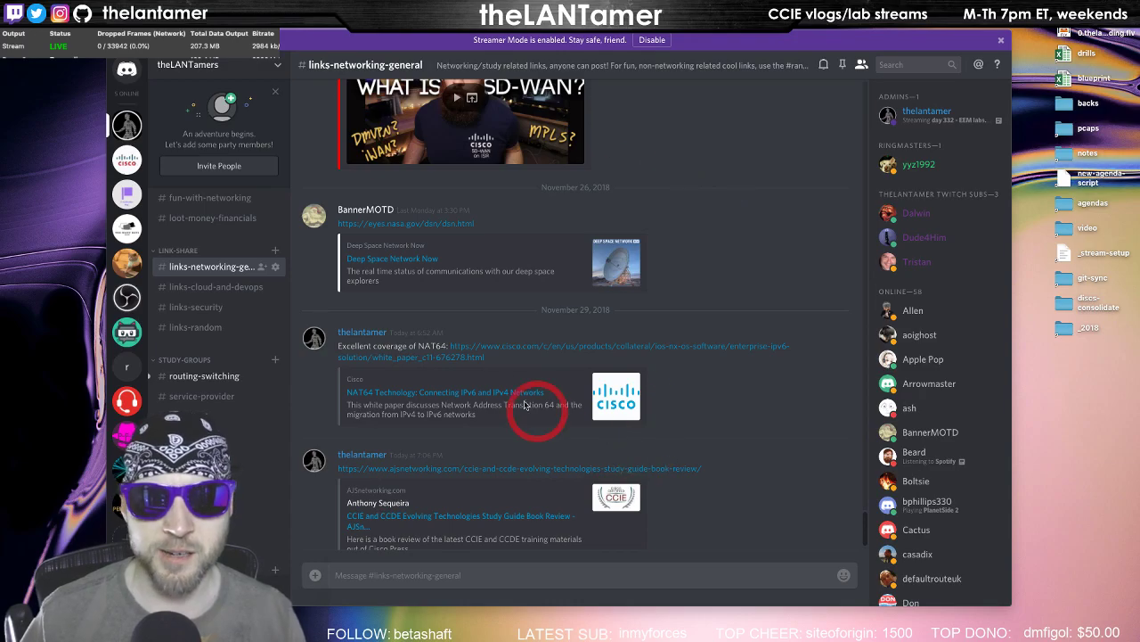
right_click(521, 353)
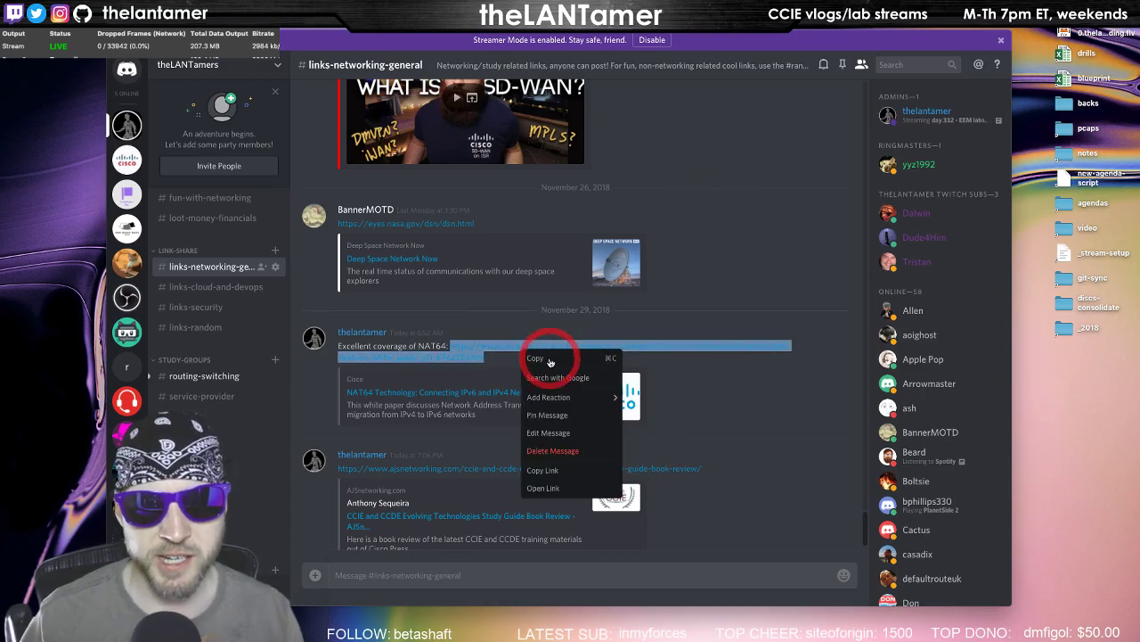
left_click(552, 358)
key("super+Tab")
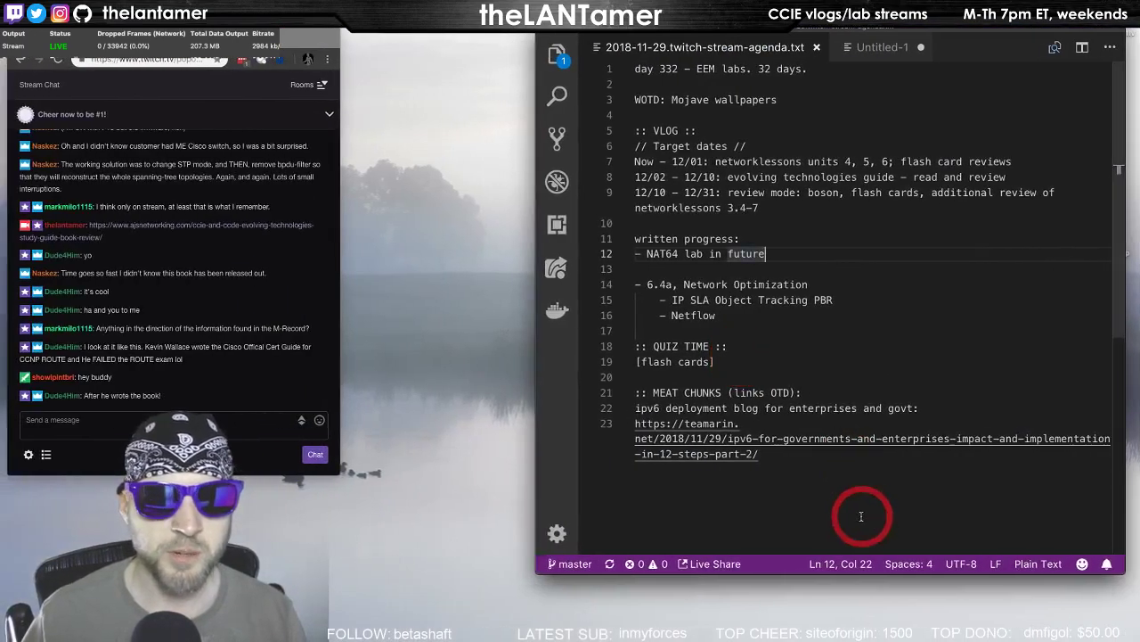
left_click(191, 419)
key("Return")
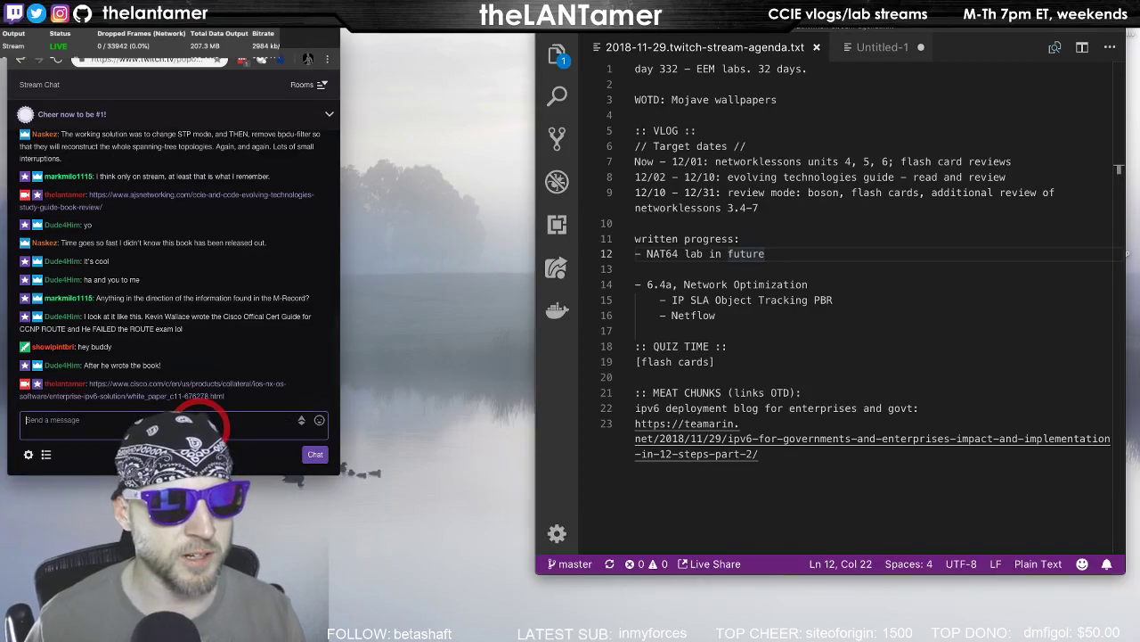
Add the Cisco white paper link under the heading NAT64 at the end of the stream agenda's MEAT CHUNKS section
left_click(784, 481)
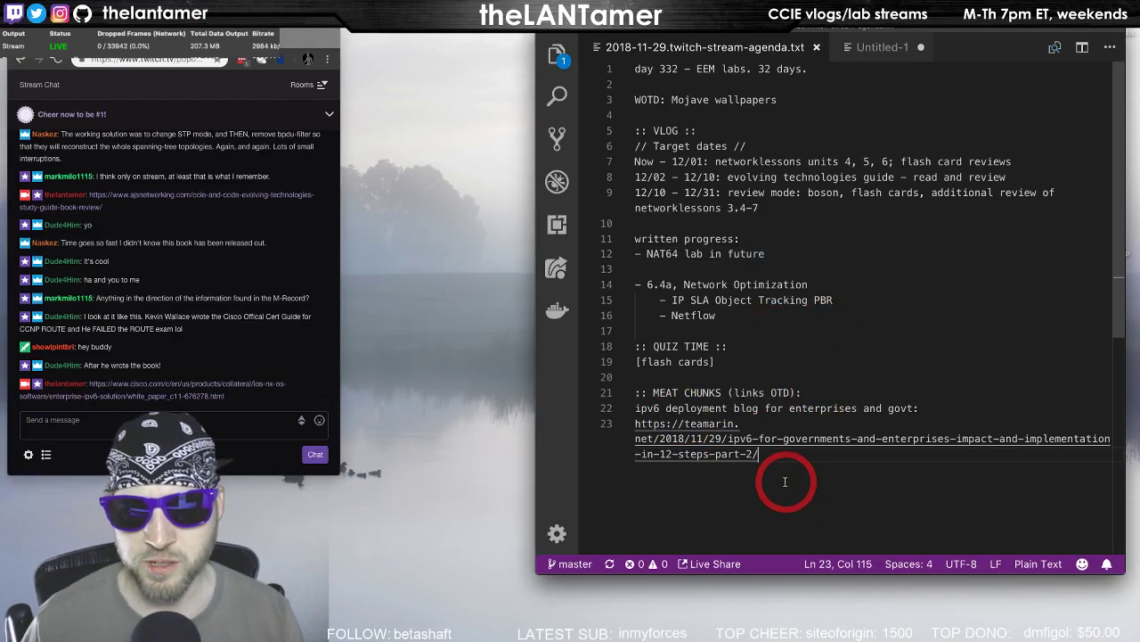
key("ctrl+v")
left_click(796, 500)
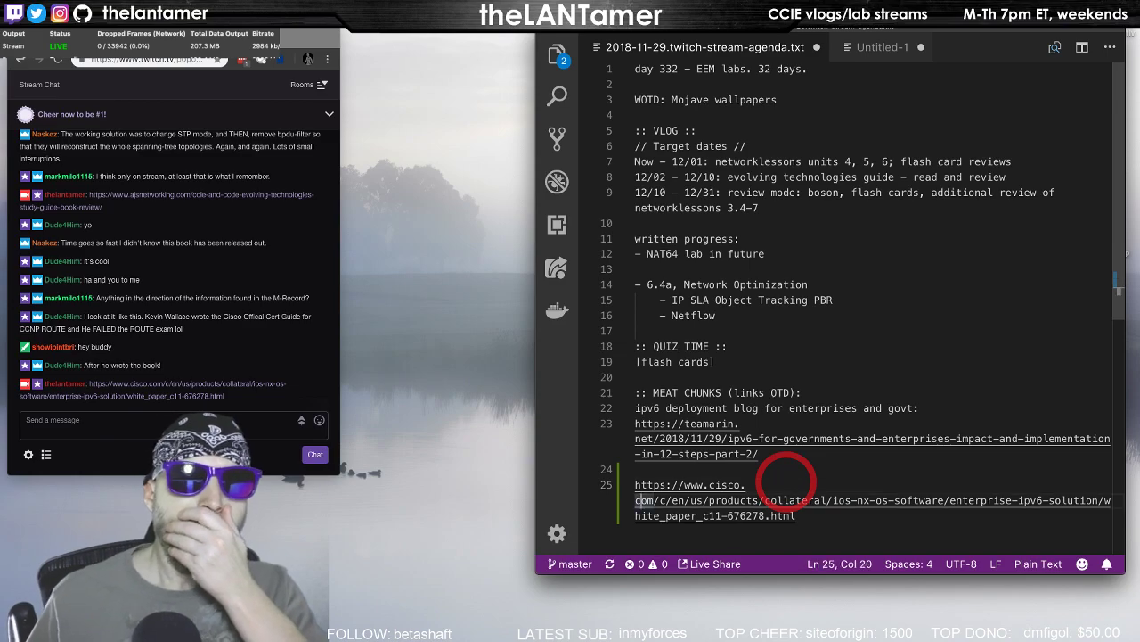
key("Down")
key("Return")
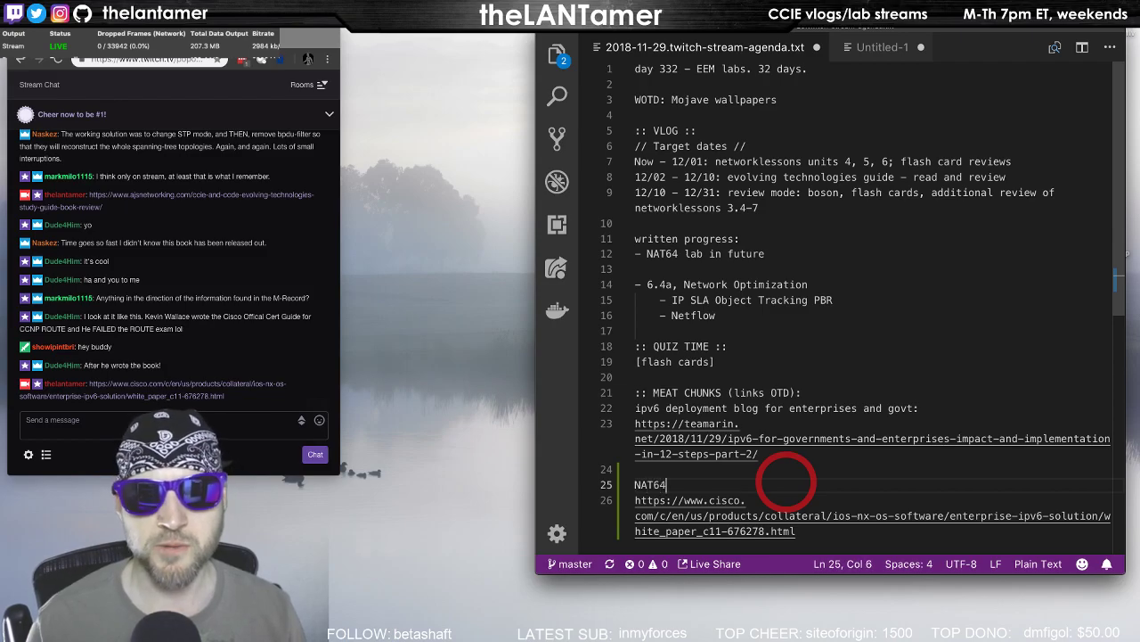
Recheck the Discord post, return to the RITE lesson and expand 6.4a: IP SLA in its table of contents
key("alt+Tab")
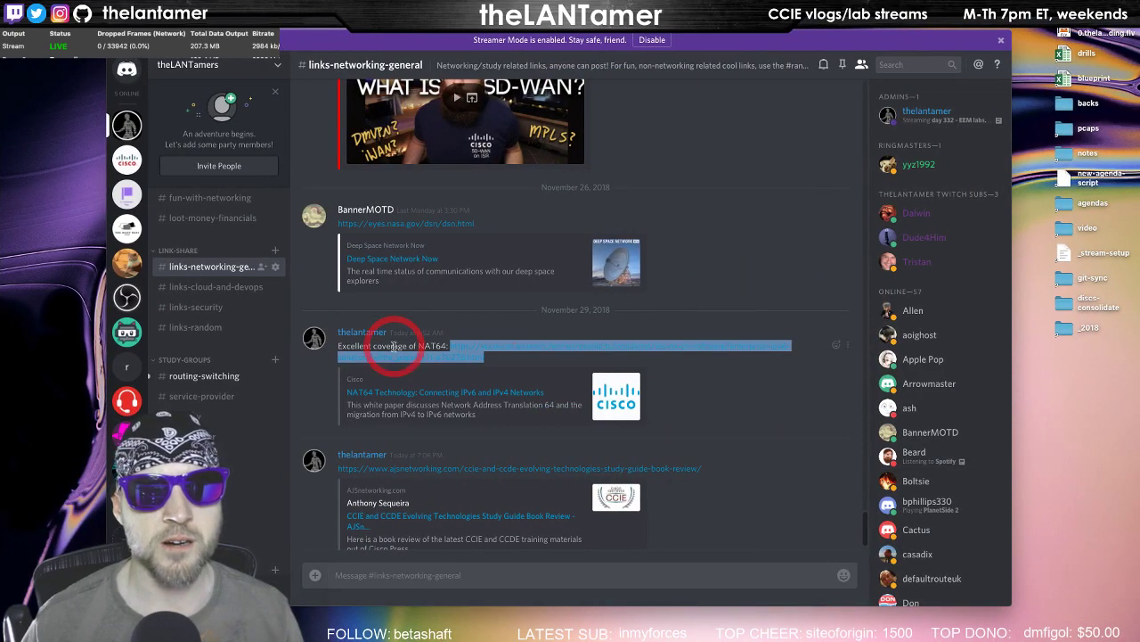
key("alt+Tab")
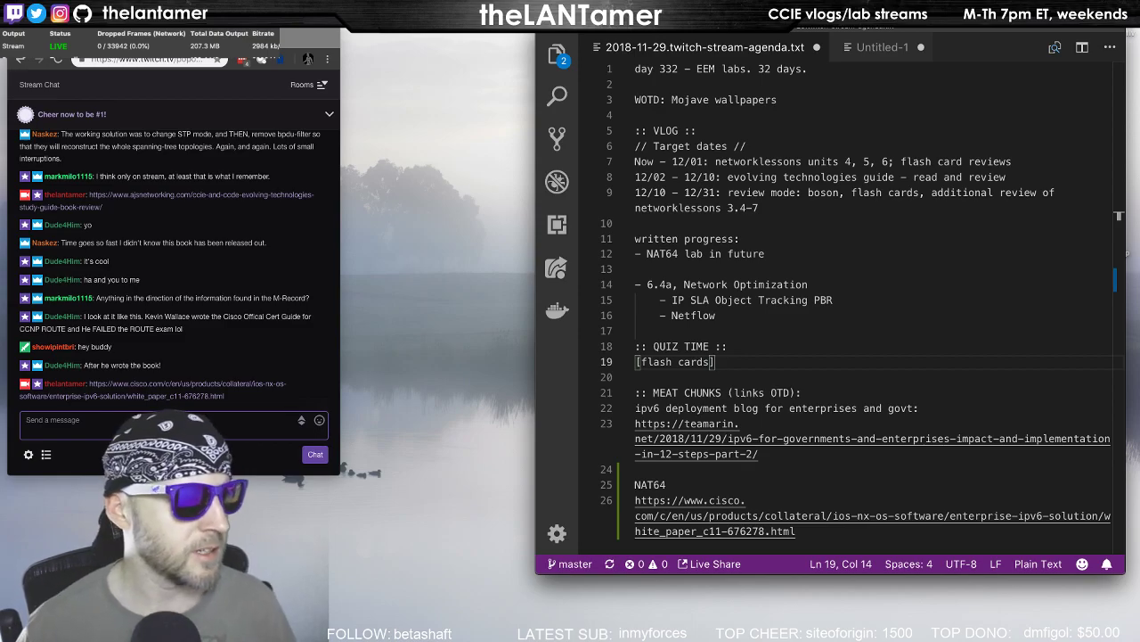
key("alt+Tab")
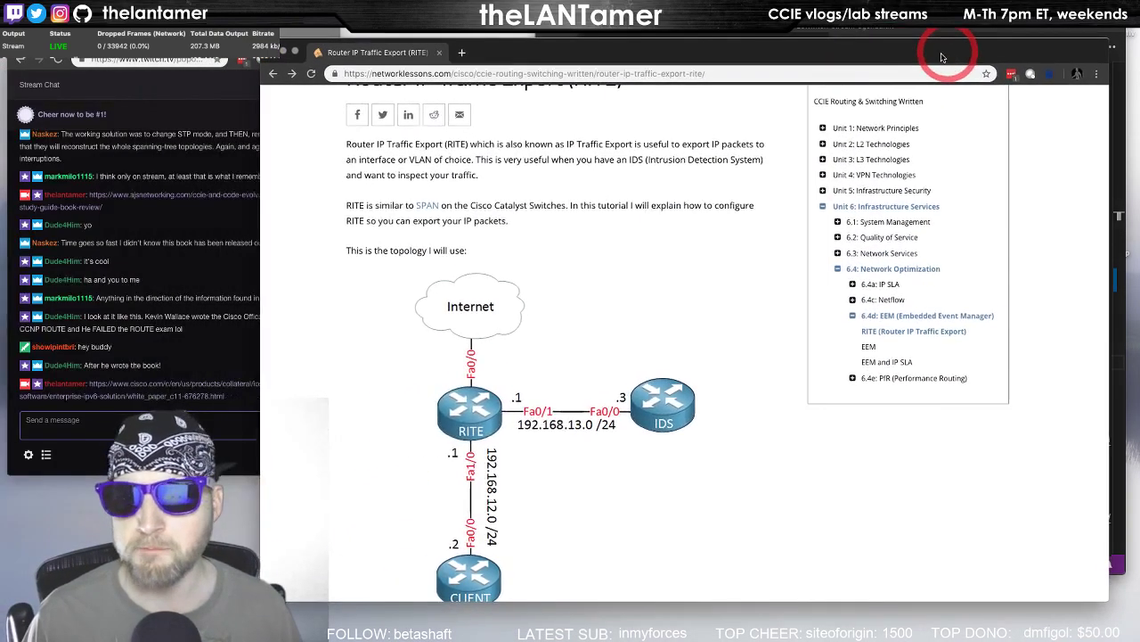
left_click(838, 253)
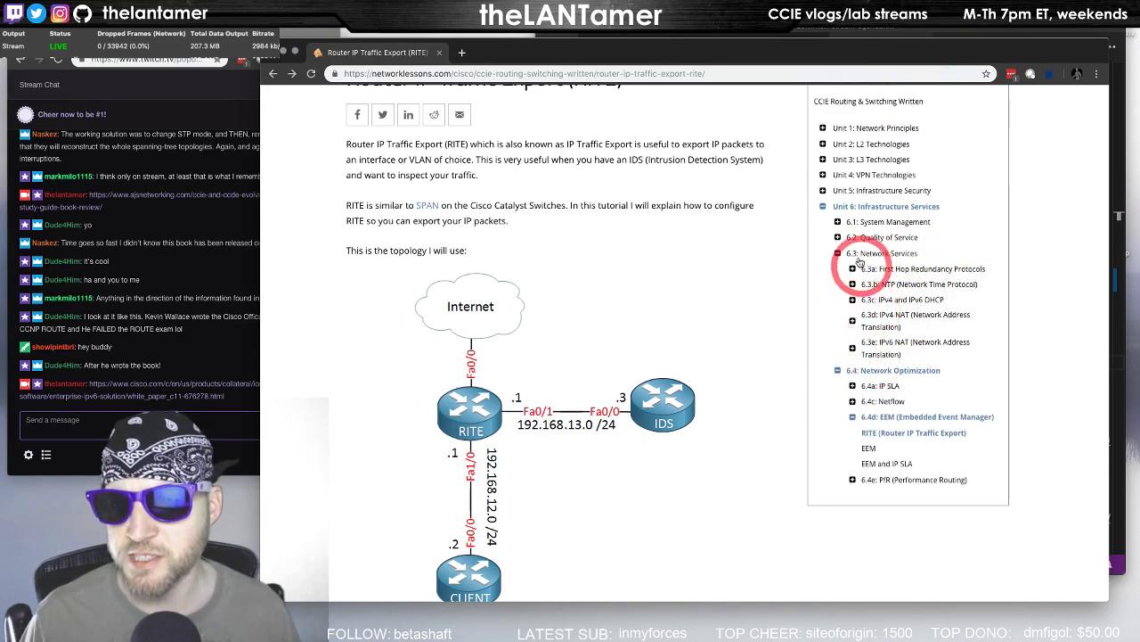
left_click(838, 254)
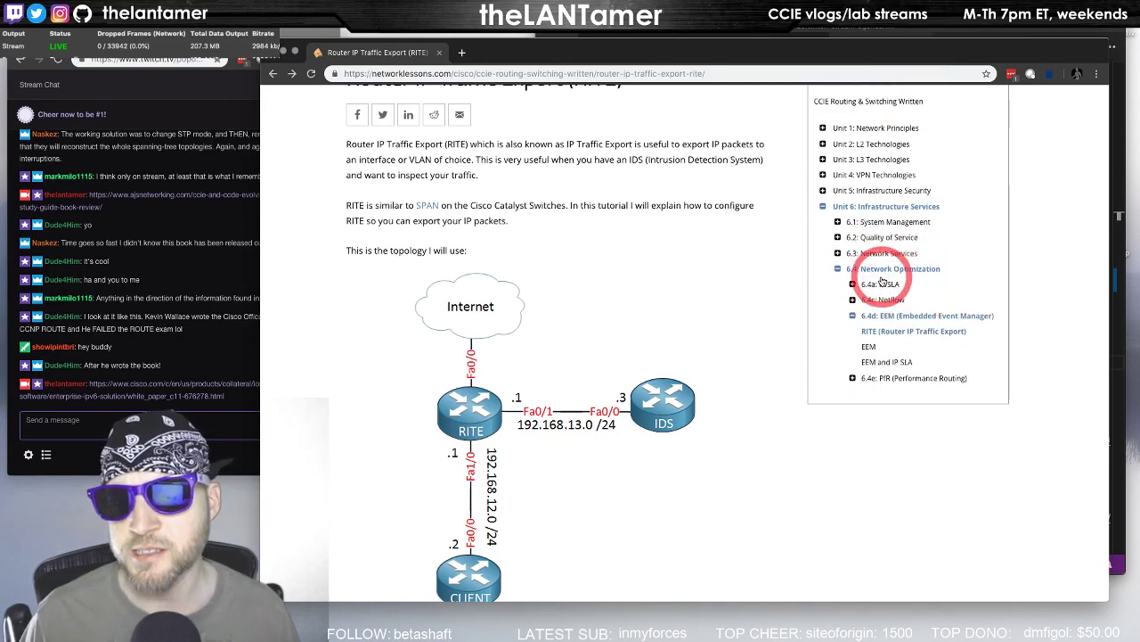
left_click(882, 282)
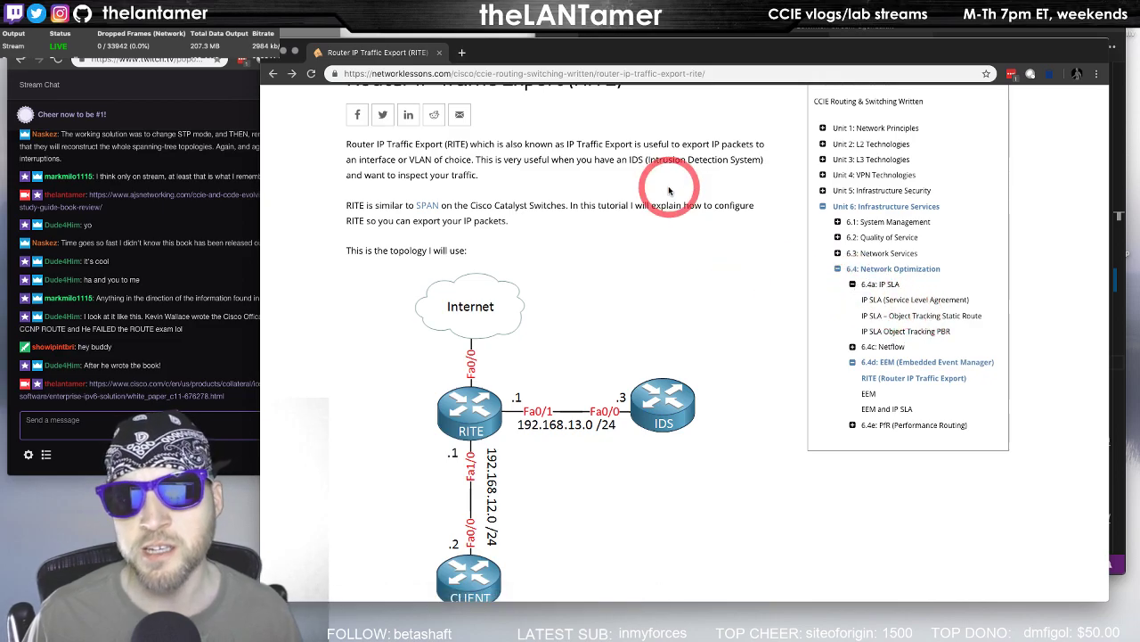
Switch to the EVE topology, inspect the link quality settings between r8 and r7, cancel without changes and minimize the window
left_click(53, 419)
key("super+Tab")
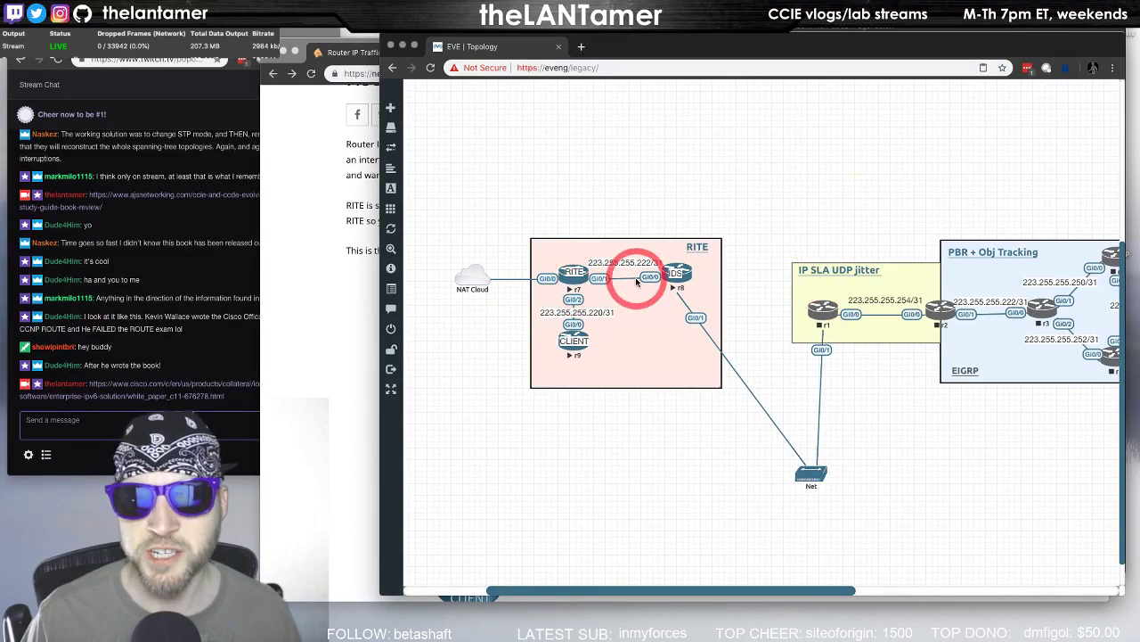
right_click(637, 280)
left_click(673, 324)
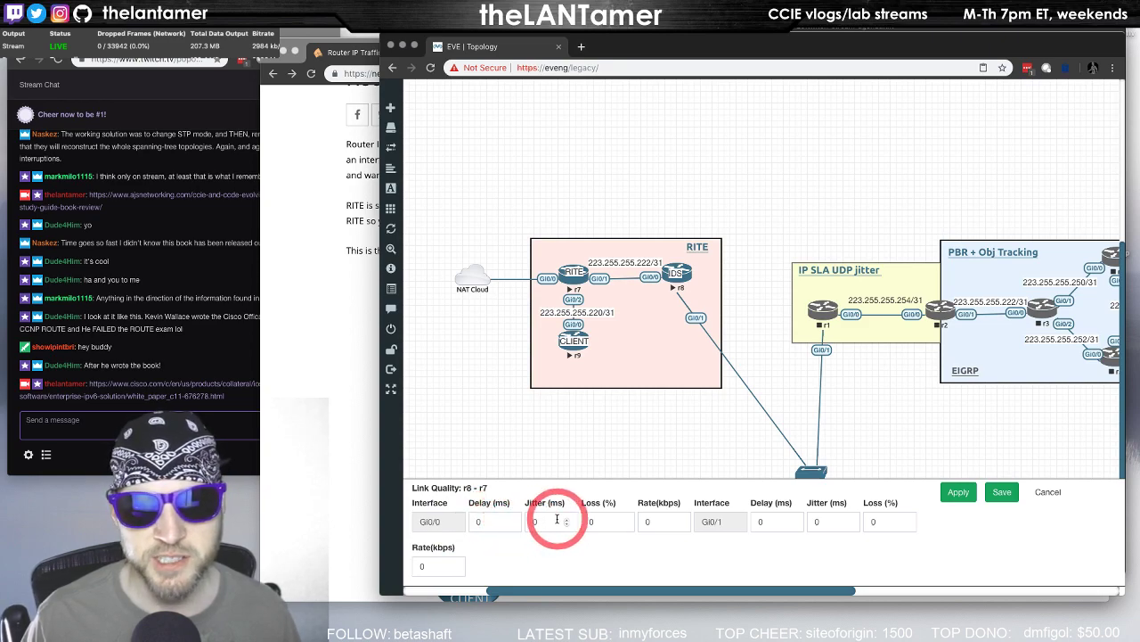
left_click(1053, 493)
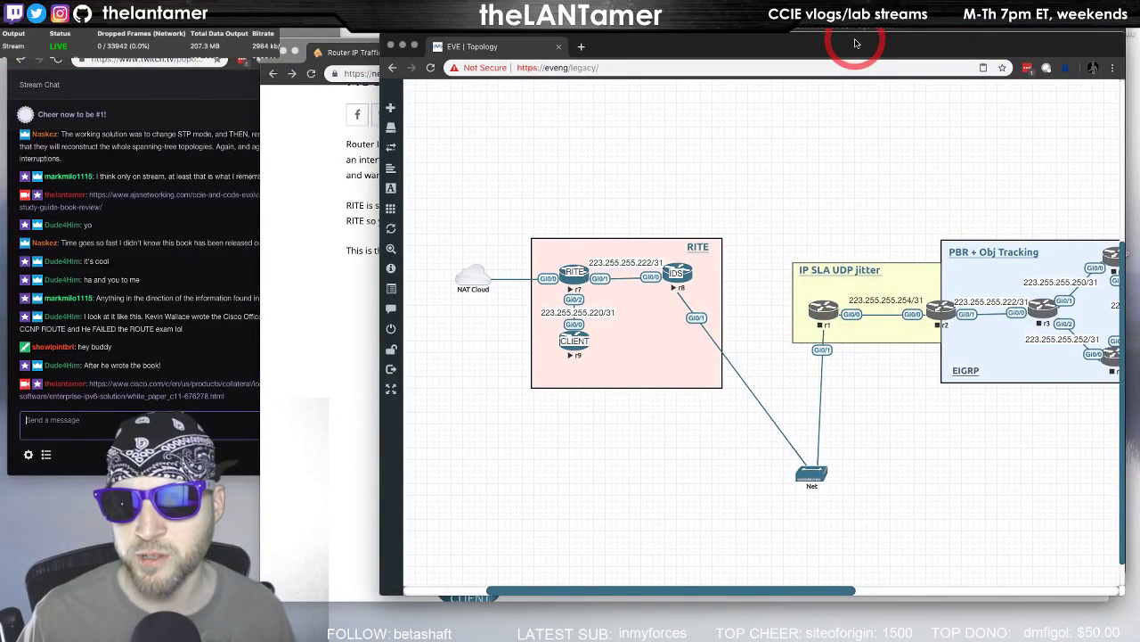
double_click(856, 43)
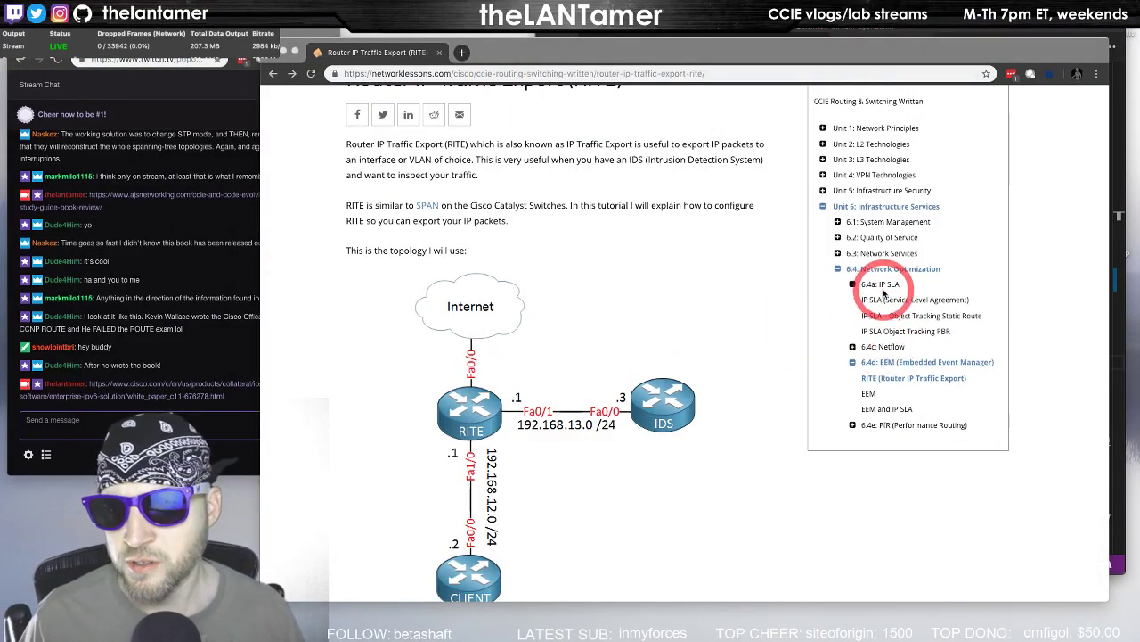
Open the Introduction to NetFlow lesson under 6.4c and review its introduction, ntop server topology and flow-export configuration
left_click(854, 349)
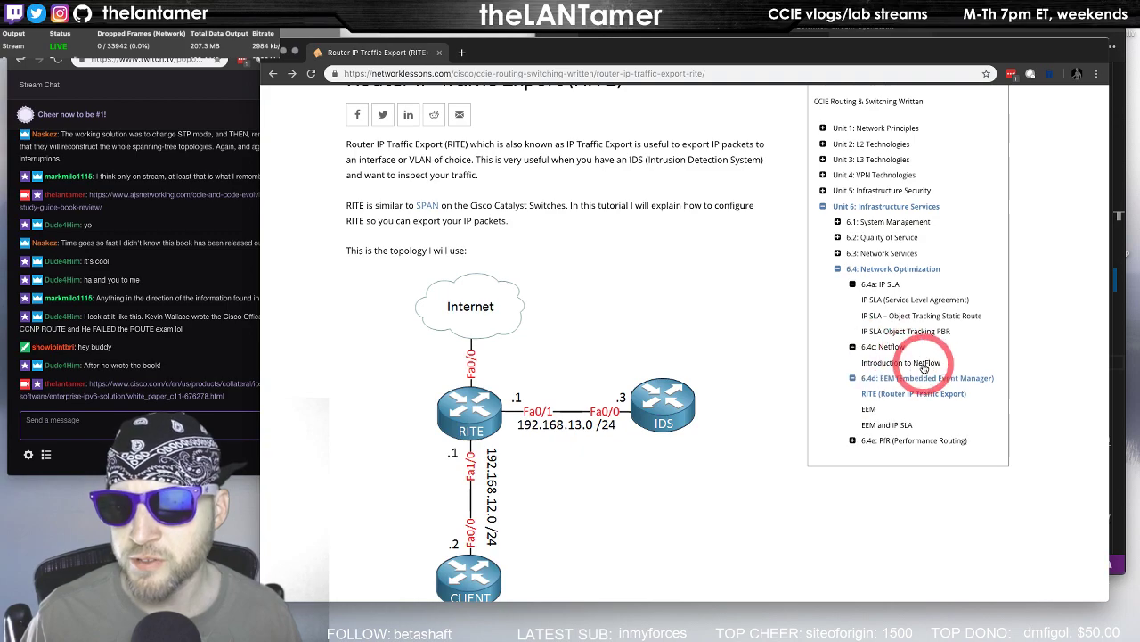
left_click(917, 366)
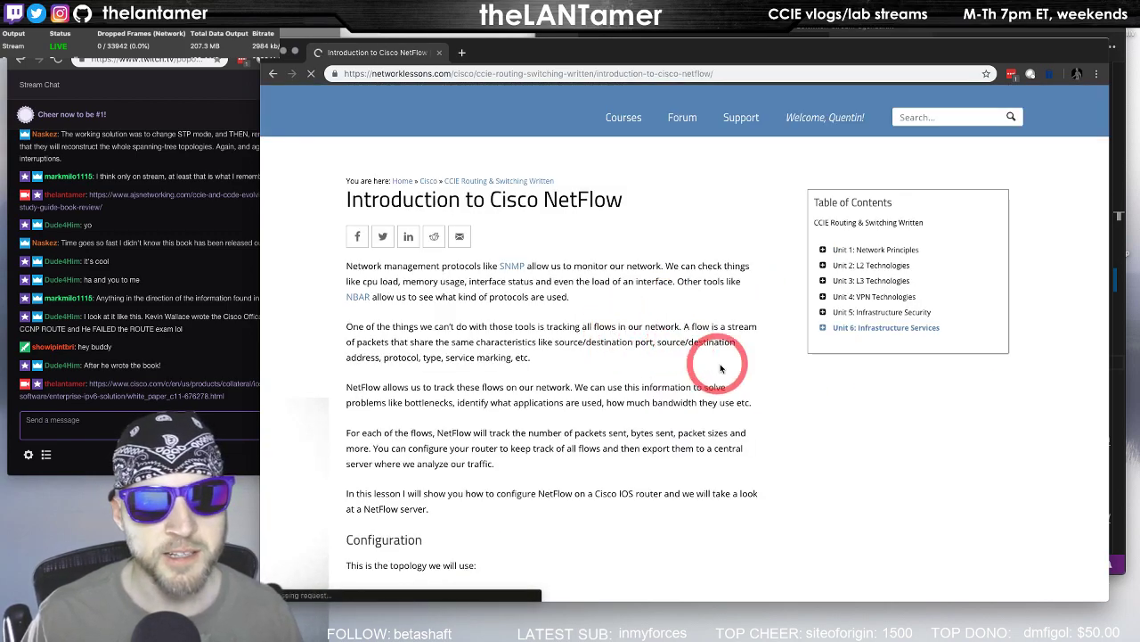
scroll(721, 369, "down", 2)
scroll(722, 369, "down", 1)
scroll(722, 369, "up", 3)
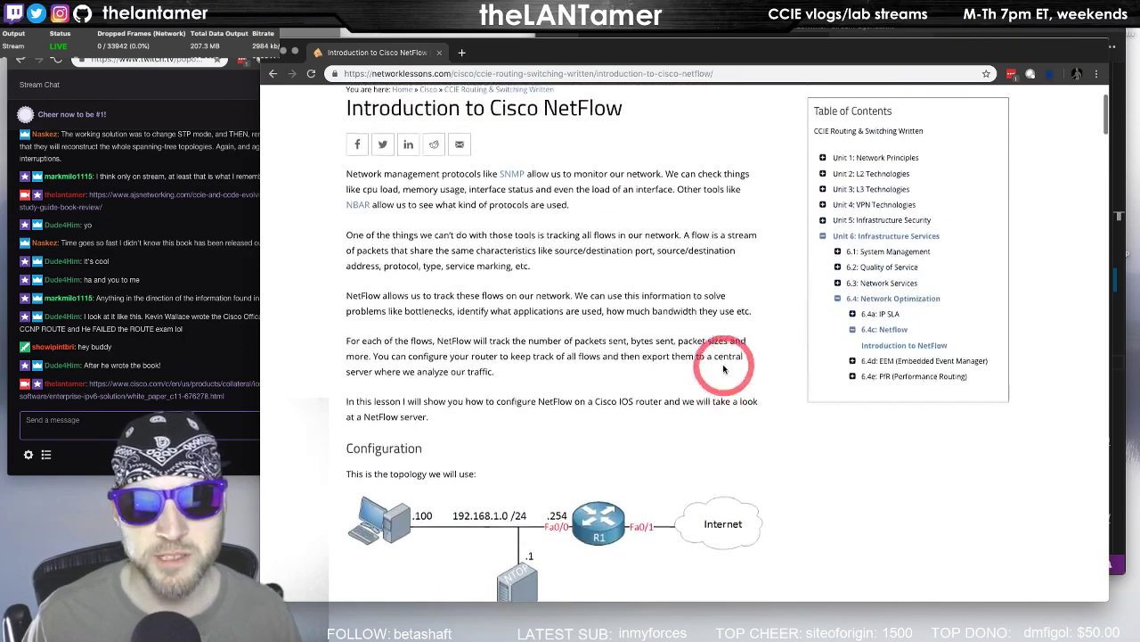
scroll(722, 367, "down", 1)
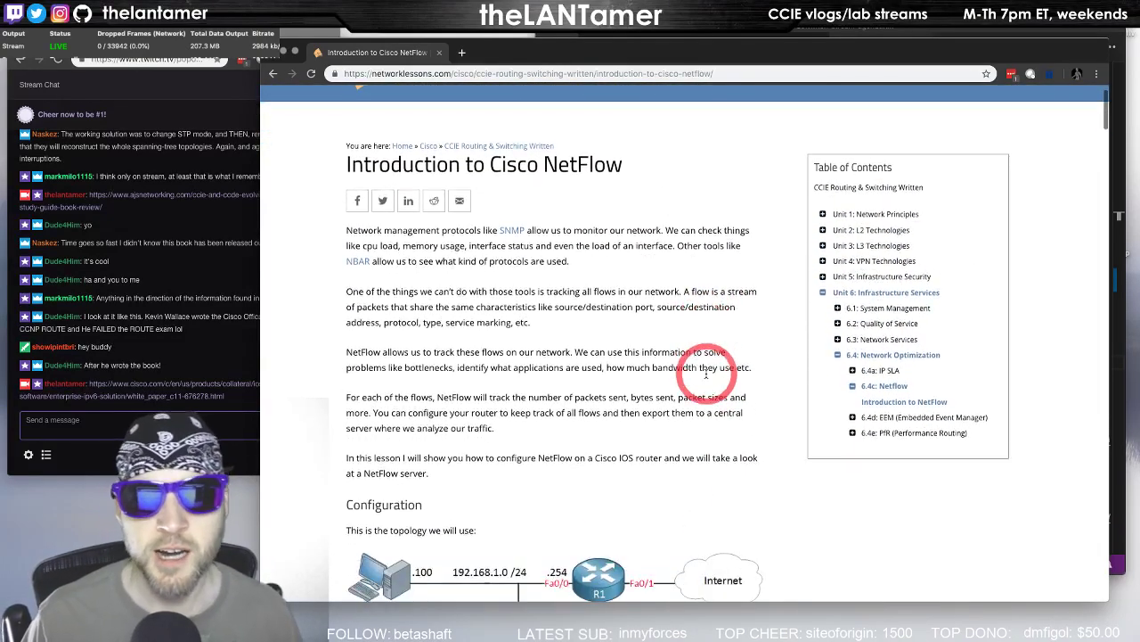
scroll(697, 365, "down", 4)
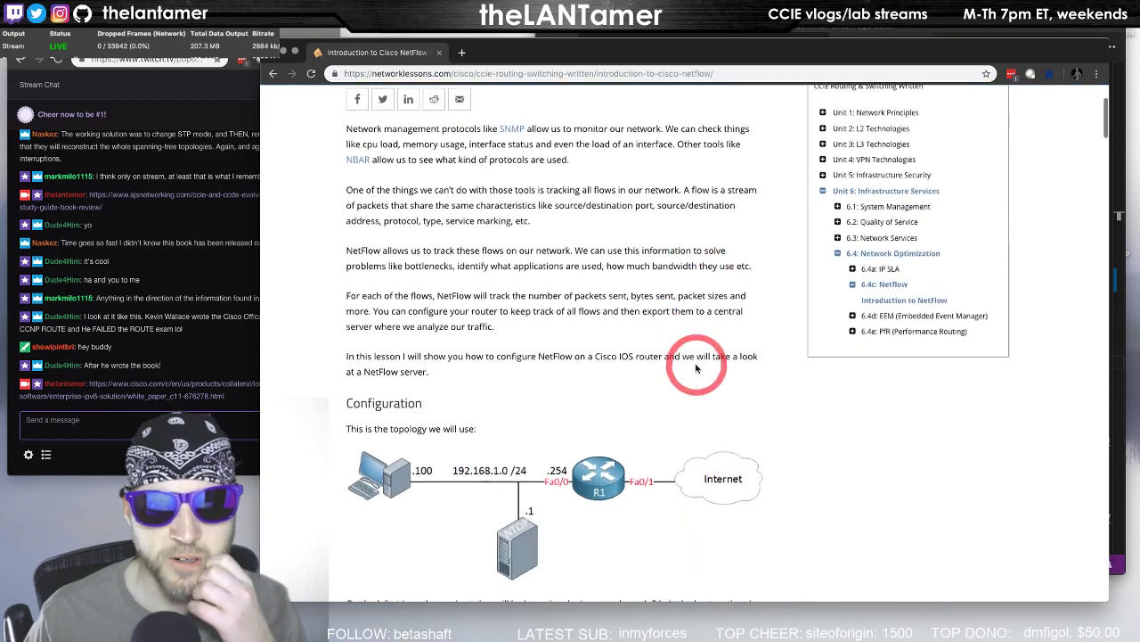
scroll(768, 421, "down", 1)
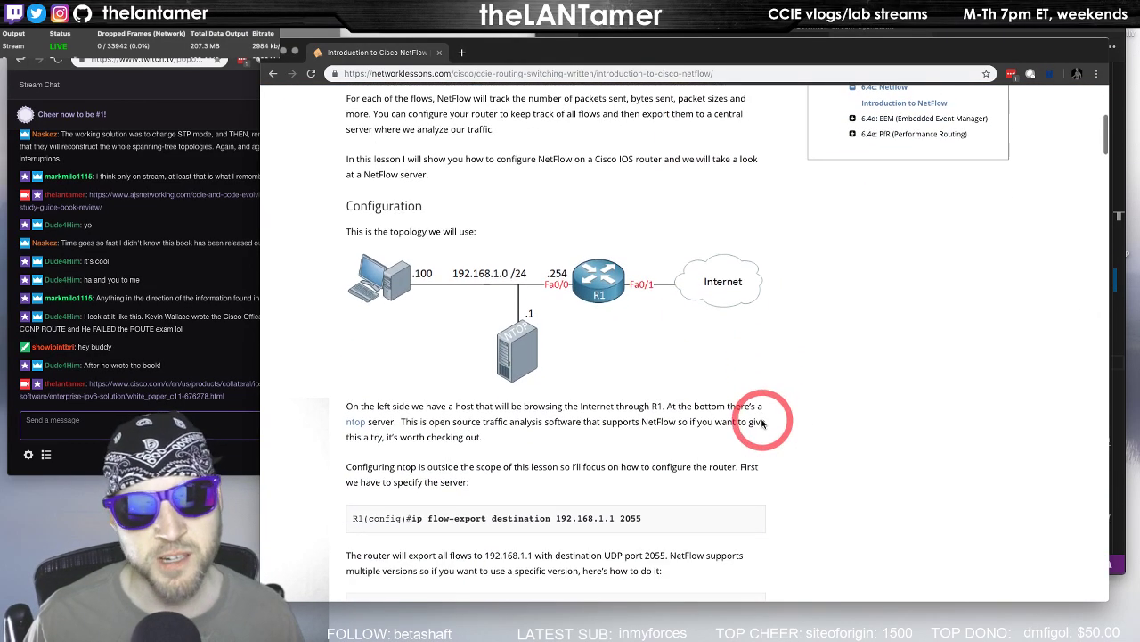
Read through the NetFlow lesson's introduction, ntop topology, flow-export configuration and verification output, and hide the lesson window when done
scroll(657, 448, "down", 1)
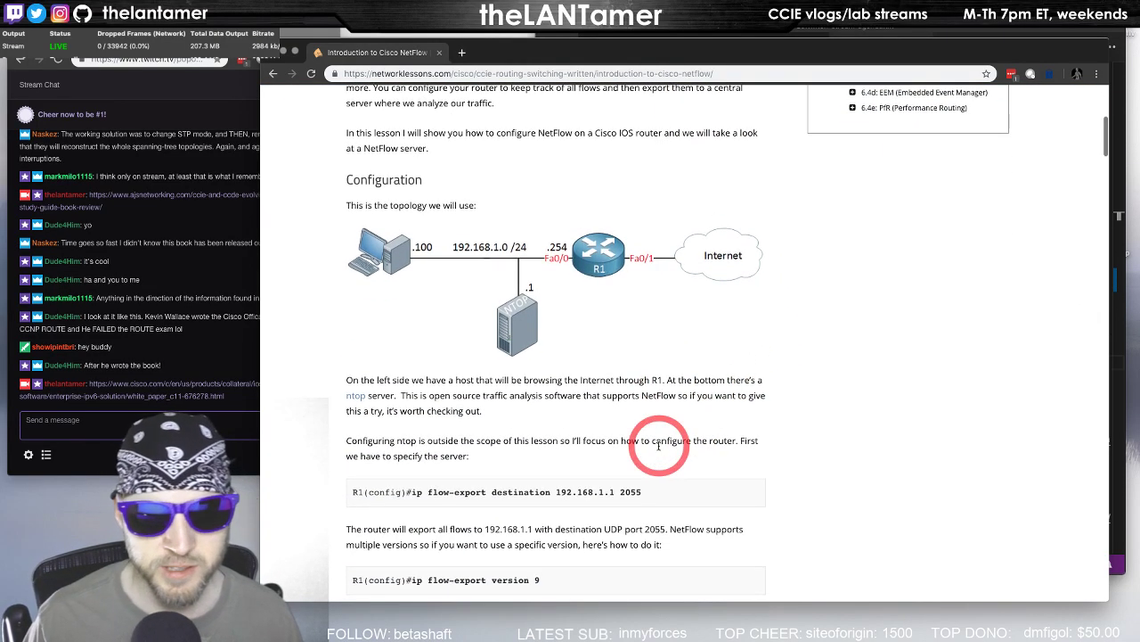
scroll(657, 447, "down", 2)
scroll(660, 405, "down", 1)
scroll(677, 397, "down", 14)
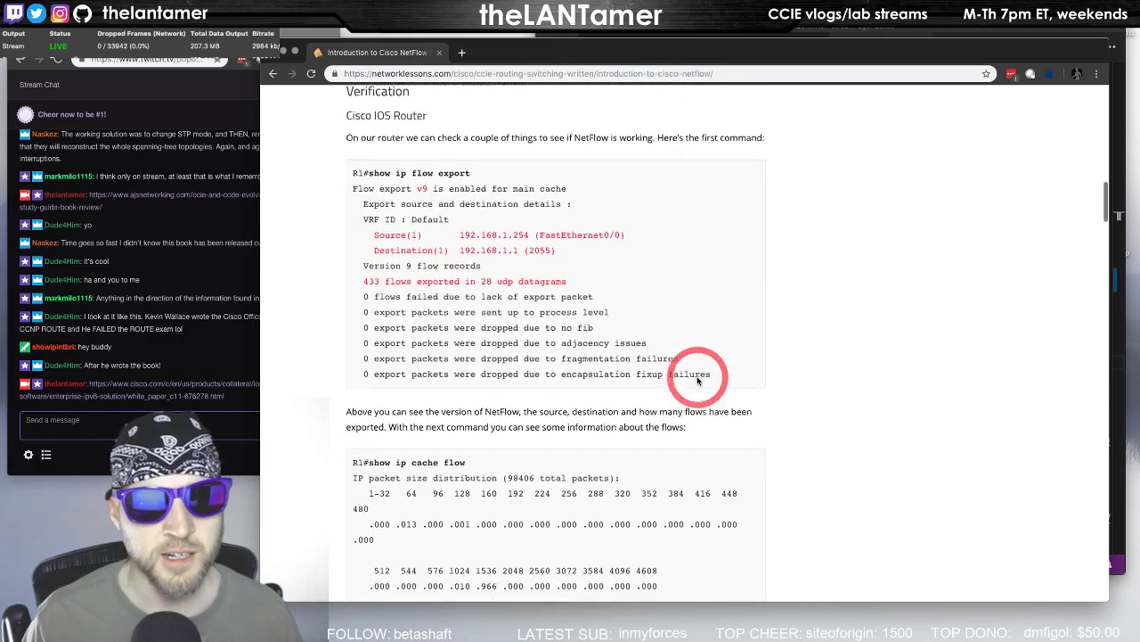
key("Home")
scroll(720, 371, "down", 5)
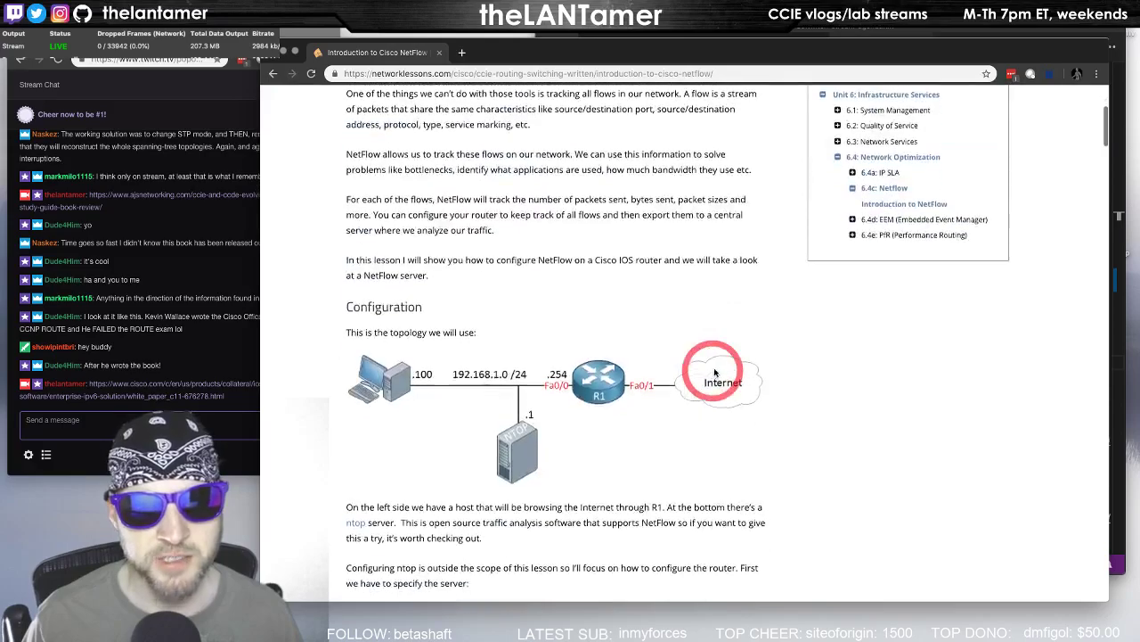
scroll(583, 344, "up", 3)
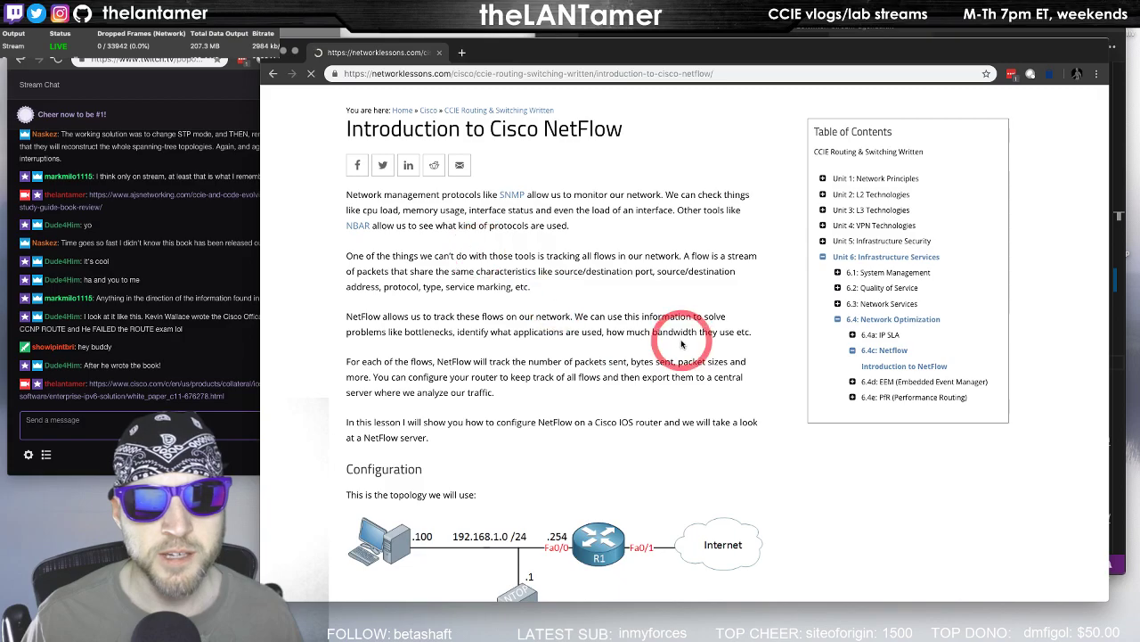
scroll(681, 344, "down", 2)
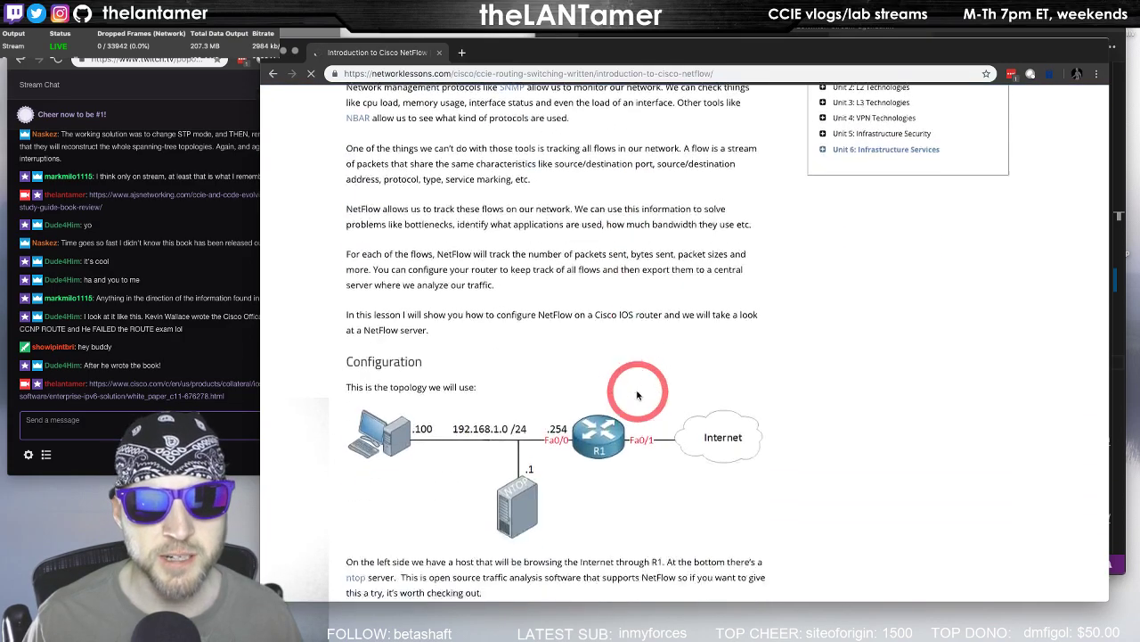
scroll(650, 395, "down", 1)
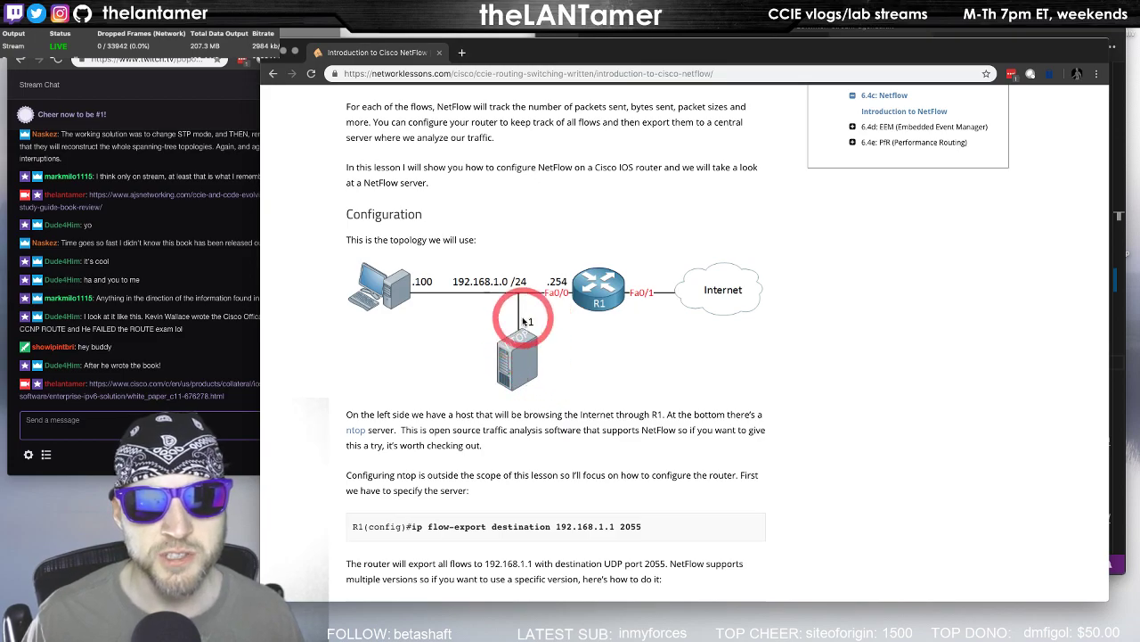
scroll(532, 309, "up", 4)
scroll(532, 309, "down", 1)
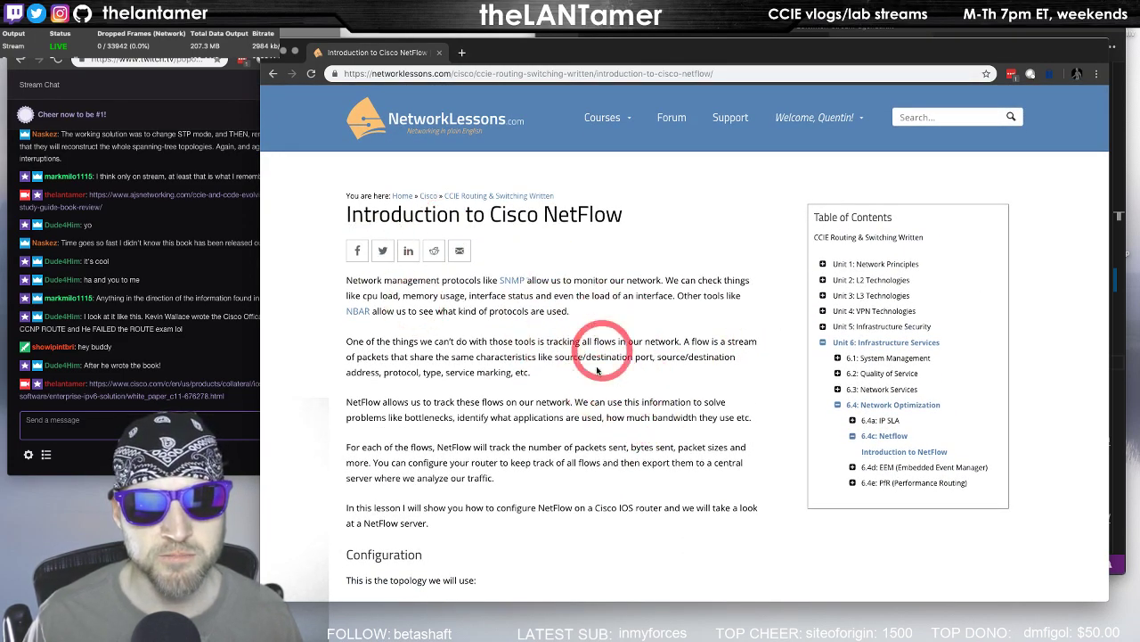
scroll(614, 402, "down", 1)
scroll(621, 404, "down", 2)
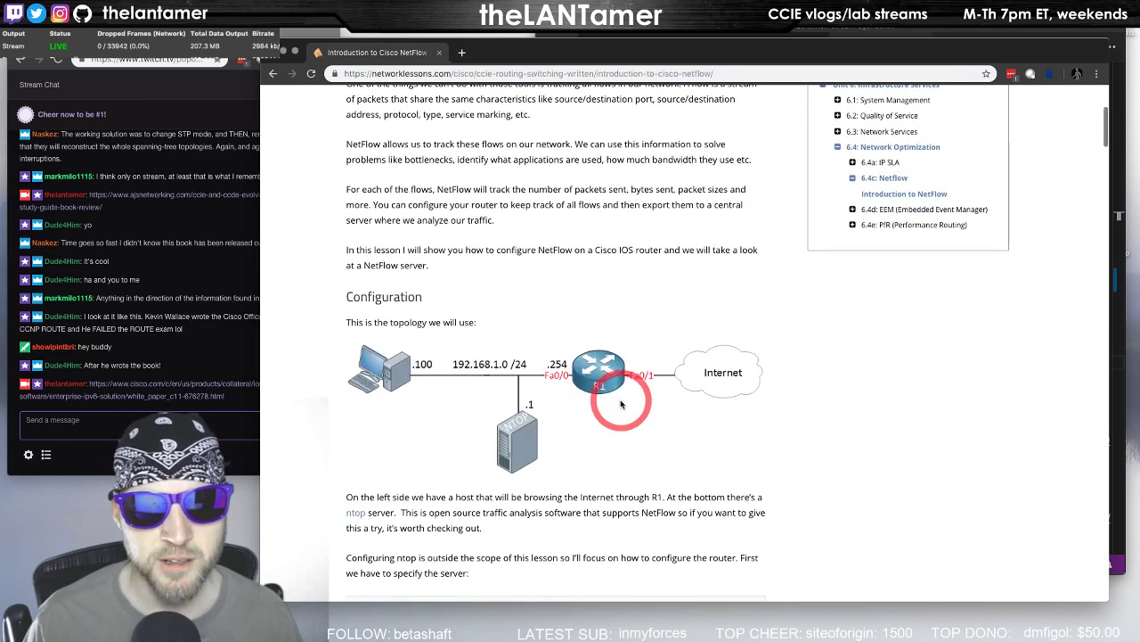
scroll(622, 398, "up", 2)
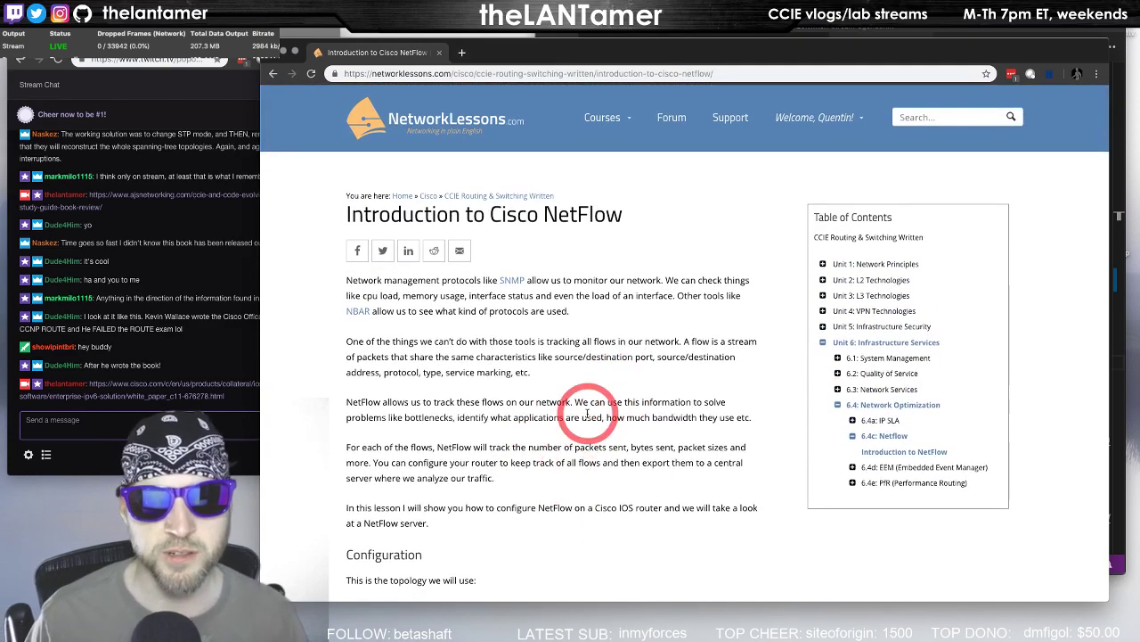
key("super+h")
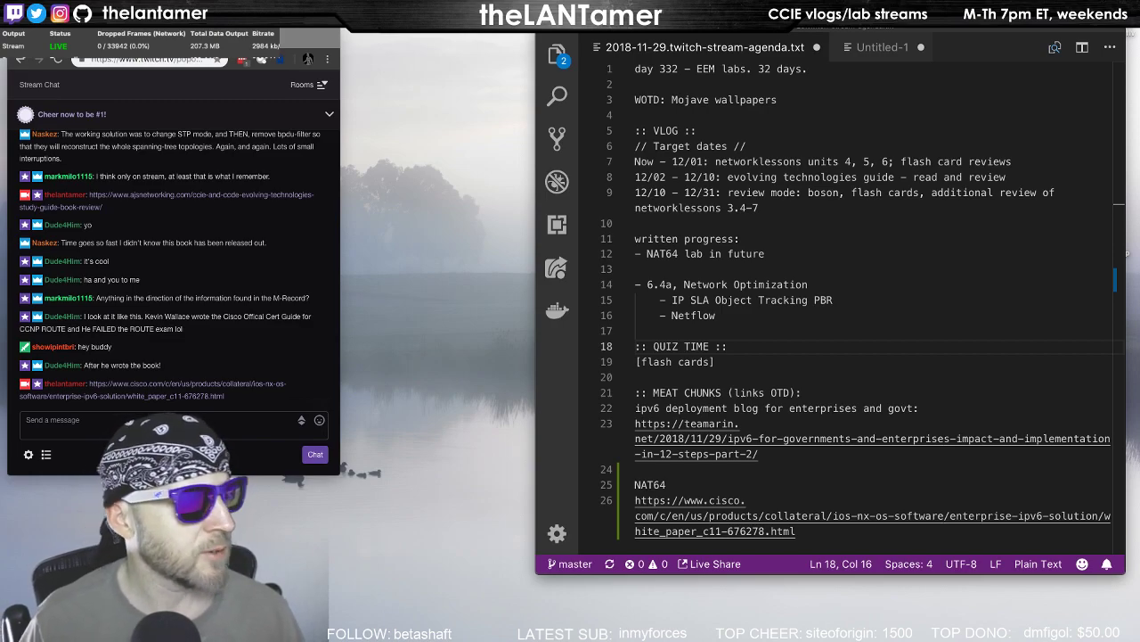
Switch to the course schedule and expand 6.4d: EEM (Embedded Event Manager) and 6.4e: PfR (Performance Routing) under Network Optimization
key("super+Tab")
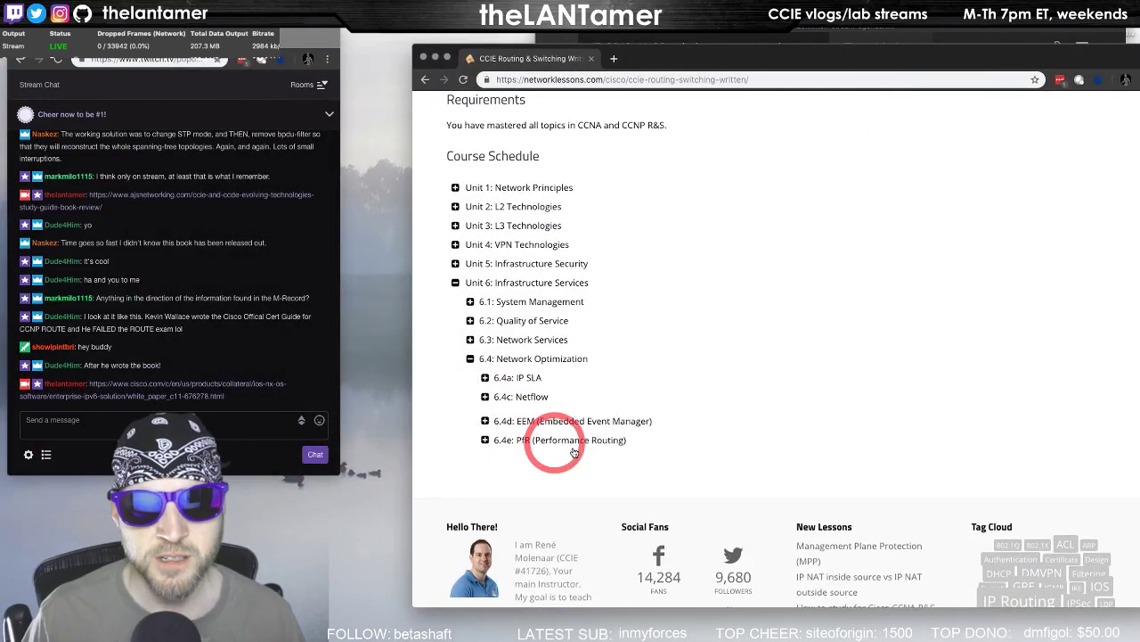
left_click(486, 397)
left_click(487, 413)
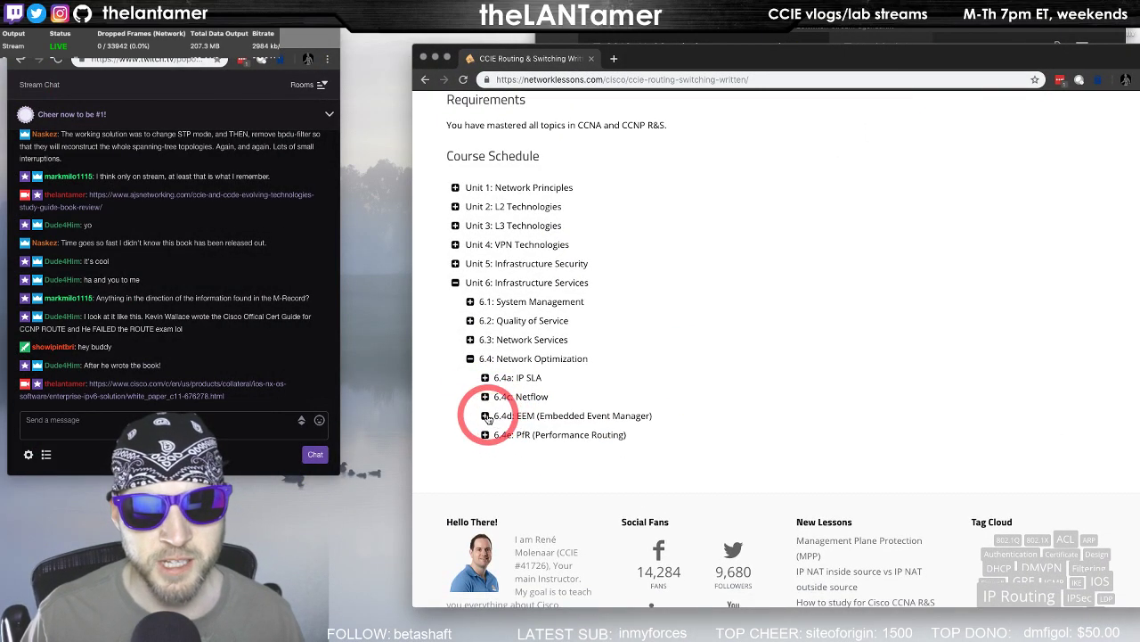
left_click(486, 416)
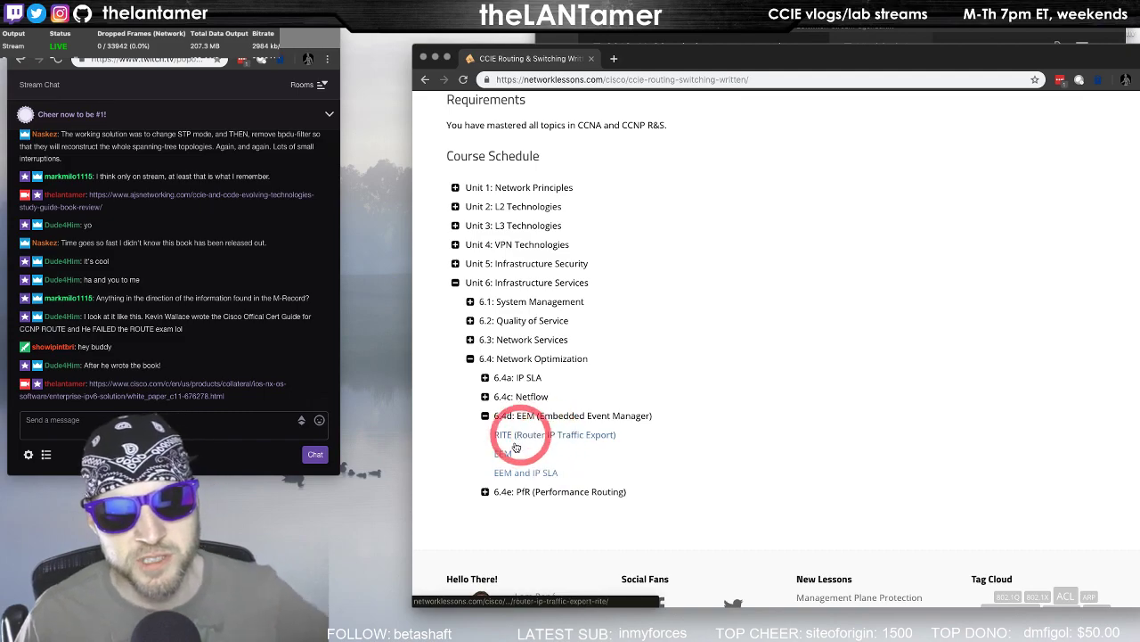
left_click(484, 491)
scroll(621, 481, "down", 1)
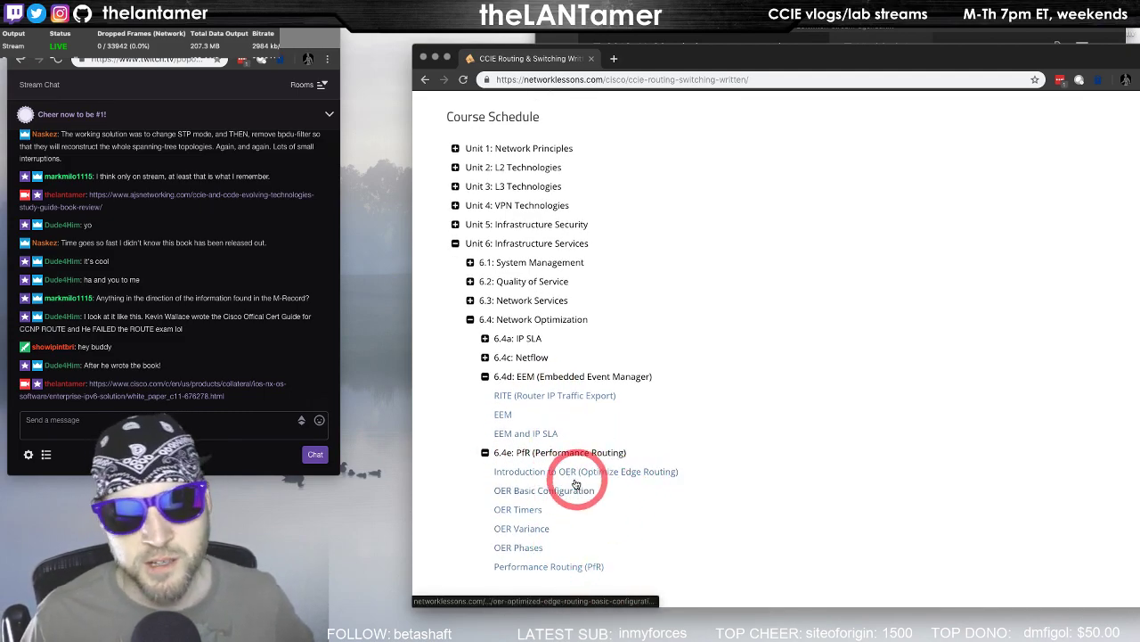
Open the RITE (Router IP Traffic Export) lesson and examine its introduction and topology diagram
left_click(552, 397)
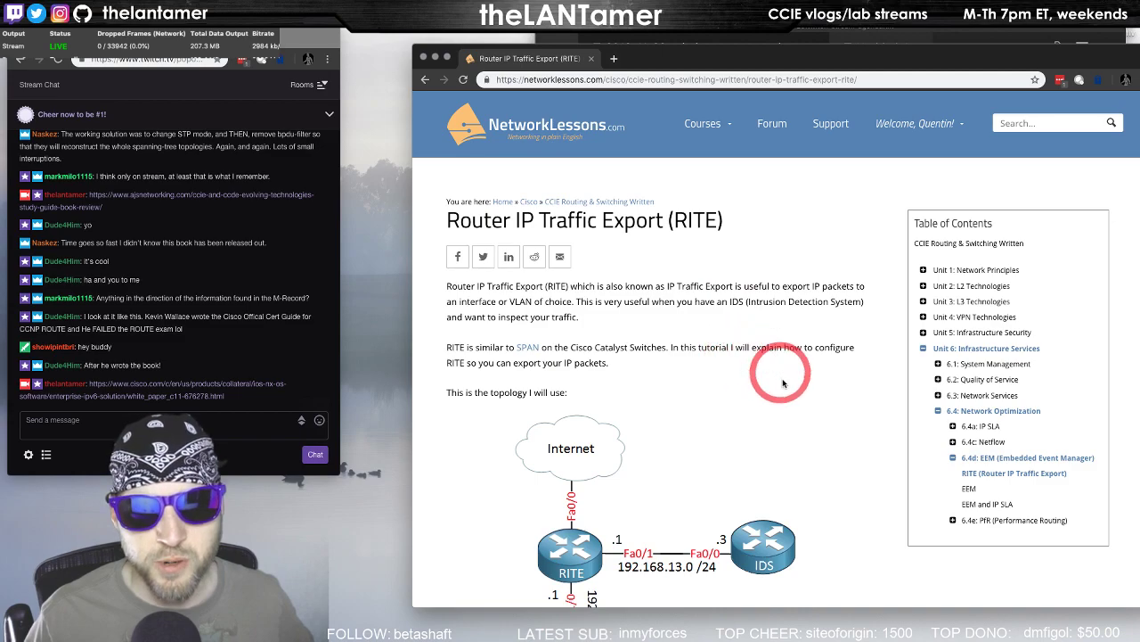
scroll(793, 392, "down", 3)
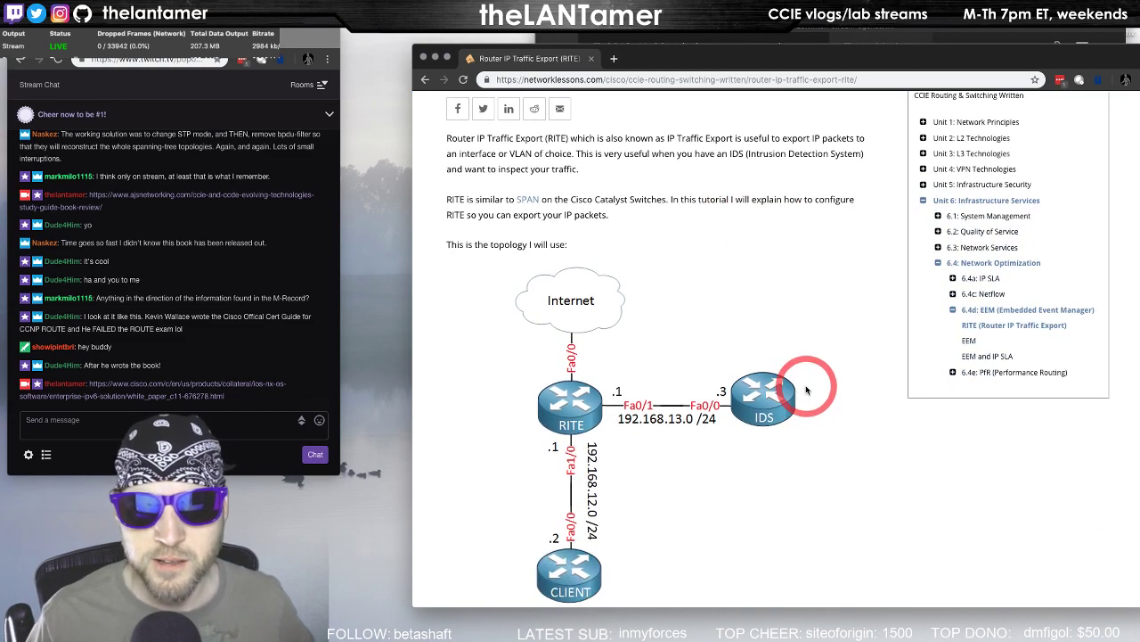
scroll(802, 392, "up", 3)
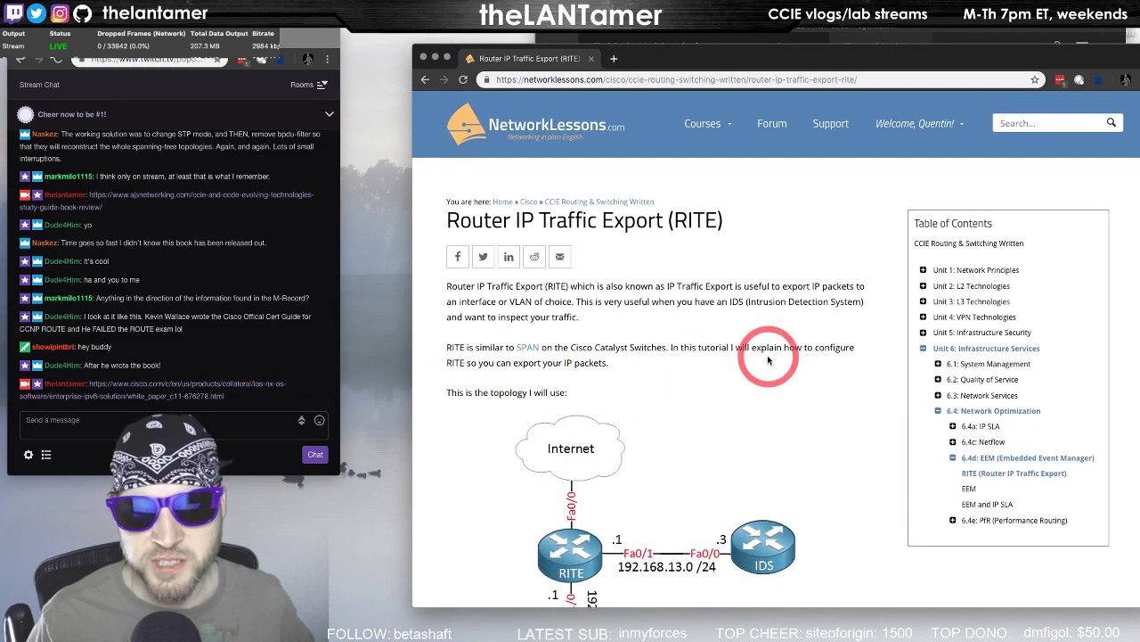
Bring up the EVE topology and open the console of the CLIENT router r9
key("super+Tab")
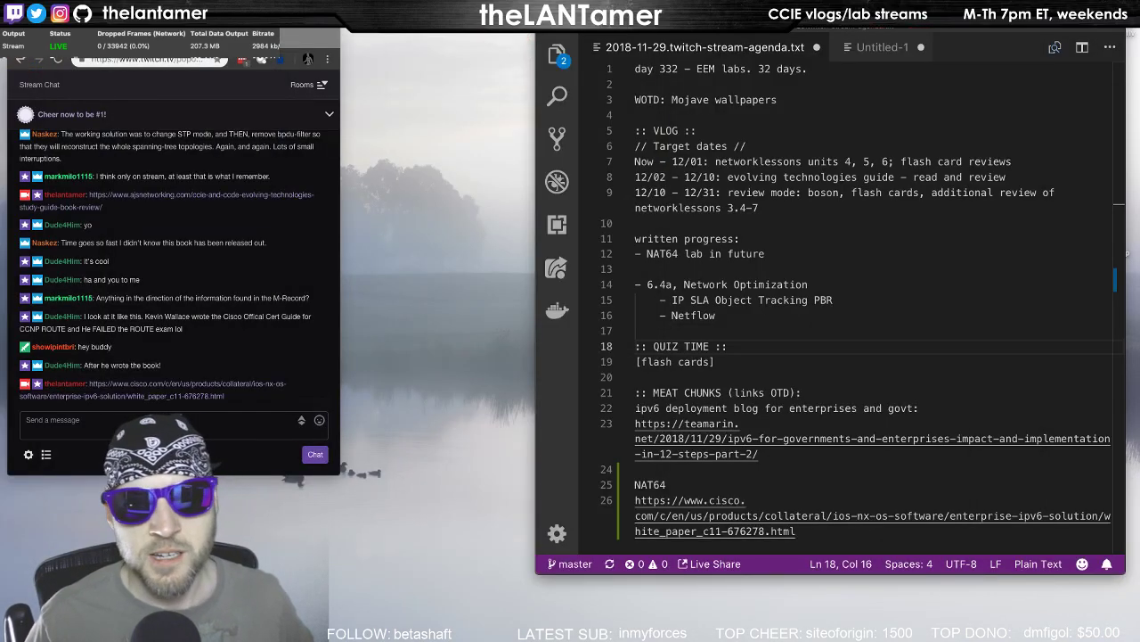
left_click(682, 125)
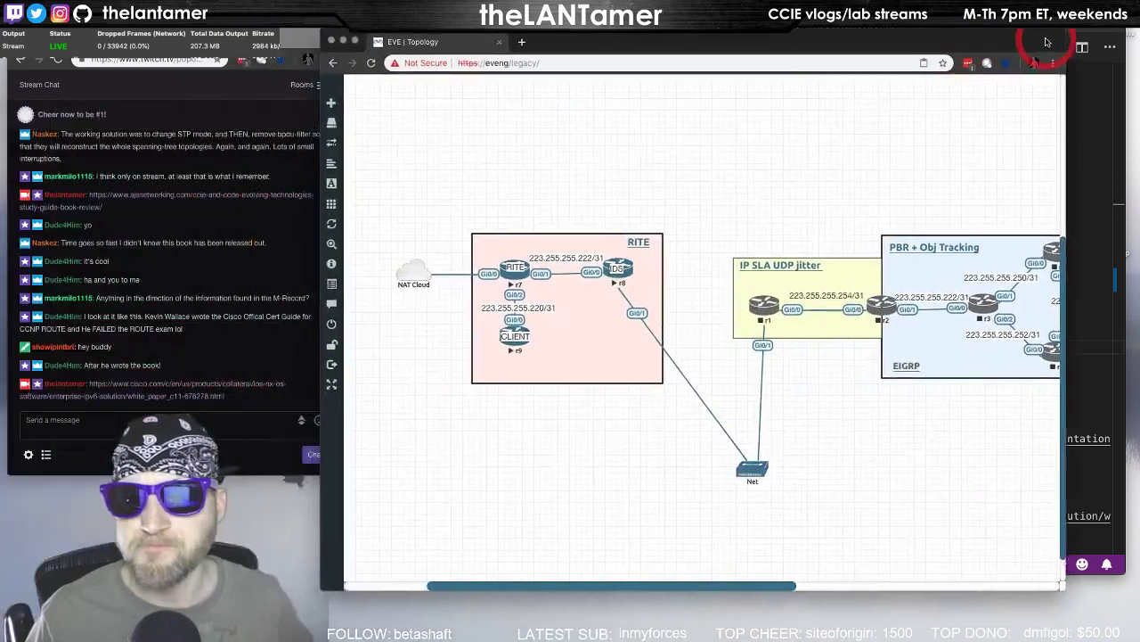
left_click(636, 216)
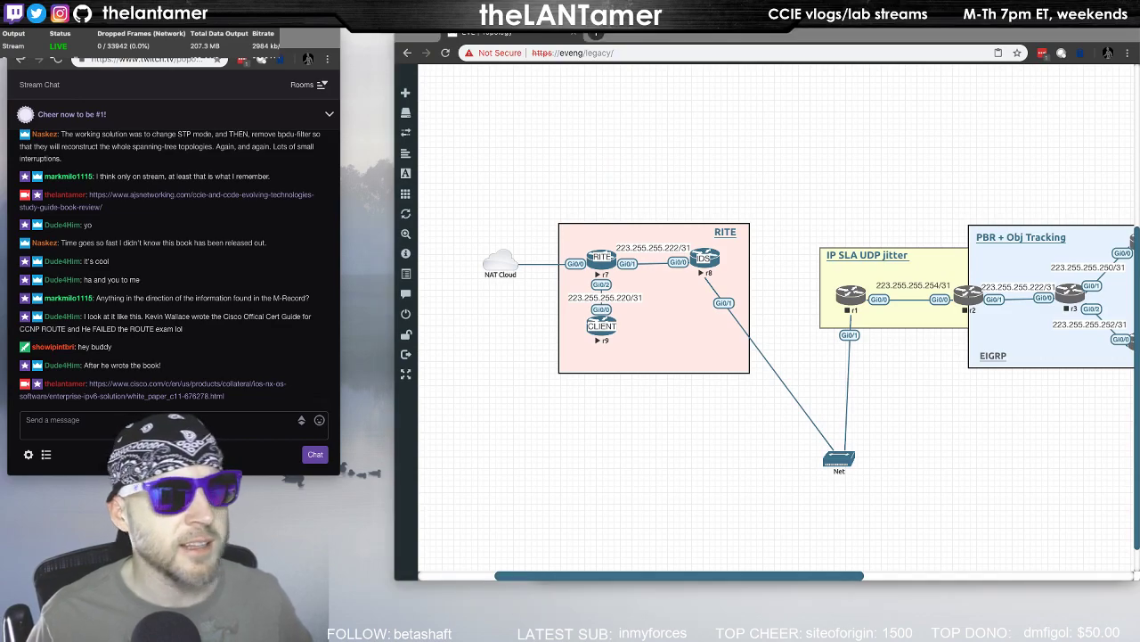
left_click(602, 326)
left_click_drag(988, 125, 987, 51)
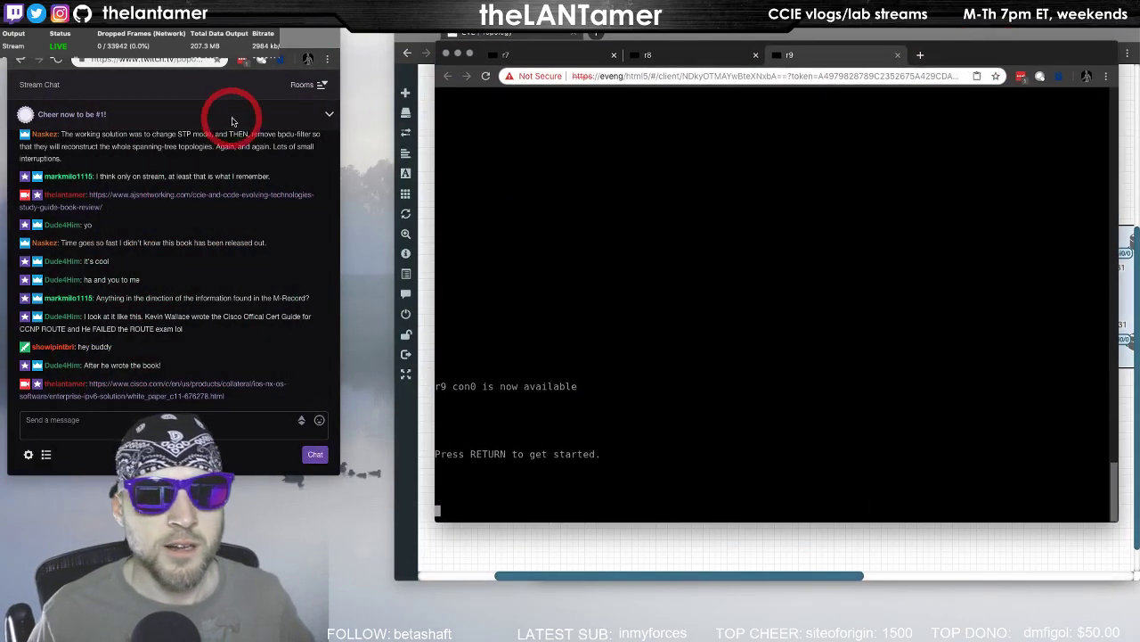
Shrink the stream chat window, lower the console and topology windows, and start the session on the r9 console
left_click_drag(339, 472, 313, 456)
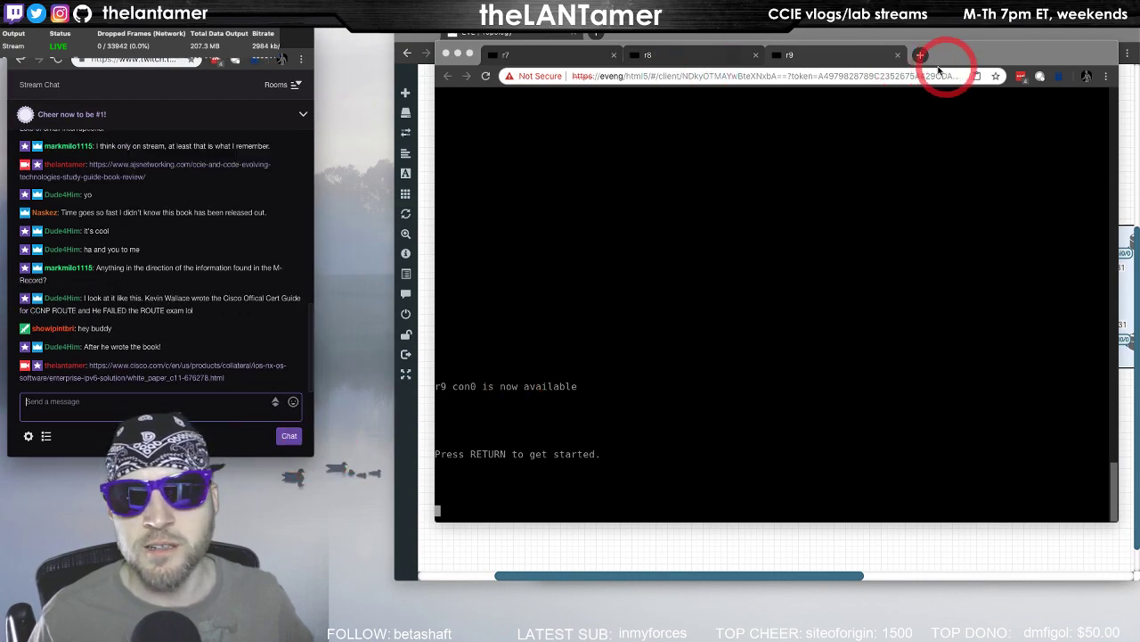
left_click_drag(962, 51, 927, 110)
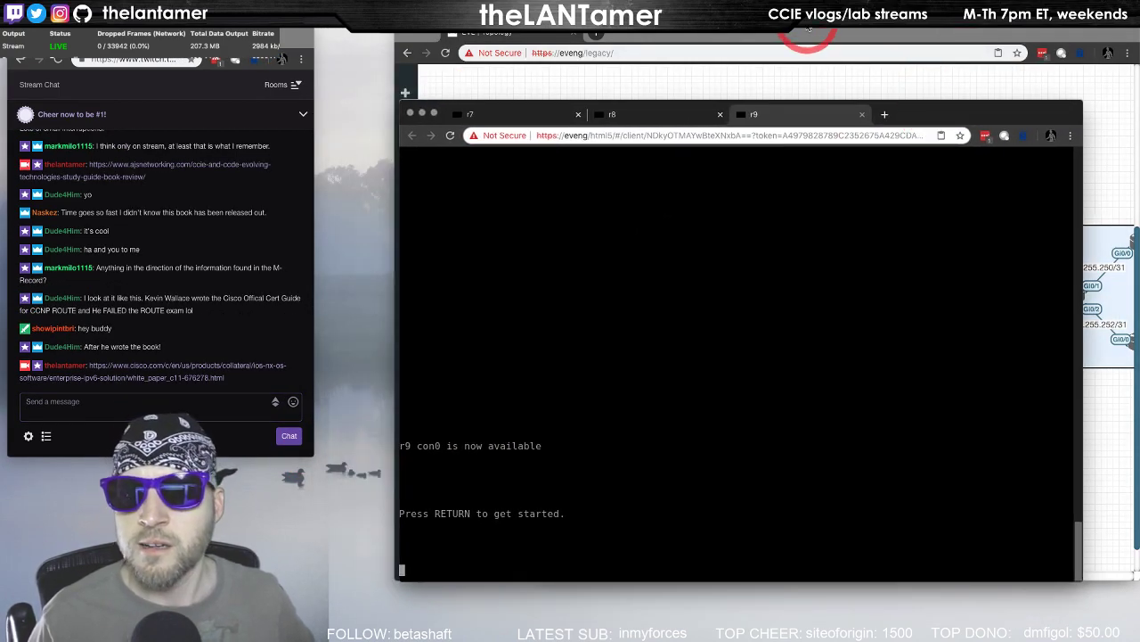
left_click_drag(808, 31, 371, 347)
left_click(279, 224)
left_click(742, 248)
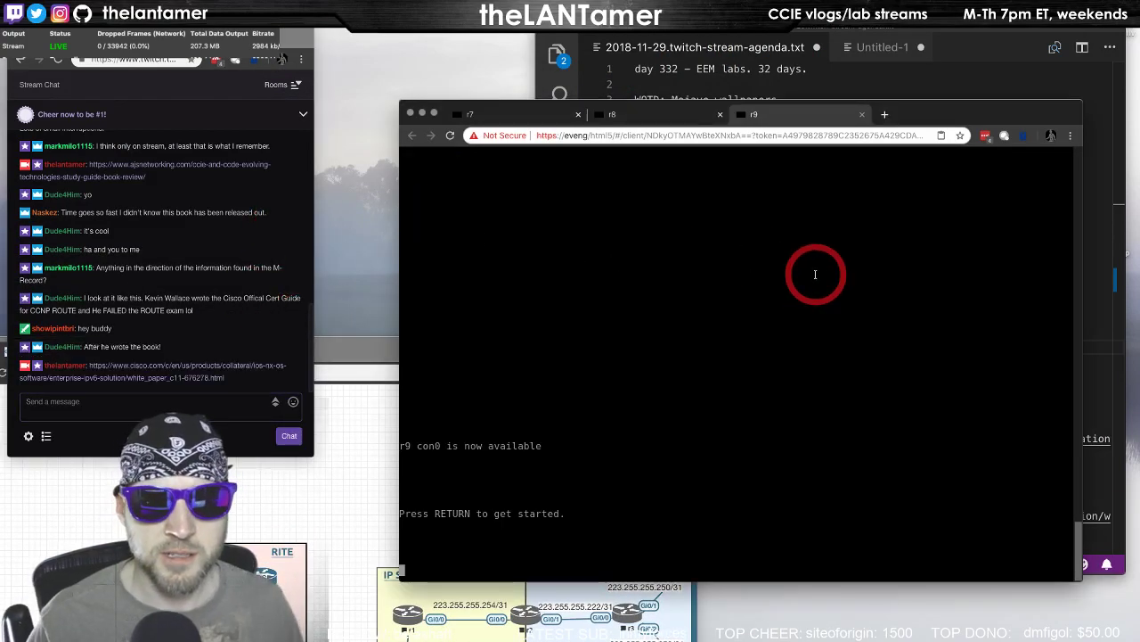
key("Return")
Check the stream agenda down to its NAT64 link and move its editor window to the third desktop
left_click(980, 41)
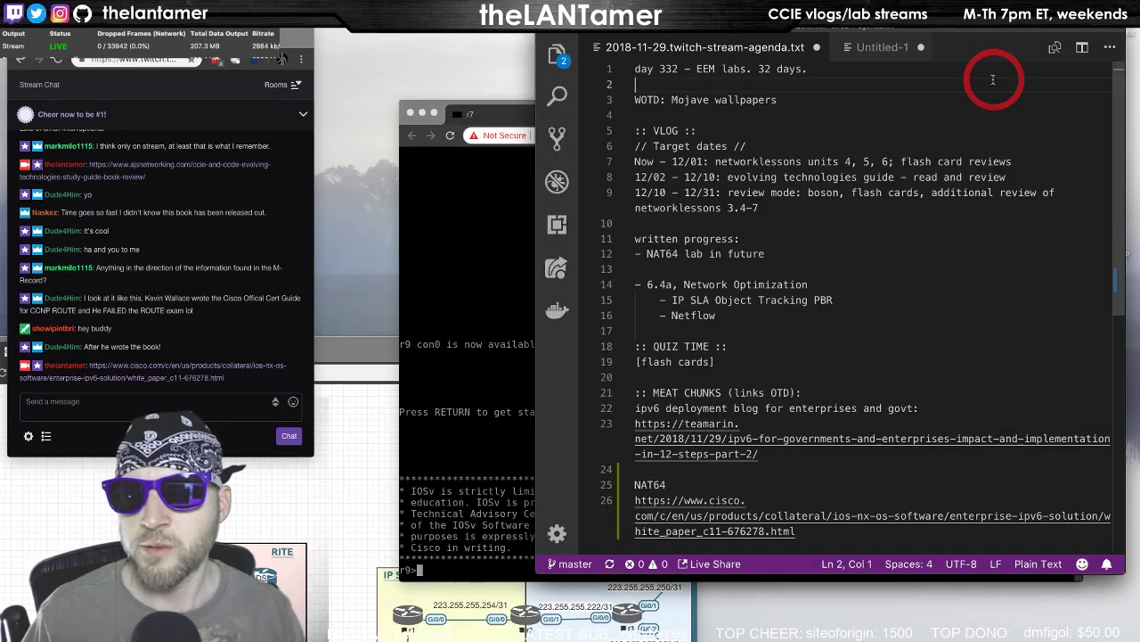
scroll(806, 306, "down", 4)
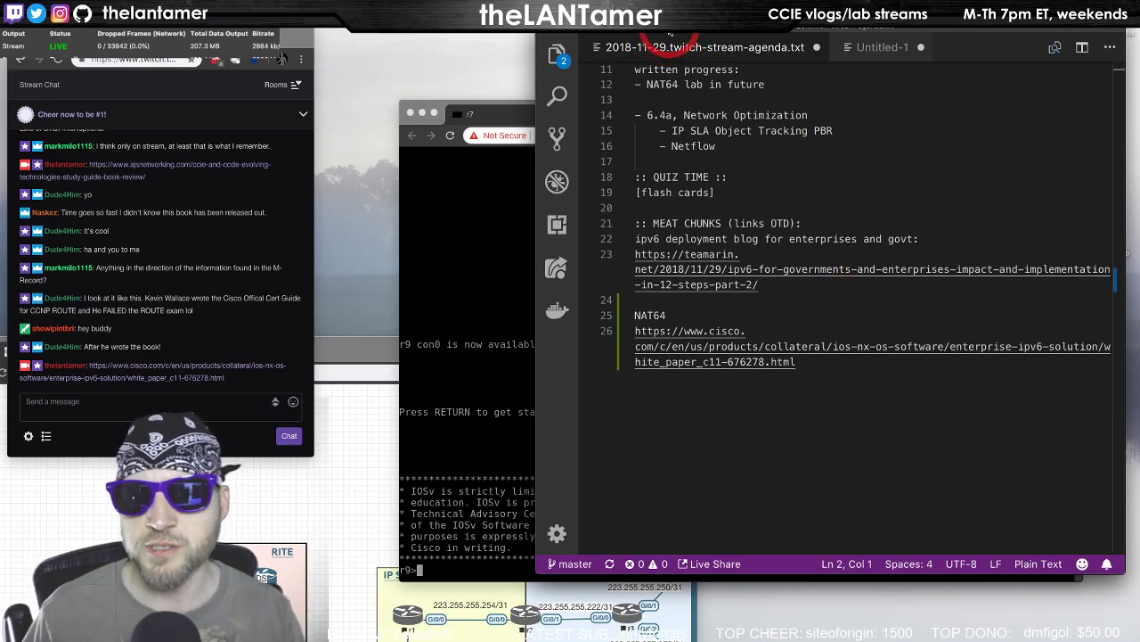
key("ctrl+Up")
left_click_drag(909, 110, 683, 51)
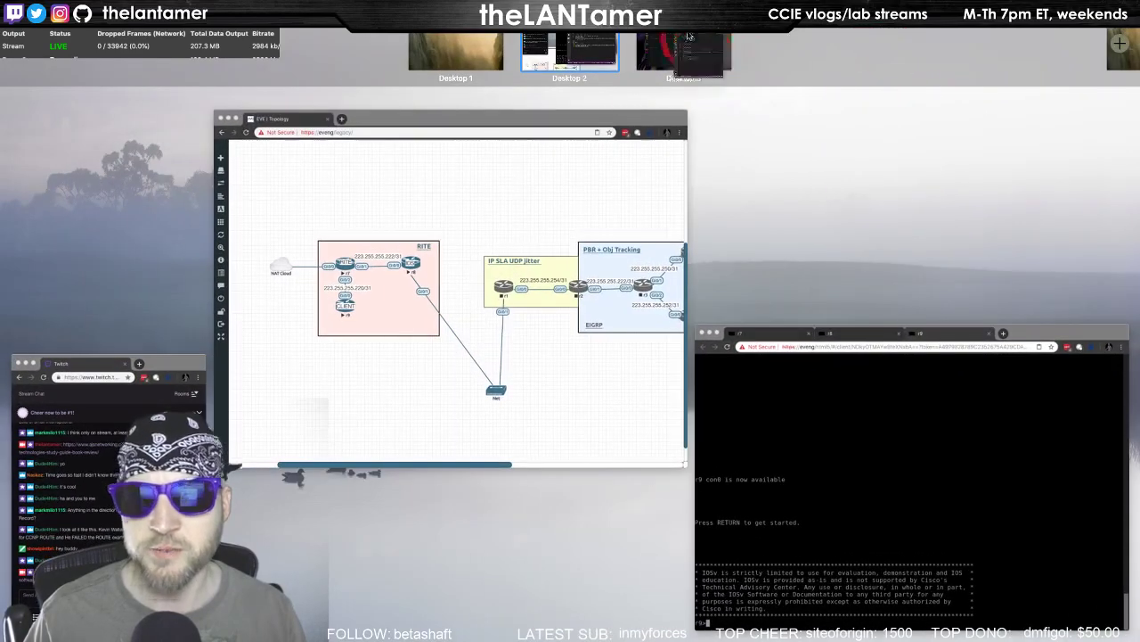
key("ctrl+Up")
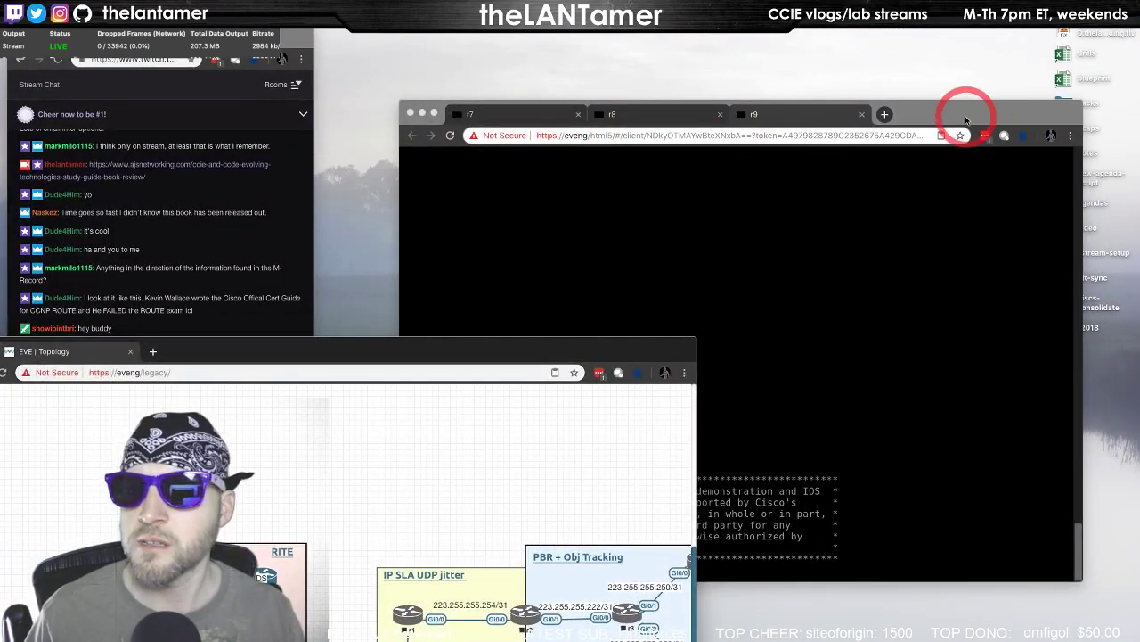
Move the r9 console window higher on the desktop and enter privileged EXEC mode with the en command
left_click_drag(966, 118, 943, 38)
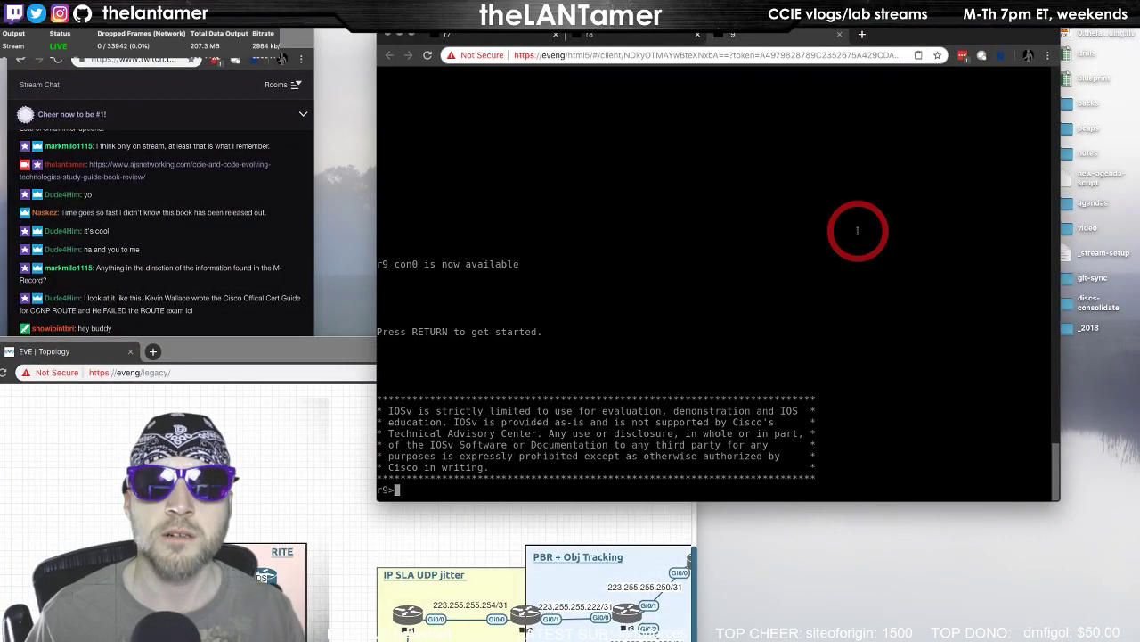
key("Return")
key("Return")
key("Return")
key("Return")
type("en")
key("Return")
key("Return")
key("Return")
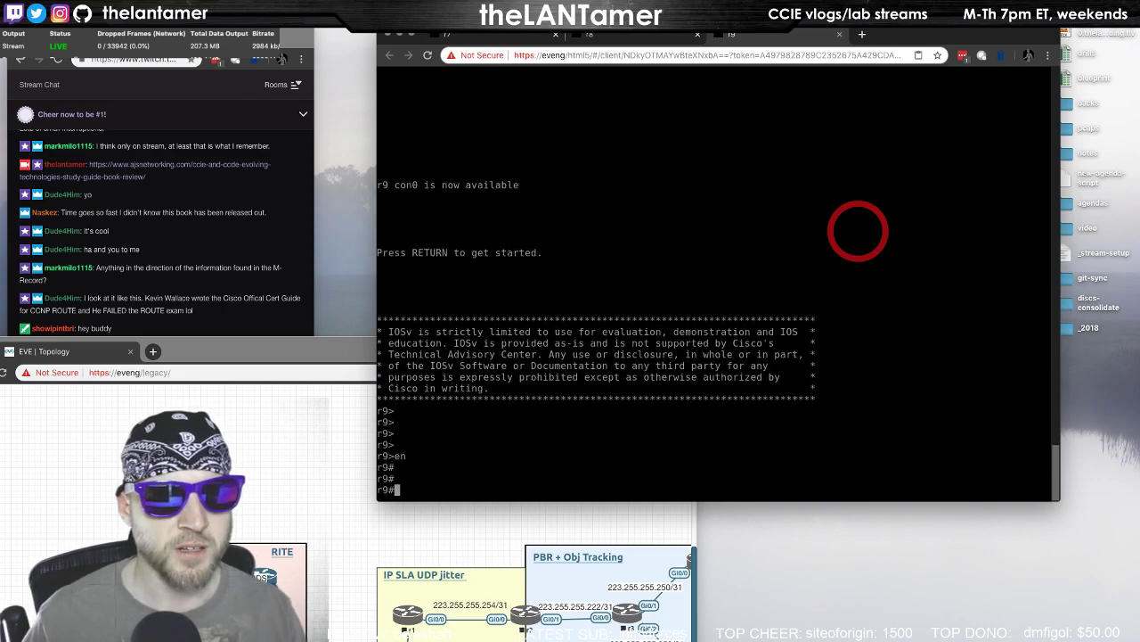
Bring the stream chat forward, lower the EVE topology window and return to the r9 prompt
left_click(267, 59)
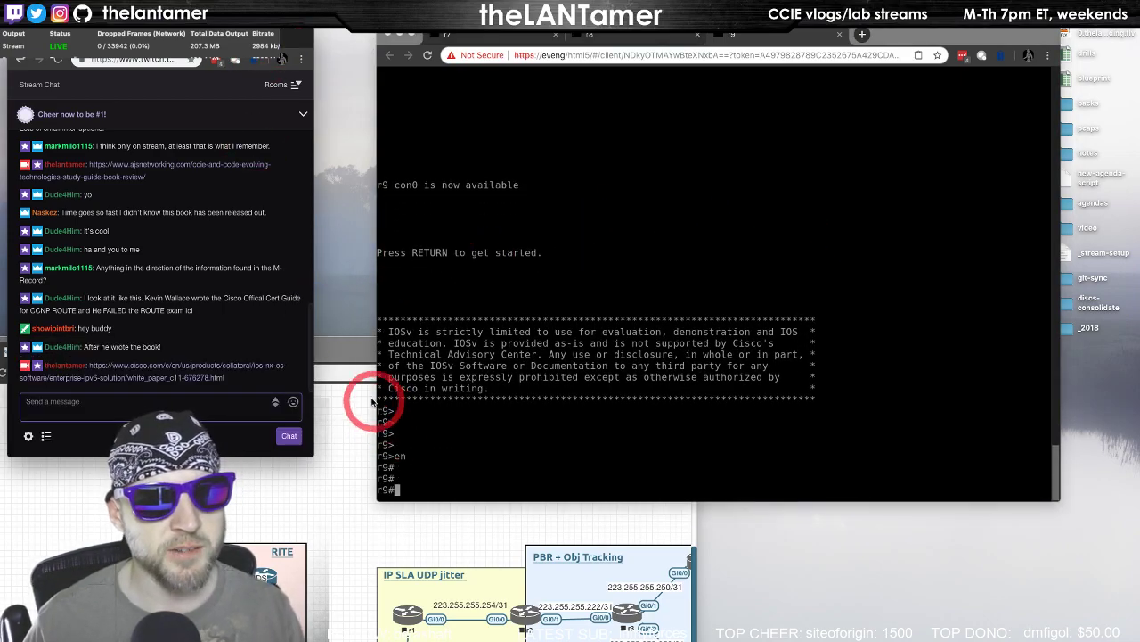
left_click_drag(369, 397, 396, 388)
left_click(609, 312)
key("Return")
key("Return")
key("Return")
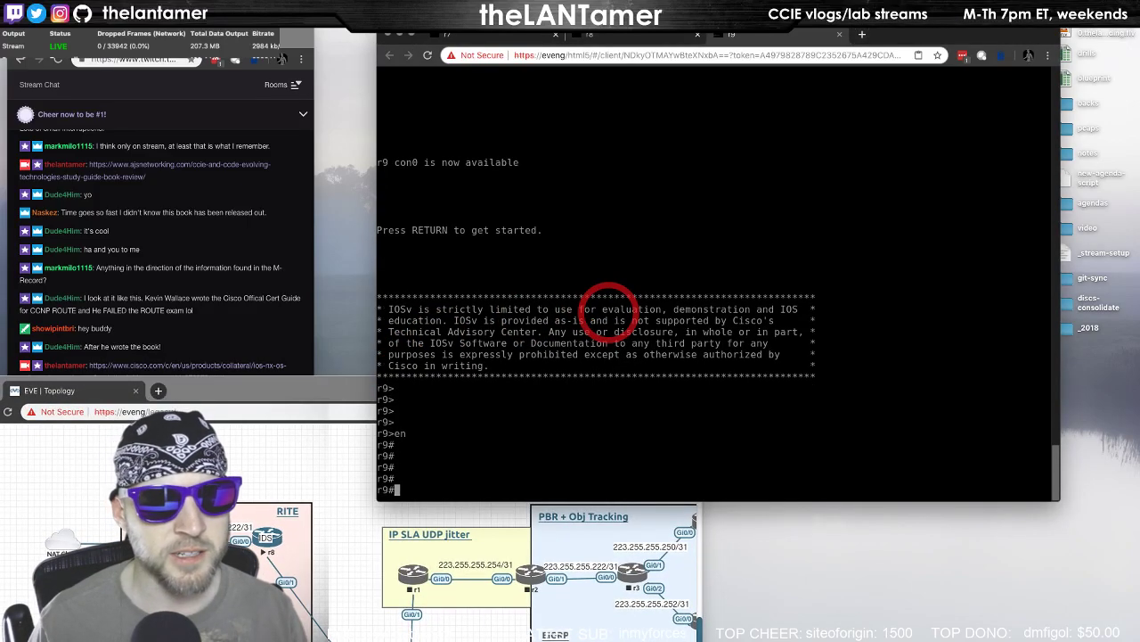
Shorten the stream chat window to free space for the topology and bring the RITE lesson to the front
left_click(318, 445)
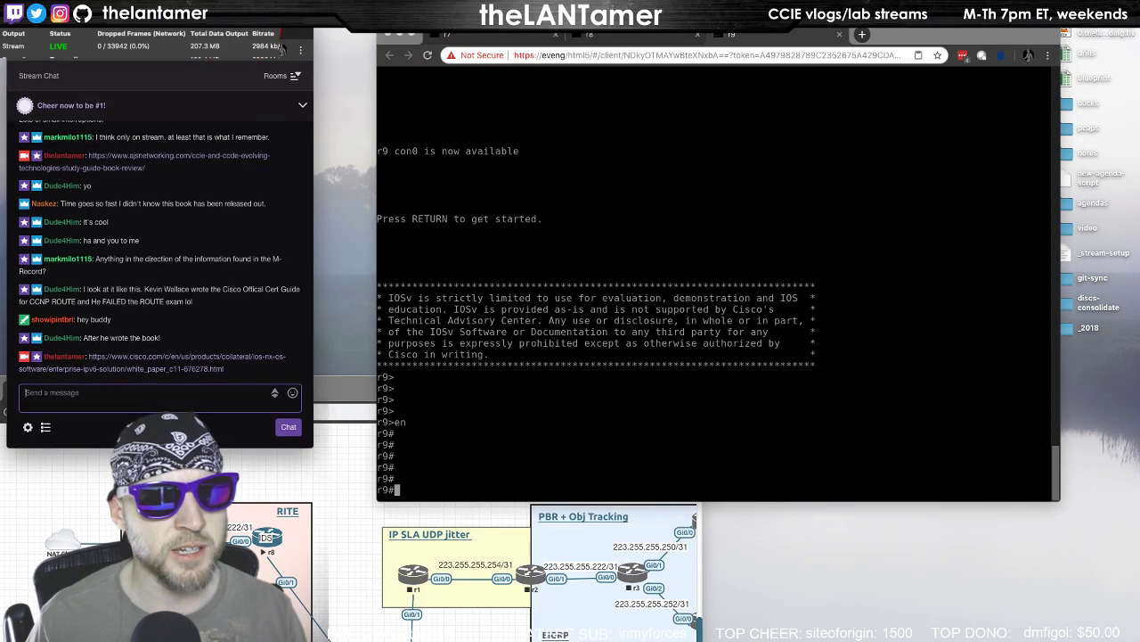
left_click_drag(314, 443, 318, 395)
left_click(396, 397)
left_click(585, 368)
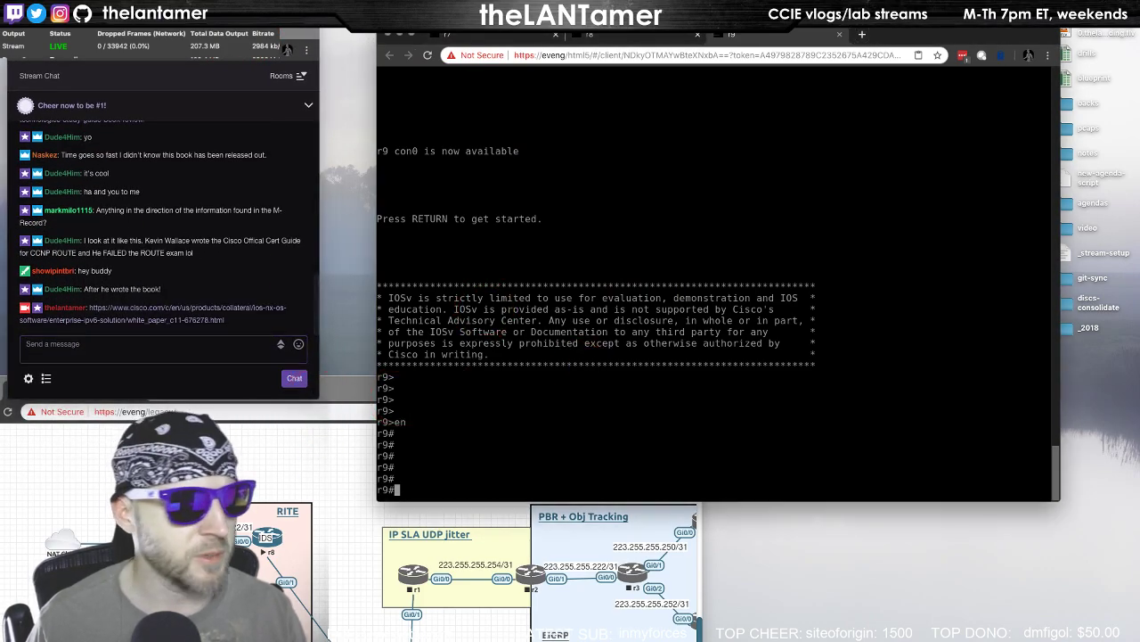
key("super+Tab")
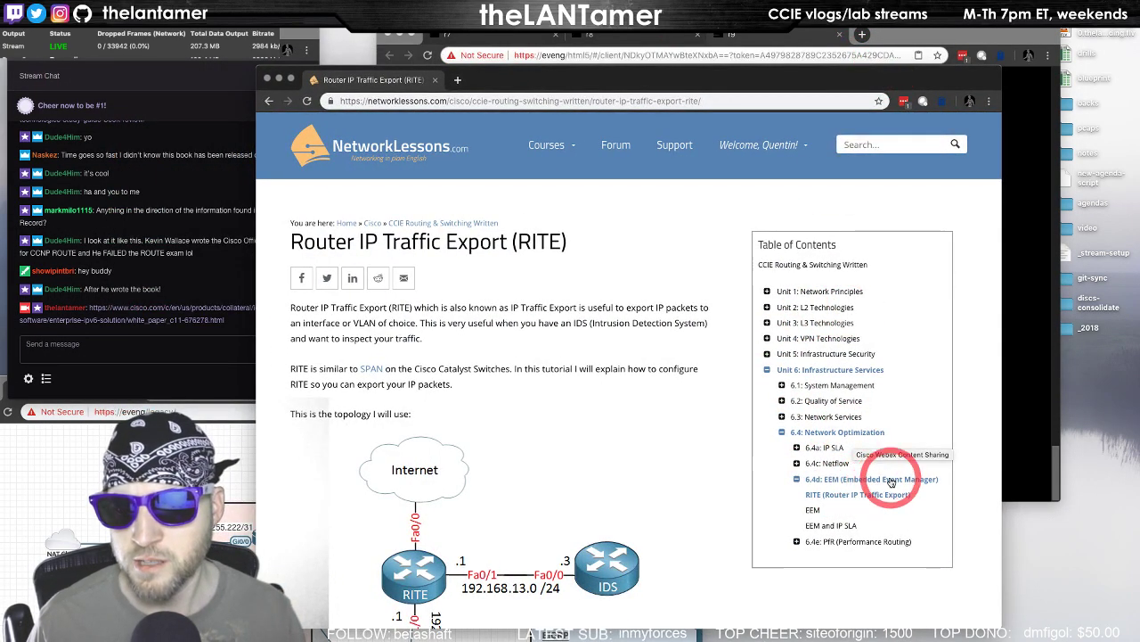
Bring the router console window to the front and enter privileged EXEC mode on r8 with the en command
left_click(848, 143)
left_click(872, 54)
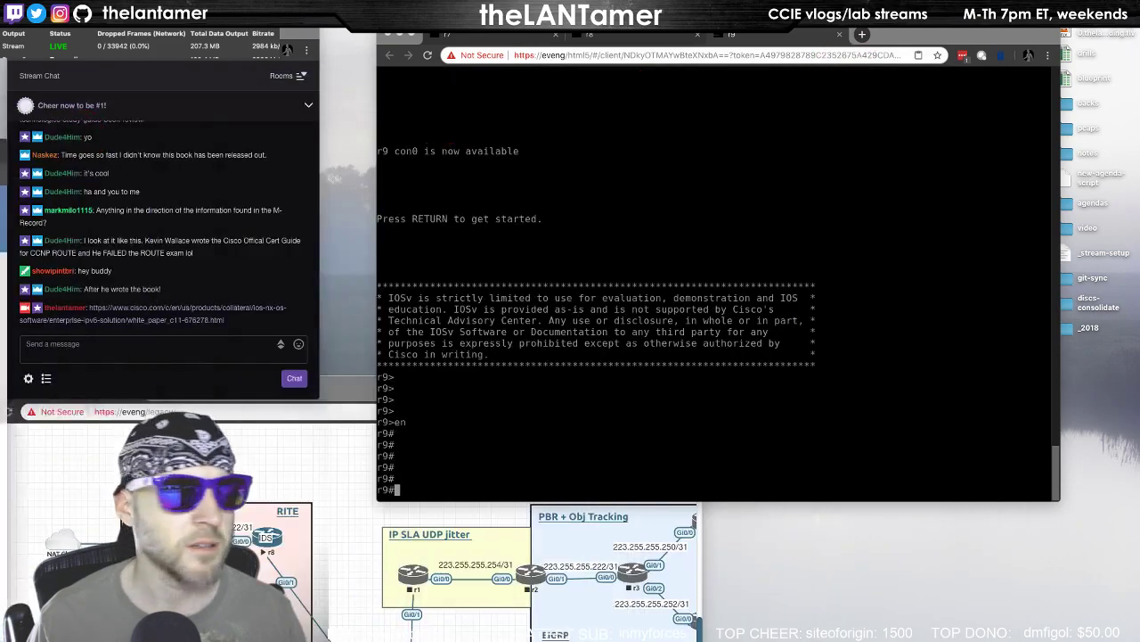
left_click(621, 400)
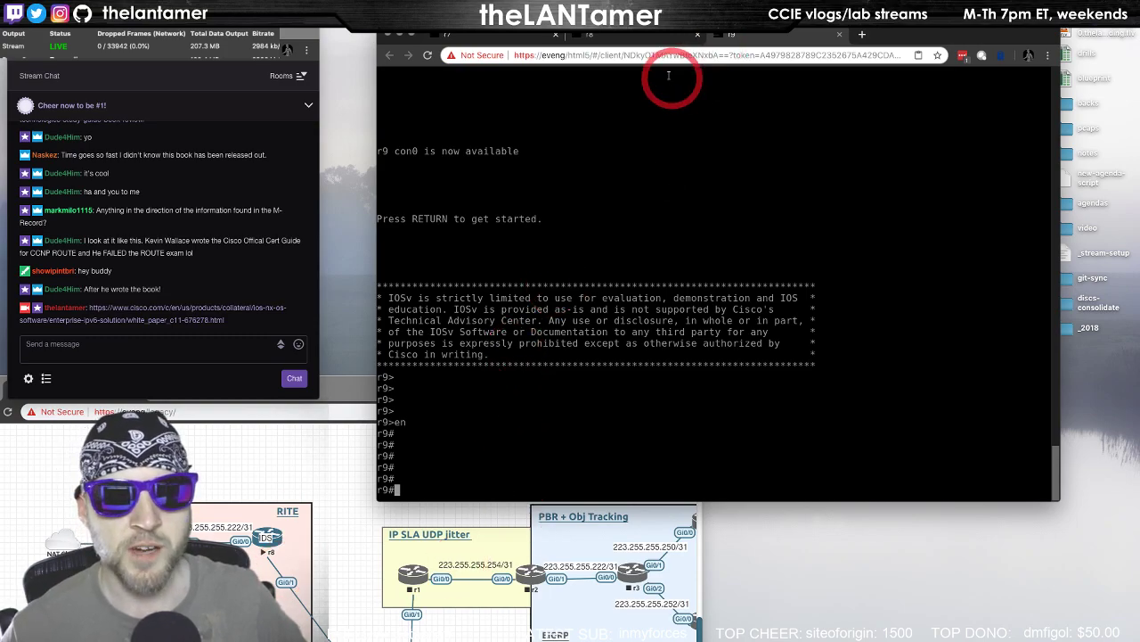
left_click(636, 33)
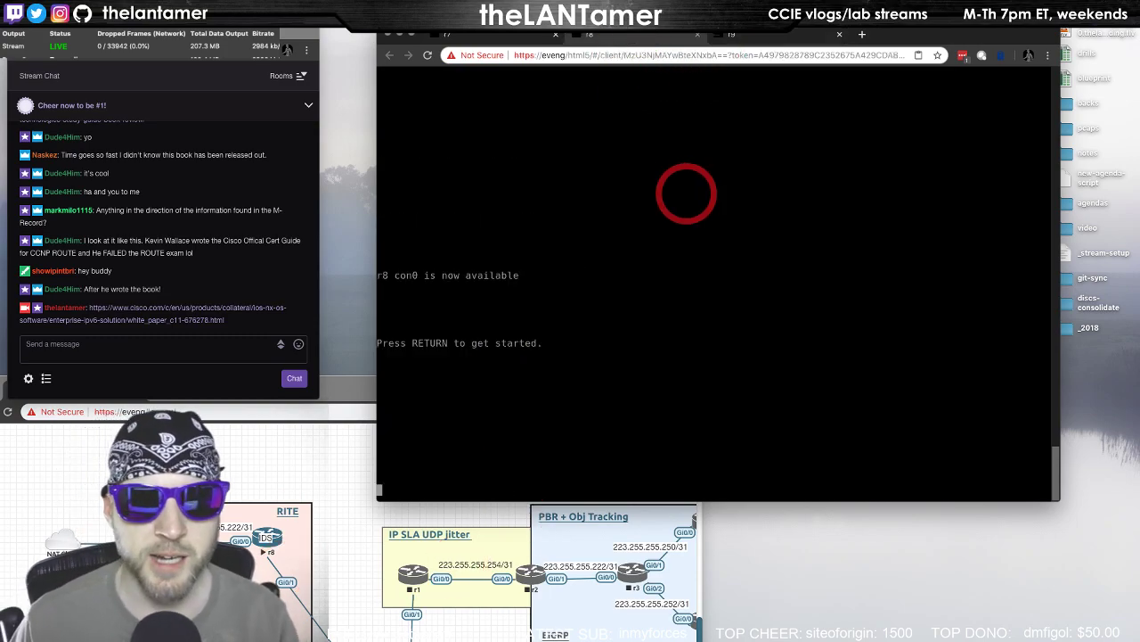
key("Return")
key("Return")
key("Return")
key("Return")
type("en")
key("Return")
key("Return")
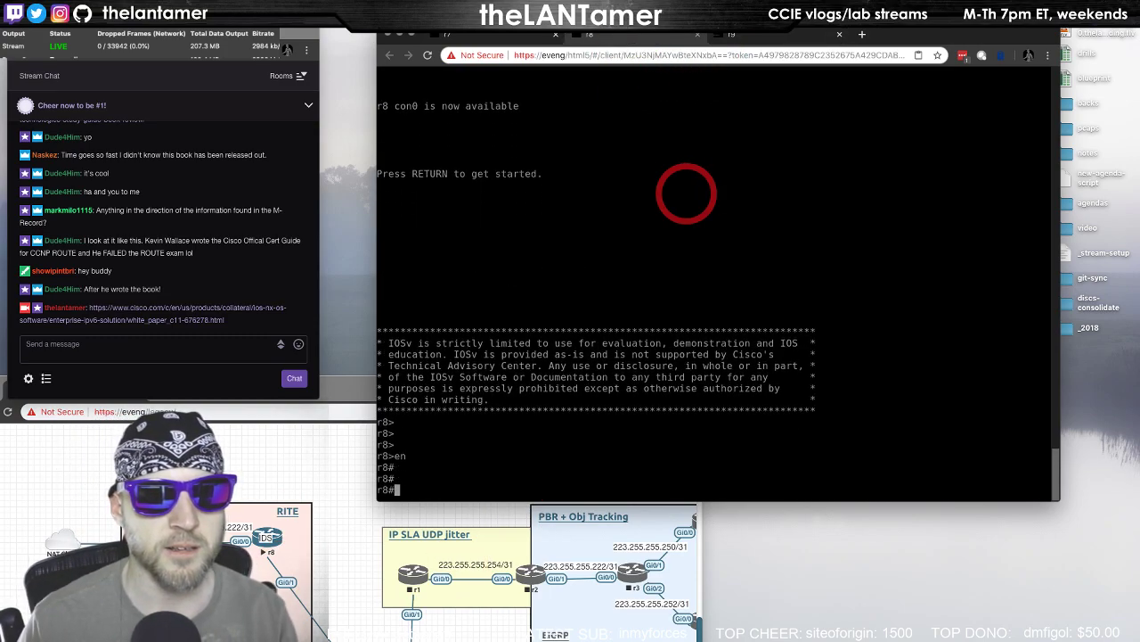
Check which debugs are active on r8 with the show debug command and return to a clean prompt
type("show debug")
key("Return")
key("Return")
key("Return")
key("Return")
key("Return")
key("Return")
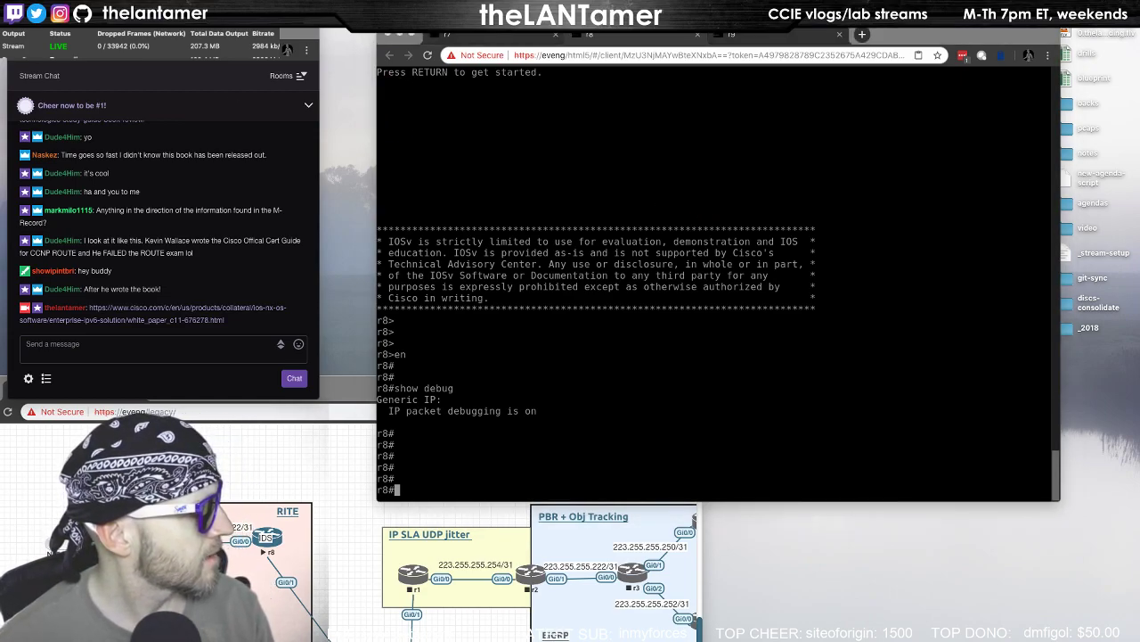
left_click_drag(1018, 199, 4, 214)
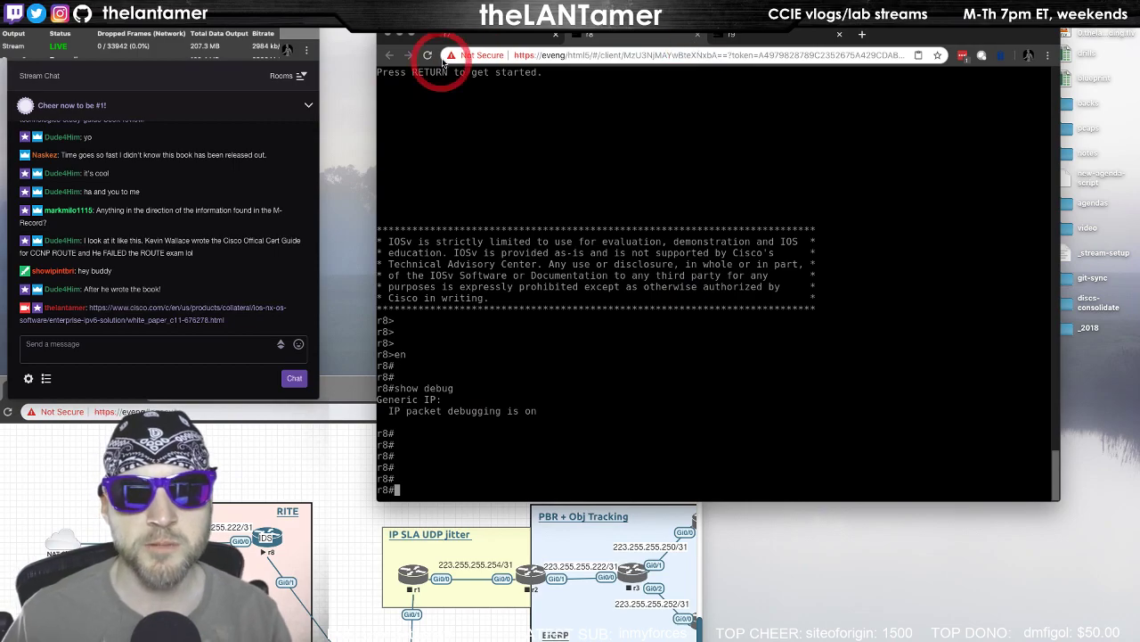
Switch to the r7 console and enter privileged EXEC mode with the en command
left_click(469, 40)
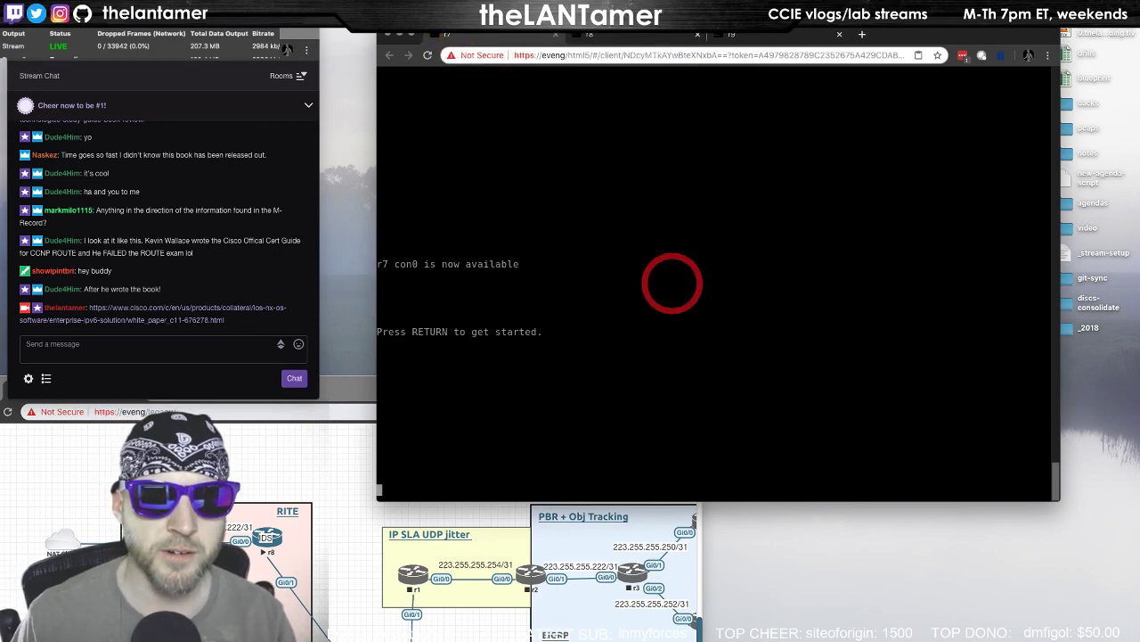
type("en")
key("Return")
key("Return")
key("Return")
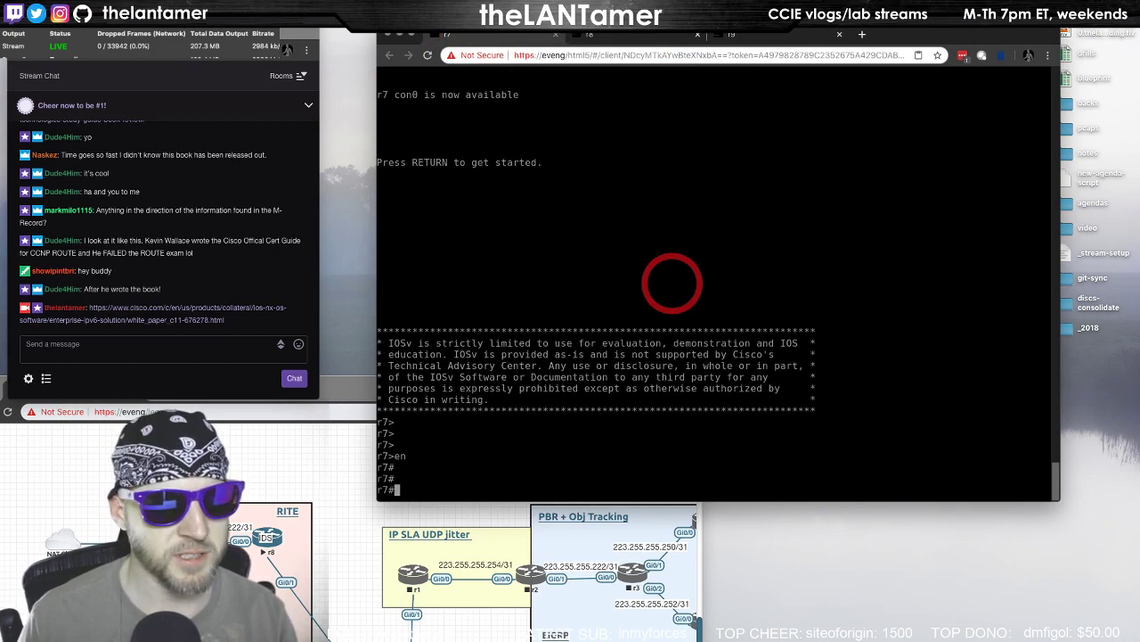
Test internet reachability from r7 by pinging 1.1.1.1
type("ping 1")
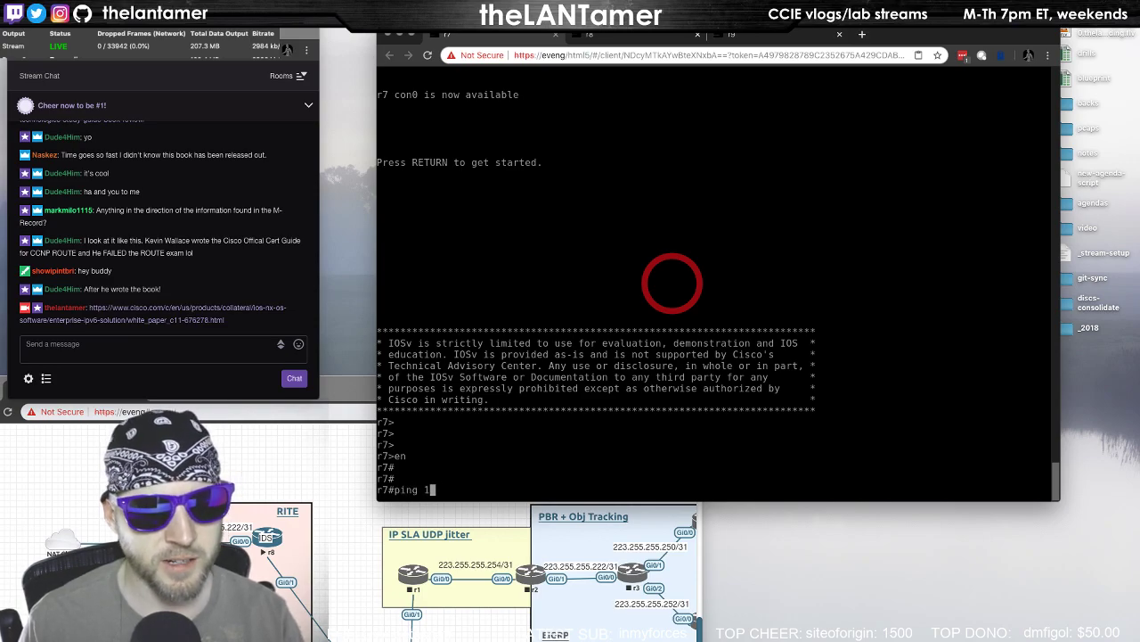
type(".1.1.1")
key("Return")
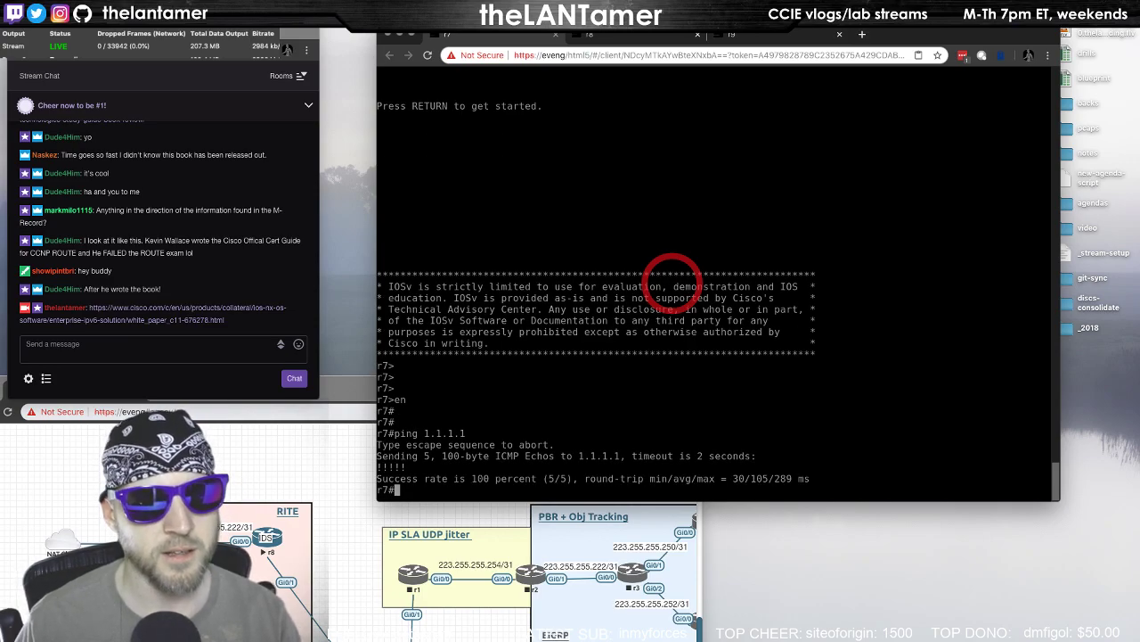
key("Return")
key("Return")
key("Return")
Switch to the r9 console and display its routing information with show ip route
left_click(603, 38)
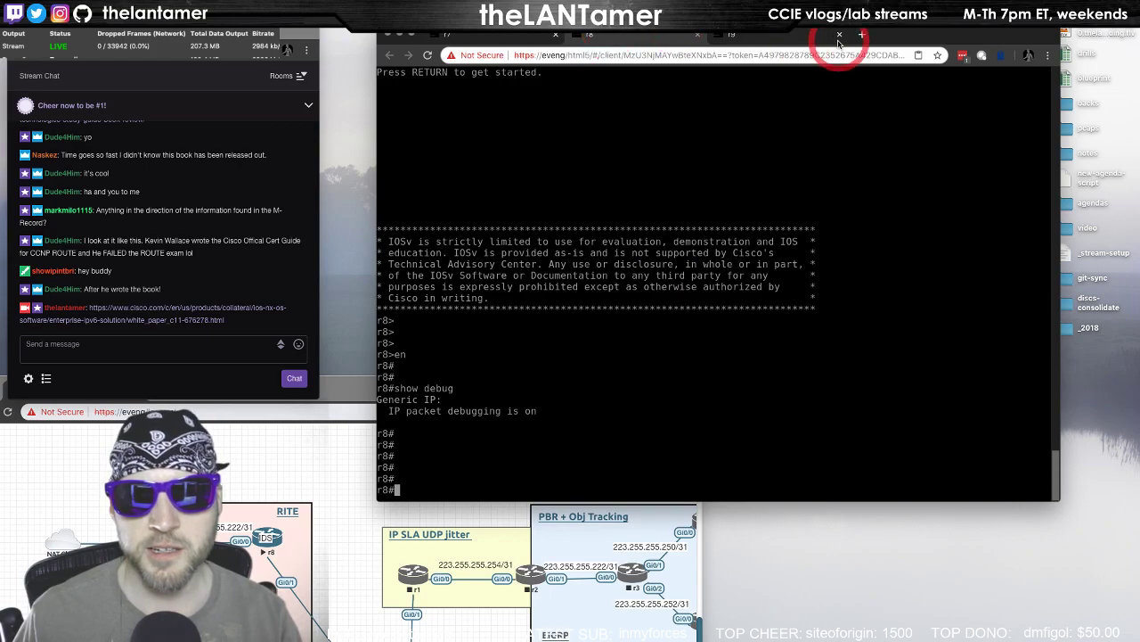
left_click(789, 40)
left_click(763, 204)
key("Return")
key("Return")
key("Return")
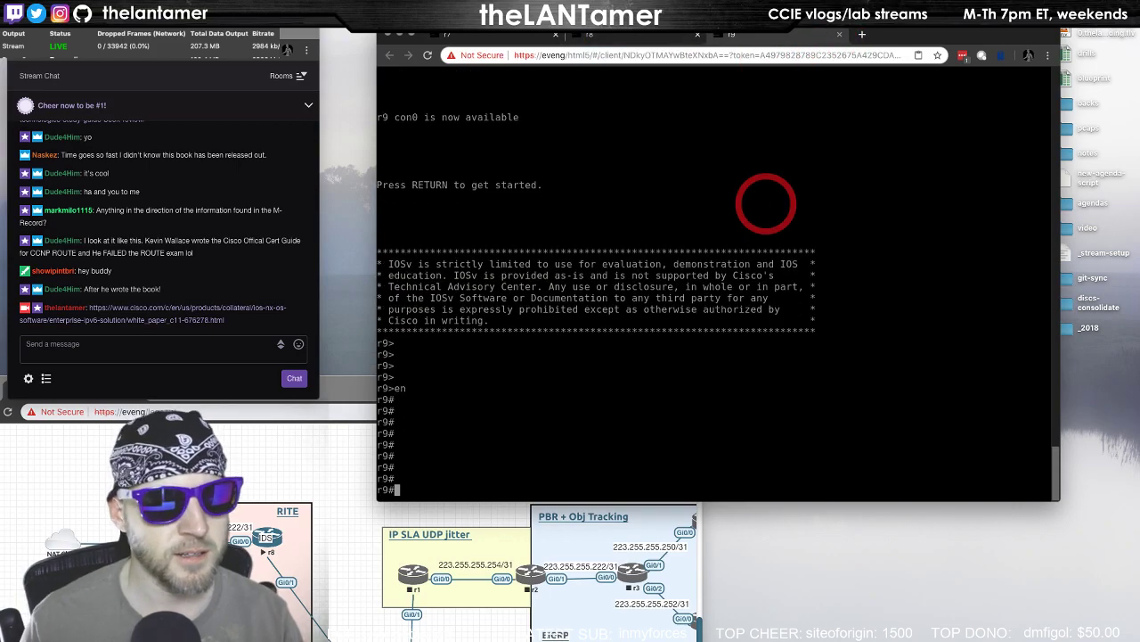
type("shwo i")
key("BackSpace")
key("BackSpace")
key("BackSpace")
key("BackSpace")
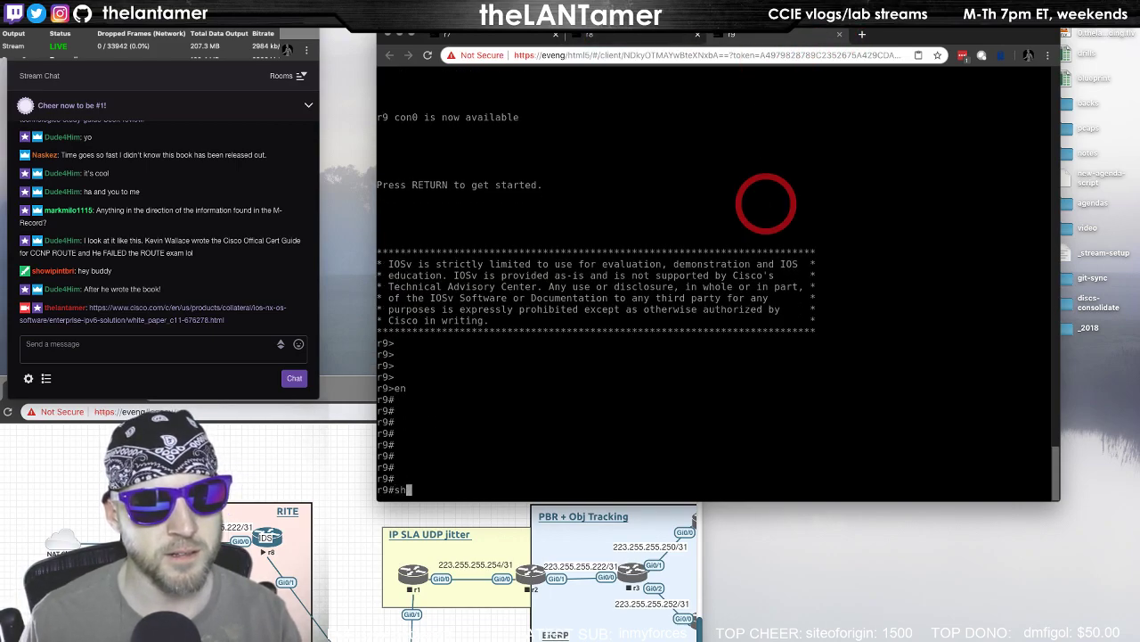
type("ow ip route")
key("Return")
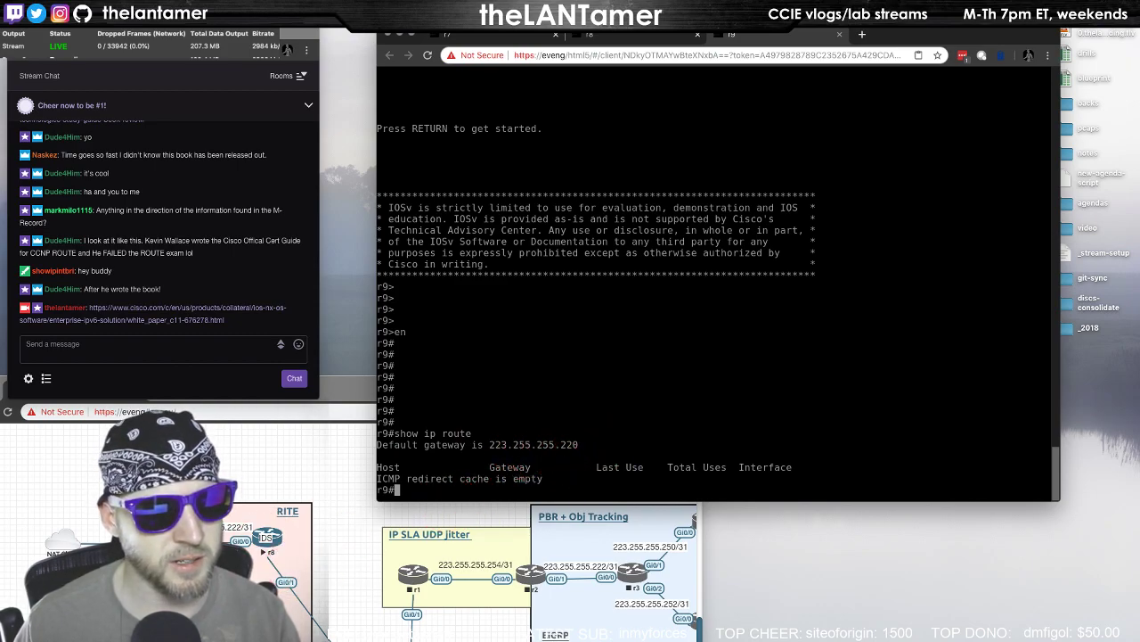
Ping 1.1.1.1 from r9 and abort the ping before all echoes are sent
type("ping")
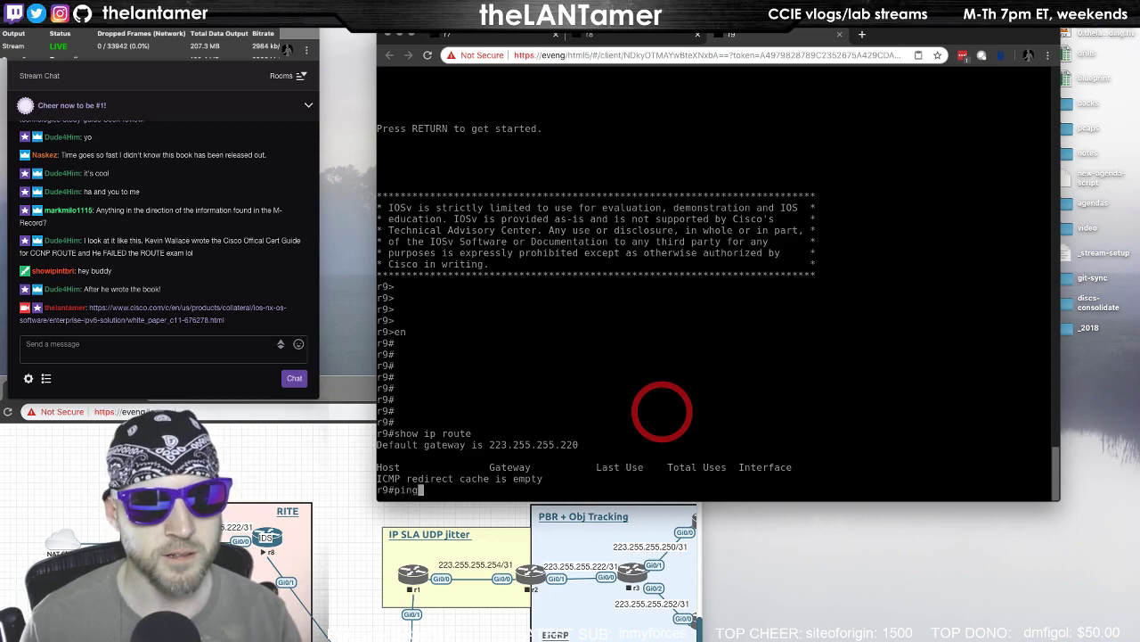
type(" 1.1.1.1")
key("Return")
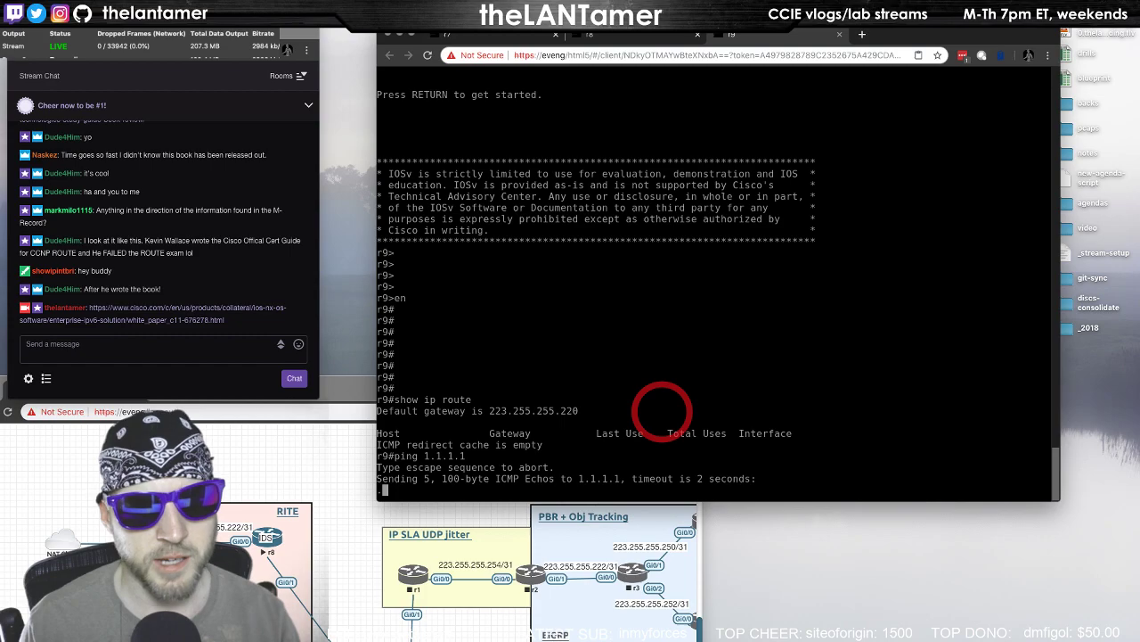
key("ctrl+shift+6")
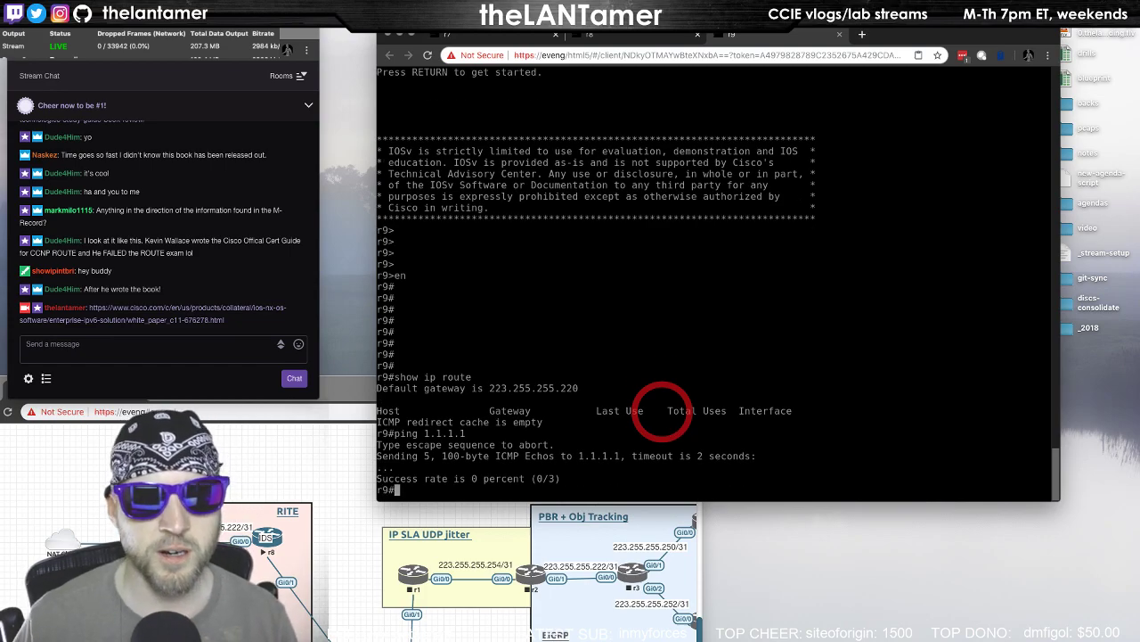
Review the ping output on r7, switch to the r8 console and ping 1.1.1.1 from there
left_click(486, 37)
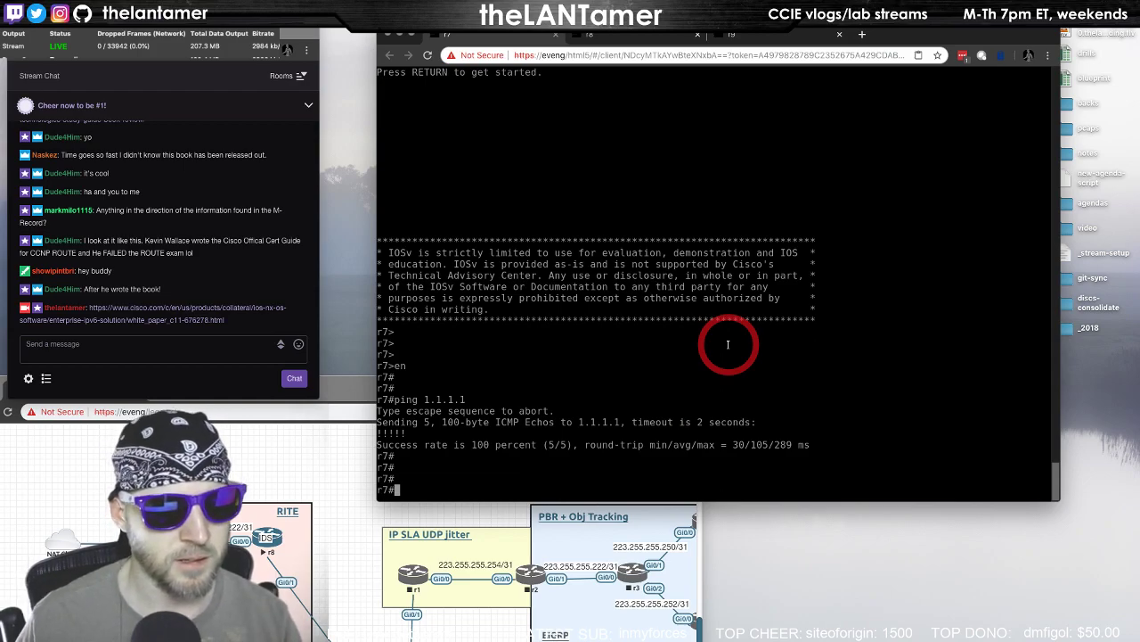
left_click(618, 37)
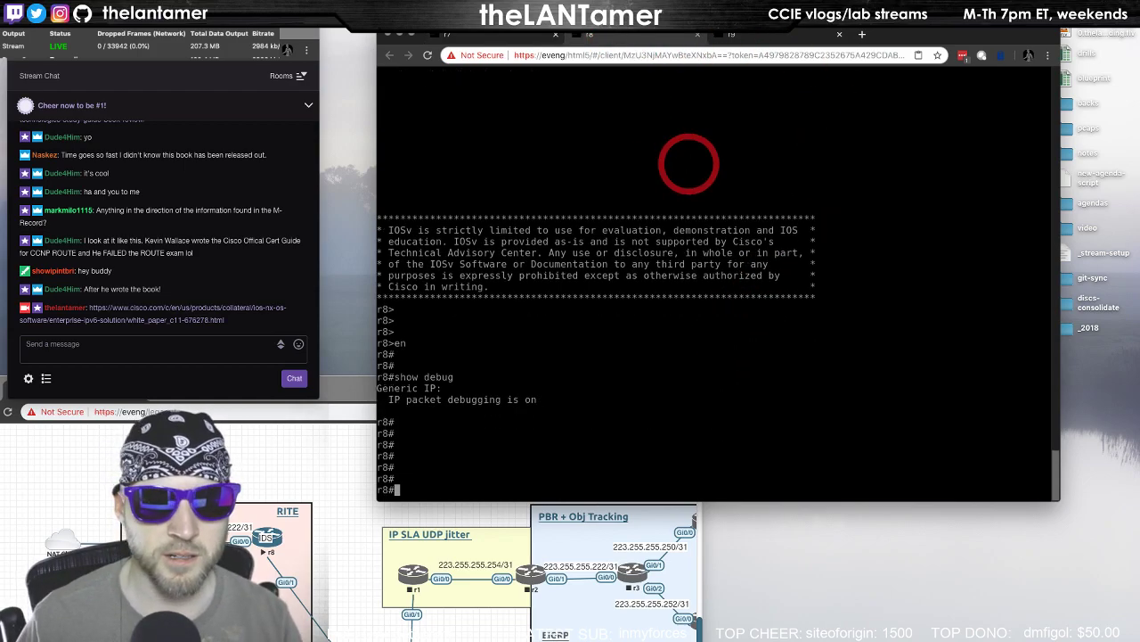
type("ping 1.1.1.1")
key("Return")
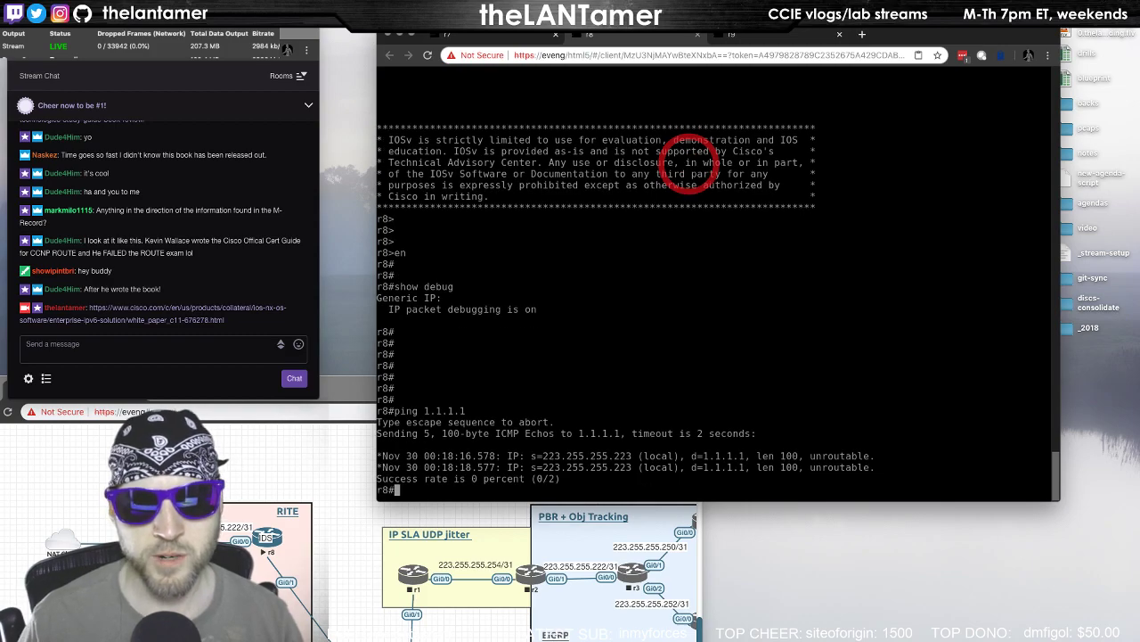
Show the IP routing table on r8
key("ctrl+shift+6")
key("Return")
key("Return")
type("show ip route")
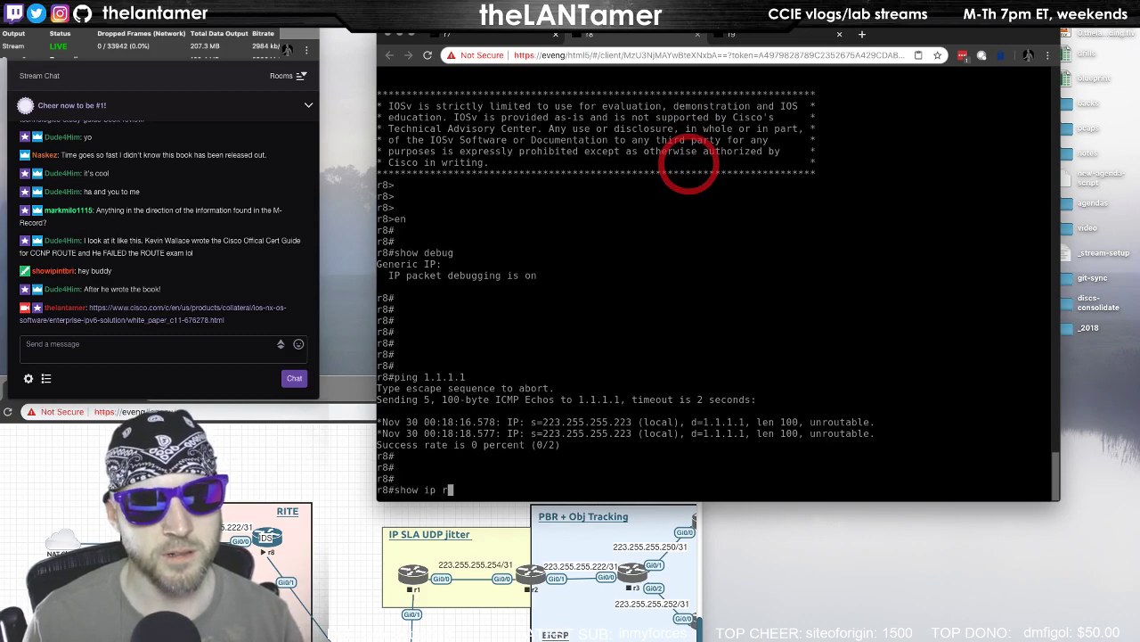
key("Return")
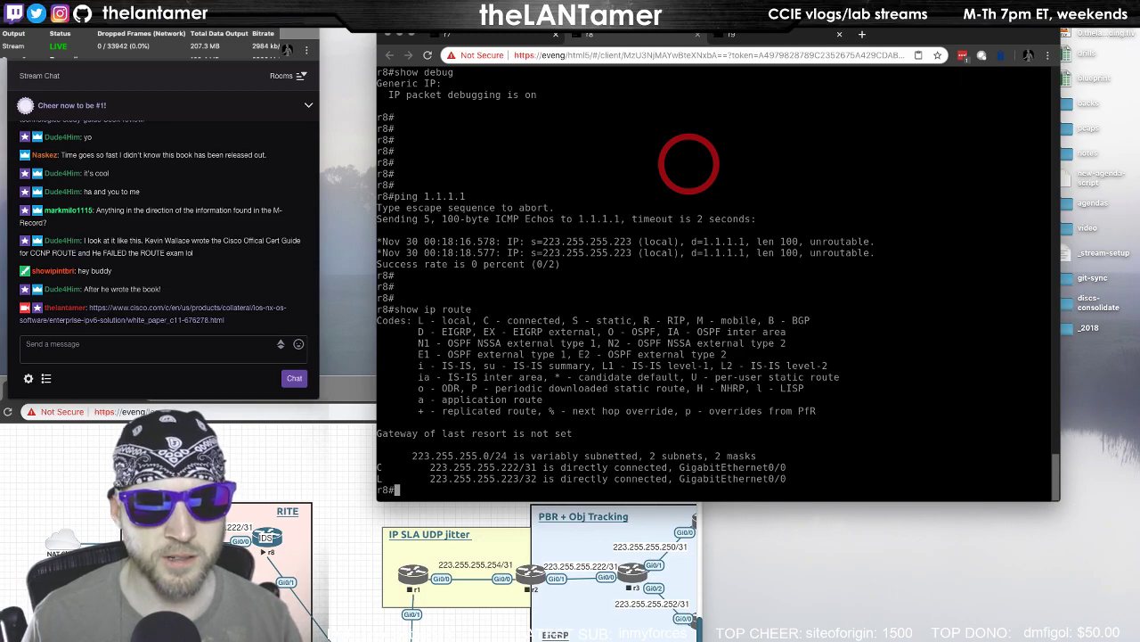
type("conf t")
key("Return")
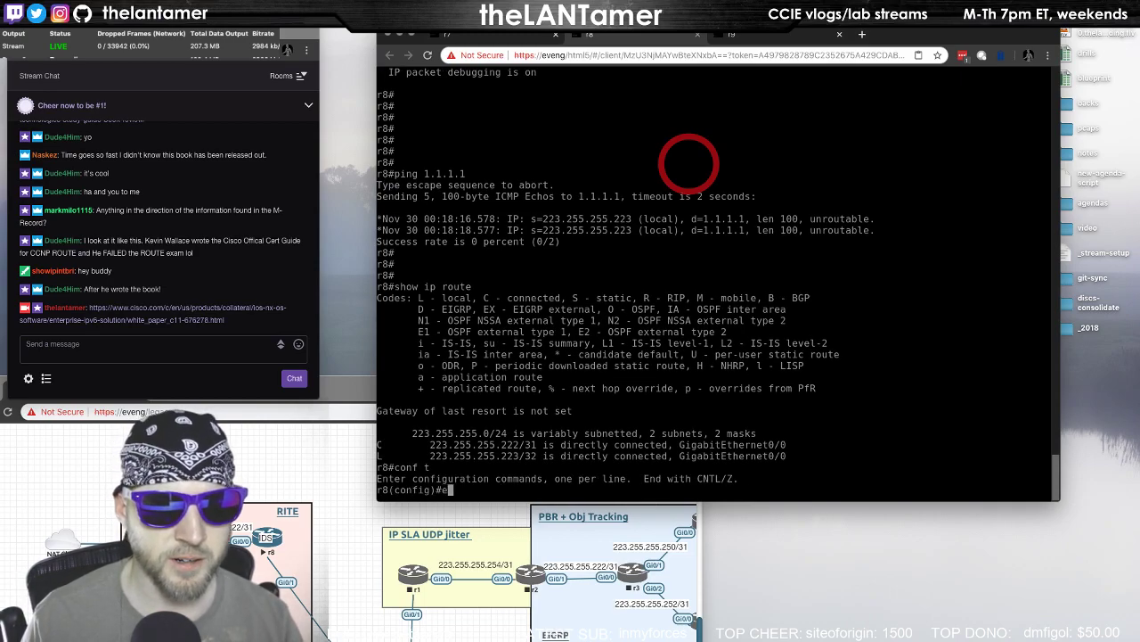
Try to add a static default route on r7 with next hop 223.255.255.220
left_click(485, 39)
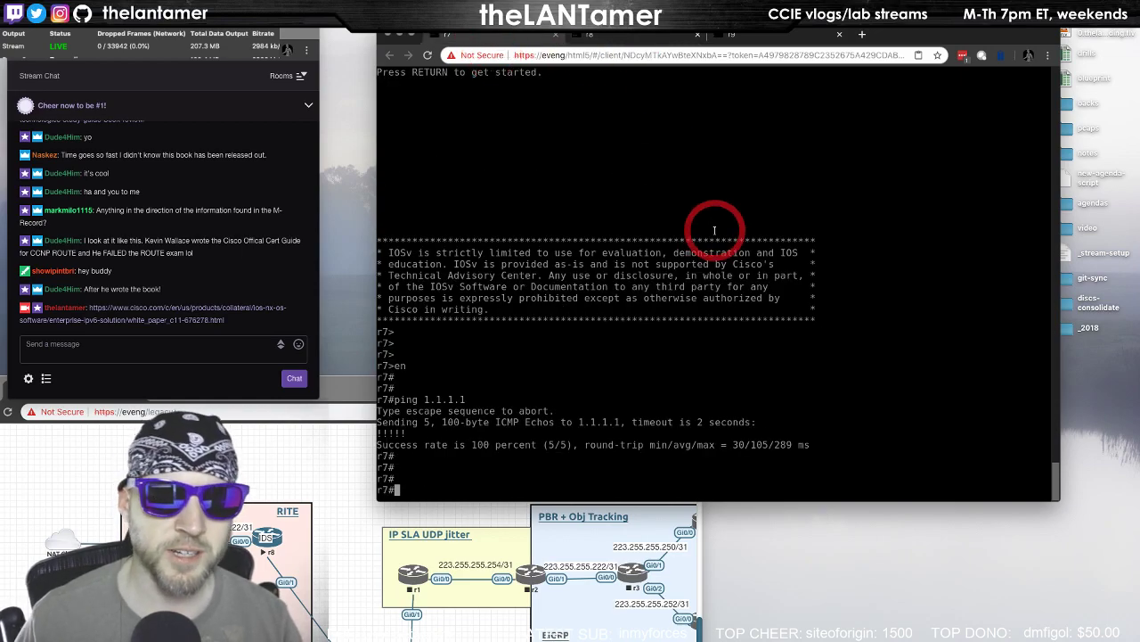
key("Return")
key("Return")
key("Return")
type("conf t")
key("Return")
type("ip")
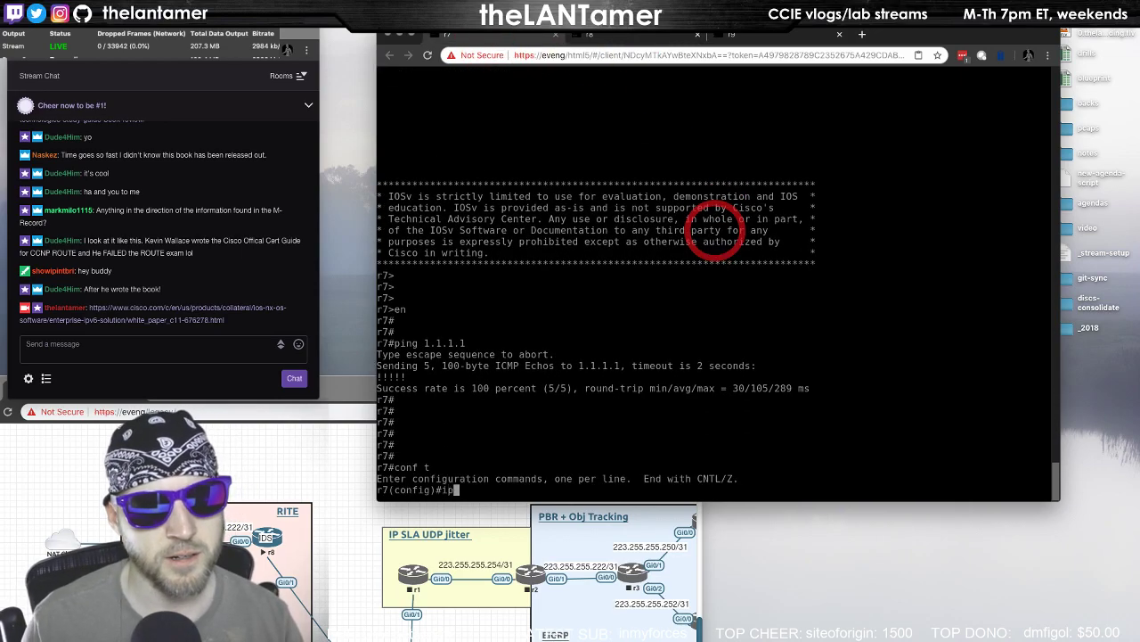
type(" route 0.0.0")
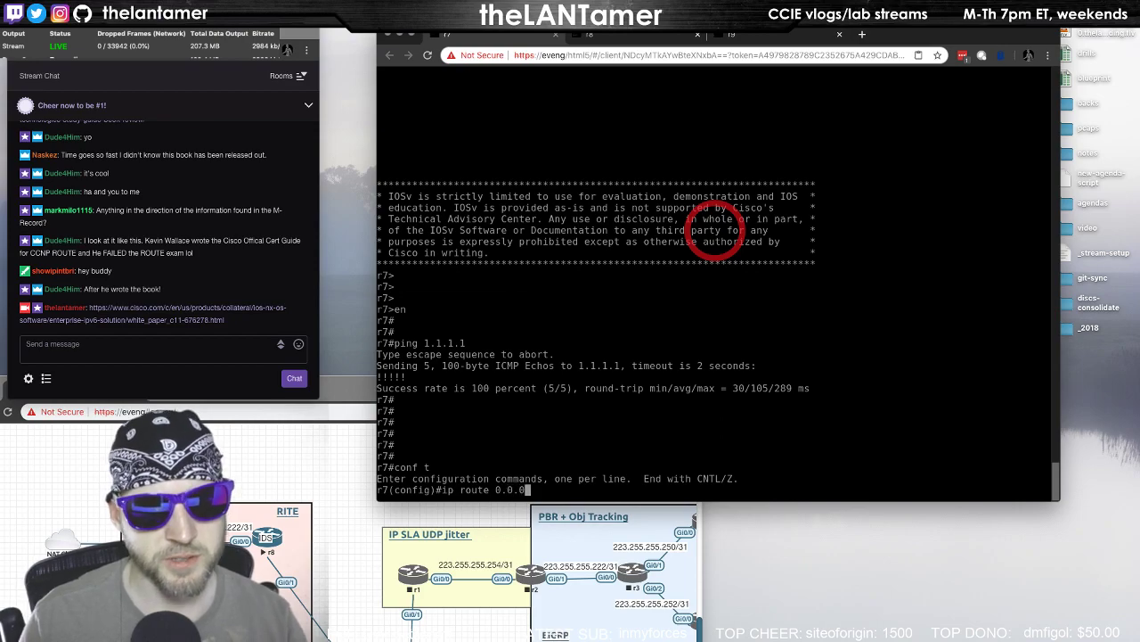
type(".0 0.0.0.0 ")
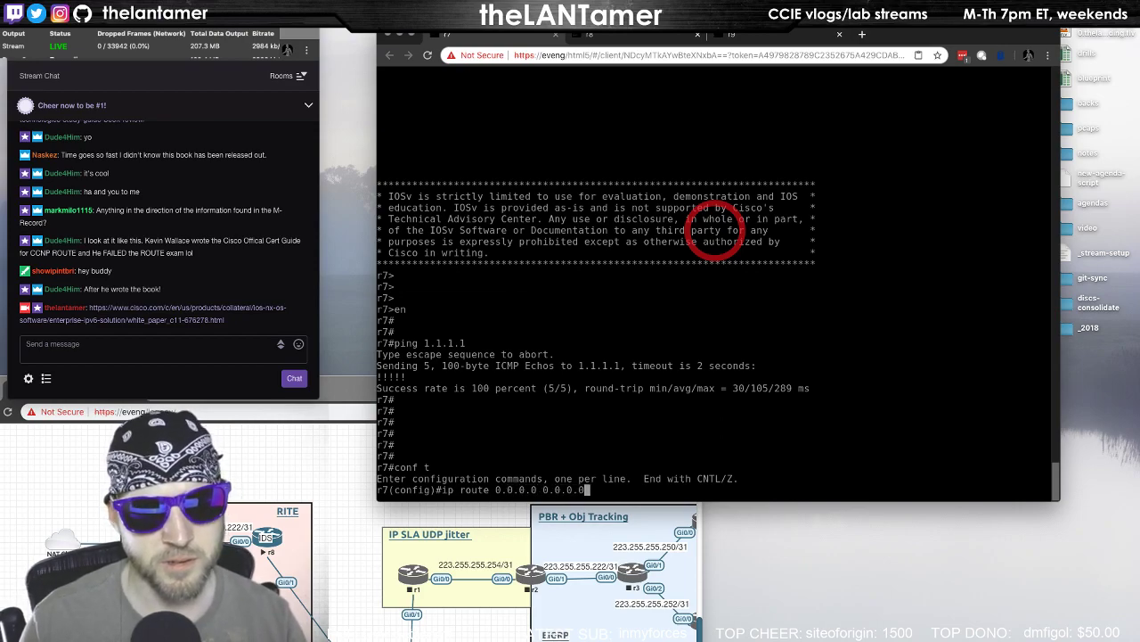
type("223.2")
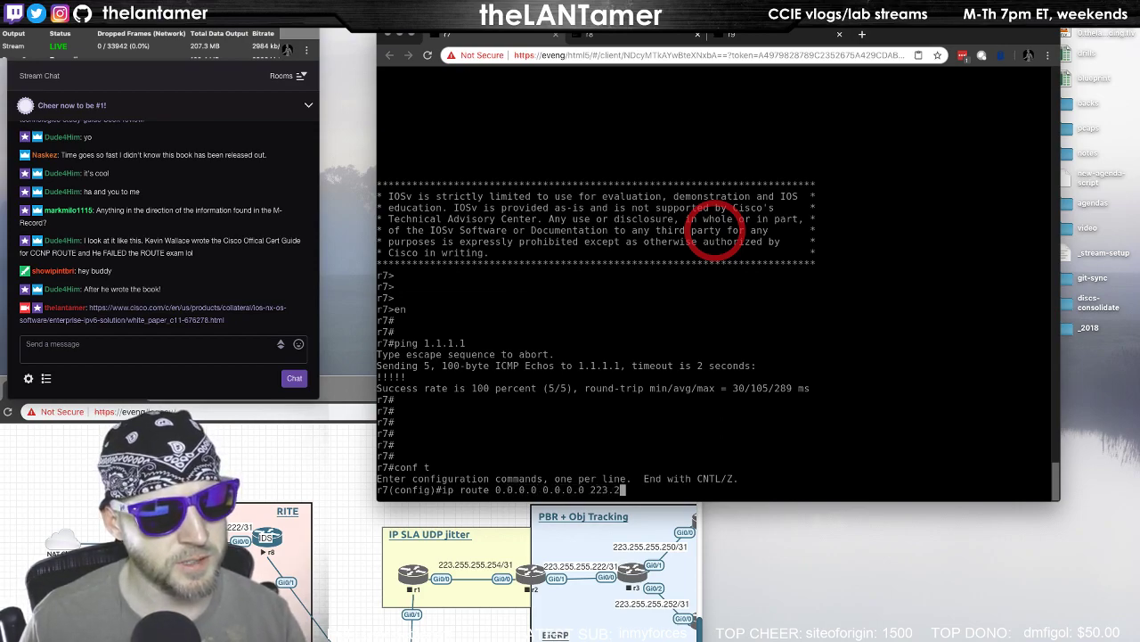
type("55.255.220")
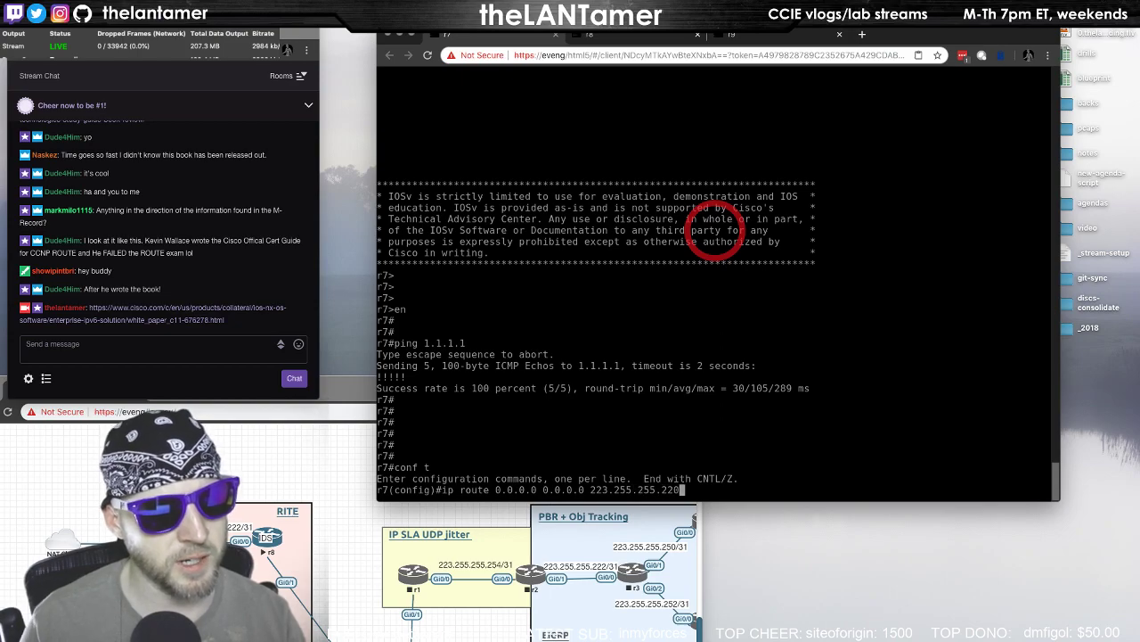
key("Return")
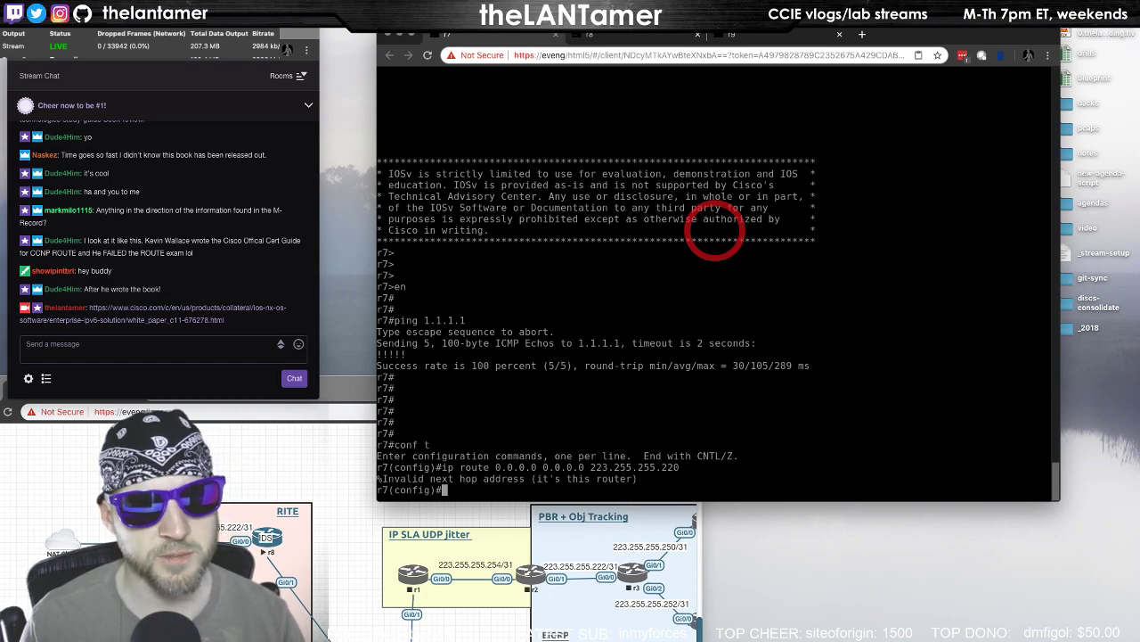
Exit configuration mode on r7 and show its IP interface brief summary
type("end")
key("Return")
key("Return")
key("Return")
type("show ip ")
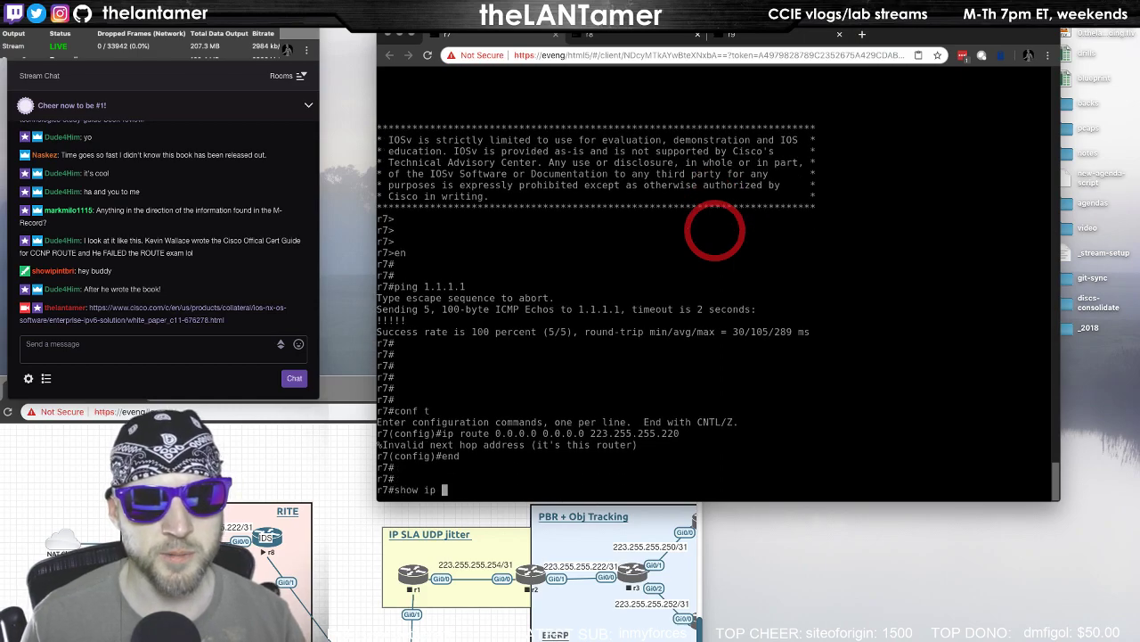
type("int b")
key("Return")
key("Return")
key("Return")
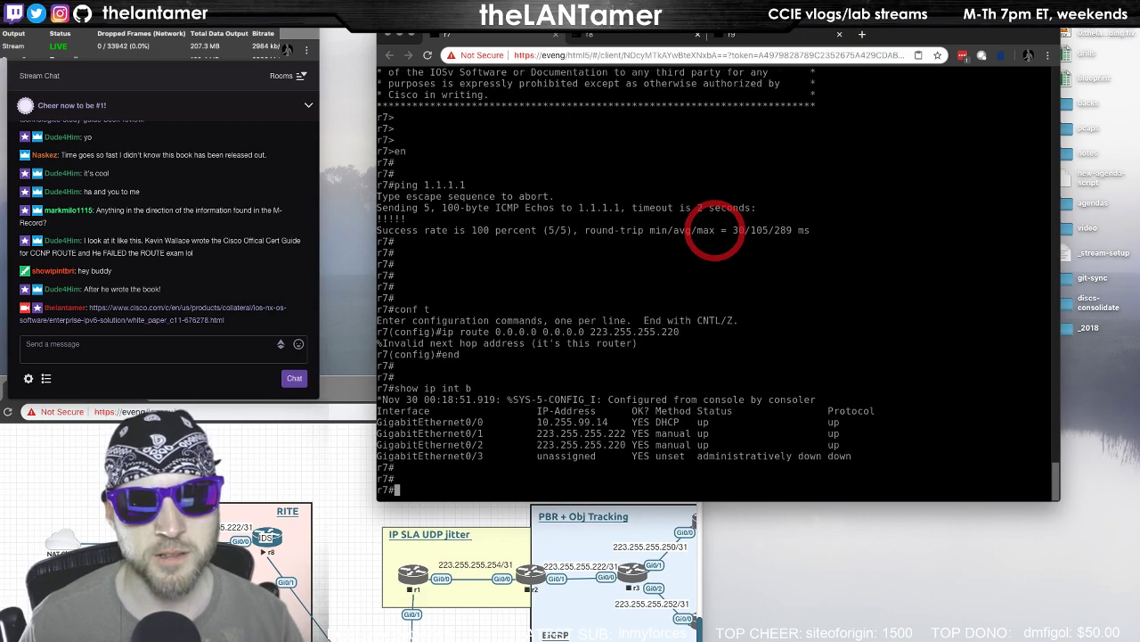
key("Return")
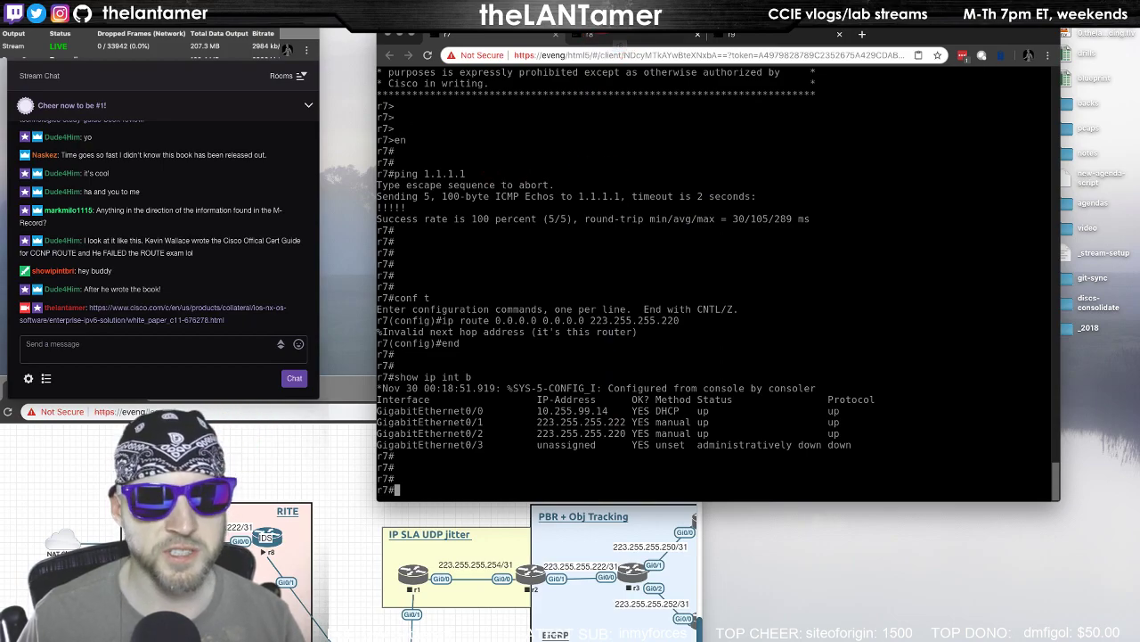
left_click(619, 36)
key("Return")
key("Return")
key("Return")
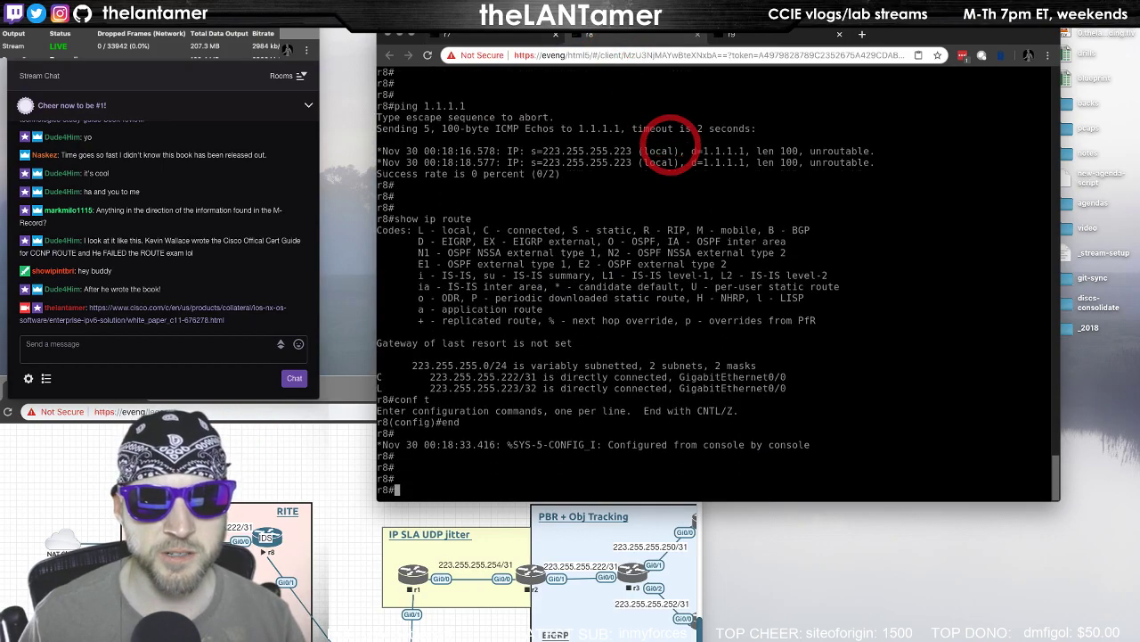
type("conf t")
key("Return")
type("ip route")
Add a static default route on r9 with next hop 223.255.255.220 and exit configuration mode
key("ctrl+Tab")
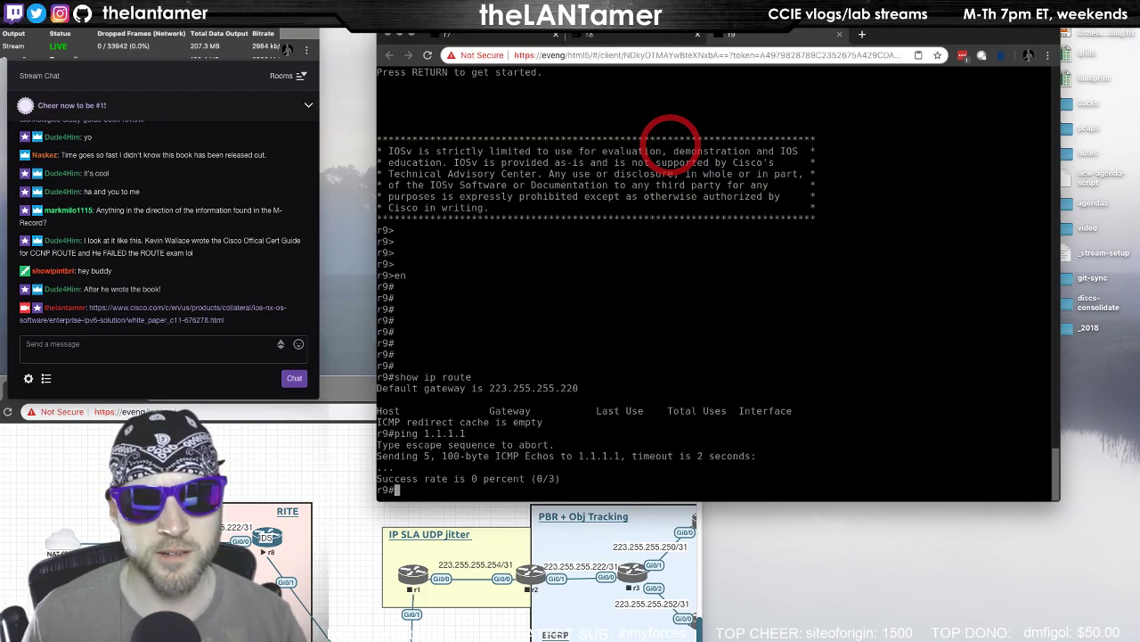
type("conf t")
key("Return")
type("ip route 0.0")
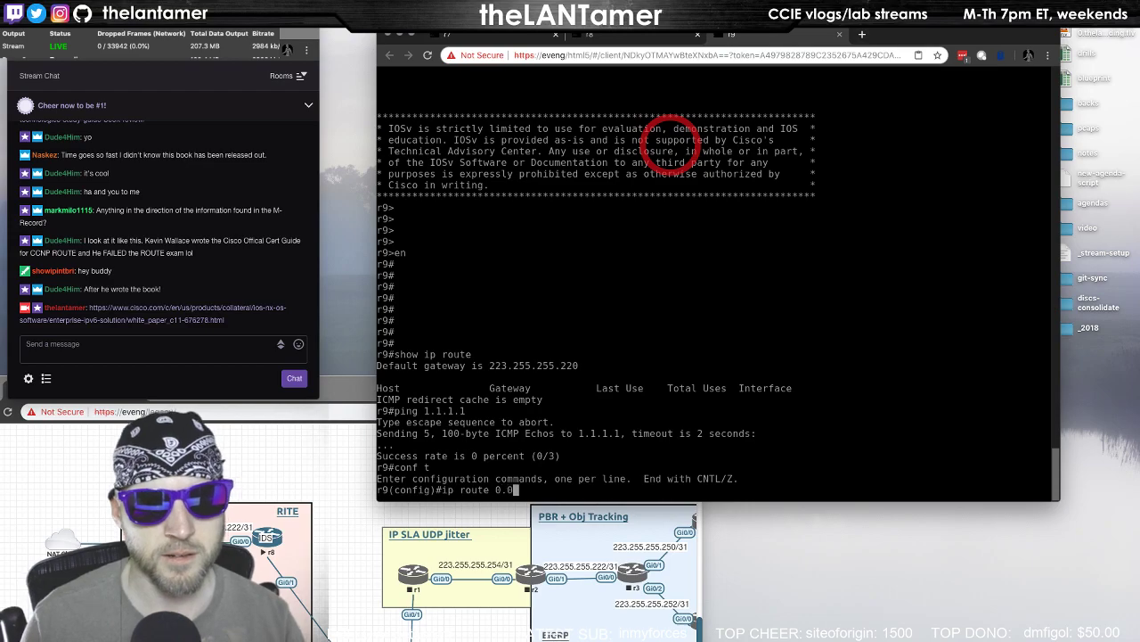
type(".0.0 0.0.0")
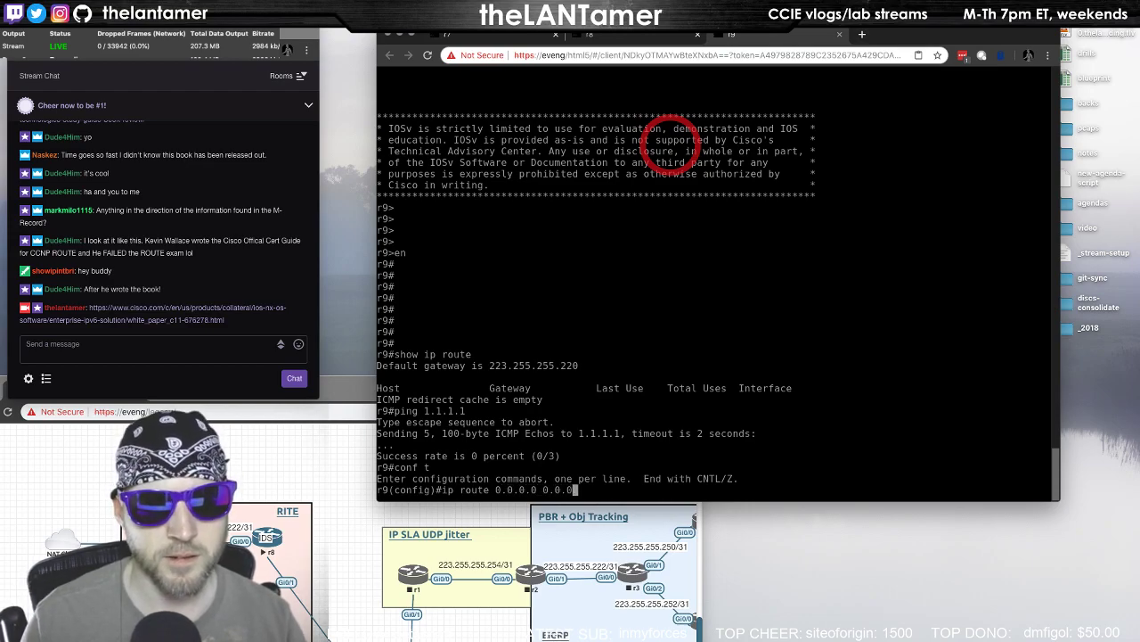
type(".0 ")
type("223.255.255.220")
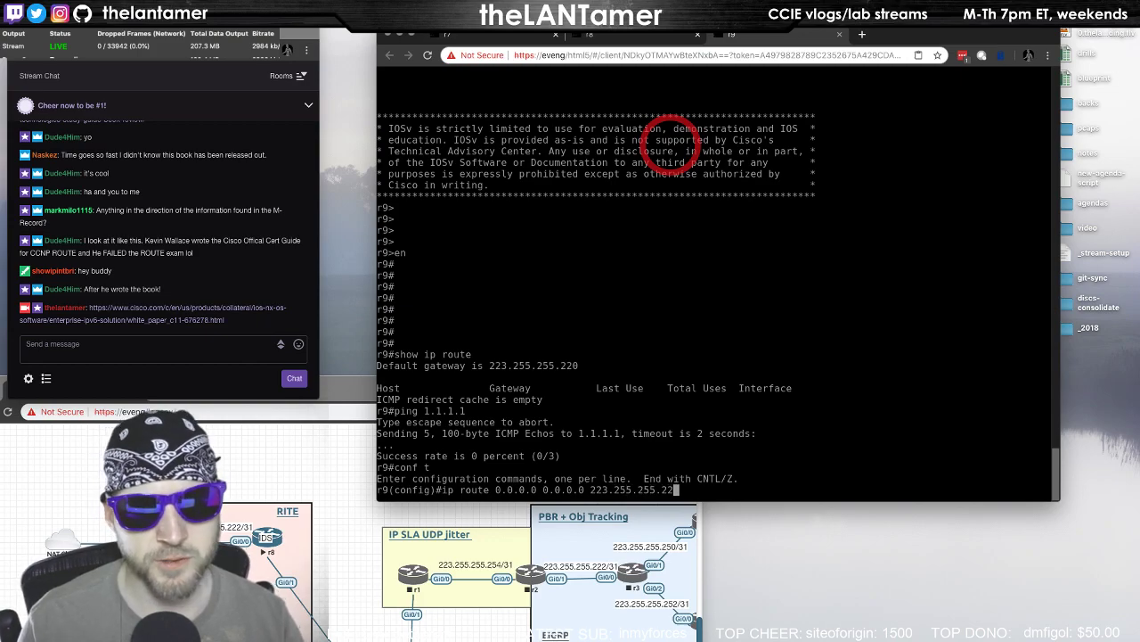
key("Return")
type("end")
key("Return")
key("Return")
key("Return")
key("Return")
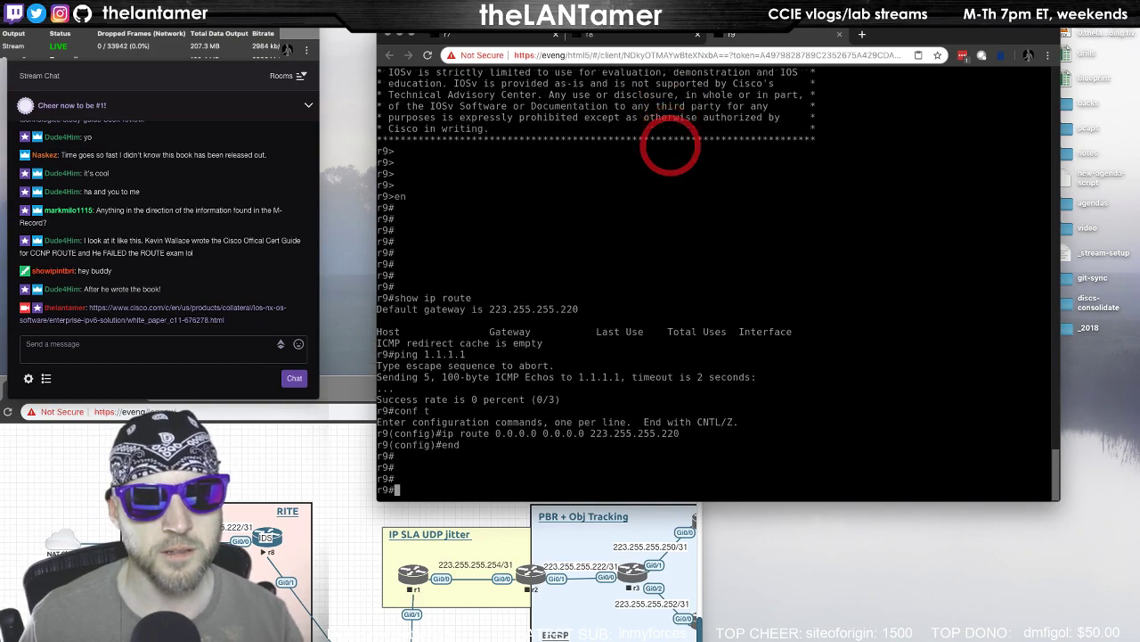
Ping 1.1.1.1 from r9 by recalling the earlier ping command
key("Up")
key("Up")
key("Up")
key("Down")
key("Return")
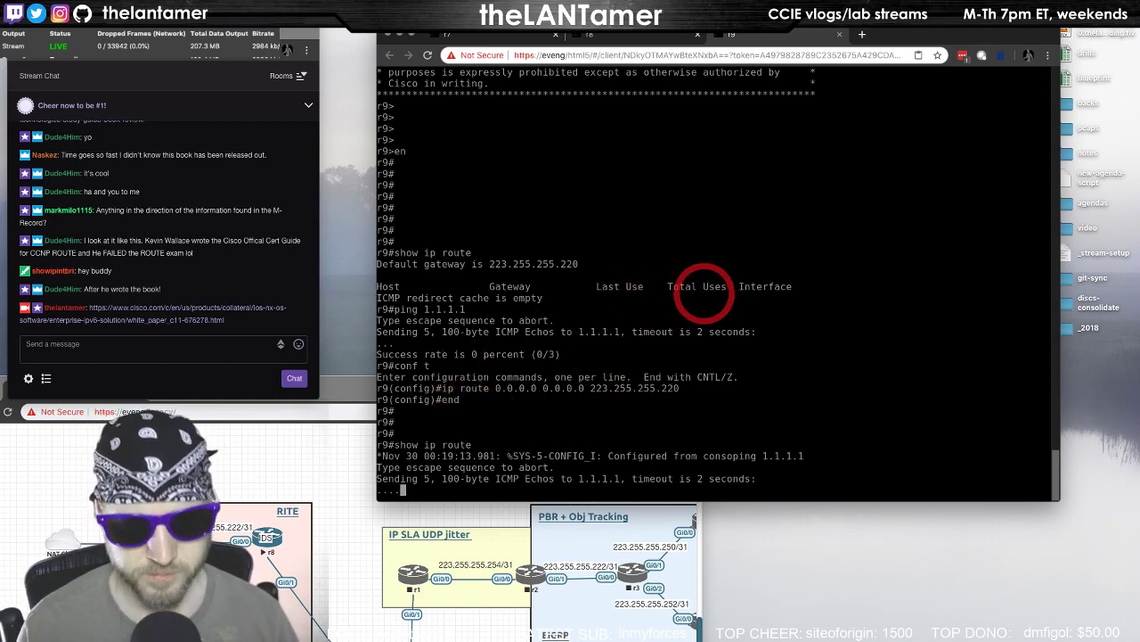
Show the IP routing table on r9
key("Return")
key("Return")
type("show ip route")
key("Return")
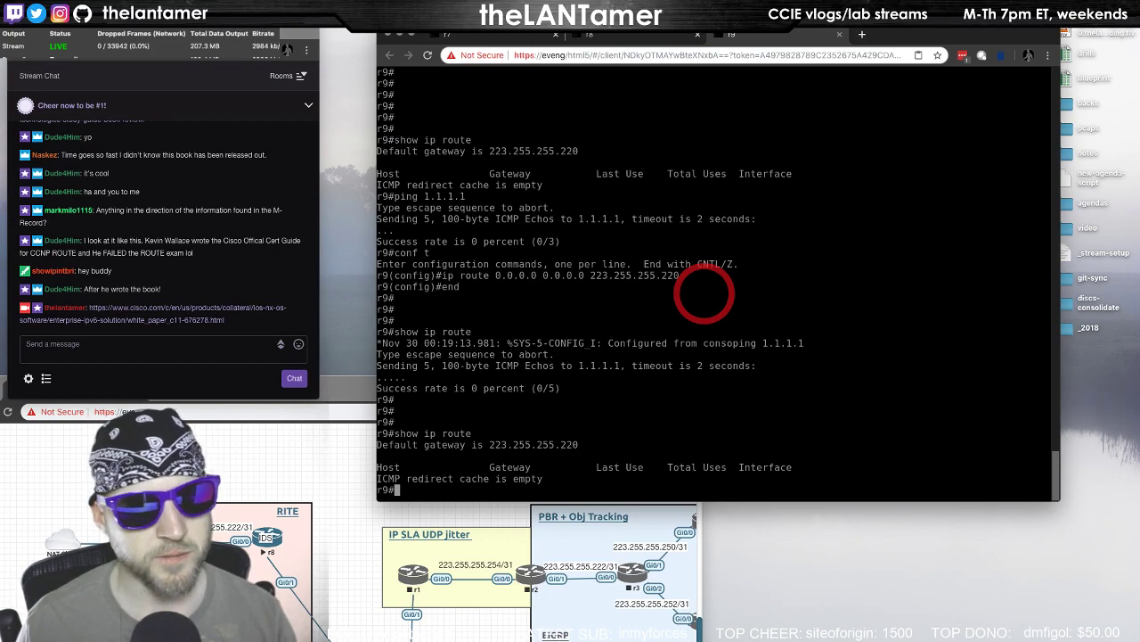
Ping the gateway 223.255.255.220 from r9 to test the direct link
type("ping 223.")
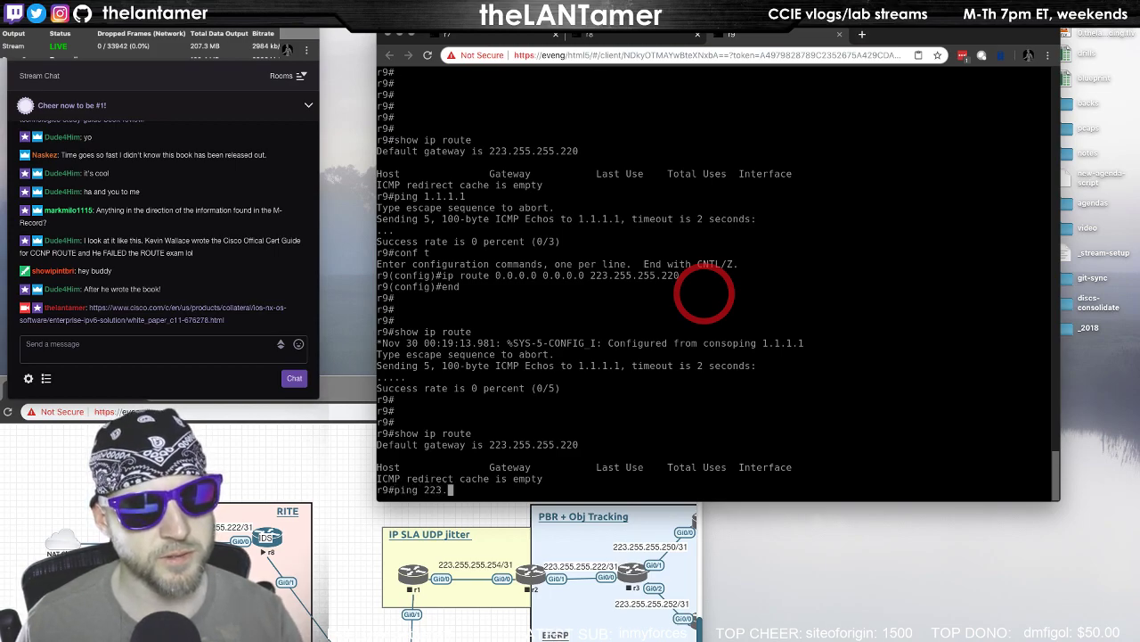
type("255.255.220")
key("Return")
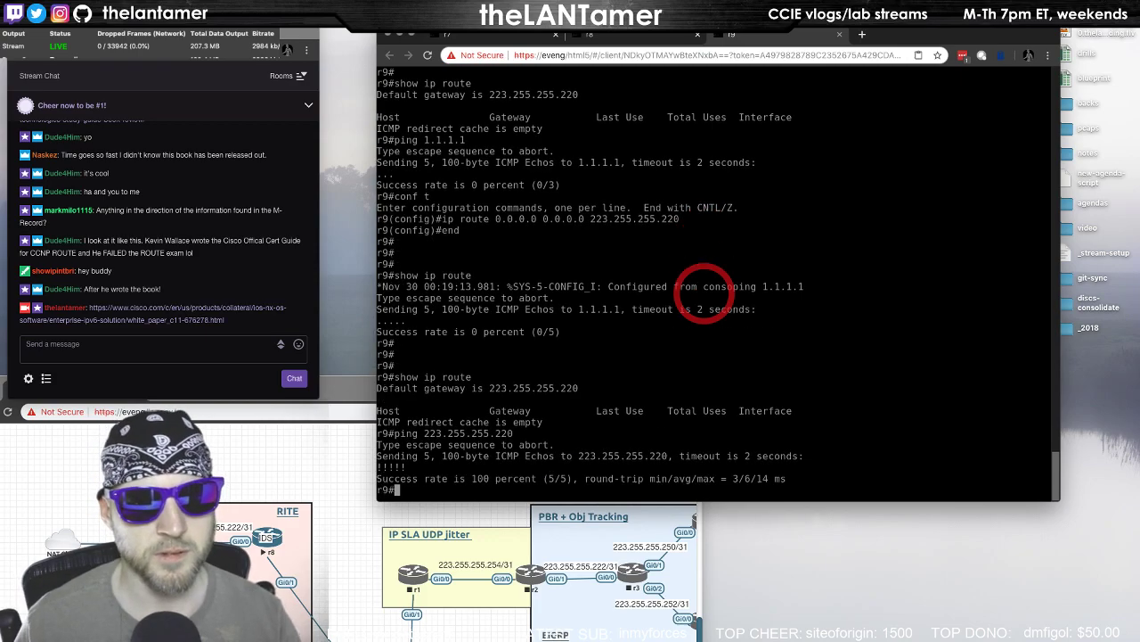
key("Return")
key("Return")
key("Return")
key("Return")
key("Return")
key("Return")
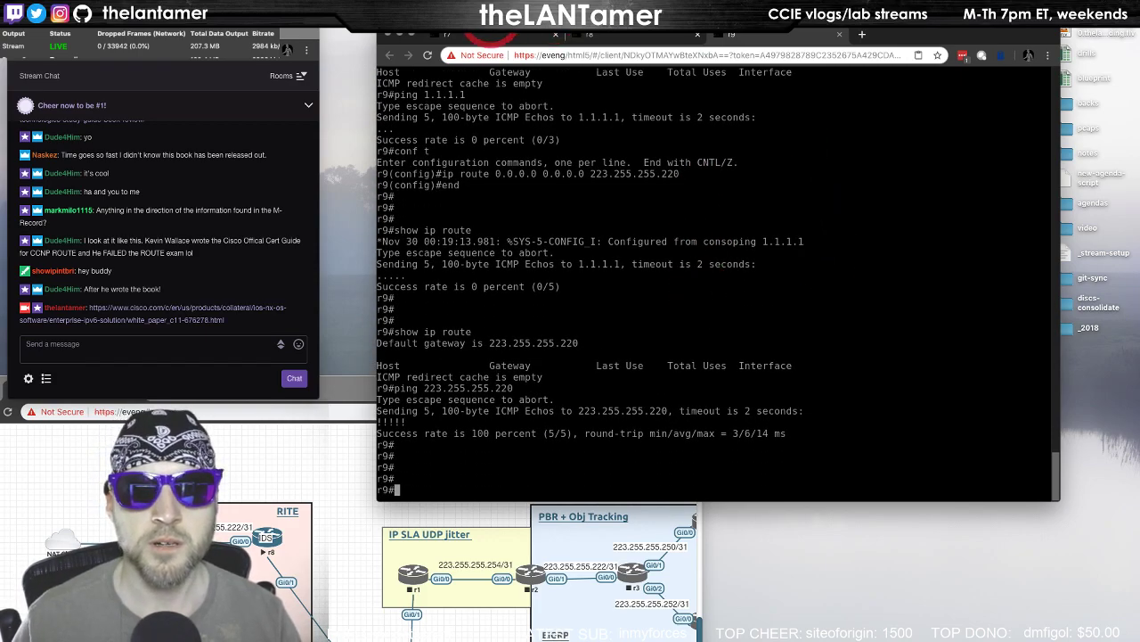
Return to the r7 console and show the IP interface brief summary again
left_click(486, 36)
type("sh")
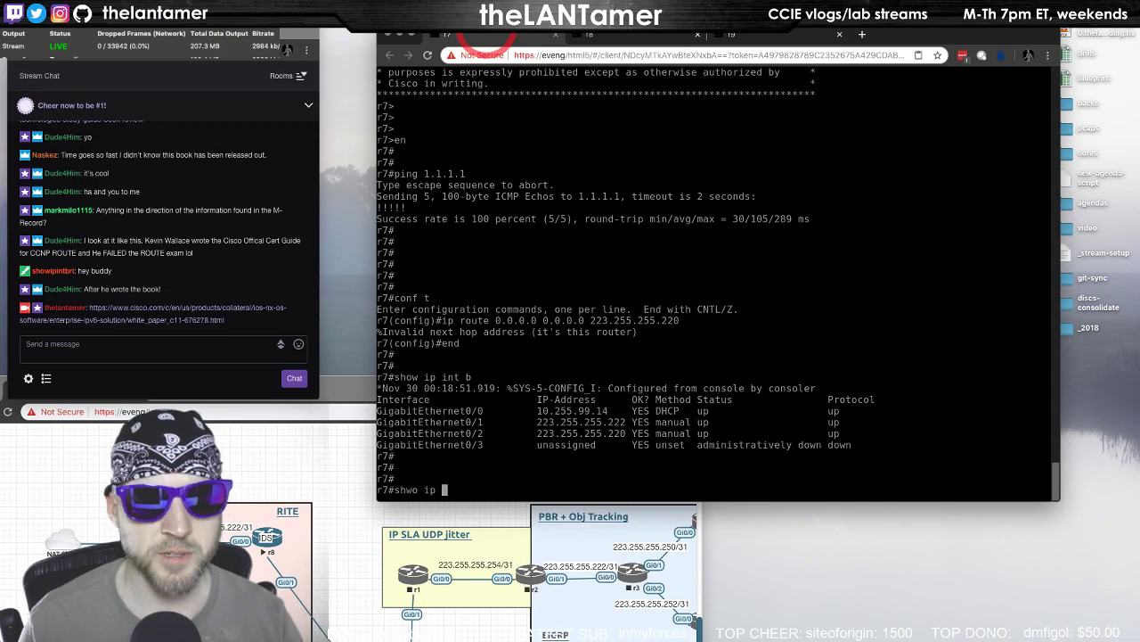
type("ow ip int br")
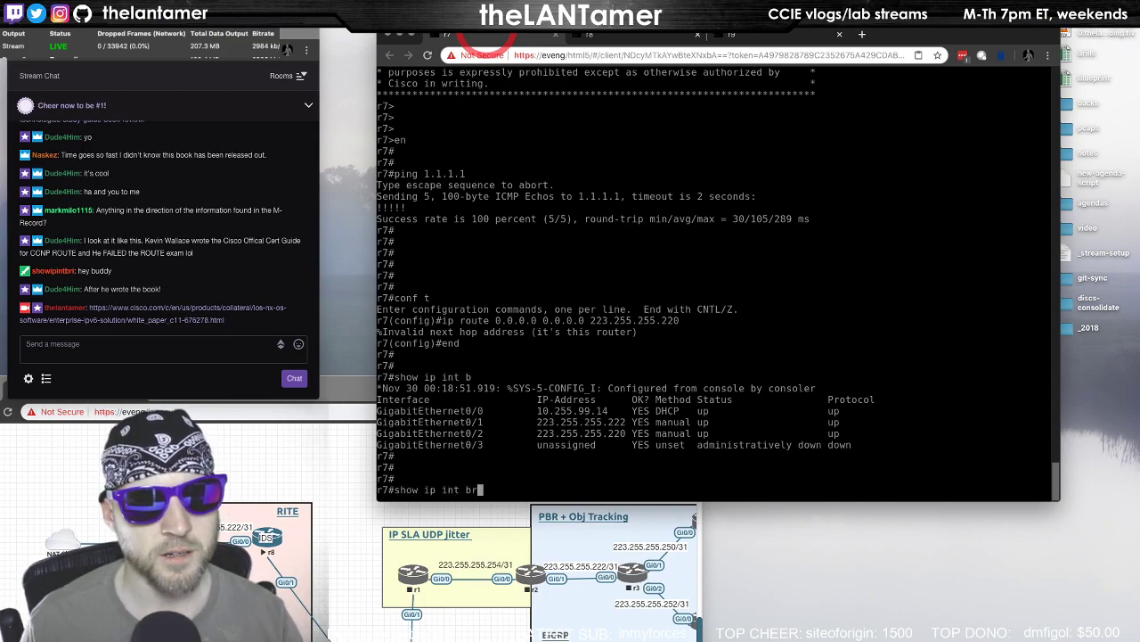
key("Return")
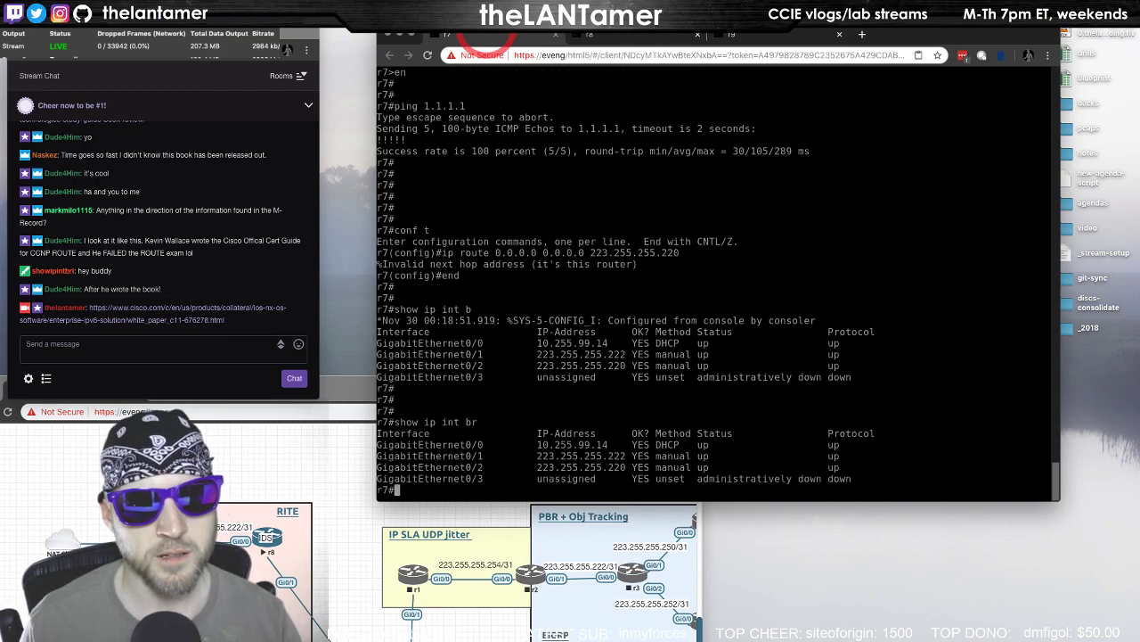
Ping 223.255.255.221 from r7 to test reachability of r9
type("ping 223.255.2")
type("55.255.221")
key("Return")
key("Return")
key("Return")
key("Return")
key("Return")
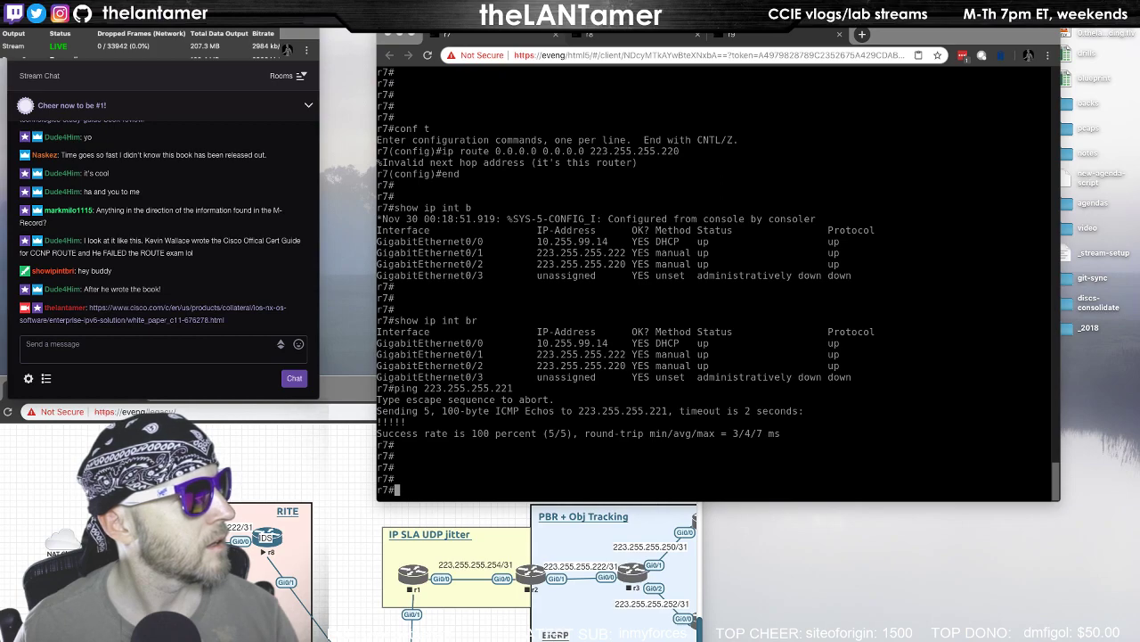
key("Return")
key("Return")
key("Return")
key("Return")
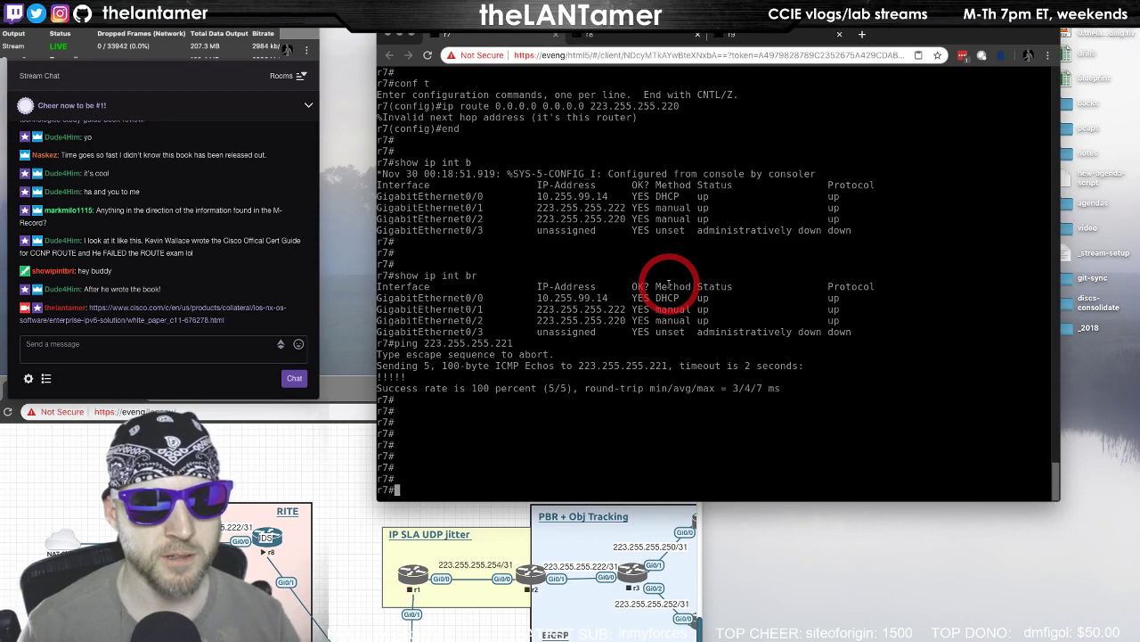
Reposition the EVE topology window slightly and enter global configuration mode on r7
left_click_drag(356, 402, 370, 380)
left_click(657, 303)
type("conf t")
key("Return")
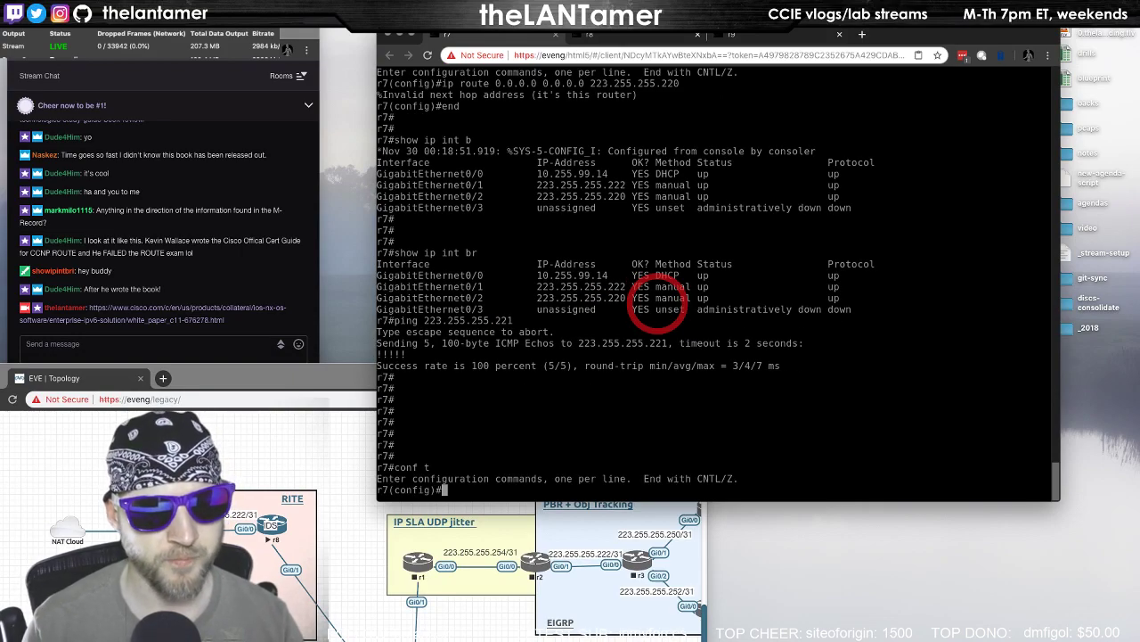
type("ip nat u")
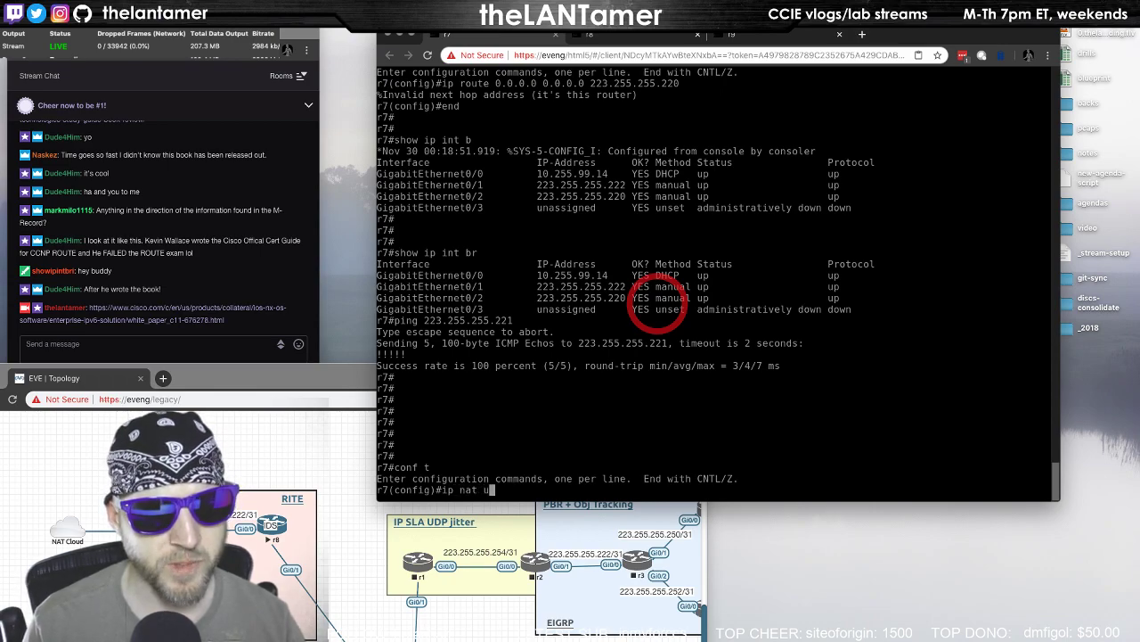
key("BackSpace")
key("BackSpace")
key("BackSpace")
key("BackSpace")
key("BackSpace")
key("BackSpace")
key("BackSpace")
key("BackSpace")
List the available options of the ip access-list command and the number ranges of the access-list command on r7
type("ip ac")
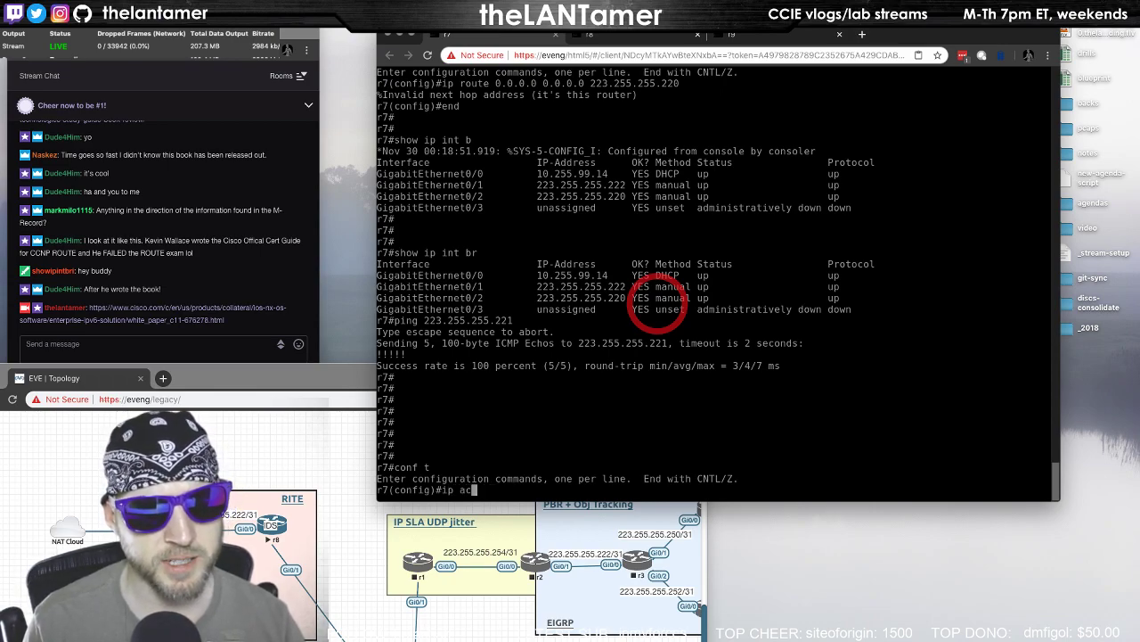
type("cess-list ?")
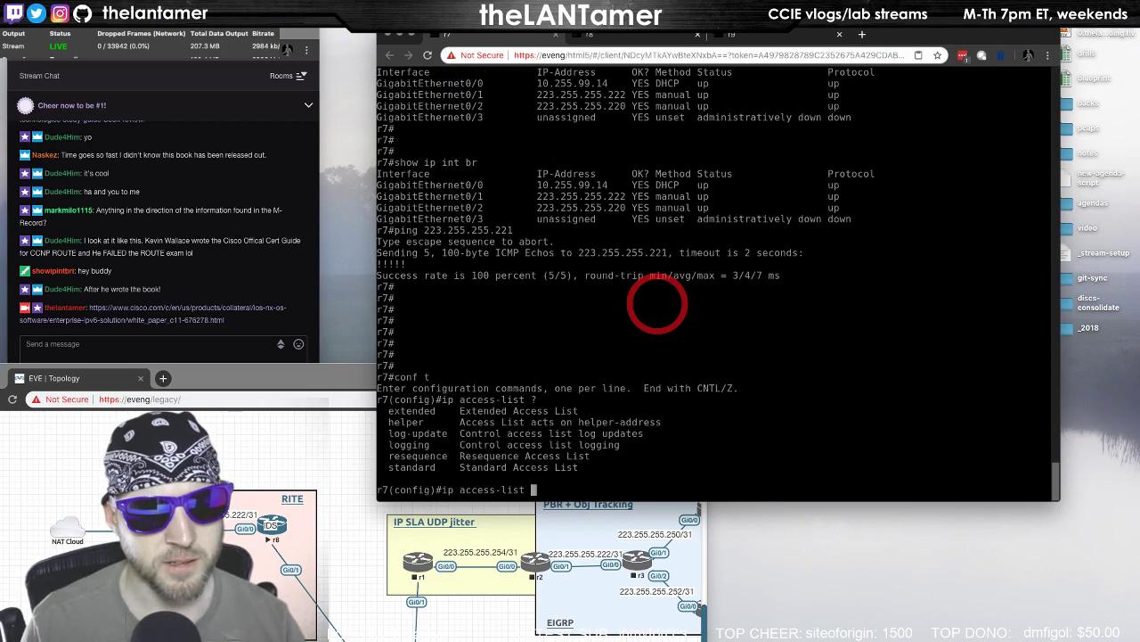
key("ctrl+u")
type("access-lis")
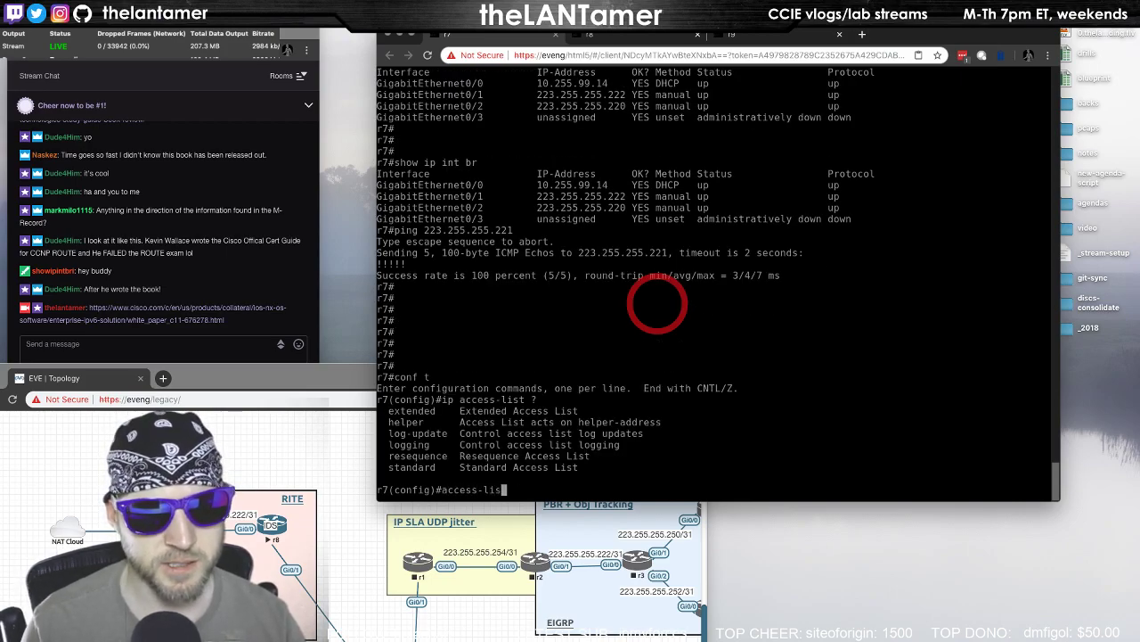
type("t ?")
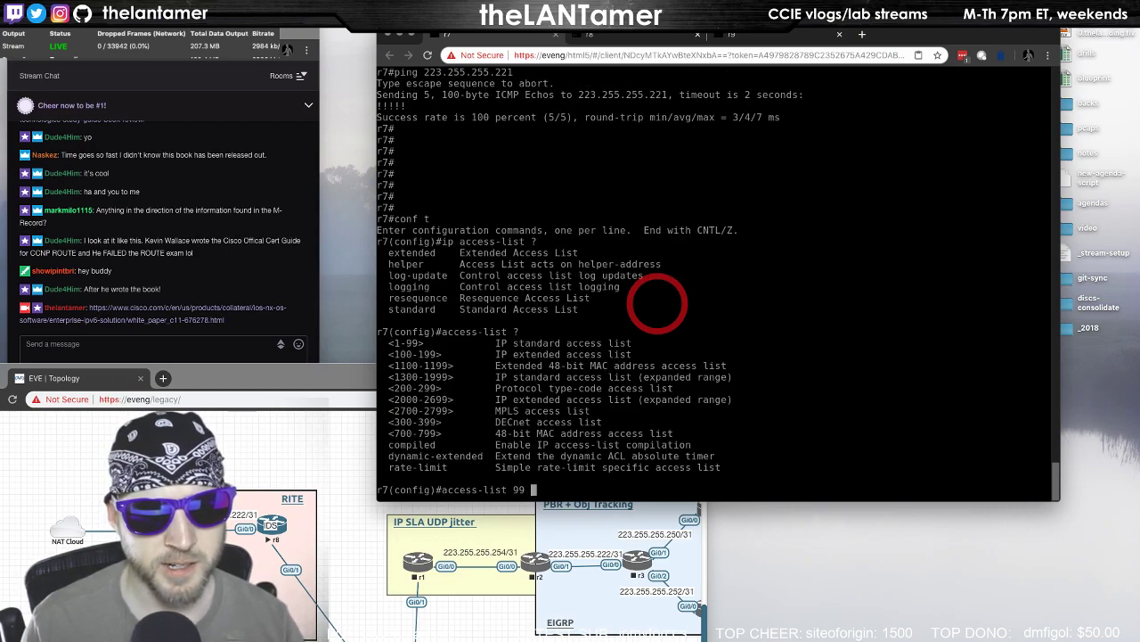
Start a permit entry for access list 99 on r7 and list its source address options
type("permit ")
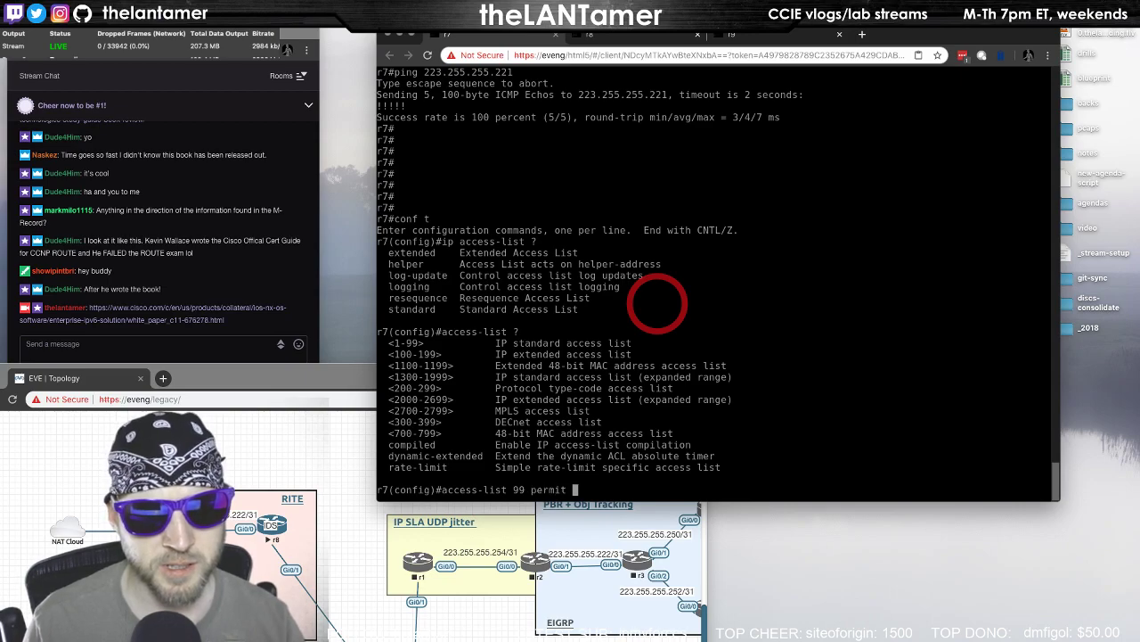
type("223.")
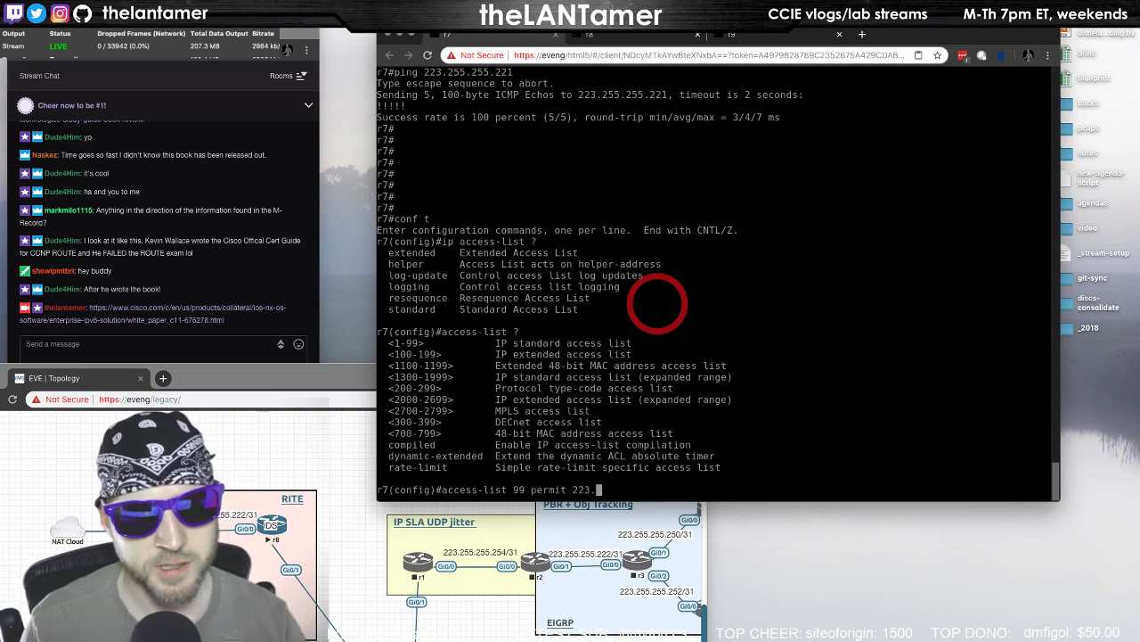
type("255.255")
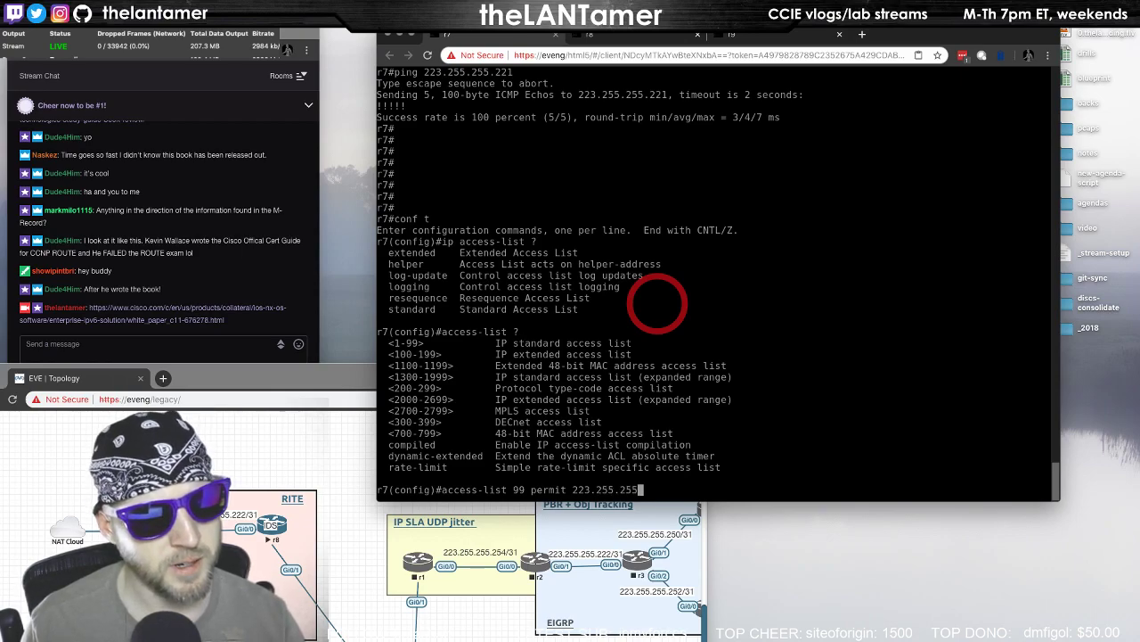
key("BackSpace")
key("BackSpace")
key("BackSpace")
key("BackSpace")
key("BackSpace")
key("BackSpace")
key("BackSpace")
key("BackSpace")
key("BackSpace")
key("BackSpace")
key("BackSpace")
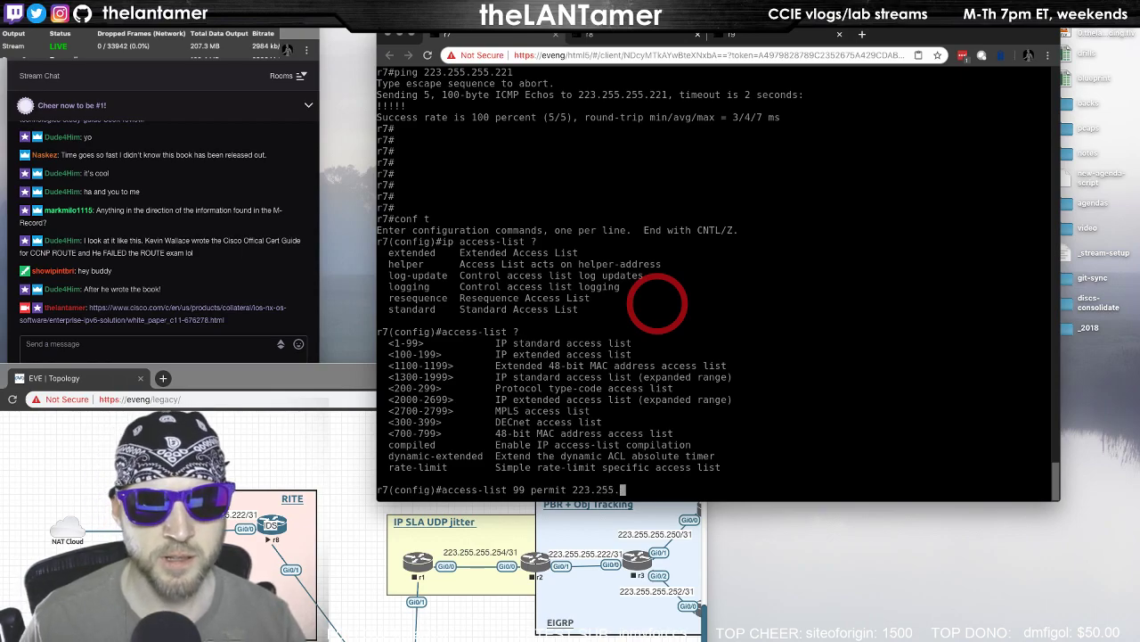
type("?")
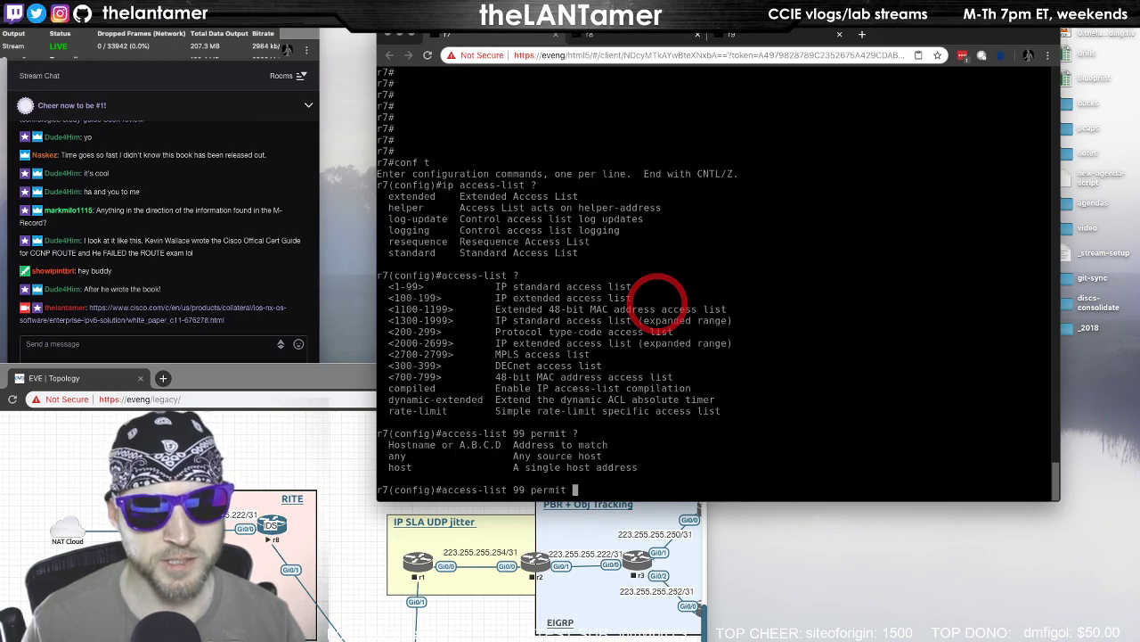
Complete the access list 99 entry so that it permits host 223.255.255.221
type("host ")
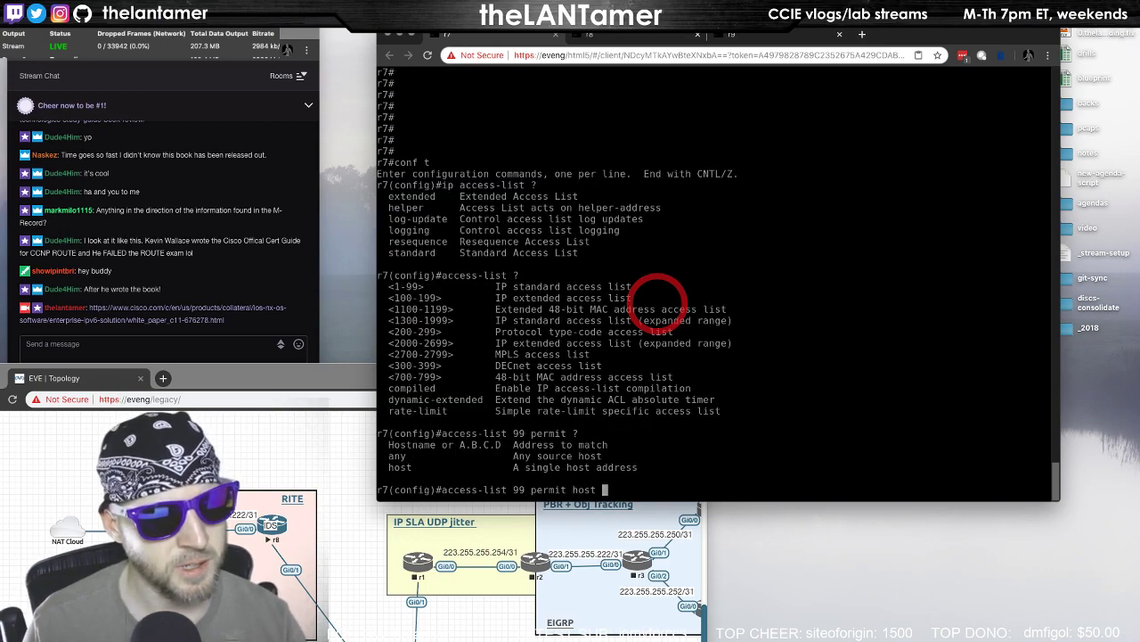
type("223.255.255")
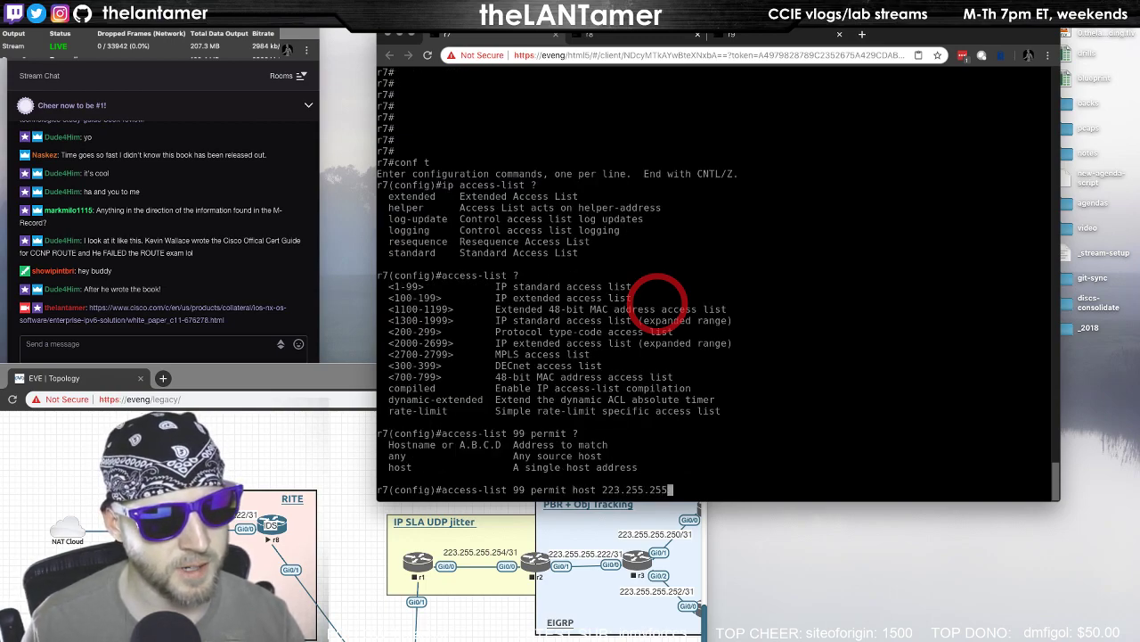
type(".221")
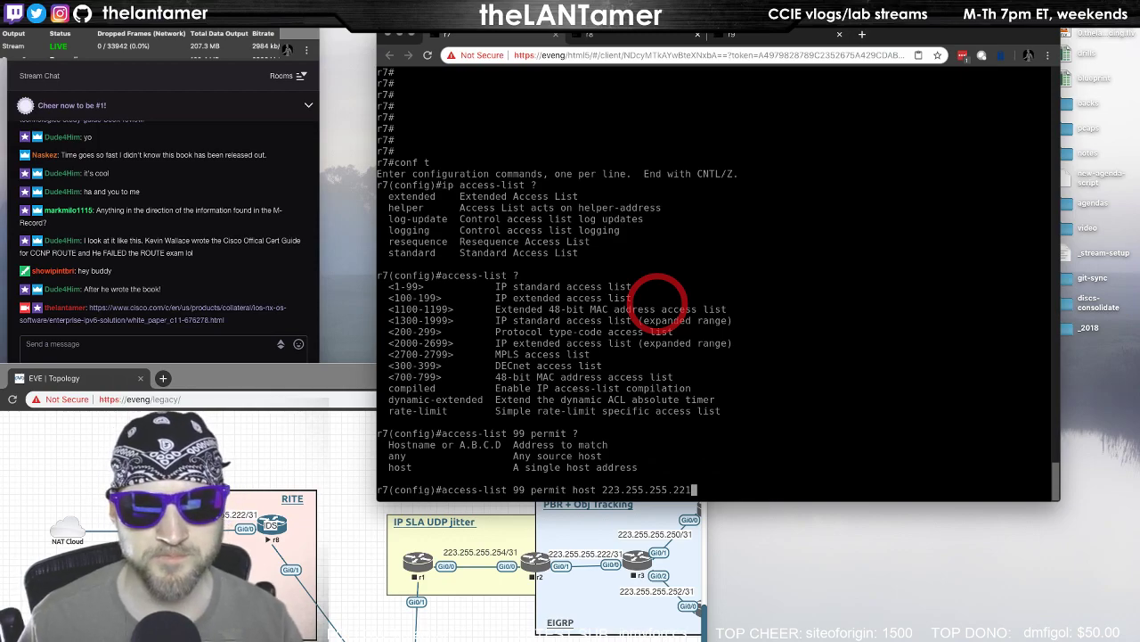
key("Return")
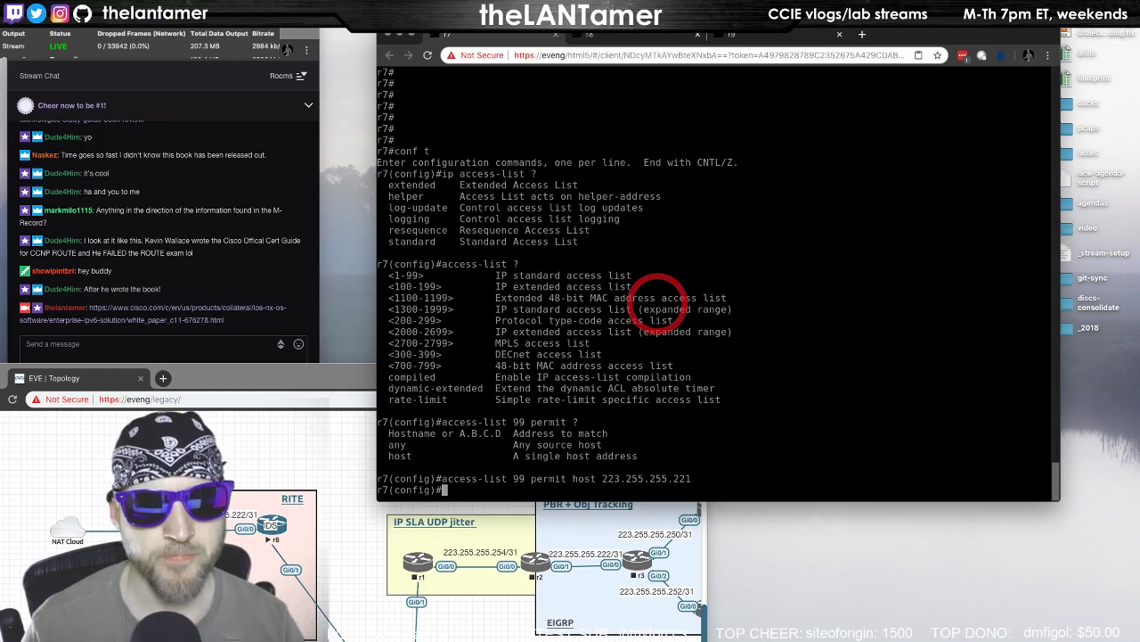
Configure interface gi0/0 on r7 as a NAT outside interface and wait for the prompt to return
type("ip nat")
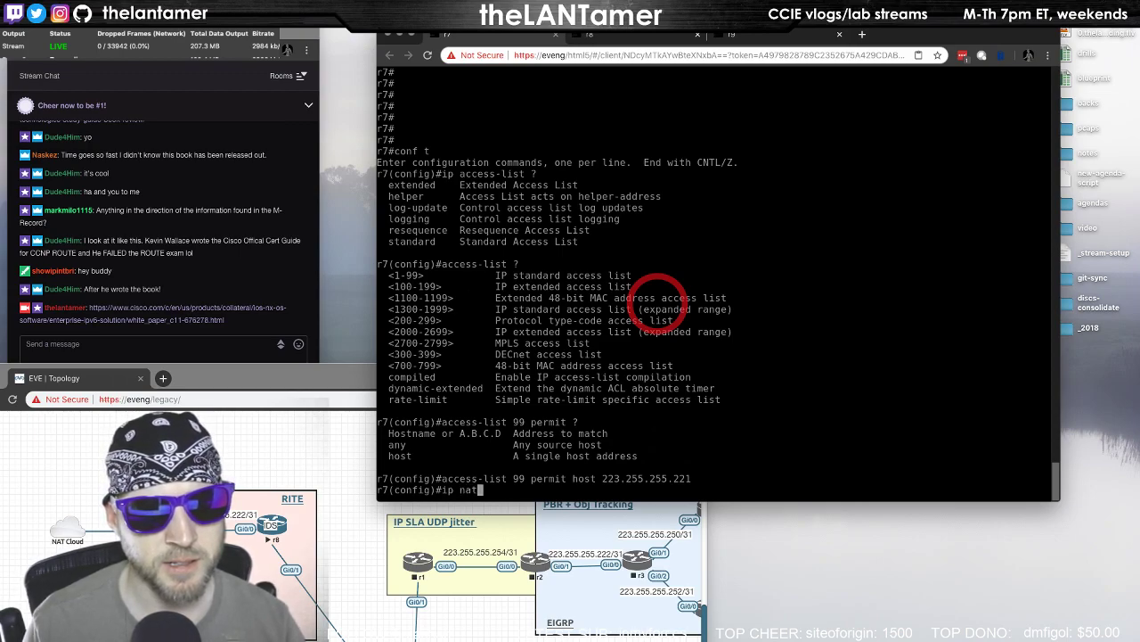
key("BackSpace")
key("BackSpace")
key("BackSpace")
key("BackSpace")
key("BackSpace")
key("BackSpace")
type("int gi0/0")
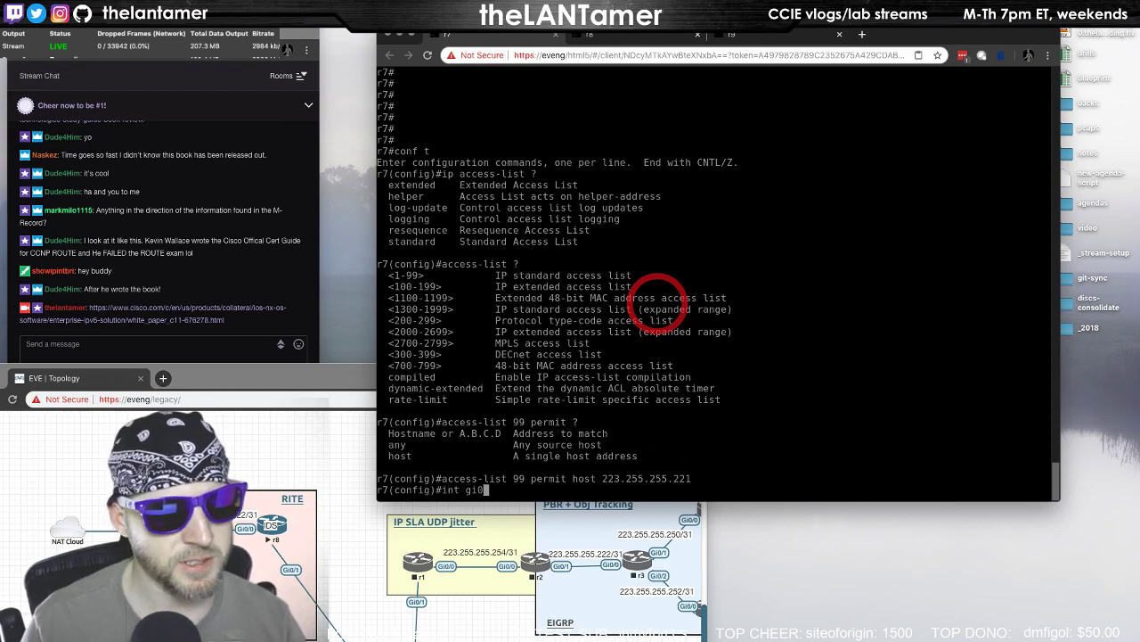
key("Return")
type("ip nat outside")
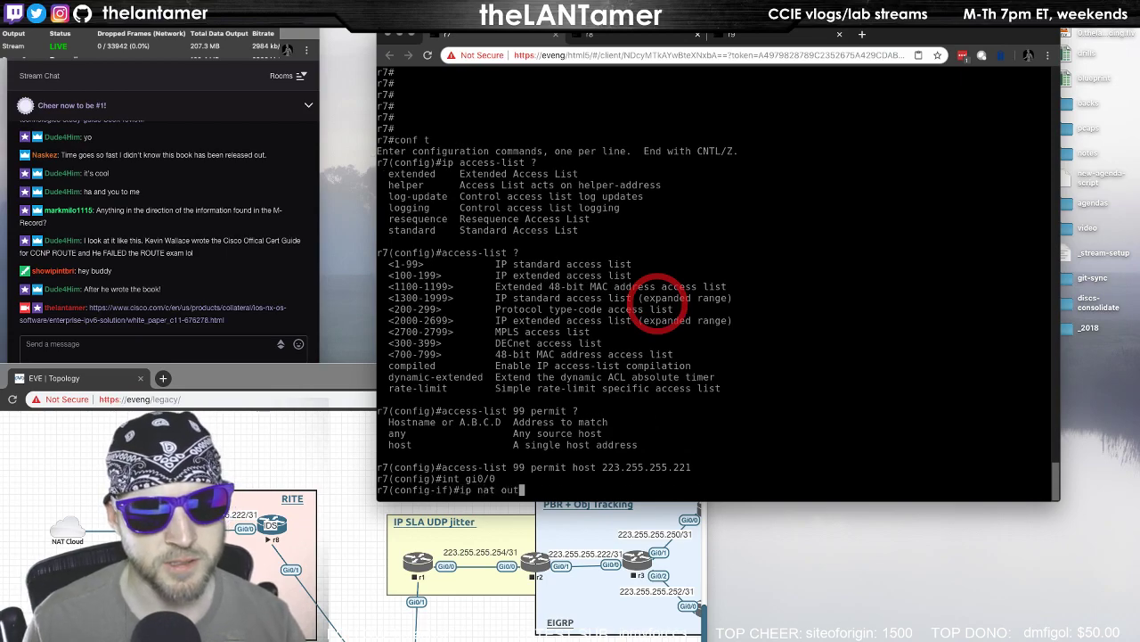
key("Return")
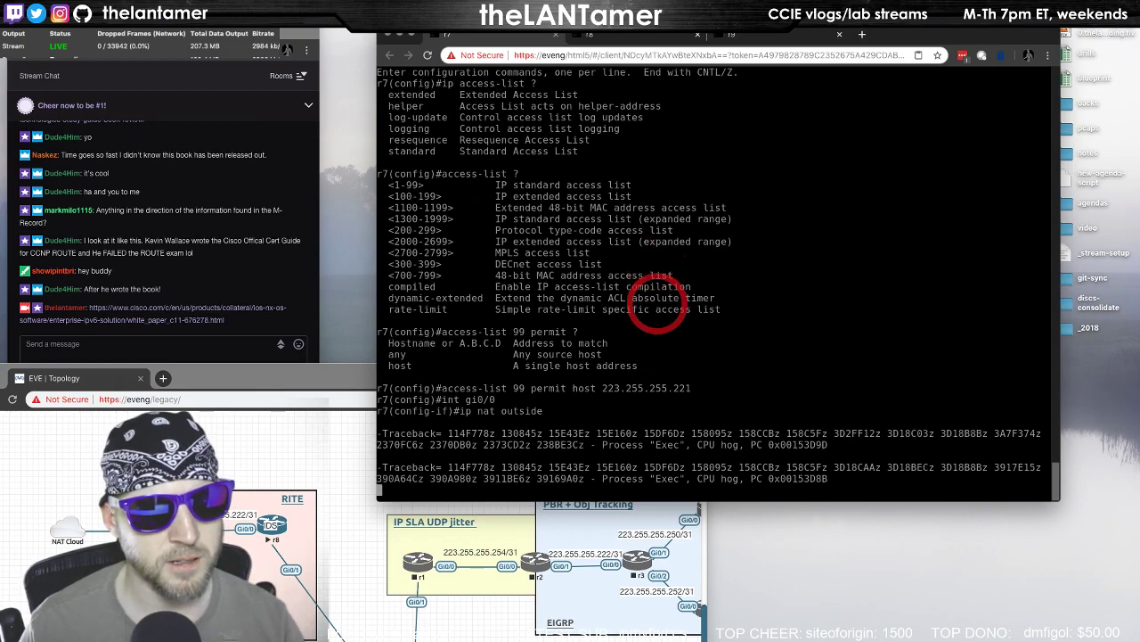
key("Return")
key("Return")
key("Return")
key("Return")
key("Return")
key("Return")
key("Return")
key("Return")
key("Return")
key("Return")
key("Return")
Configure interface gi0/2 on r7 as a NAT inside interface
type("int gi0/2")
key("Return")
type("ip nat insid")
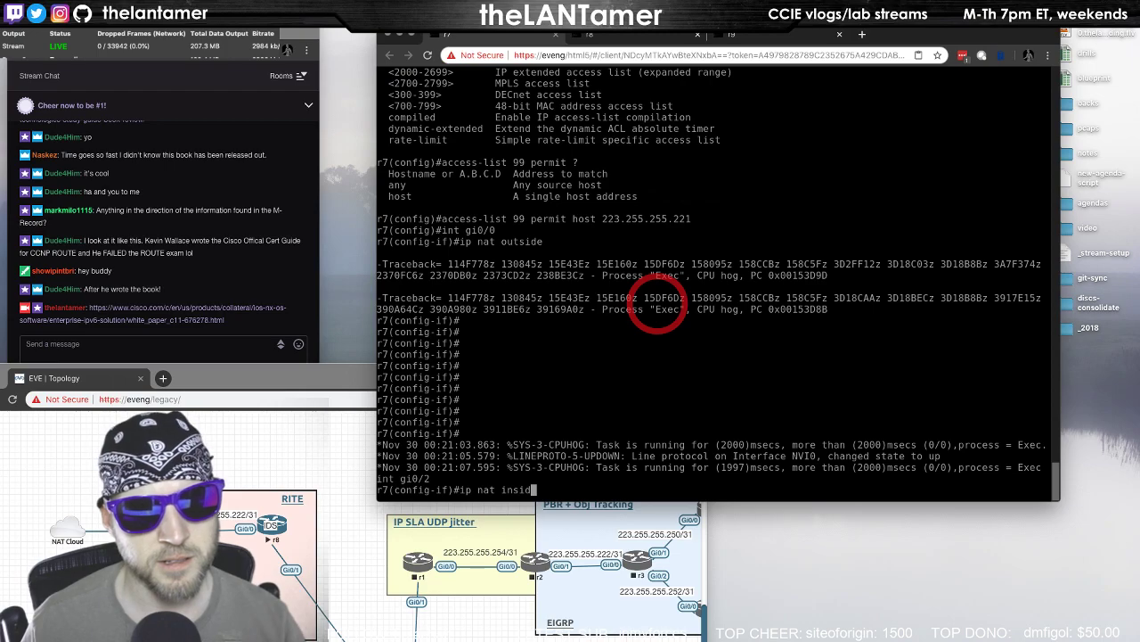
type("e")
key("Return")
key("Return")
key("Return")
key("Return")
key("Return")
Check the ip nat source, ip nat and ip nat inside options in interface configuration mode
type("i")
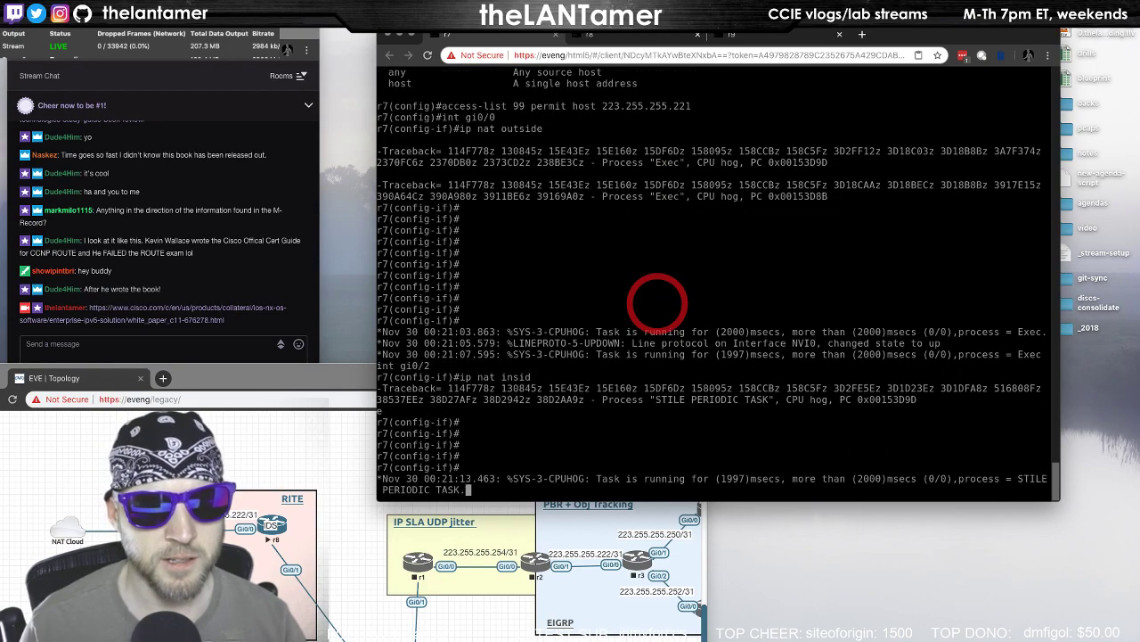
type("p nat ")
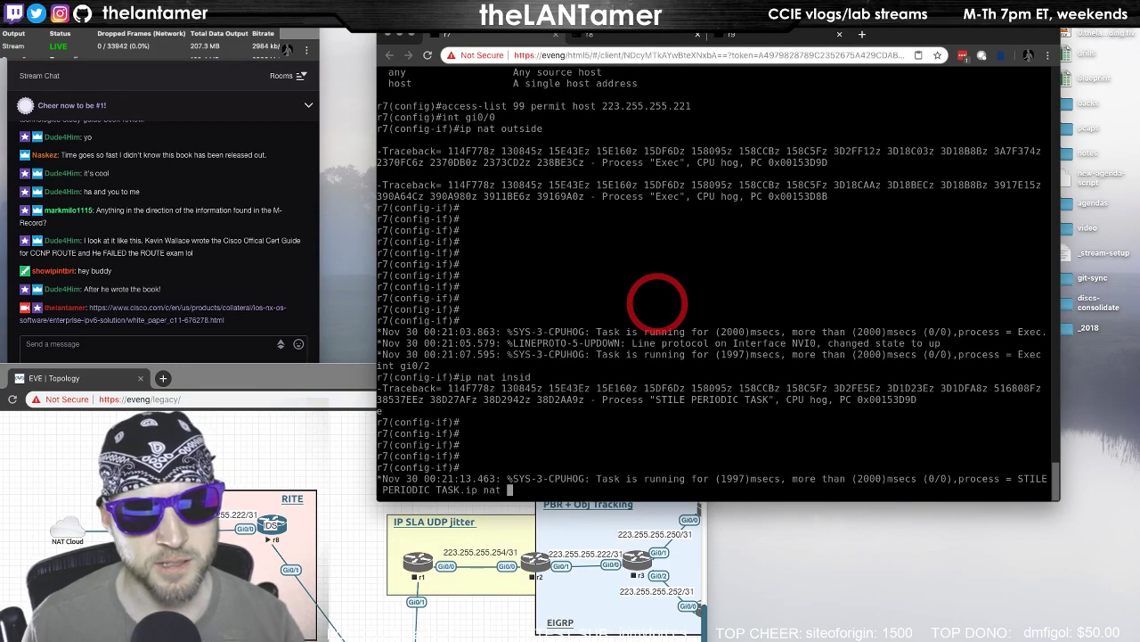
type("source ?")
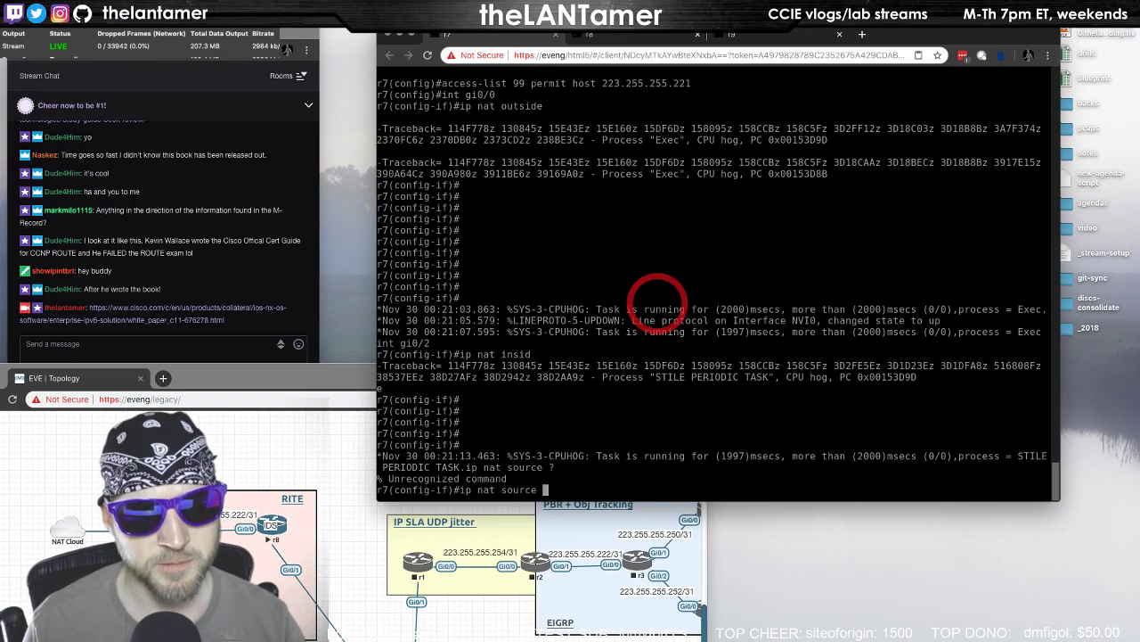
key("ctrl+u")
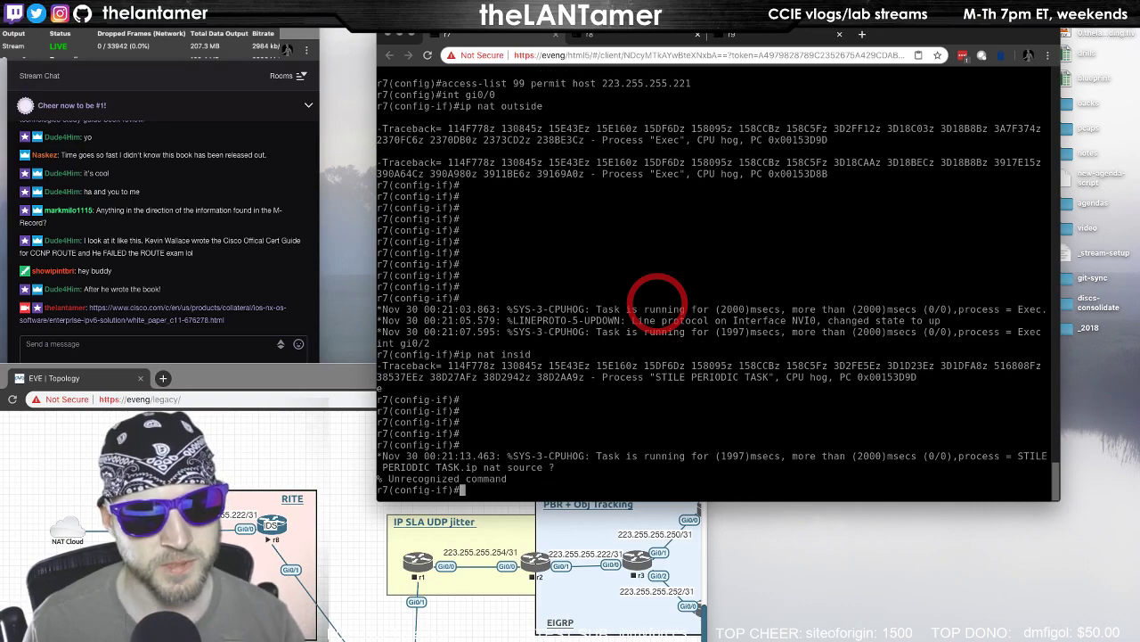
type("ip nat ?")
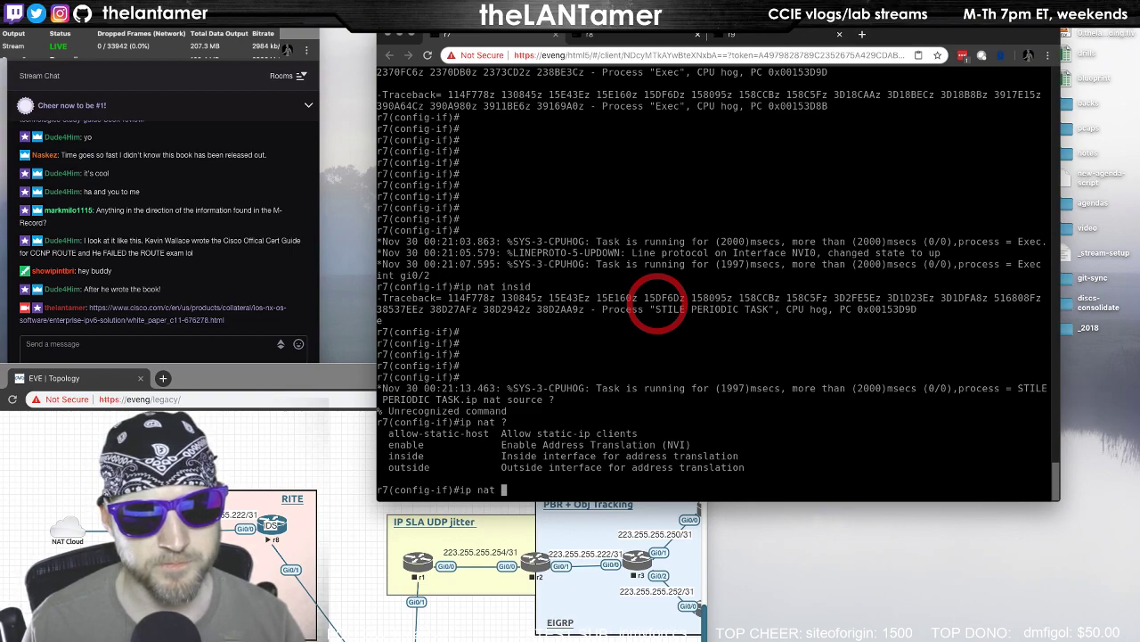
type("inside ?")
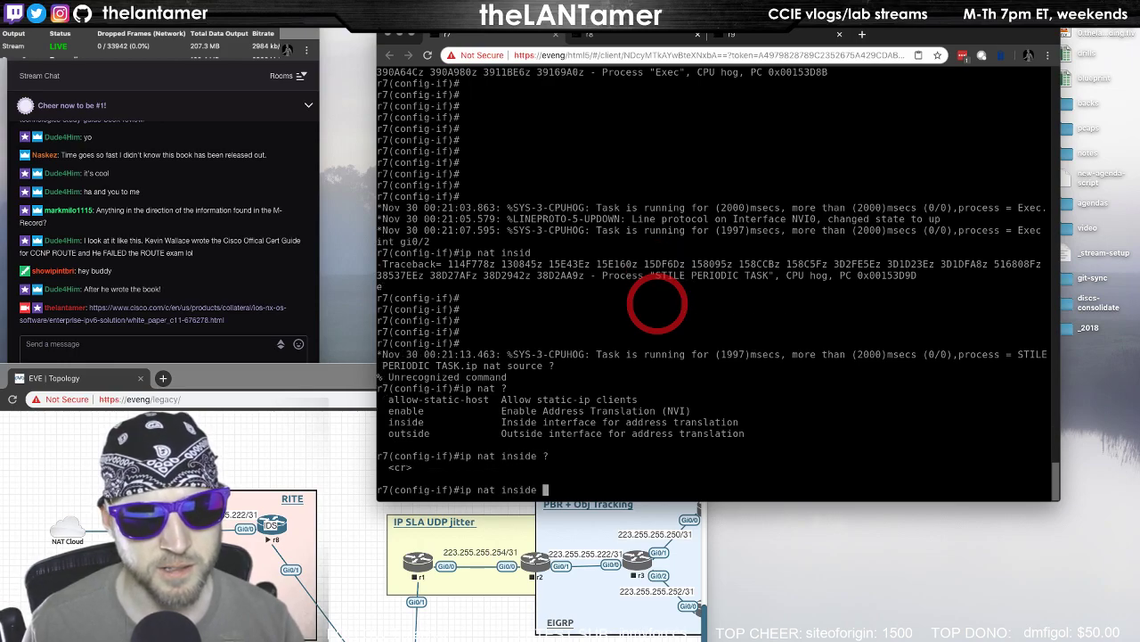
key("ctrl+u")
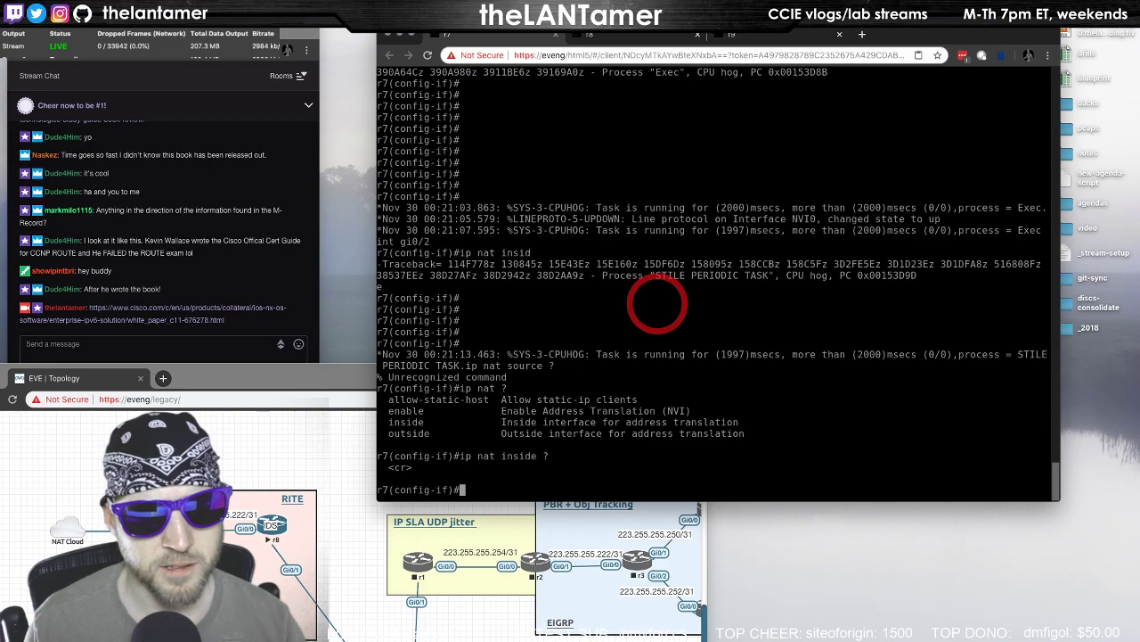
type("ip nat ?")
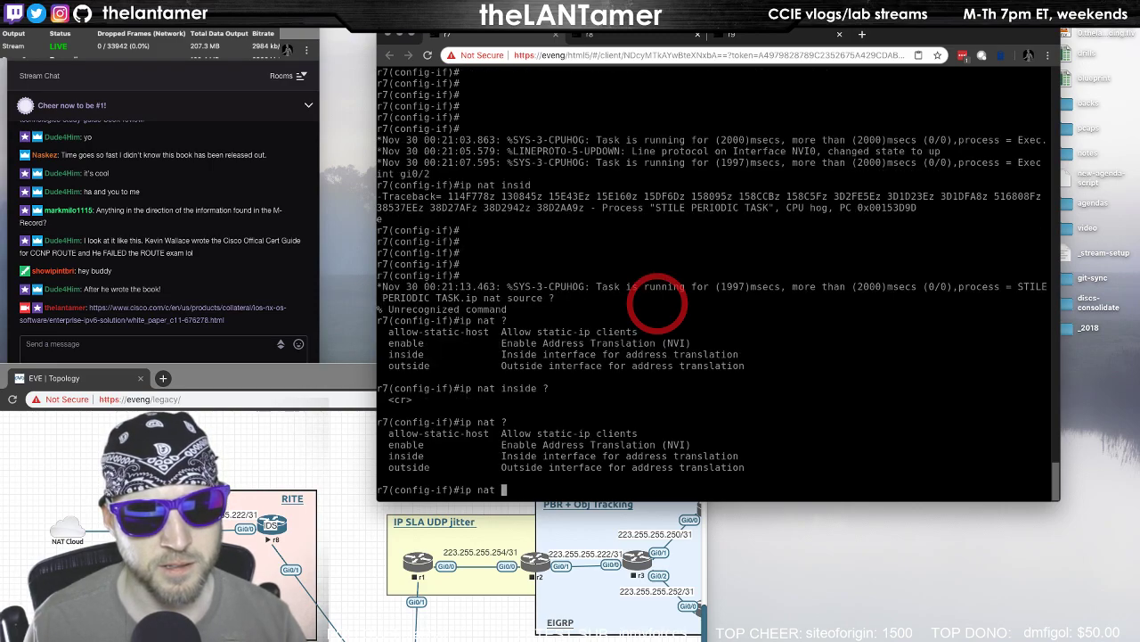
key("ctrl+u")
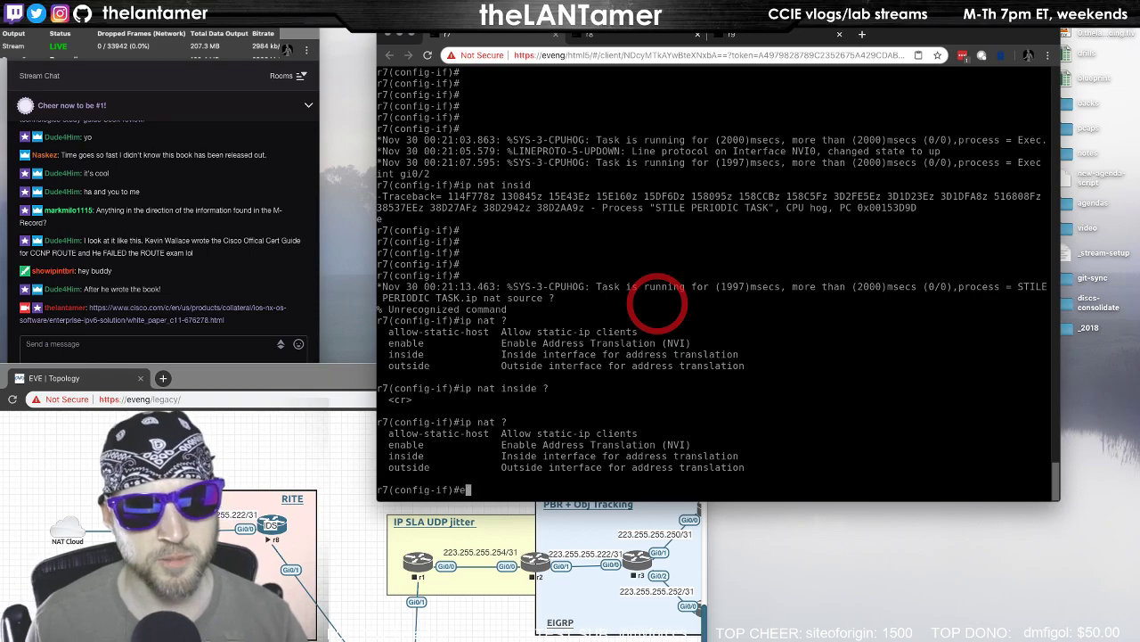
Return to global configuration mode and list the options of ip nat, ip nat source and ip nat source static
type("exit")
key("Return")
type("ip nat ")
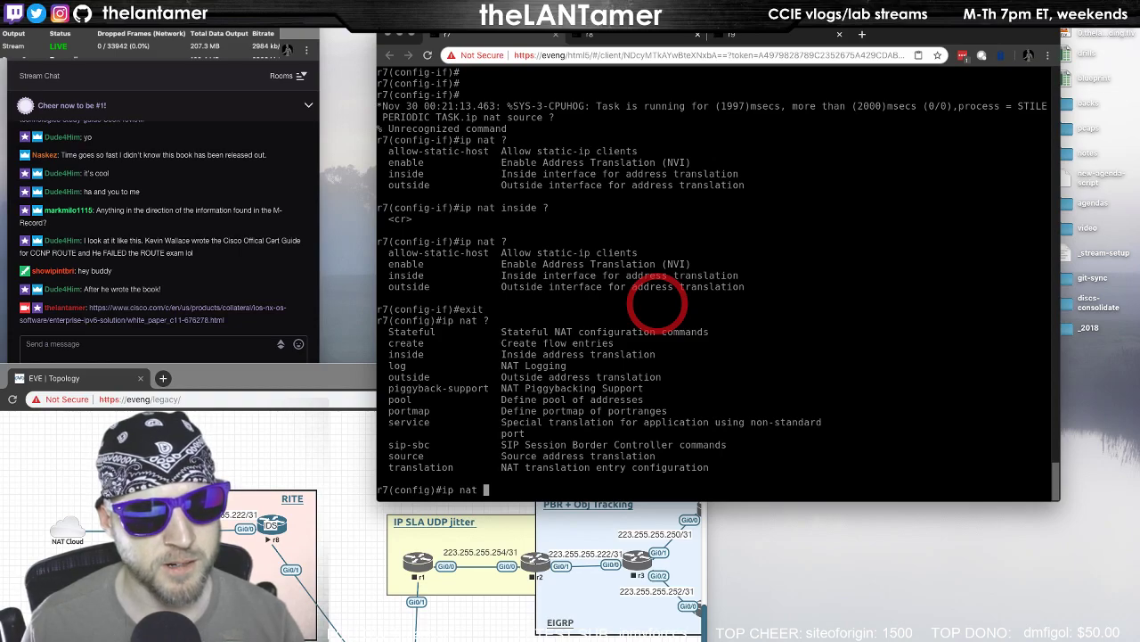
type("?source ")
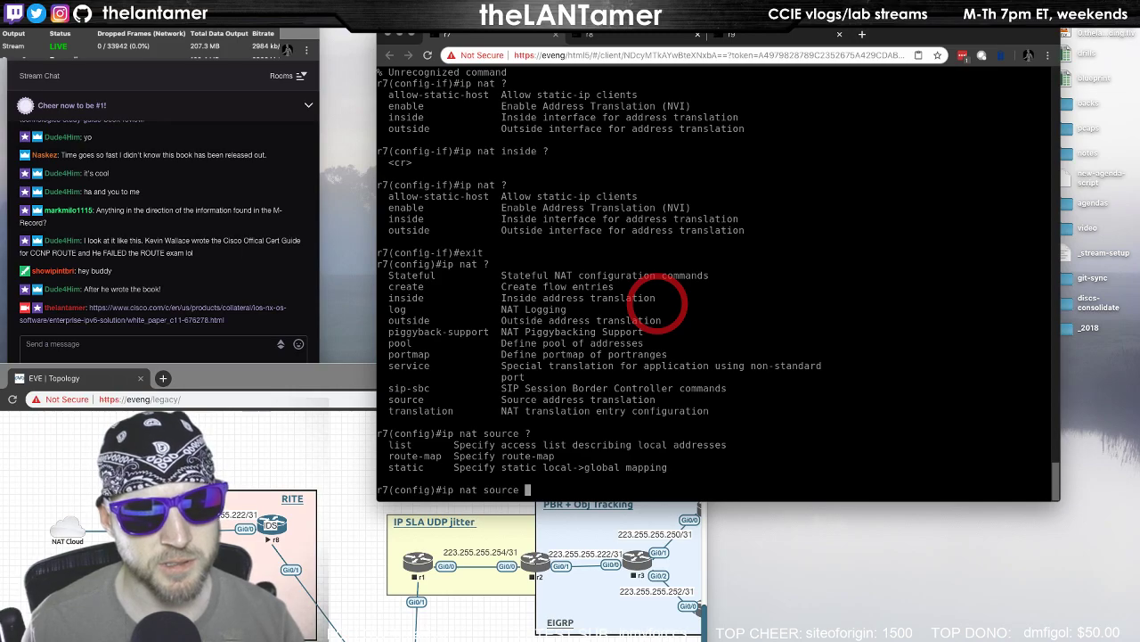
type("?static ?")
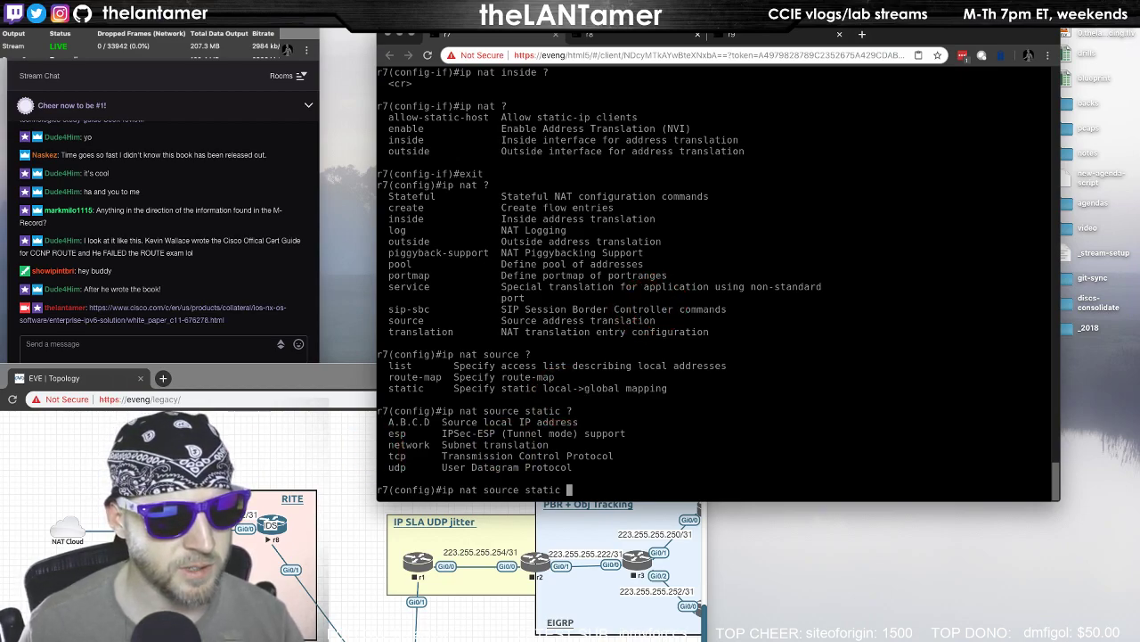
Compose a static source NAT command mapping 223.255.255.221 to interface gi0/0 and check for further options
type("223.255")
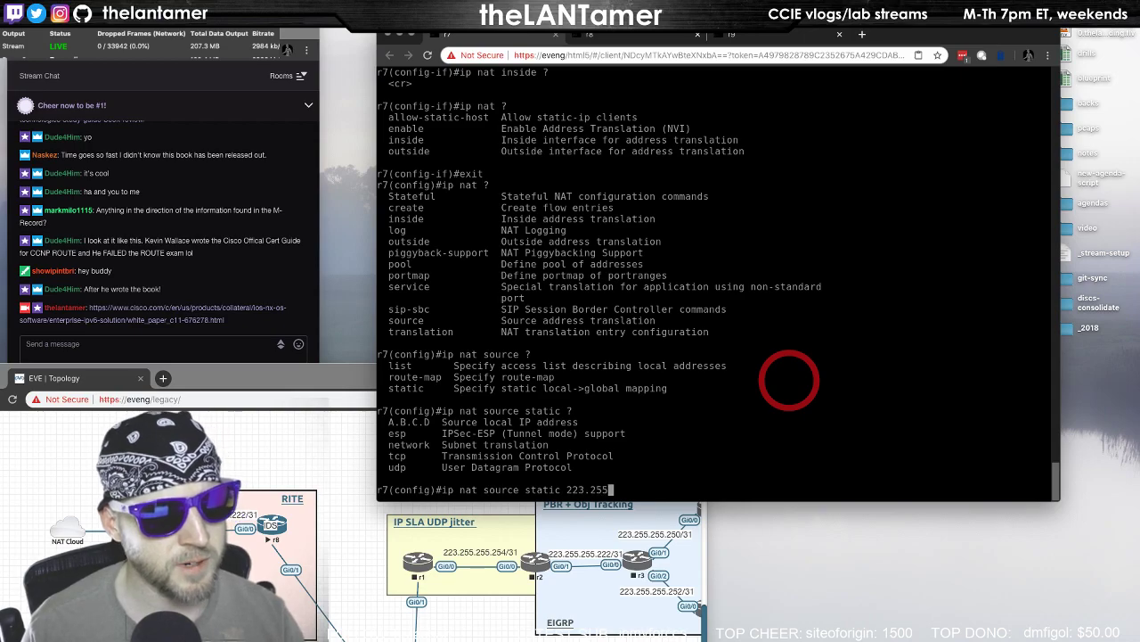
type(".255.221 ")
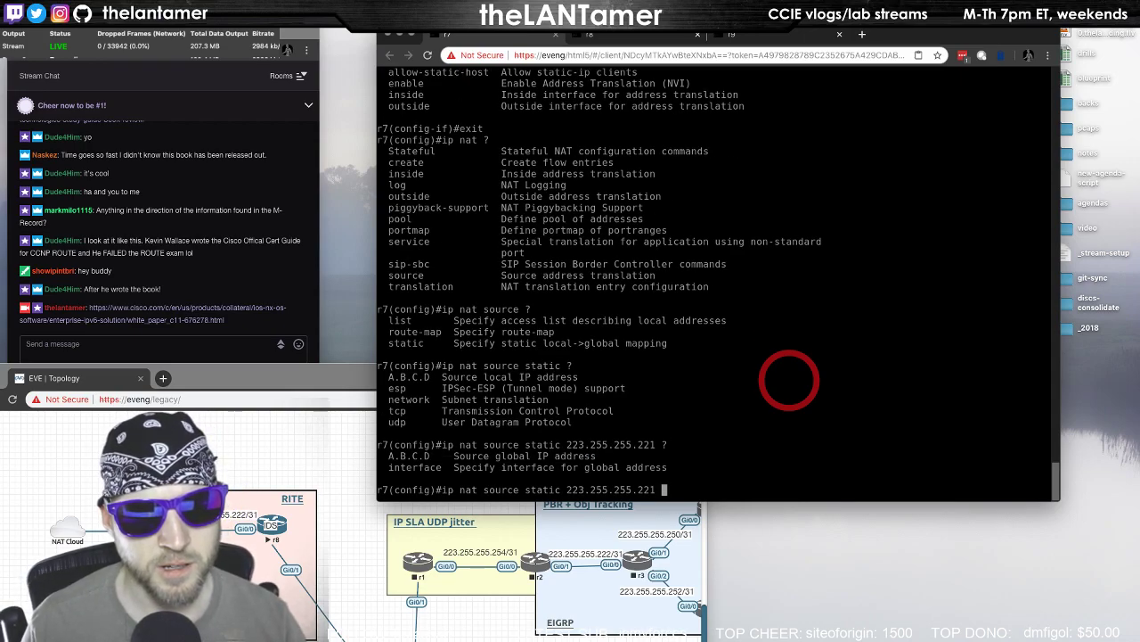
type("?int")
key("Tab")
type("gi")
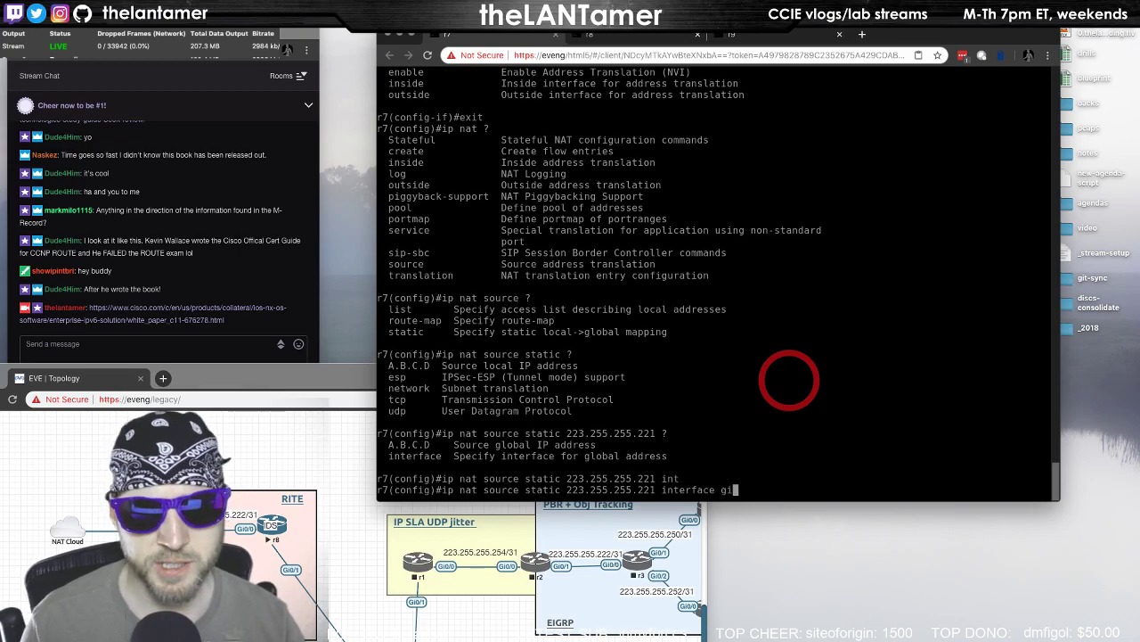
type("0/0 ?")
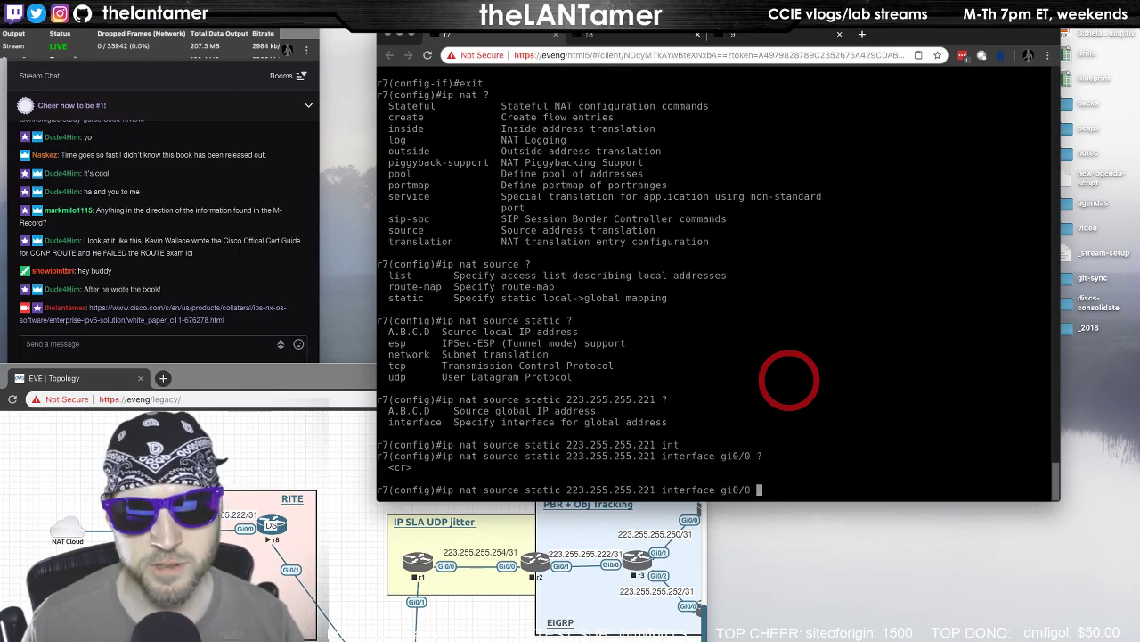
Remove gi0/0 from the static NAT command and list all interface types it accepts
key("BackSpace")
key("BackSpace")
key("BackSpace")
key("BackSpace")
key("BackSpace")
key("BackSpace")
type("?")
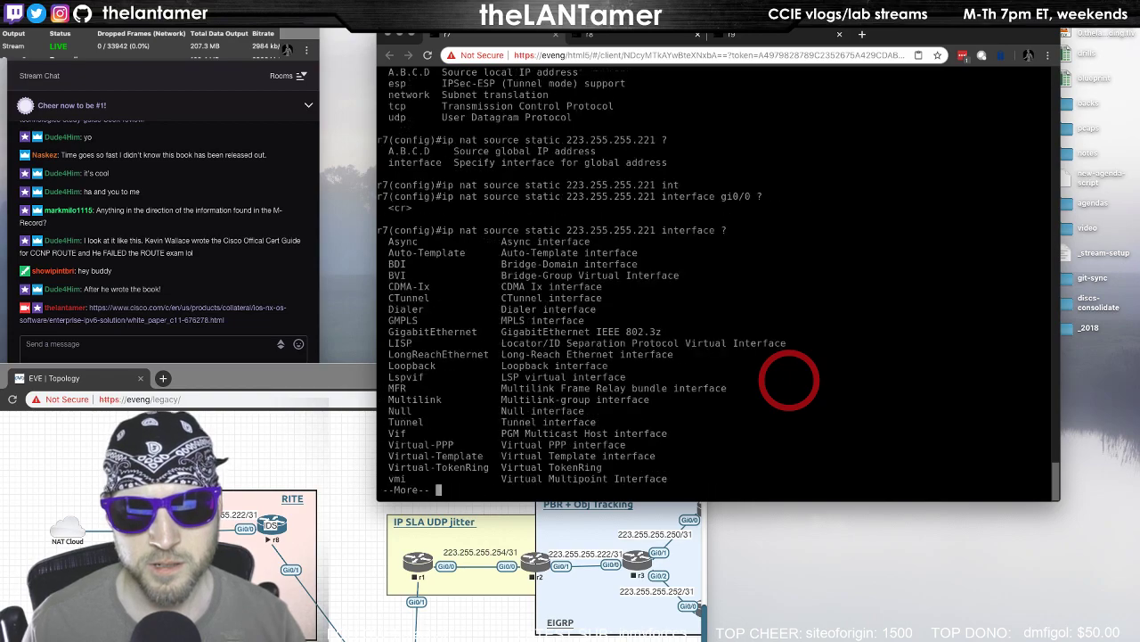
key("space")
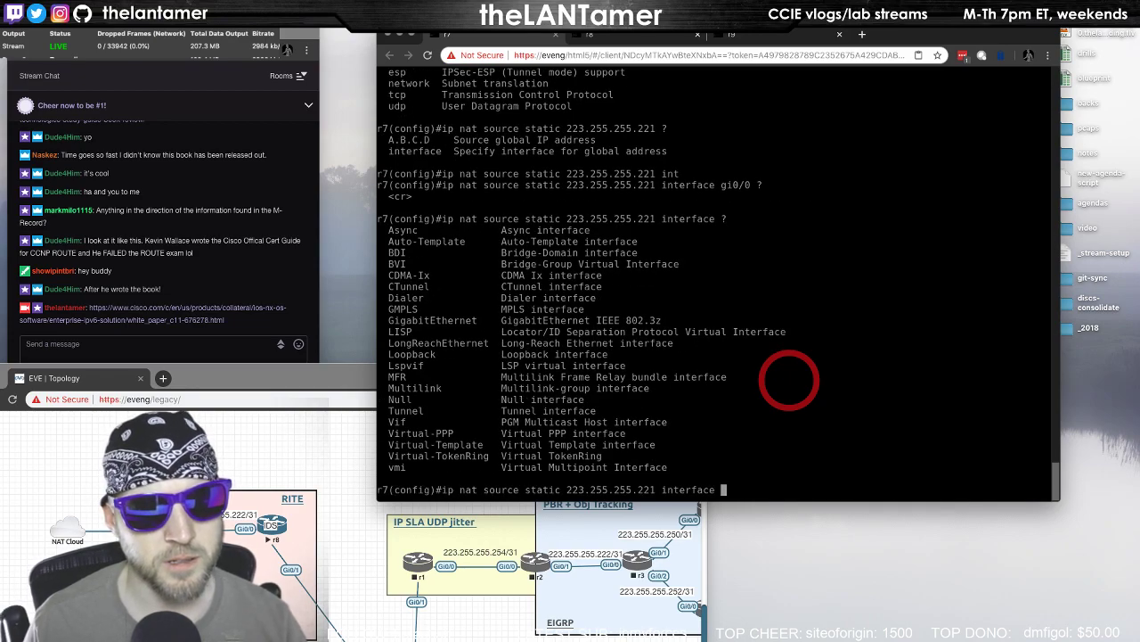
Remove the interface keyword from the static NAT command and list the options following 223.255.255.221
key("BackSpace")
key("BackSpace")
key("BackSpace")
key("BackSpace")
key("BackSpace")
key("BackSpace")
key("BackSpace")
key("BackSpace")
key("BackSpace")
key("BackSpace")
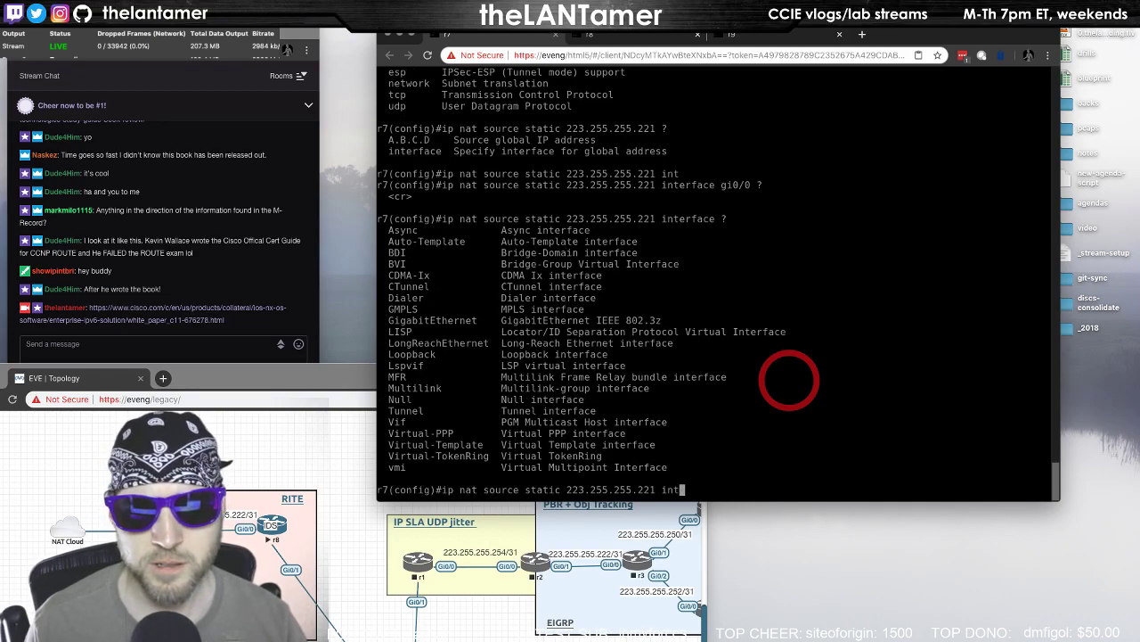
type("?")
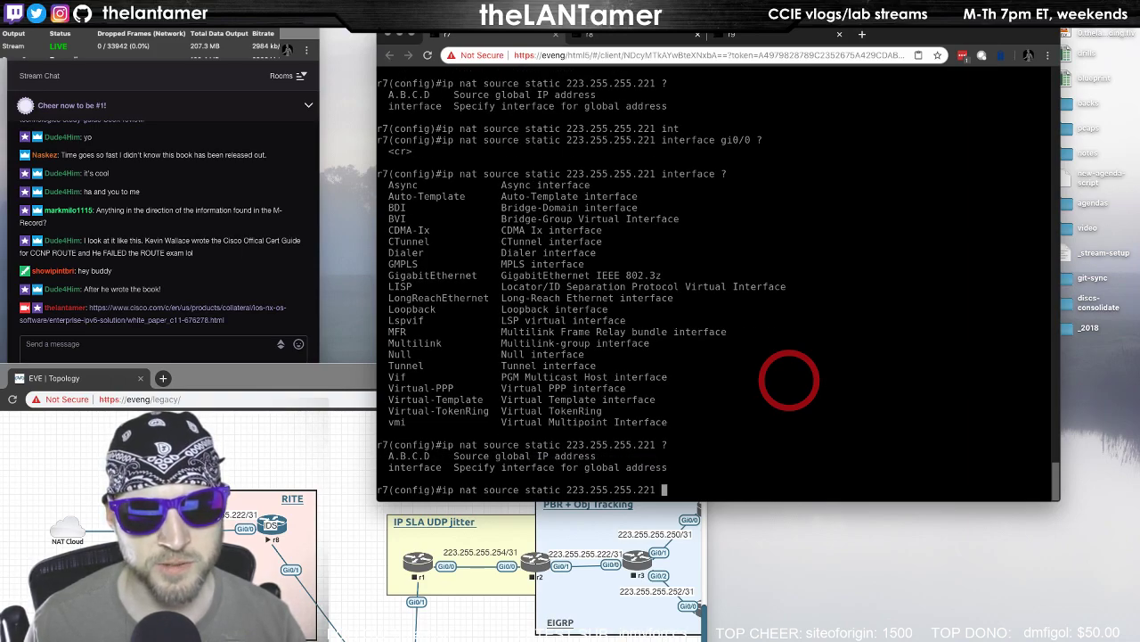
Check the options after interface gi0/0 in the static source NAT command and discard the command
type("int")
key("Tab")
type("?")
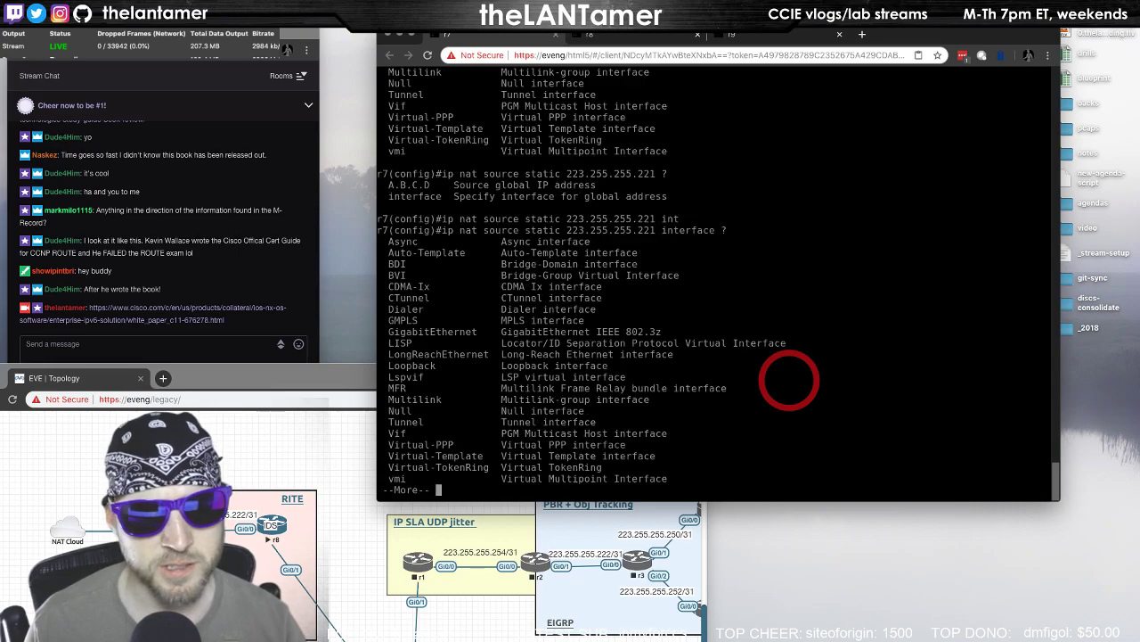
key("space")
type("gi0")
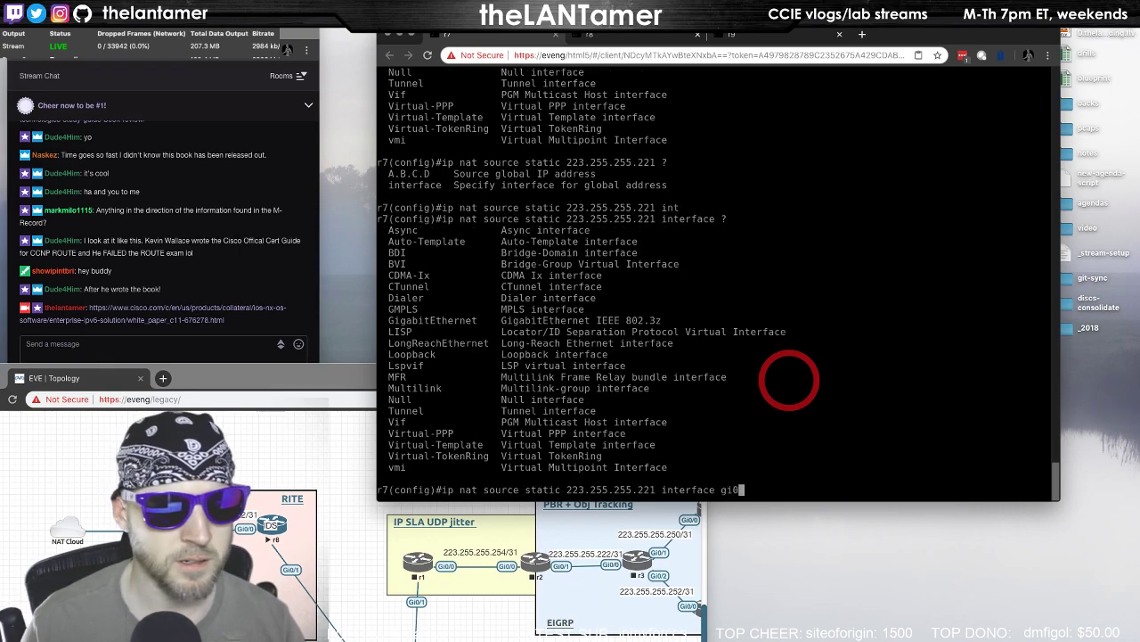
type("/0 ?")
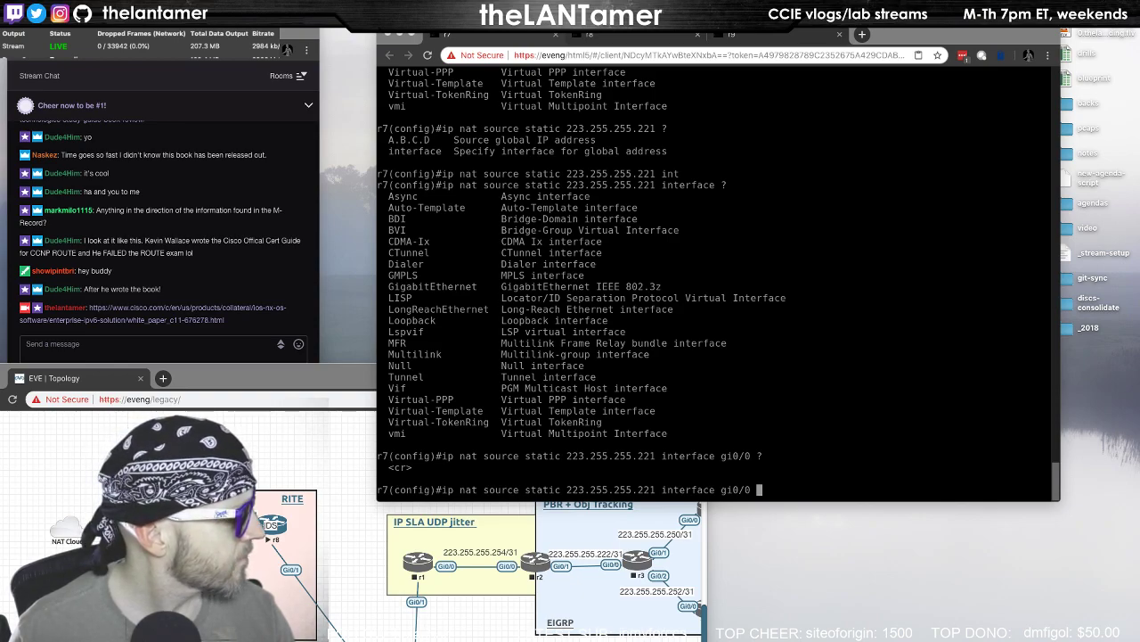
left_click(539, 331)
key("ctrl+u")
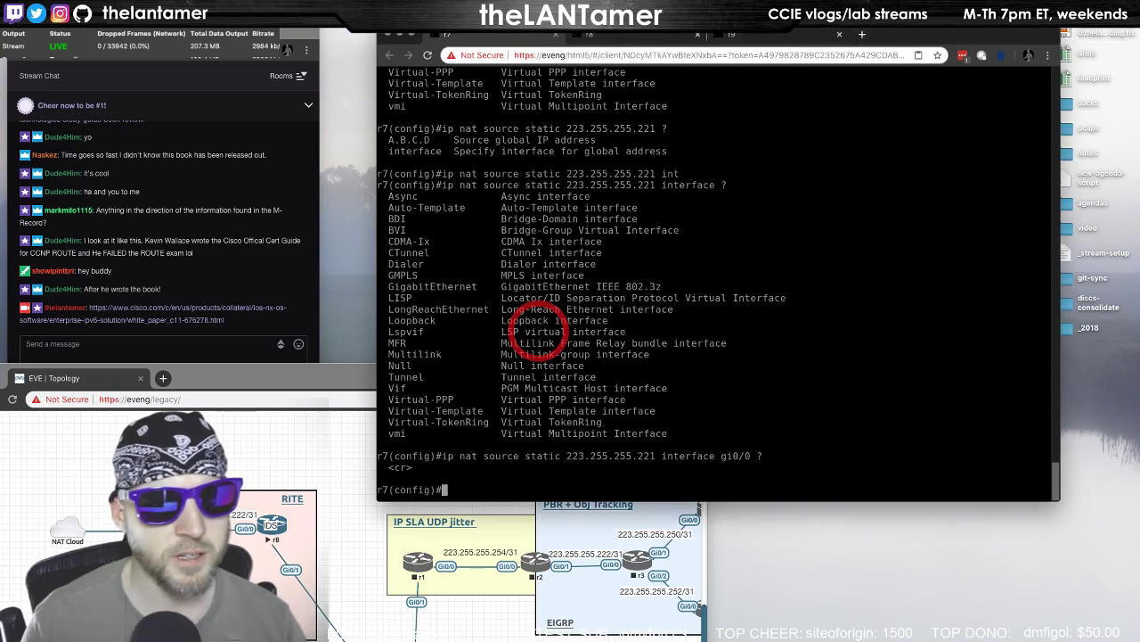
Configure NAT overload on r7 for inside sources in access list 99 using interface gi0/0, and exit configuration mode
type("ip nat inside")
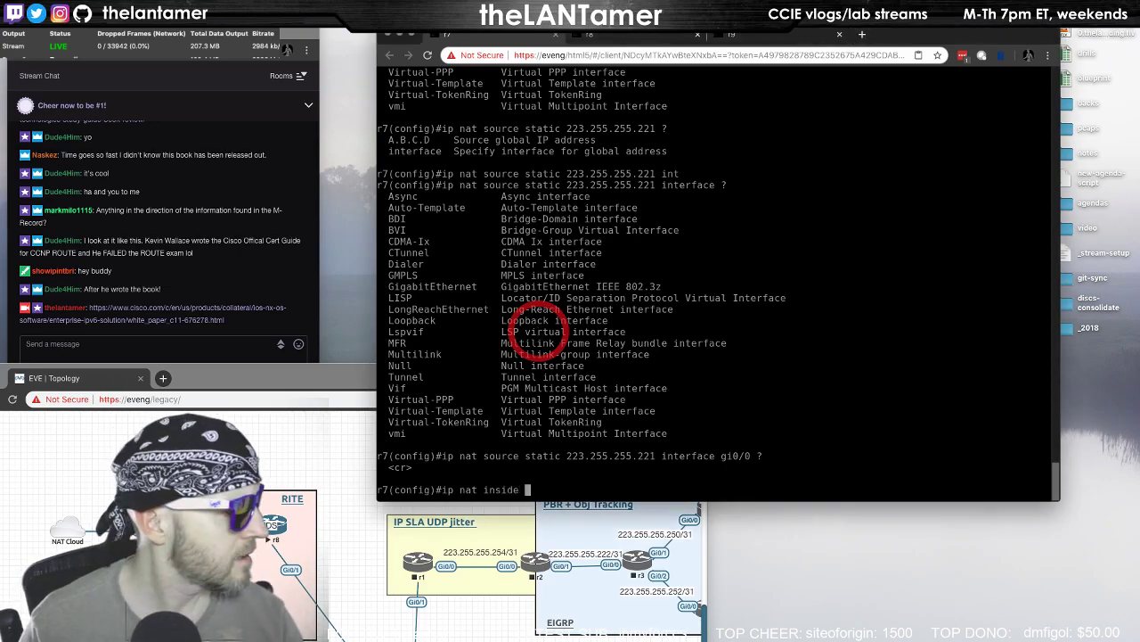
type(" source l")
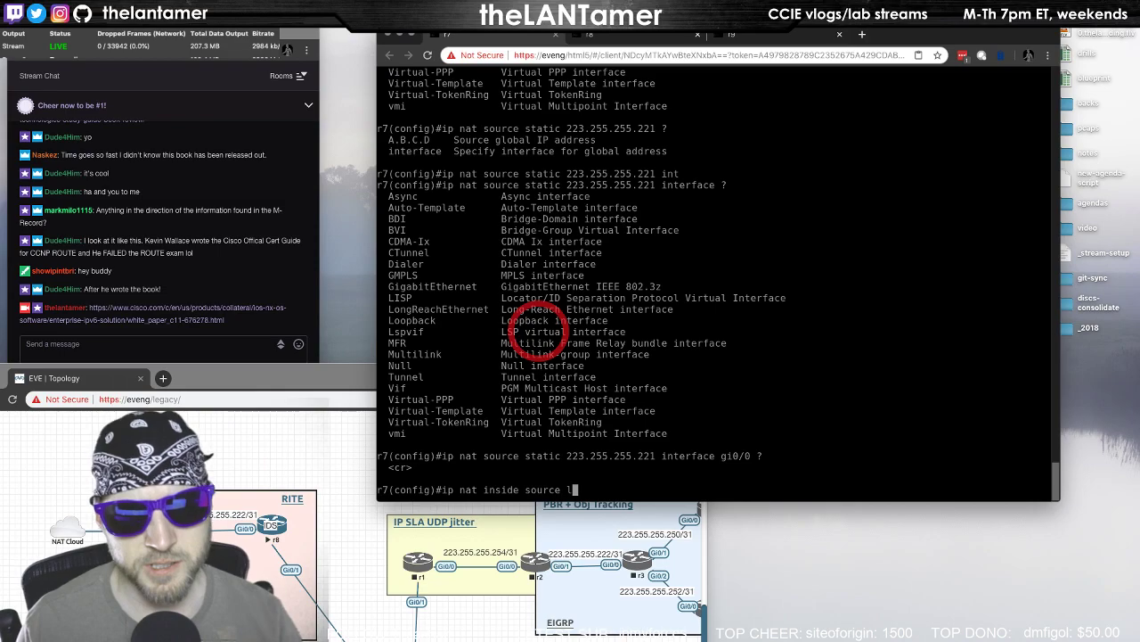
type("ist ?99 ")
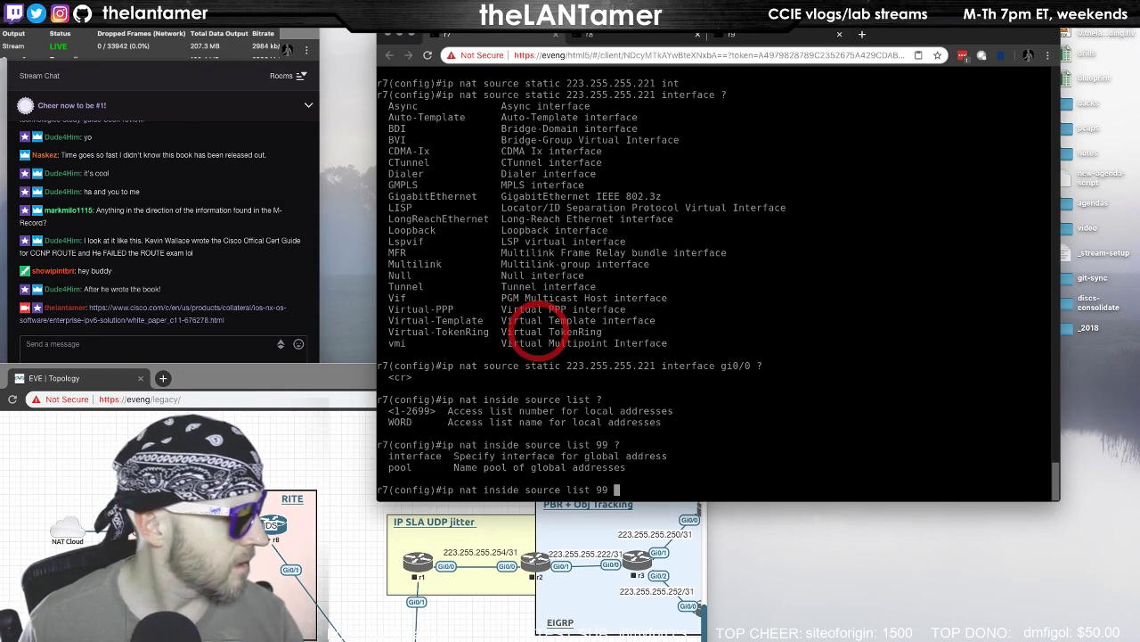
type("?int")
key("Tab")
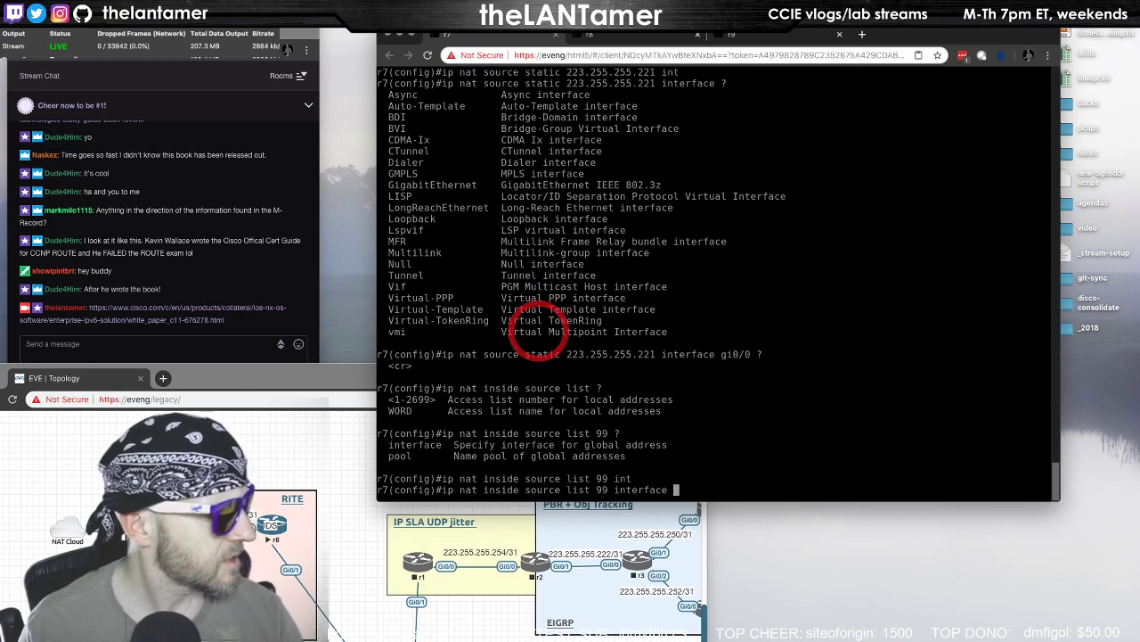
type("gi0/0 overload")
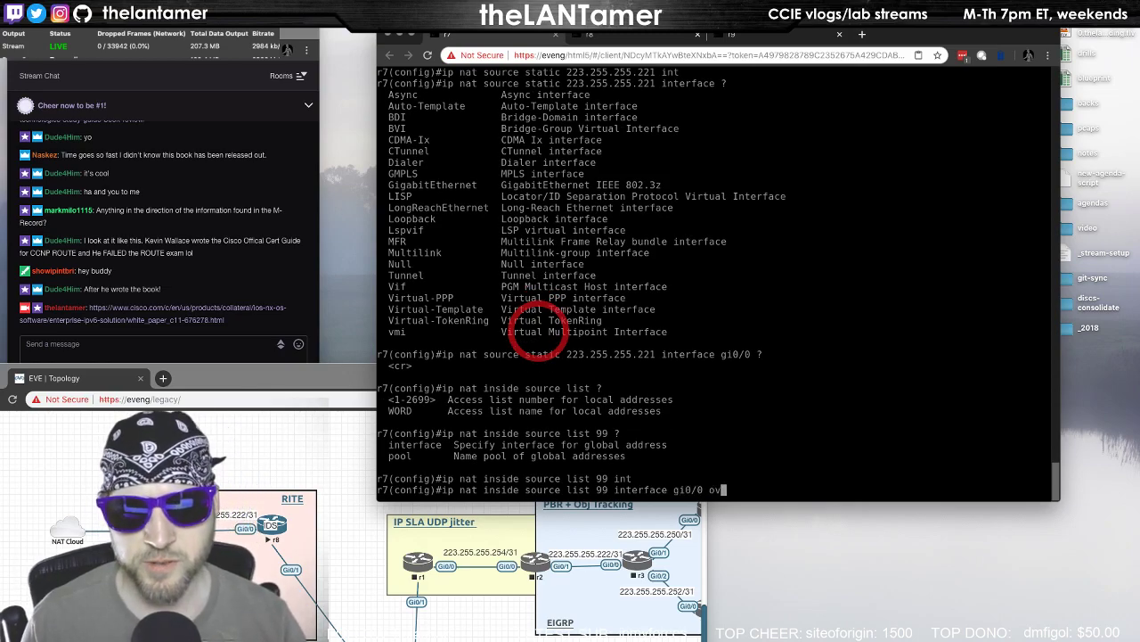
key("Return")
type("end")
key("Return")
key("Return")
key("Return")
key("Return")
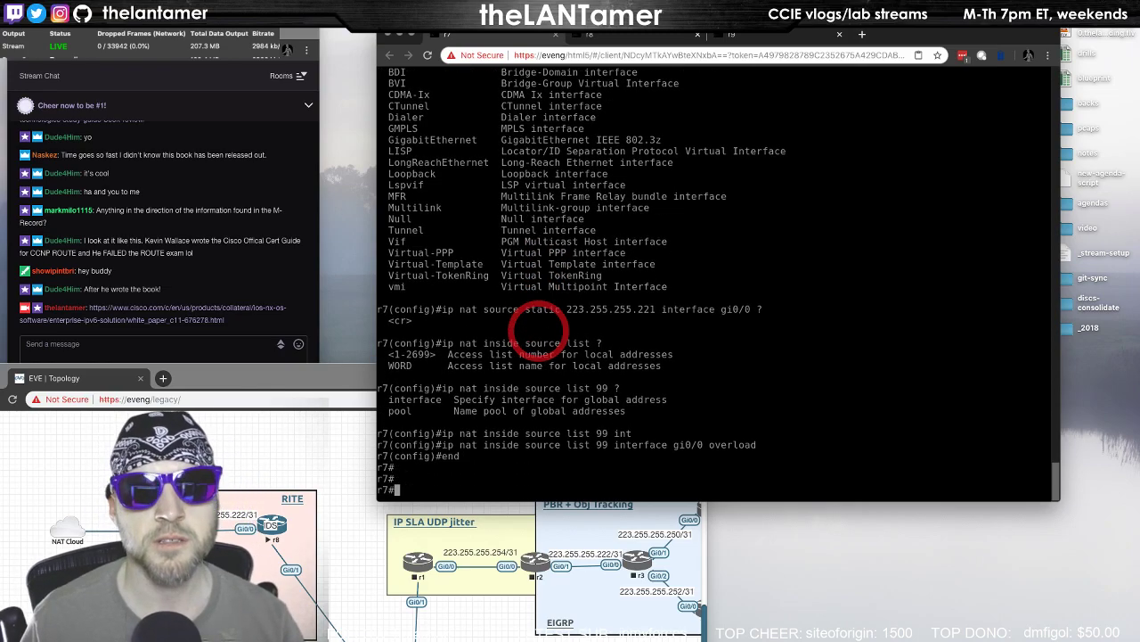
Ping 1.1.1.1 from r9 to test the NAT connectivity
left_click(792, 36)
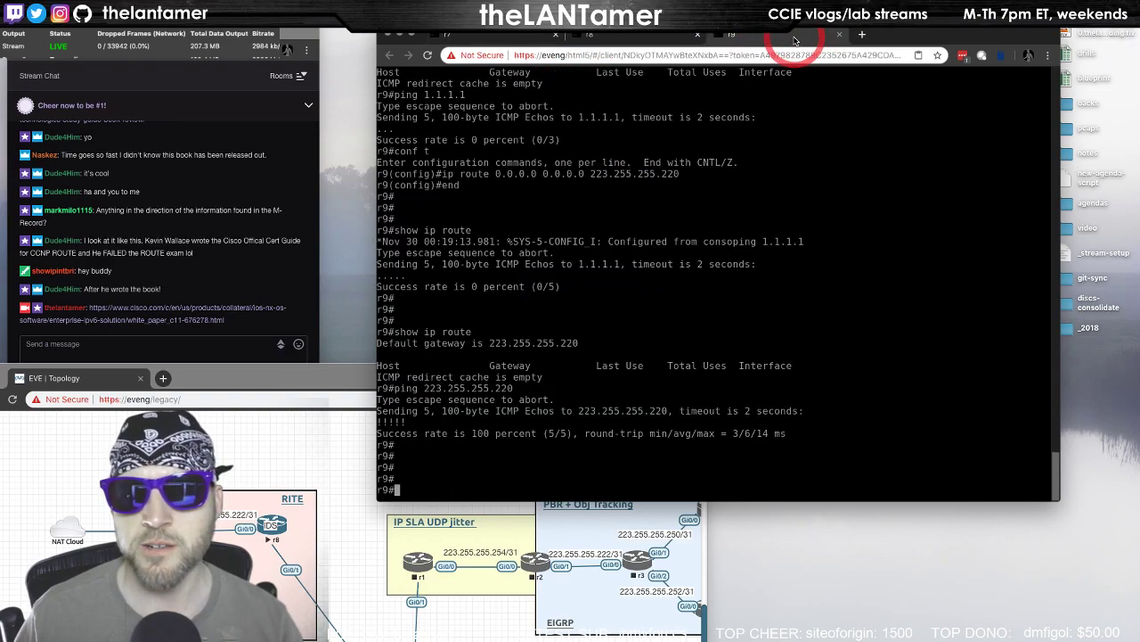
key("Return")
key("Return")
type("ping 1.1.1.1")
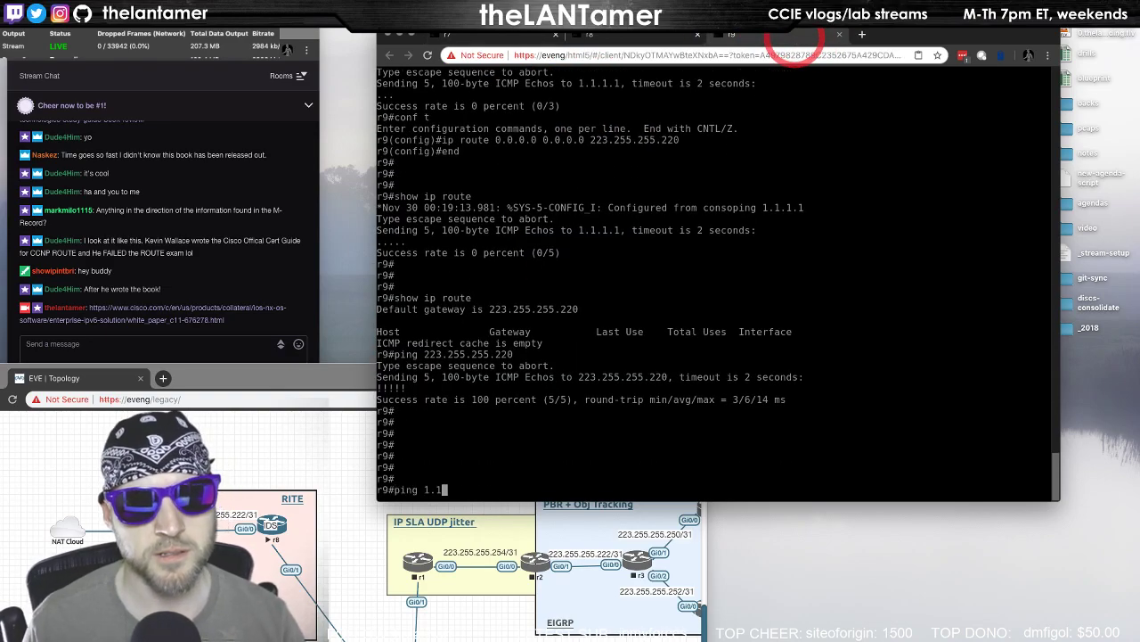
key("Return")
key("Return")
key("Return")
key("Return")
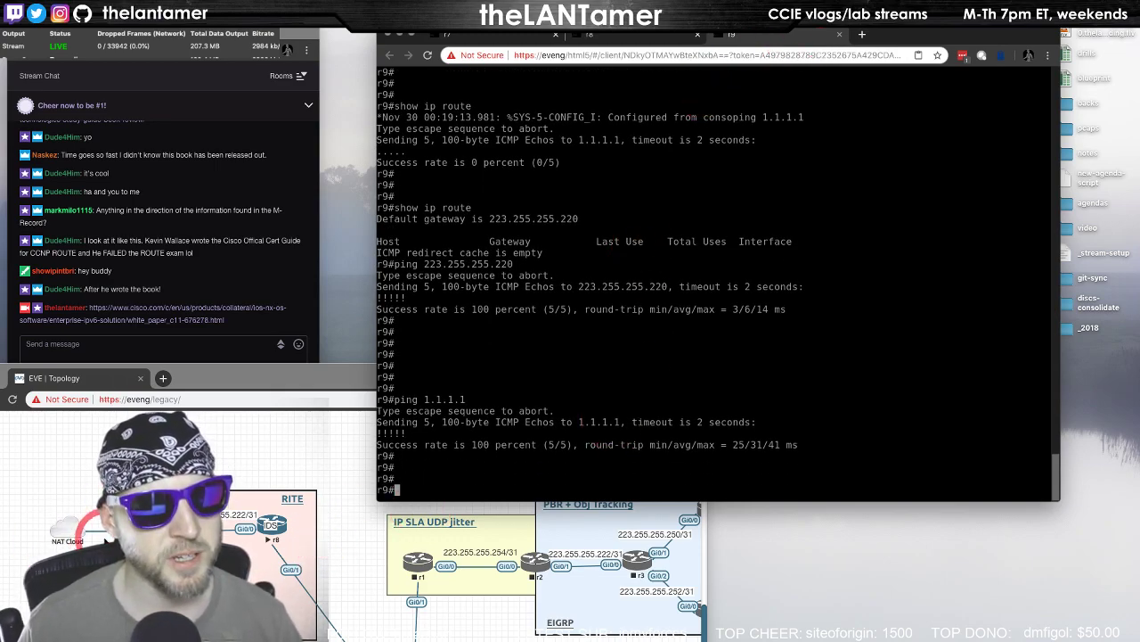
Discard the unfinished ip route command on r8 and exit its configuration mode
left_click(654, 40)
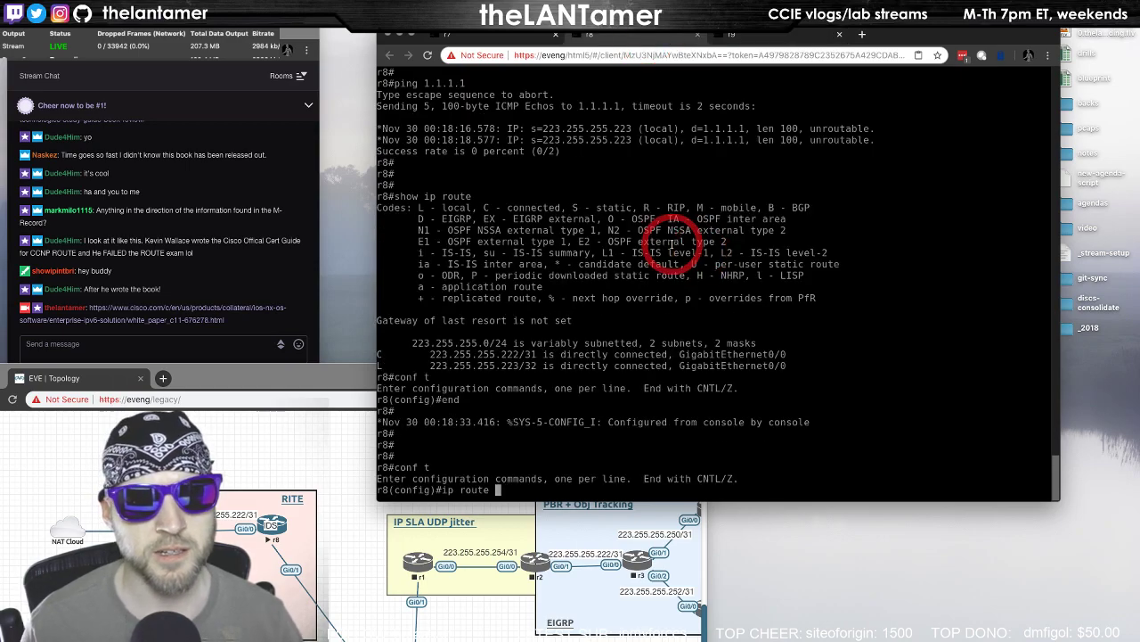
key("ctrl+u")
type("end")
key("Return")
key("Return")
key("Return")
key("Return")
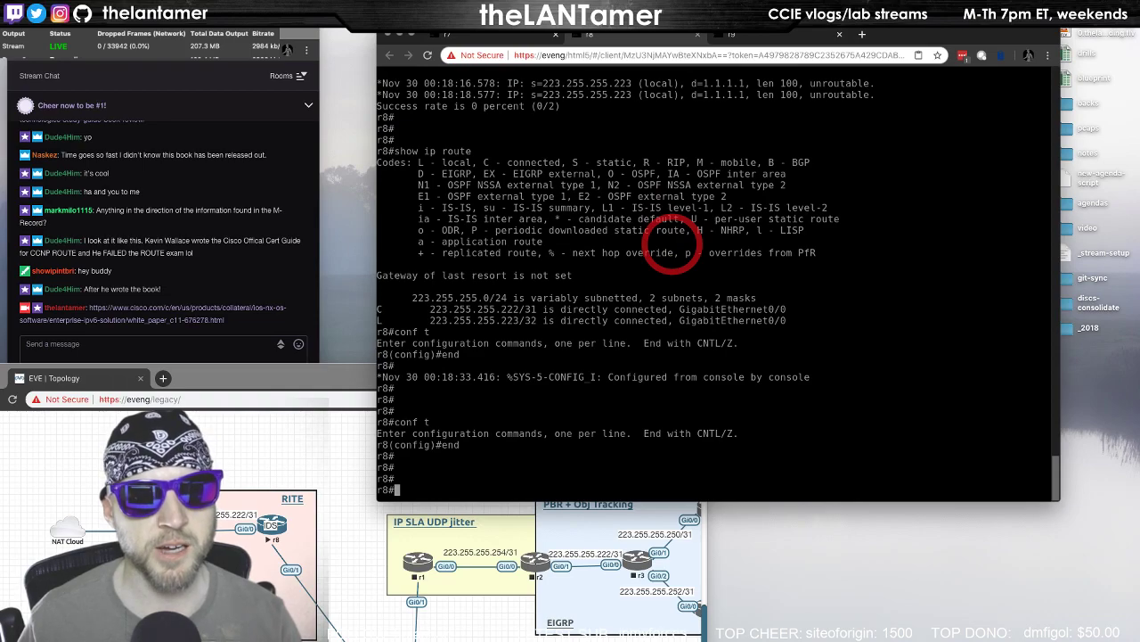
key("Return")
key("Return")
key("Return")
key("Return")
key("Return")
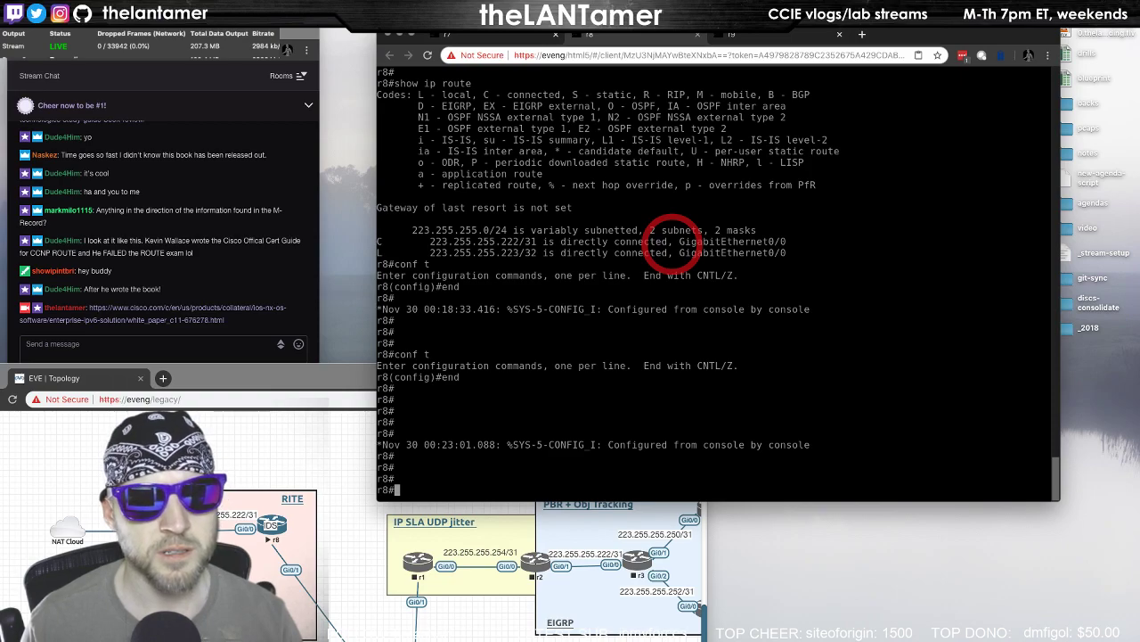
Show the active debugs on r8
type("show debug")
key("Return")
key("Return")
key("Return")
key("Return")
key("Return")
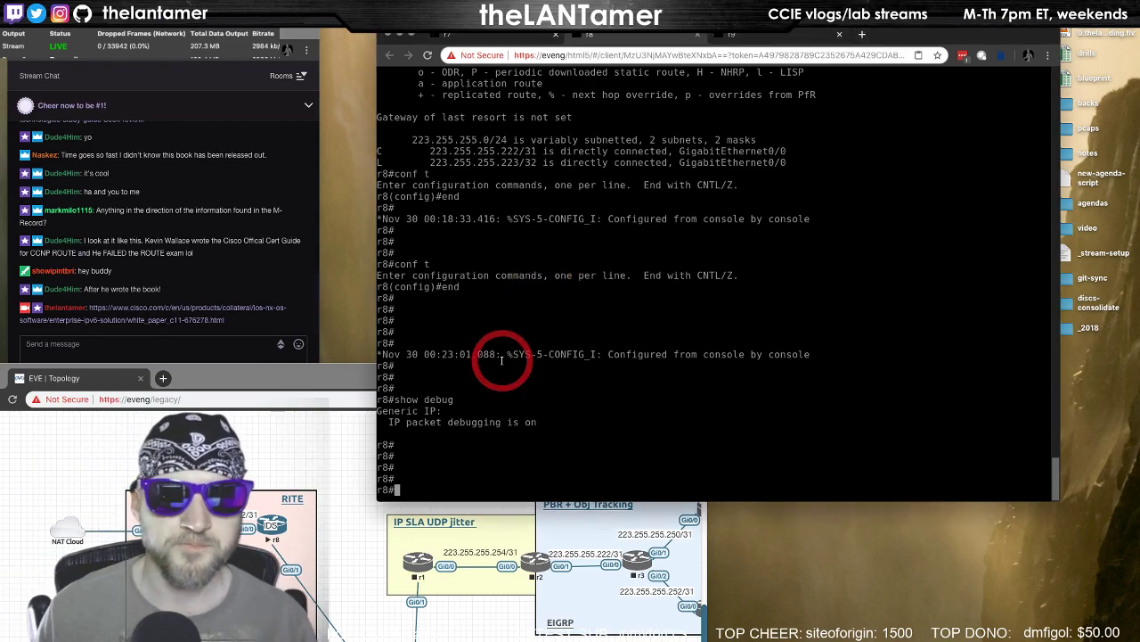
Ping 1.1.1.1 from r9 again and check r8's console for debug output
type("ping")
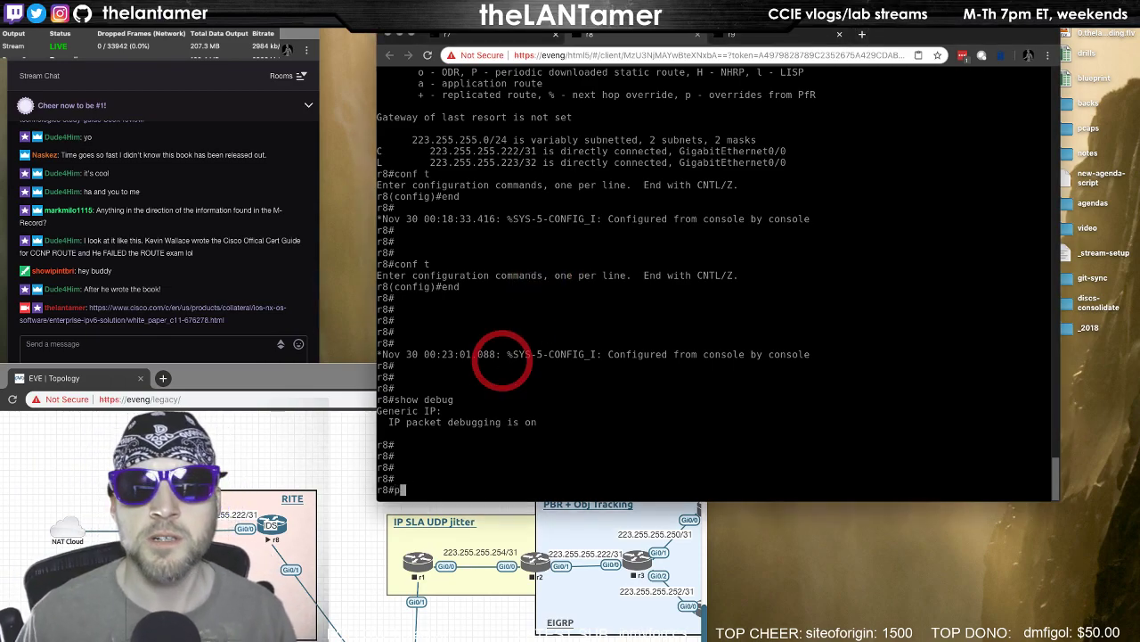
key("ctrl+Tab")
type("ping 1.1.1.1")
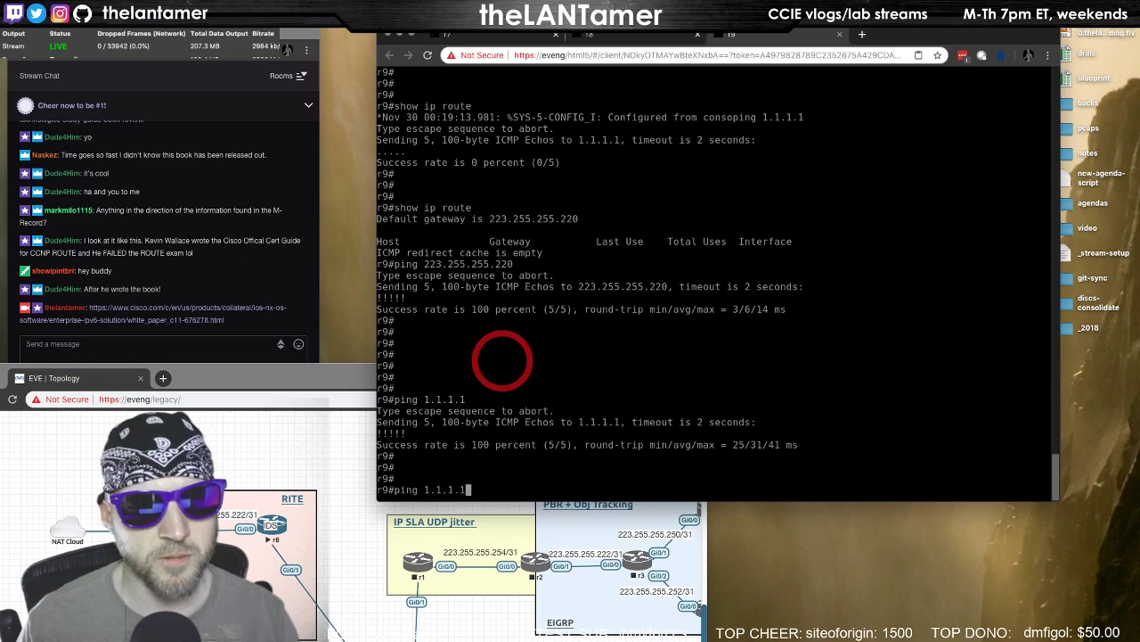
key("Return")
key("ctrl+Tab")
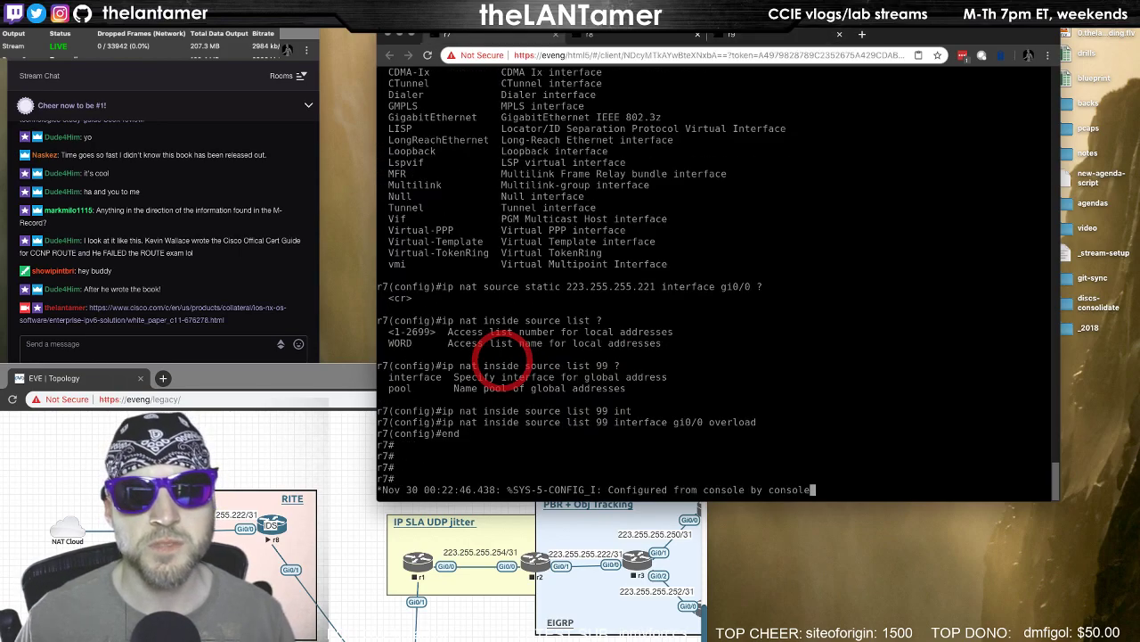
key("ctrl+Tab")
type("p")
key("Return")
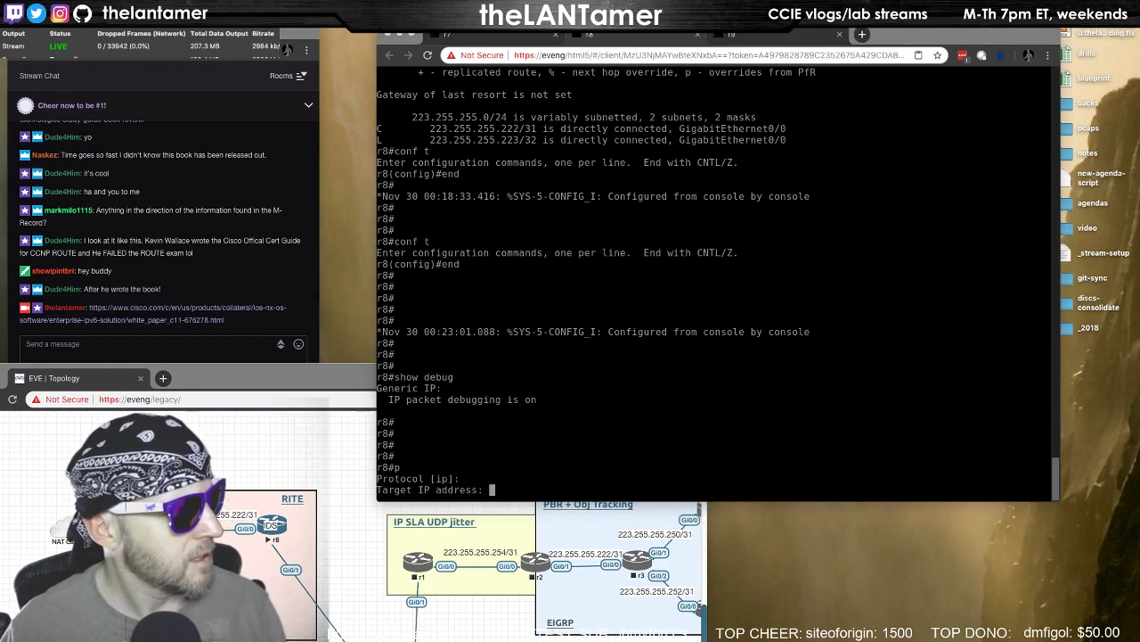
left_click(542, 303)
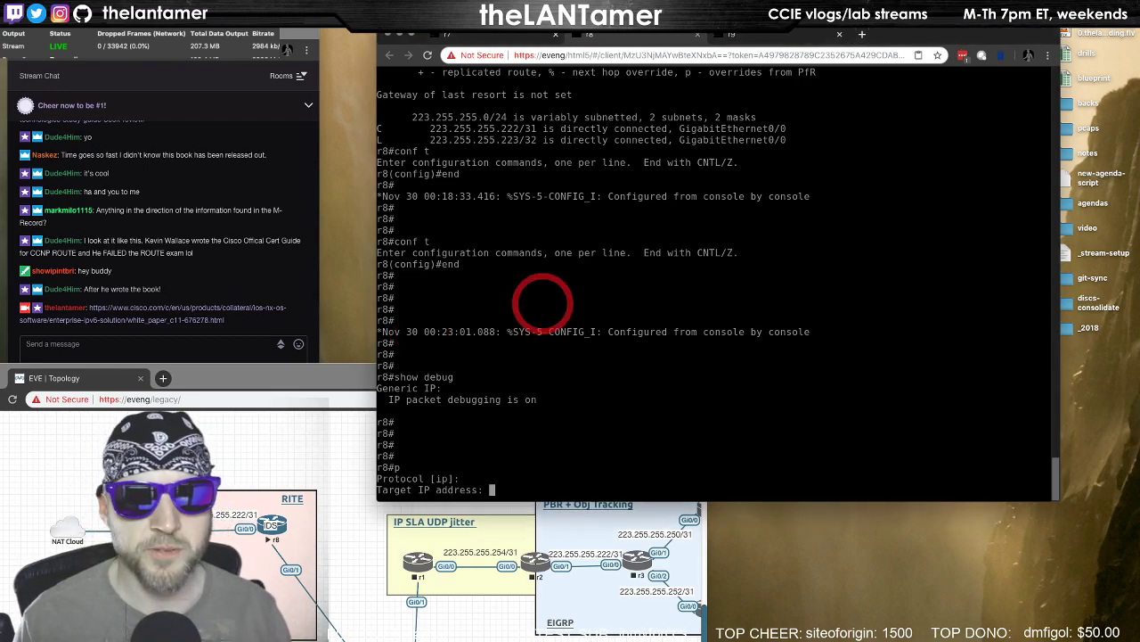
Show r9's brief IP interface summary and the running configuration of its gi0/0 interface
key("ctrl+Tab")
type("show ip int br")
key("Return")
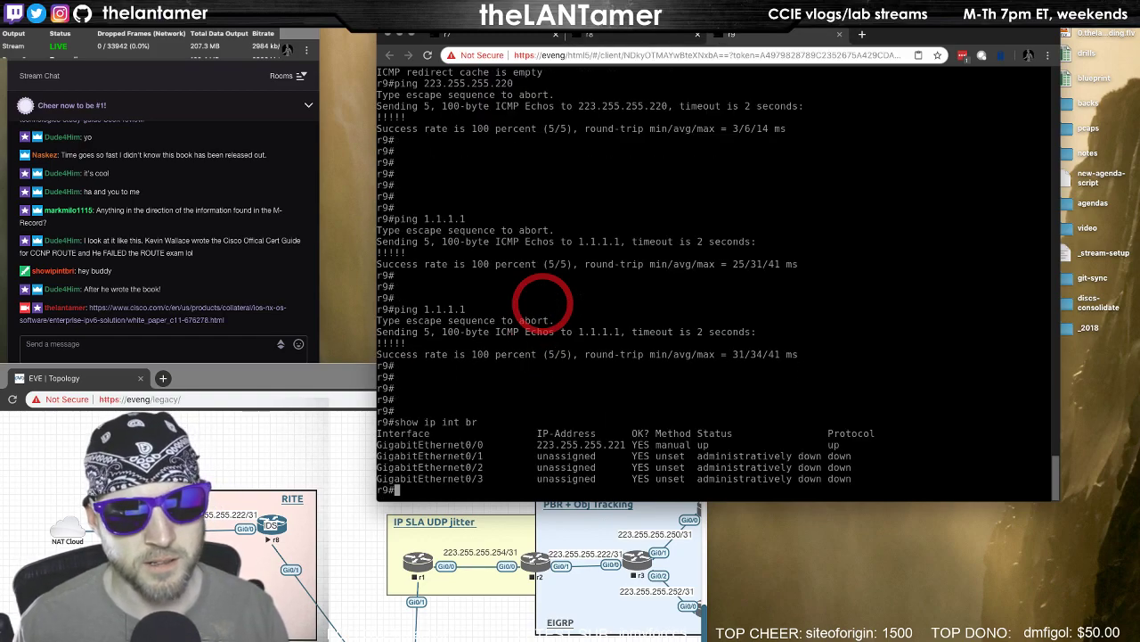
type("show run int gi0")
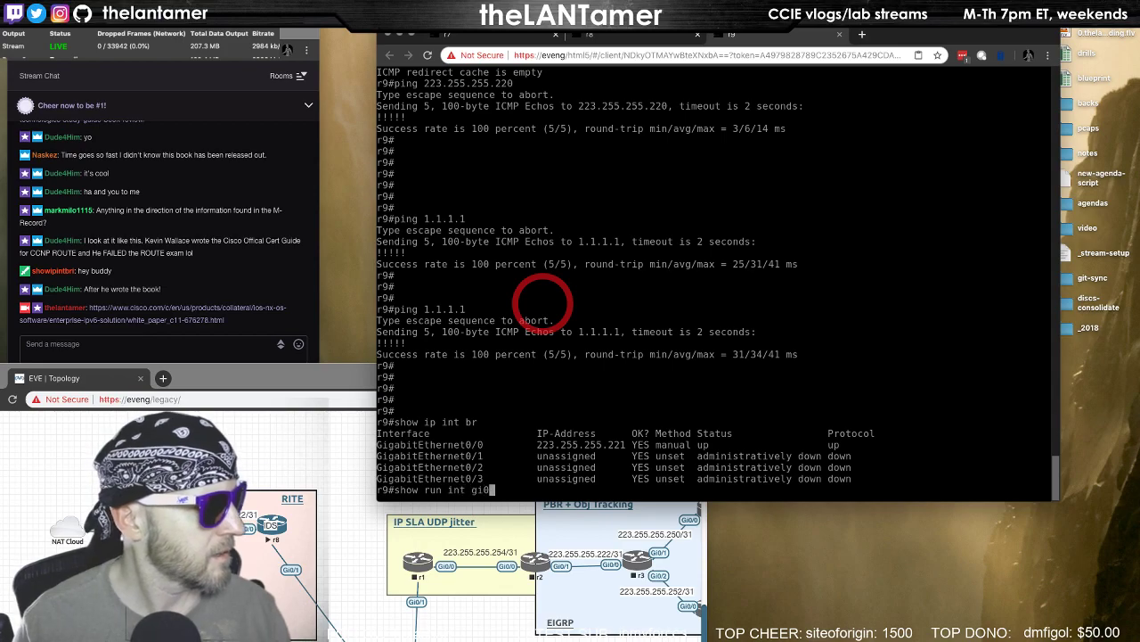
type("/0")
key("Return")
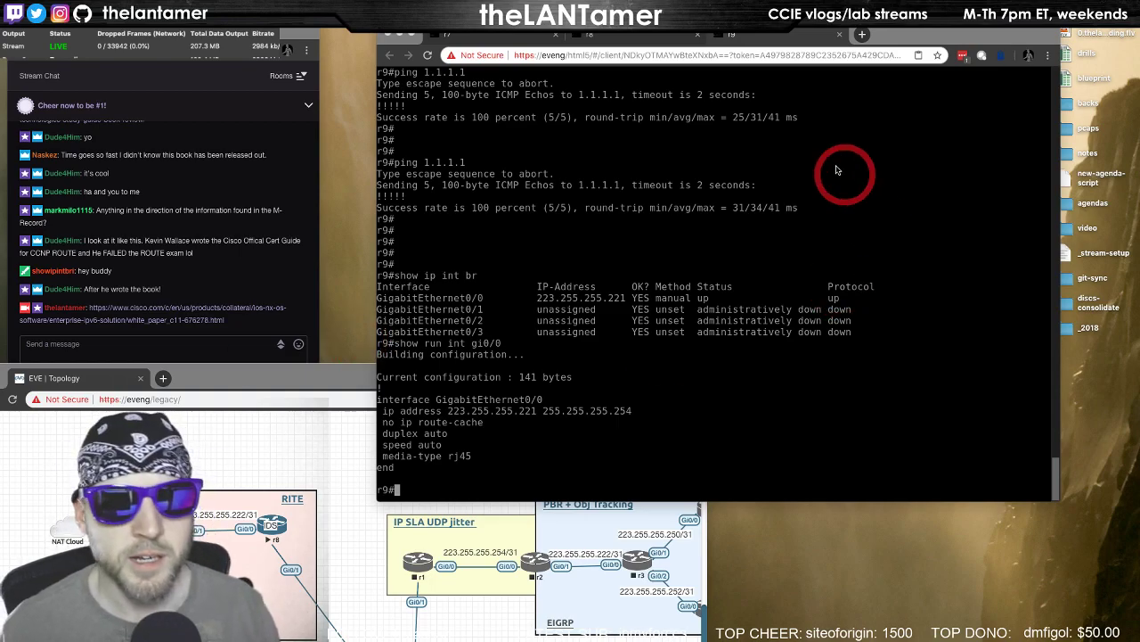
Show r7's running configuration beginning at the traffic export section
left_click(509, 36)
key("Return")
key("Return")
key("Return")
key("Return")
key("Return")
type("show run")
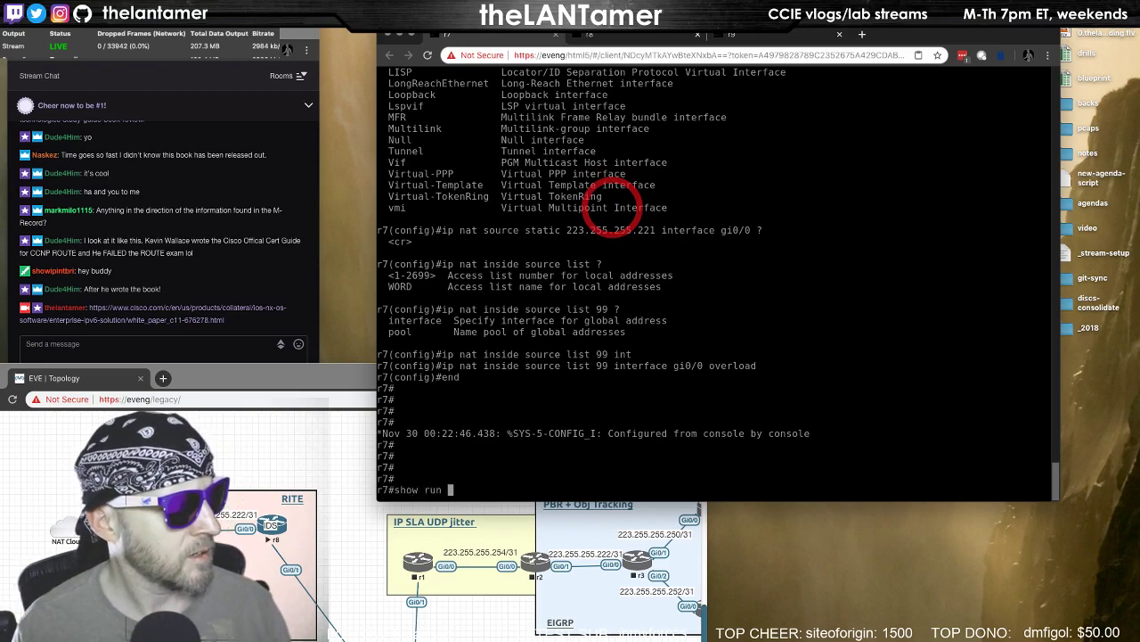
type(" | b traffic")
key("Return")
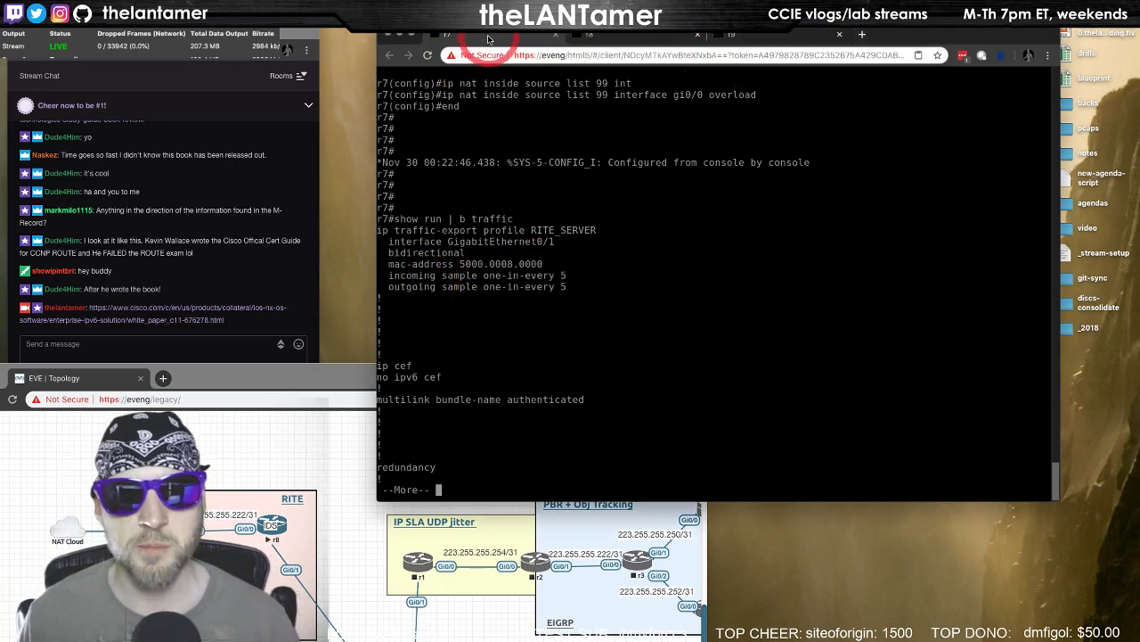
Ping 1.1.1.1 from r9 with a repeat count of 100
left_click(802, 41)
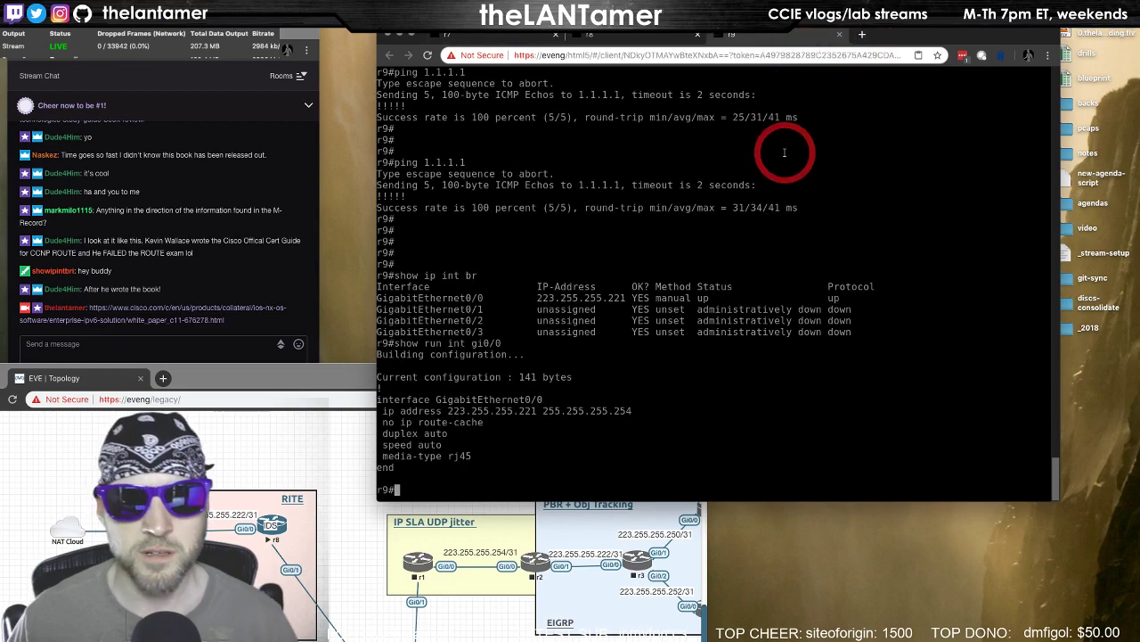
key("Up")
key("Up")
key("Up")
type("repeat 100")
key("Return")
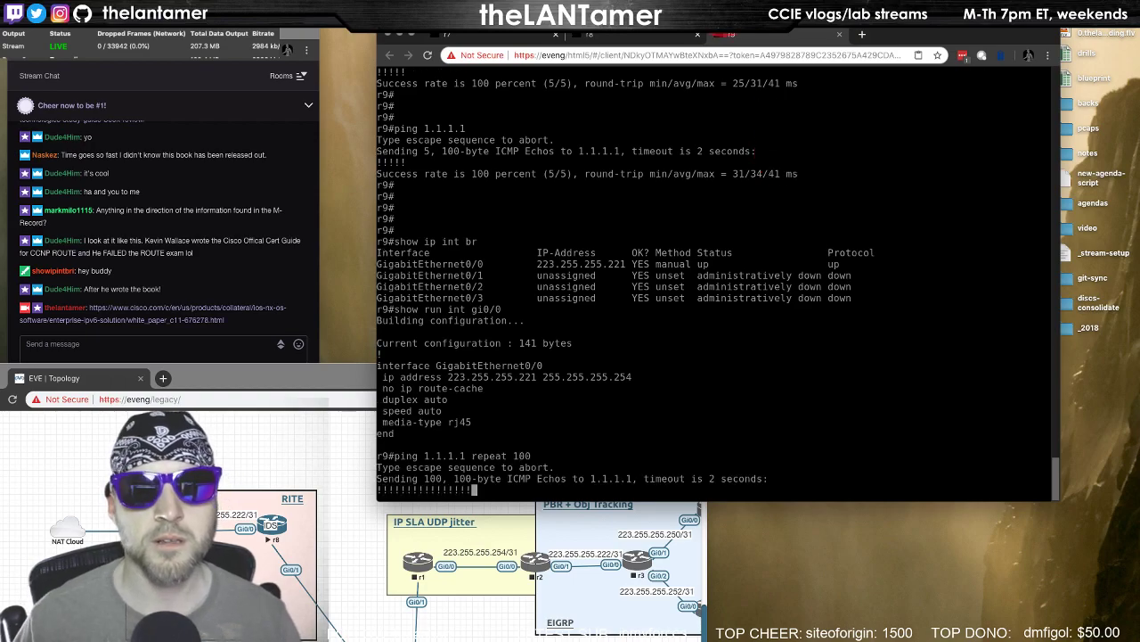
Return to r8's console and leave the pending extended ping without a target address
left_click(638, 35)
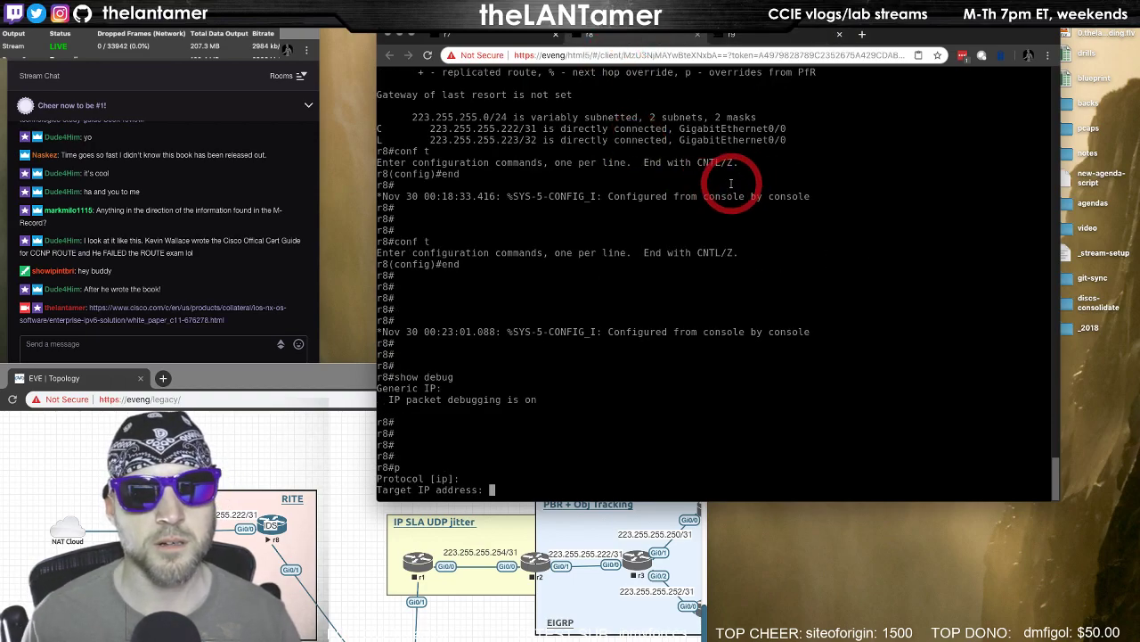
key("Return")
key("Return")
key("Return")
key("Return")
key("Return")
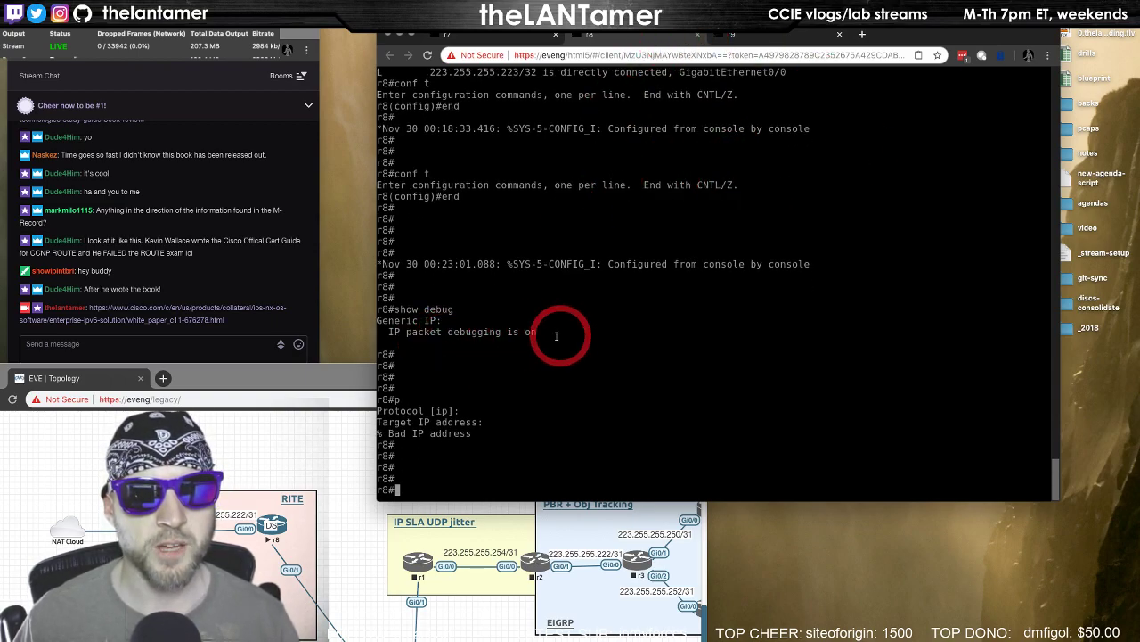
Disable ip cef globally on r8 and exit configuration mode
type("conf t")
key("Return")
type("no ip cef")
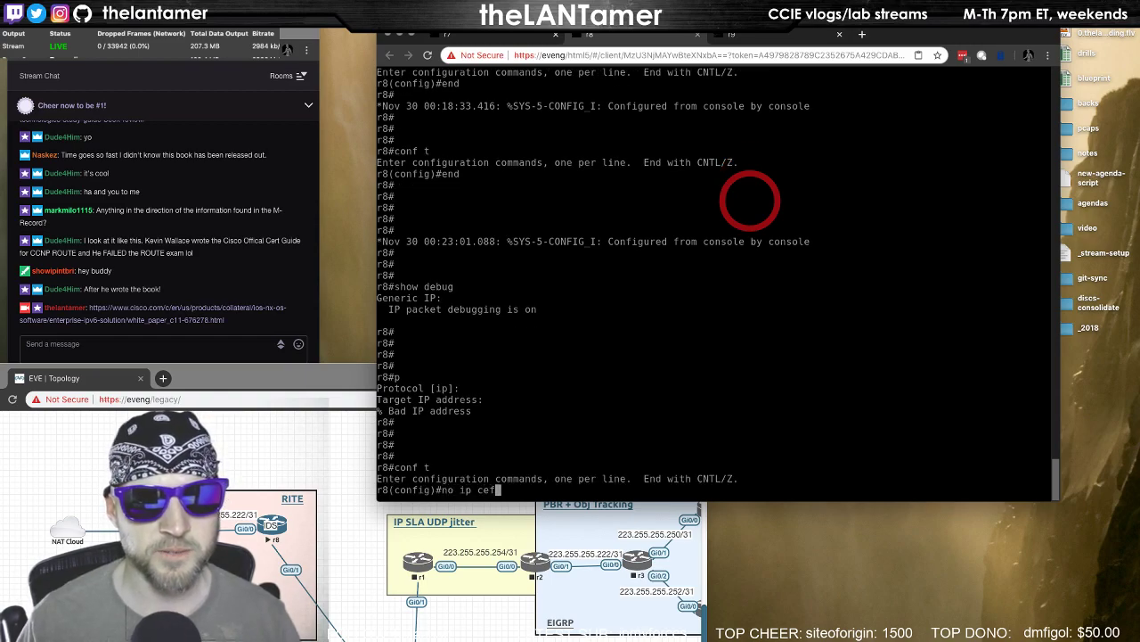
key("Return")
type("end")
key("Return")
key("Return")
key("Return")
key("Return")
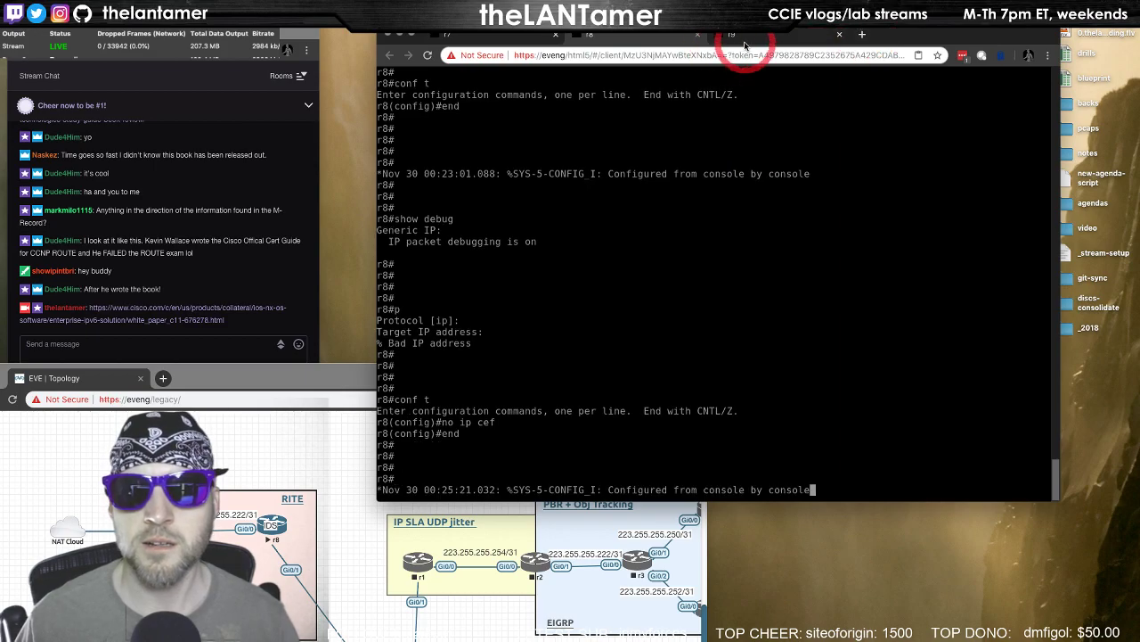
Ping 1.1.1.1 from r9 again with a repeat count of 100
key("Return")
key("Return")
key("Return")
key("Return")
key("Return")
key("Return")
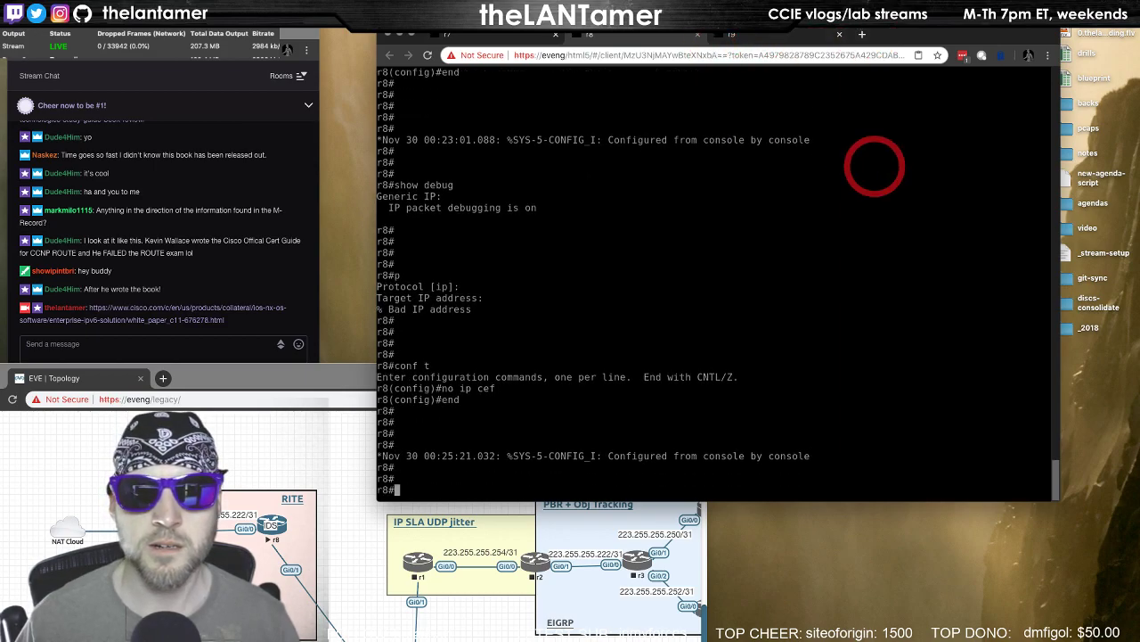
left_click(748, 35)
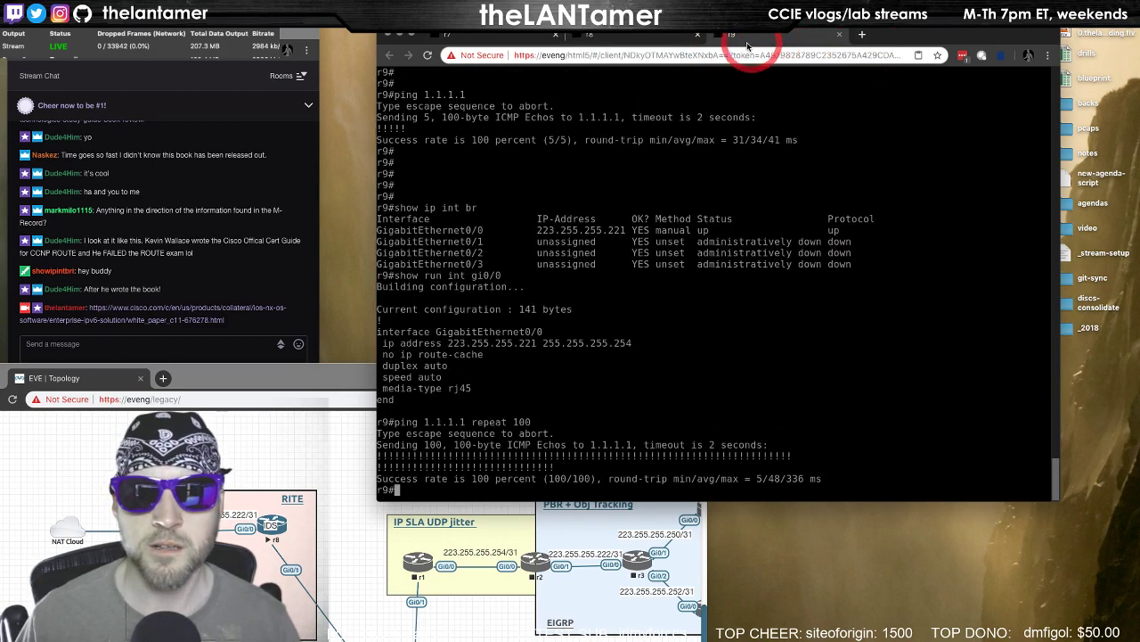
left_click(637, 34)
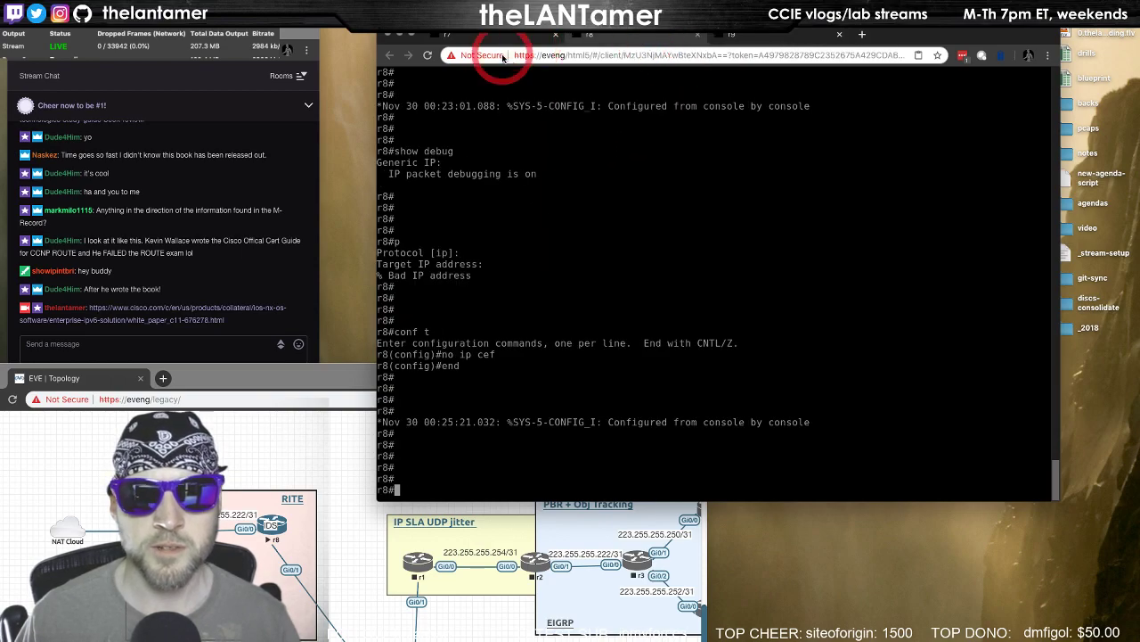
left_click(786, 38)
key("Up")
key("Return")
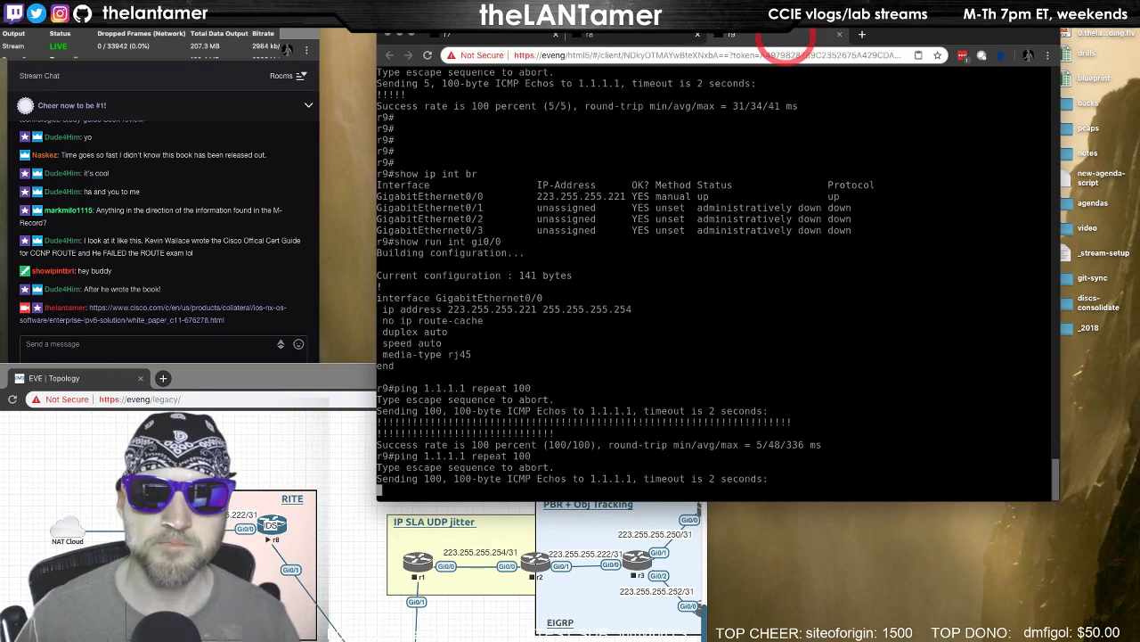
Check r8's console for packet debug output, and read the remainder of r7's running configuration to its end
left_click(753, 172)
left_click(628, 34)
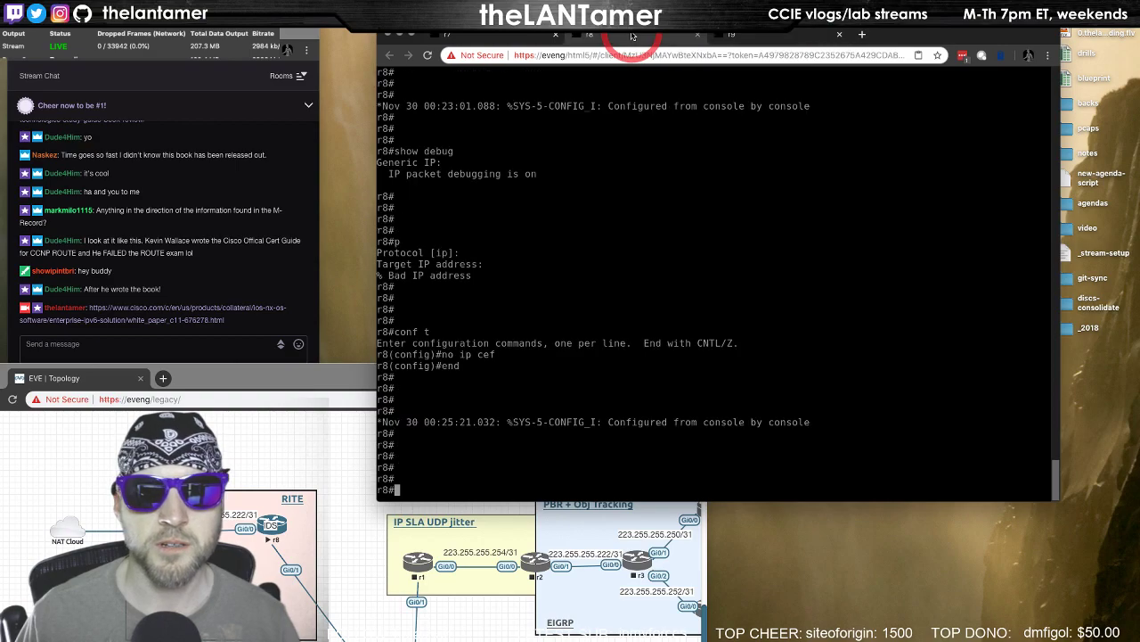
left_click(492, 36)
left_click(485, 83)
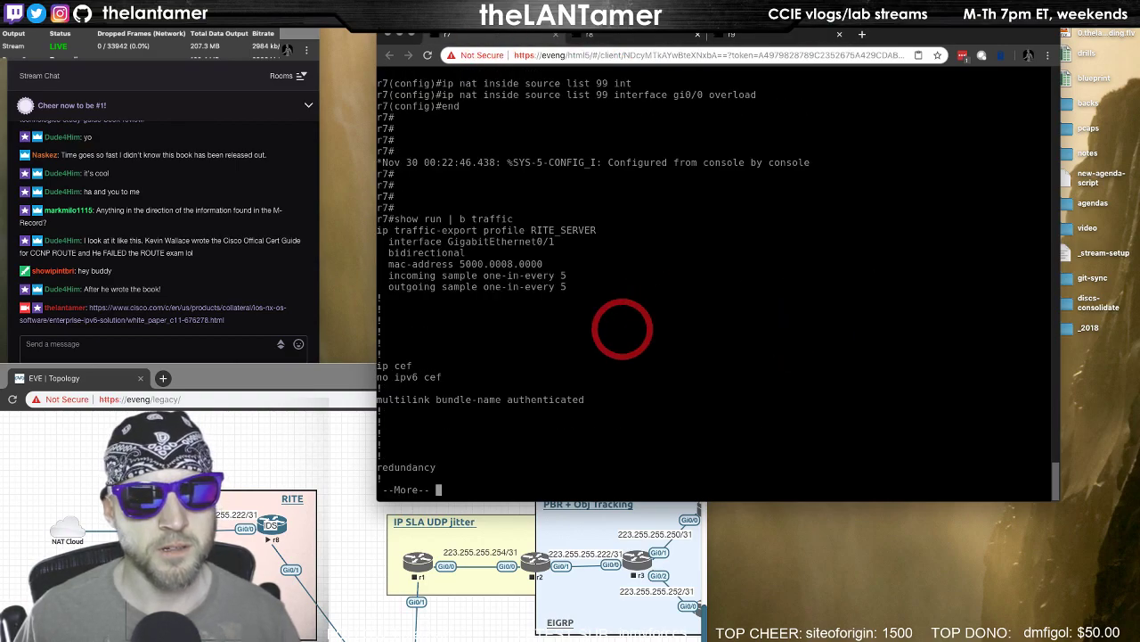
key("space")
key("space")
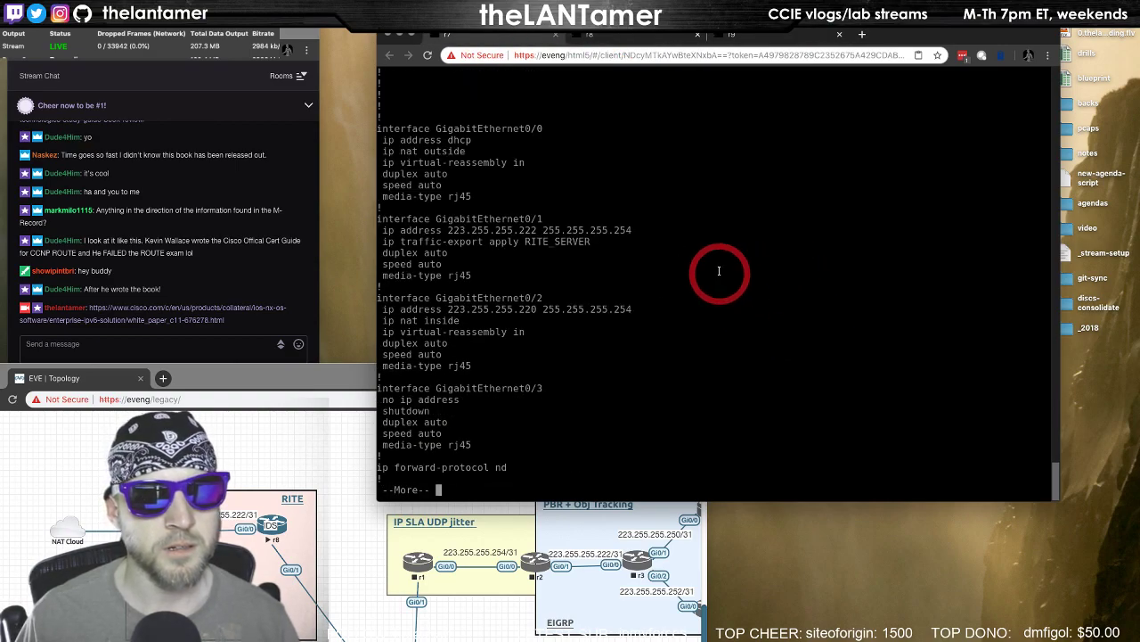
key("space")
key("space")
key("Return")
key("Return")
key("Return")
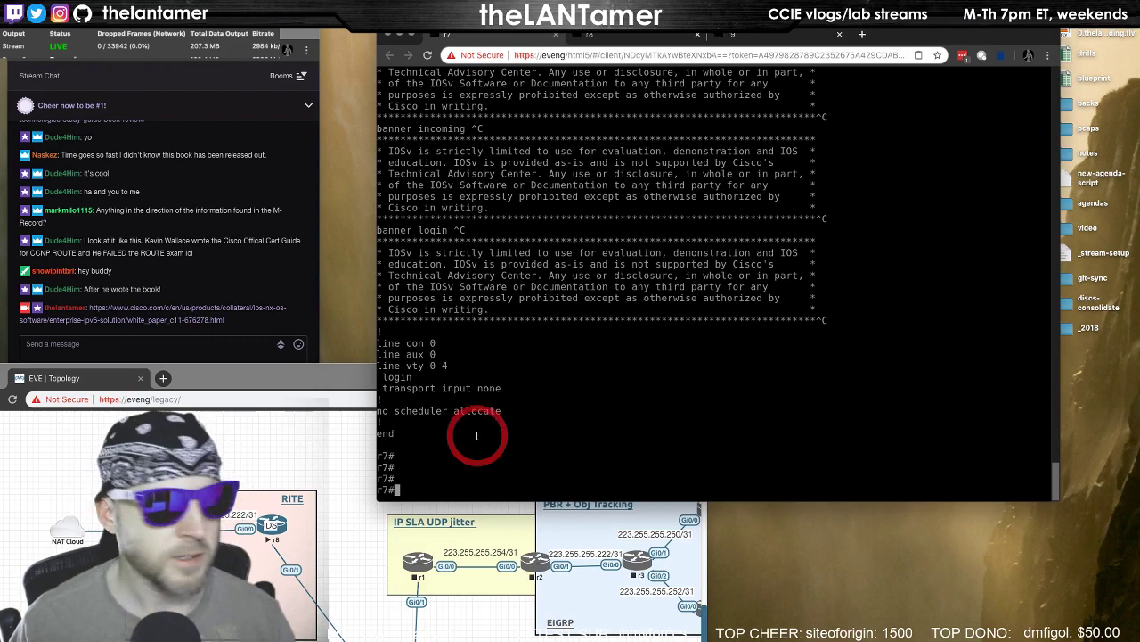
Display r7's running configuration starting from the traffic-export profile
type("shwo ")
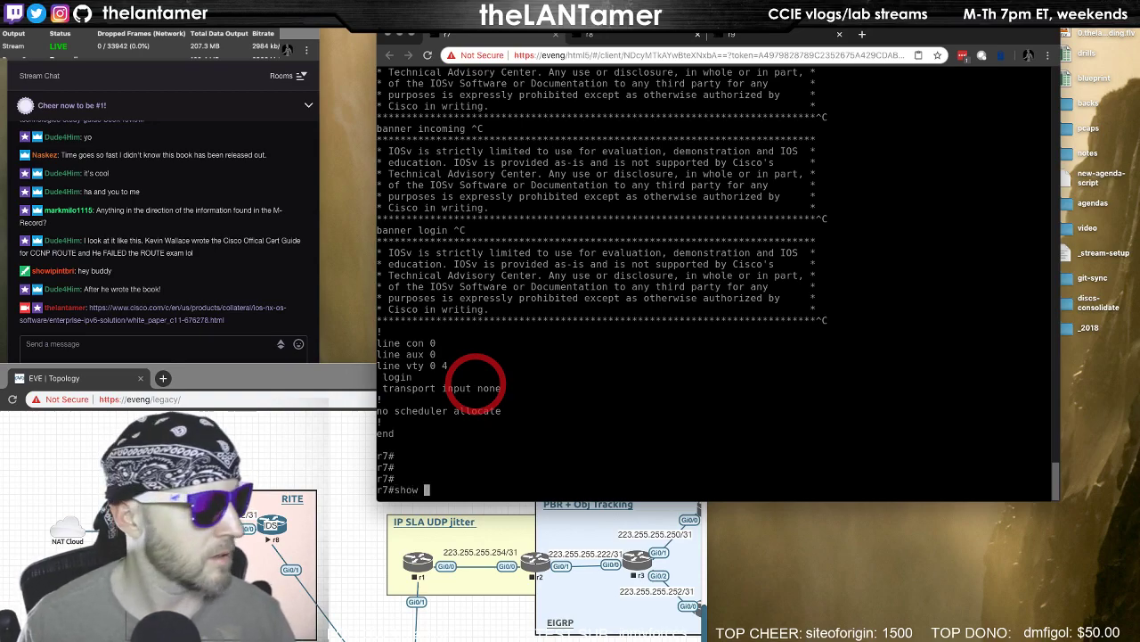
type("run | b traffic")
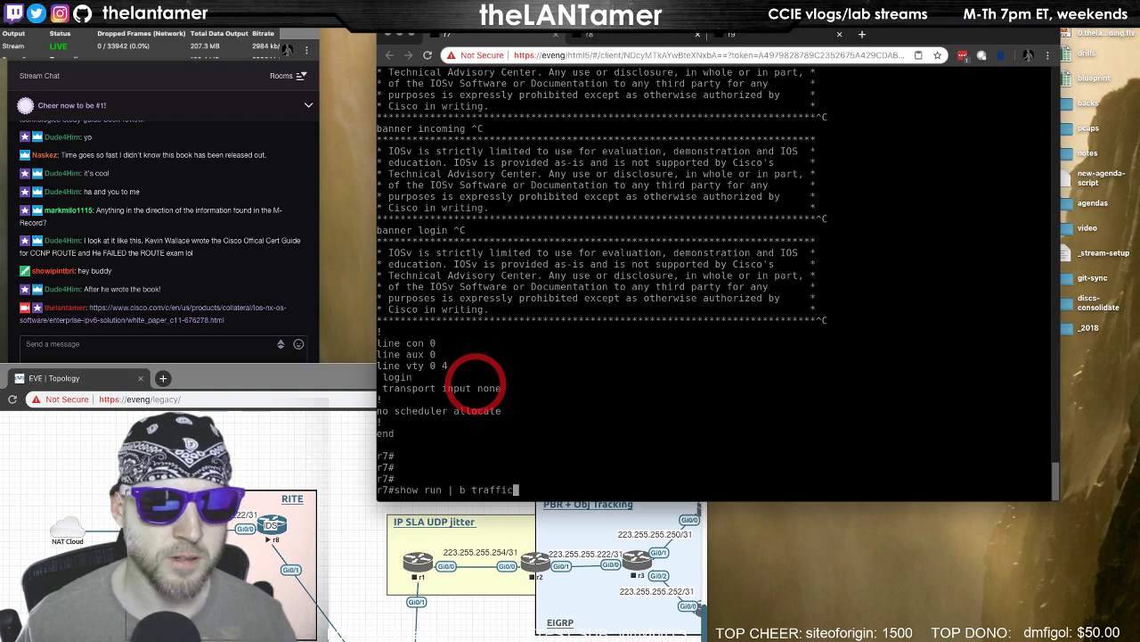
key("Return")
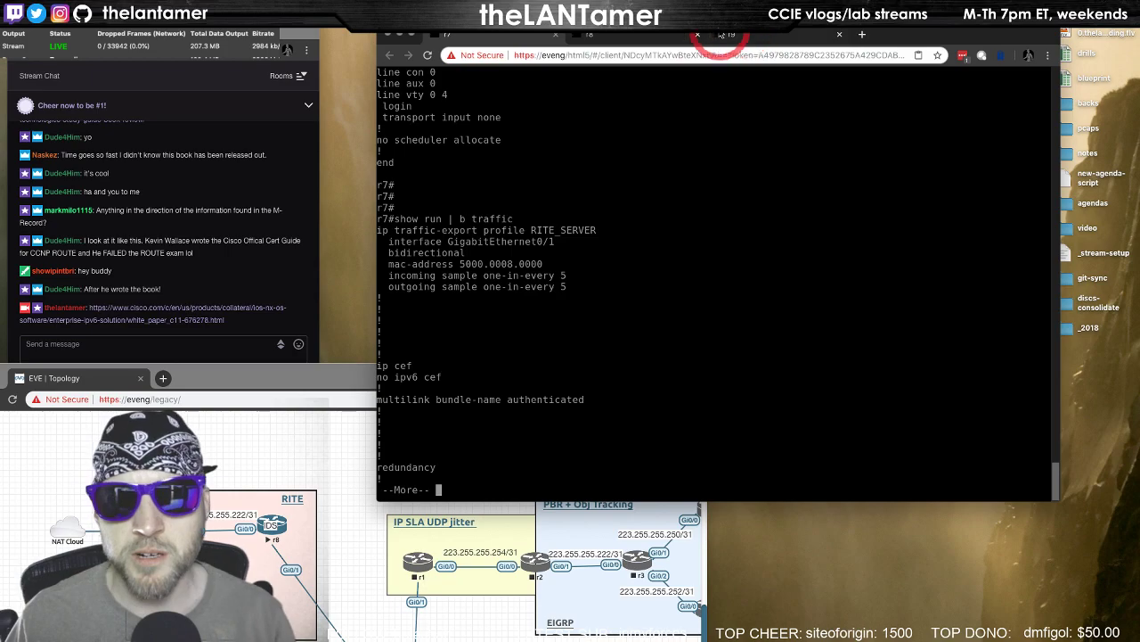
Show the full status and hardware address of interface gi0/0 on r8
left_click(624, 35)
left_click(754, 157)
key("Return")
key("Return")
key("Return")
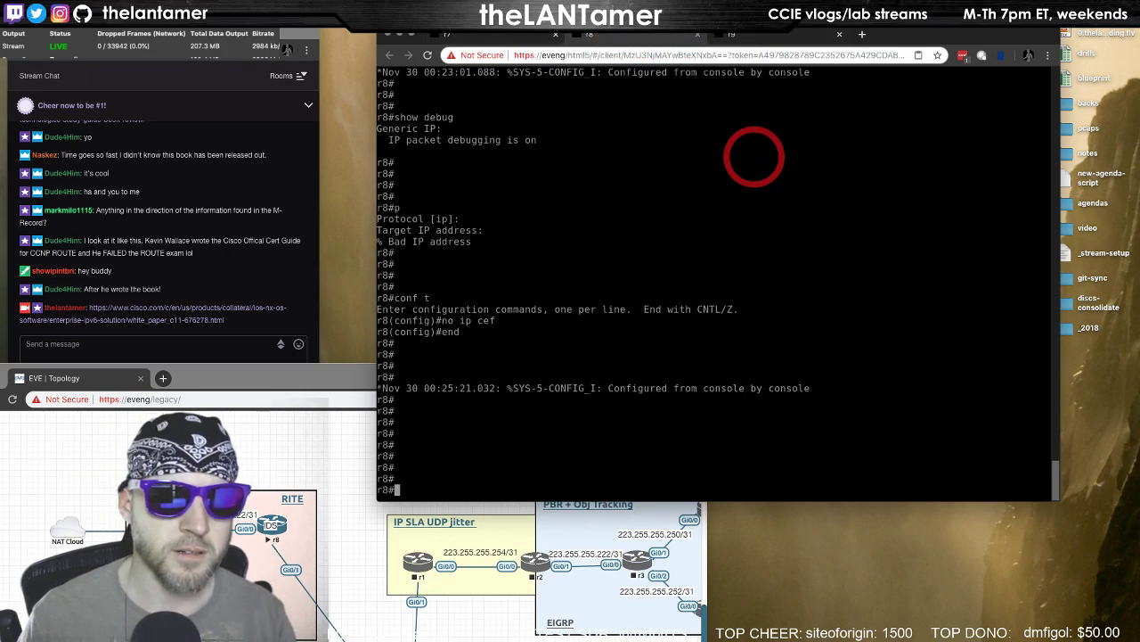
type("show int gi0/0")
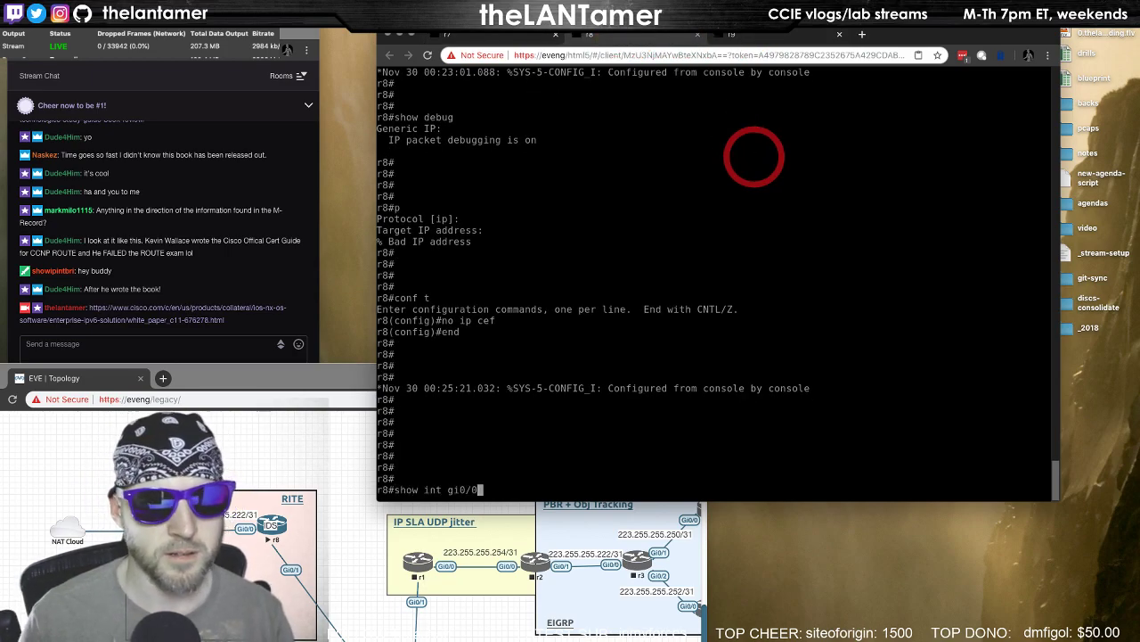
key("Return")
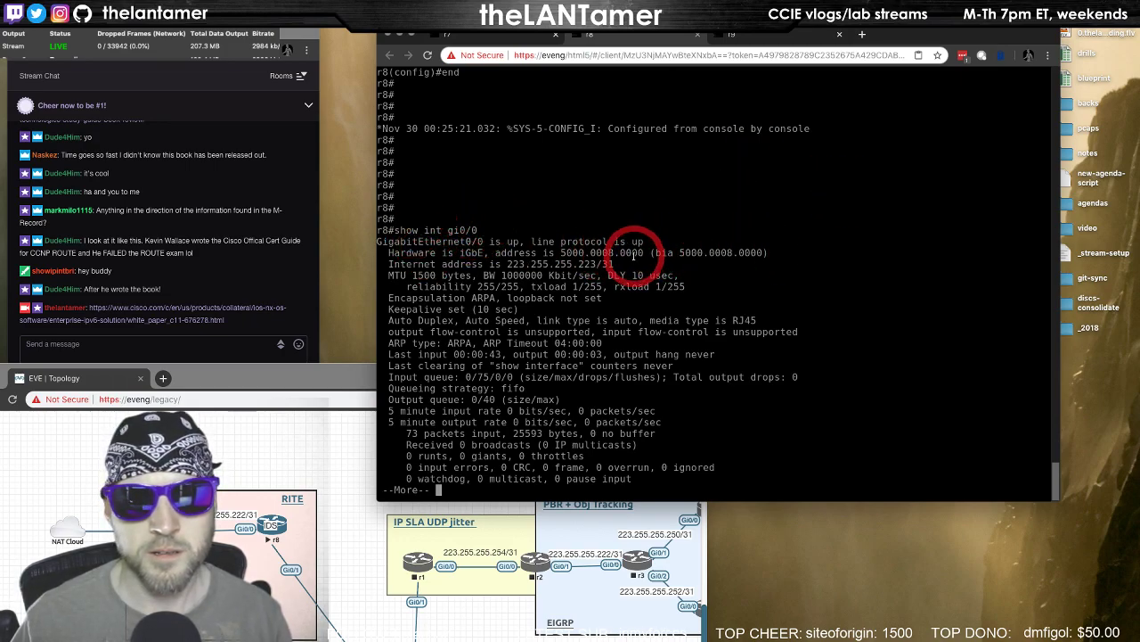
key("space")
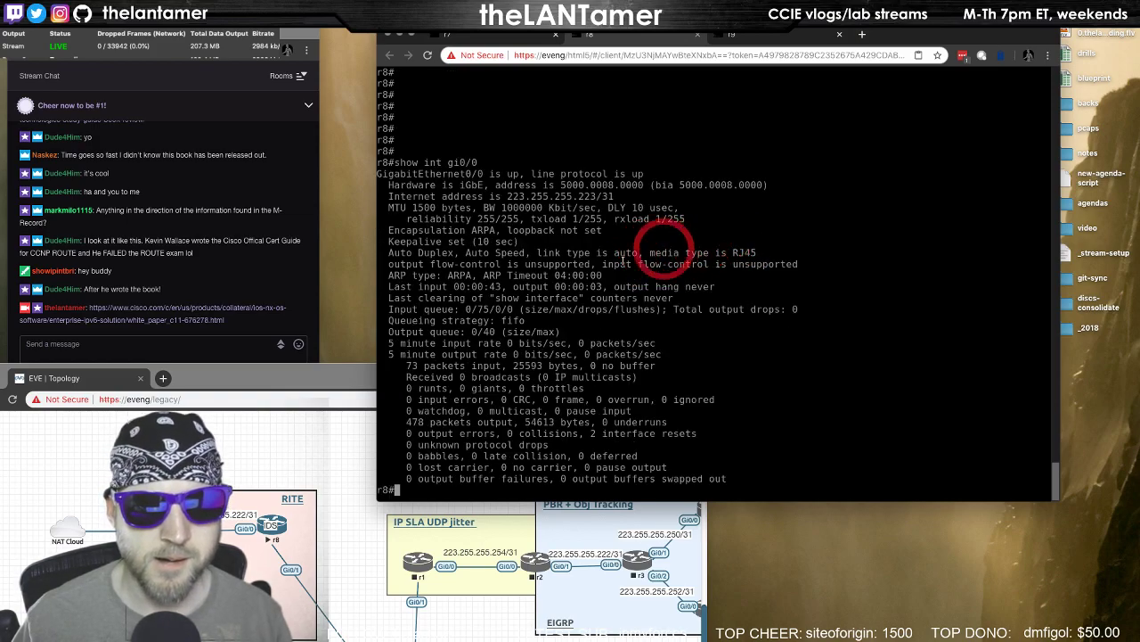
Start a packet capture on r8's Gi0/0 interface from the EVE topology
left_click(283, 524)
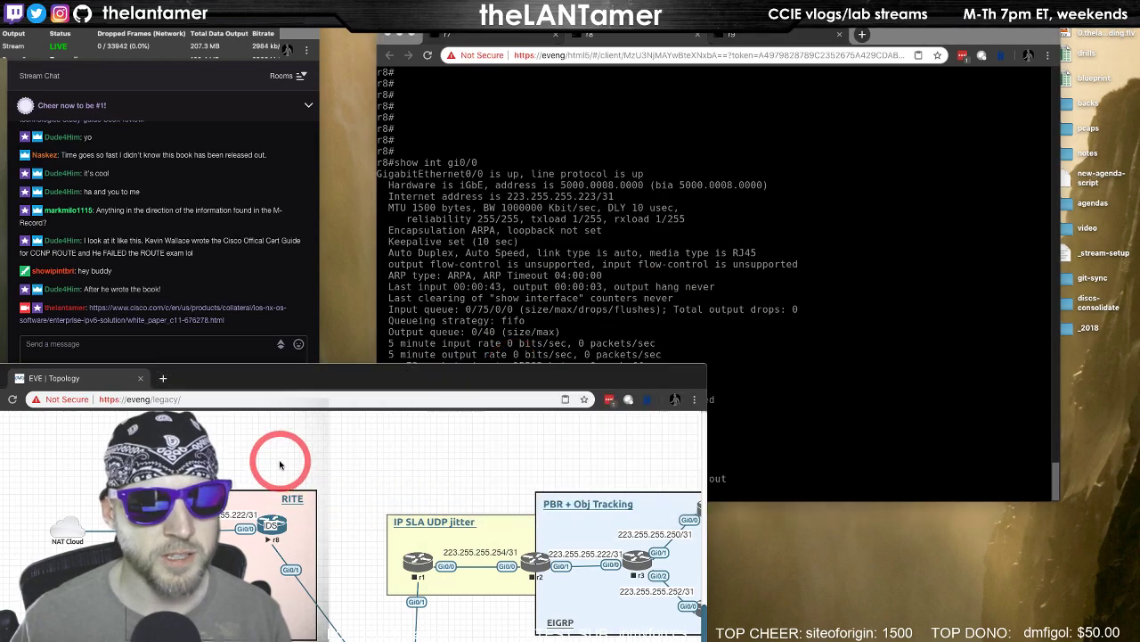
right_click(266, 524)
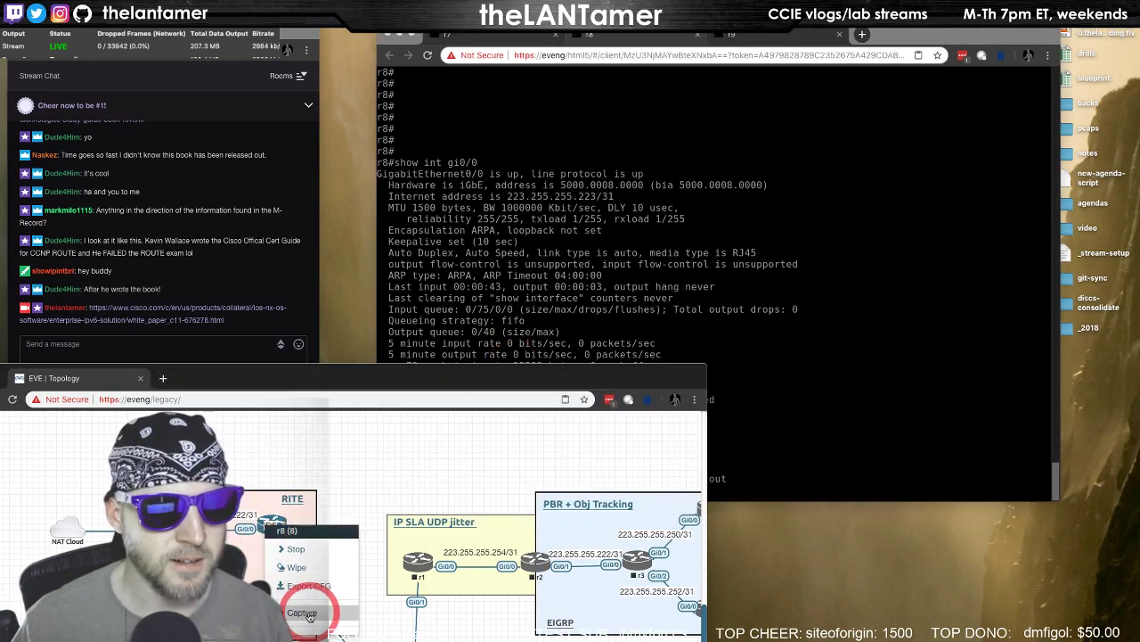
mouse_move(303, 613)
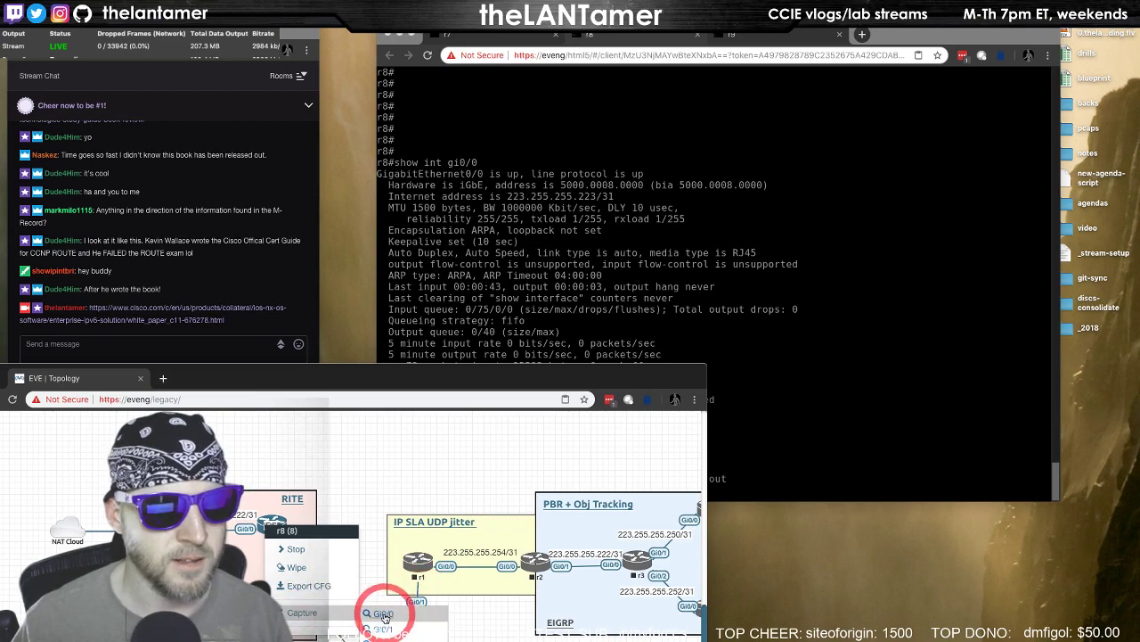
left_click(379, 613)
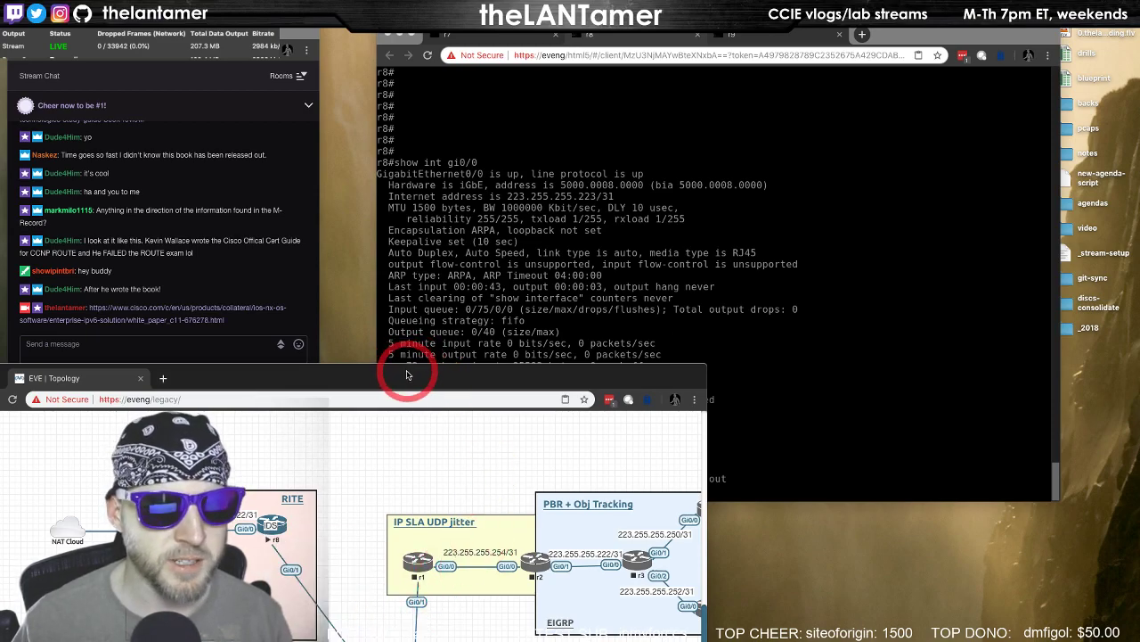
Detach the r8 Gi0/0 capture session into its own browser window and place it clear of the topology window
left_click(659, 283)
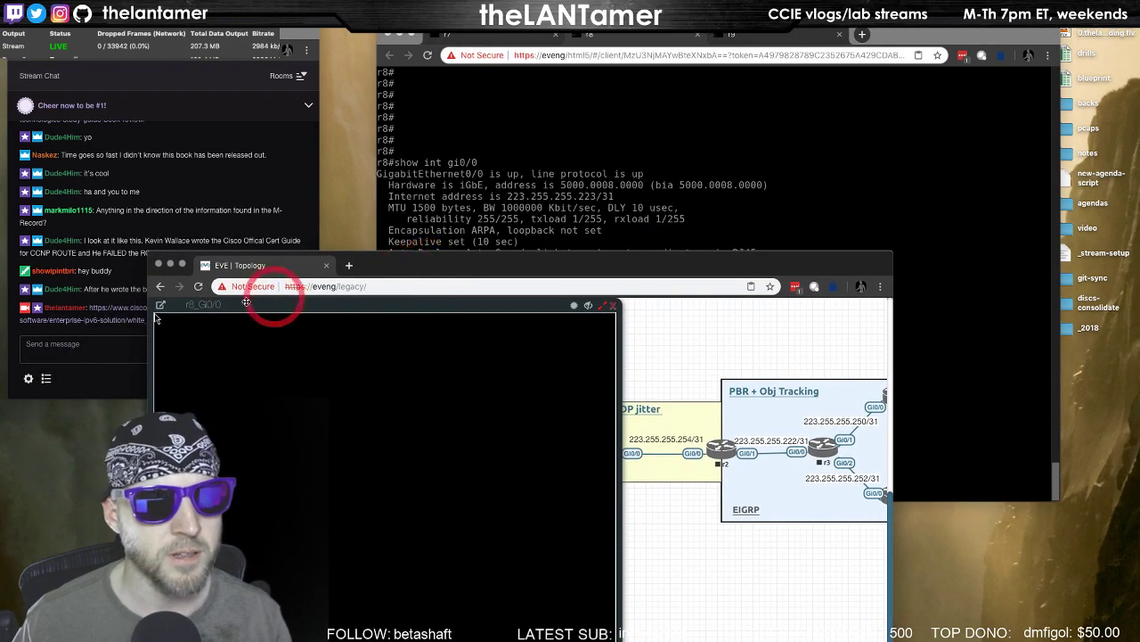
left_click(160, 305)
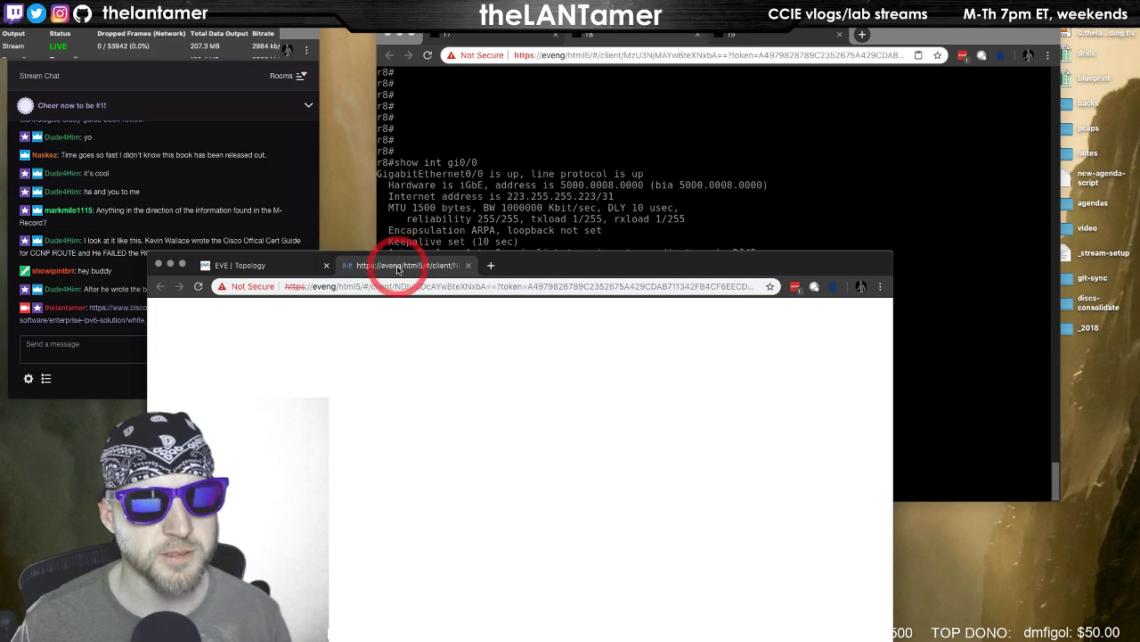
left_click_drag(398, 266, 667, 94)
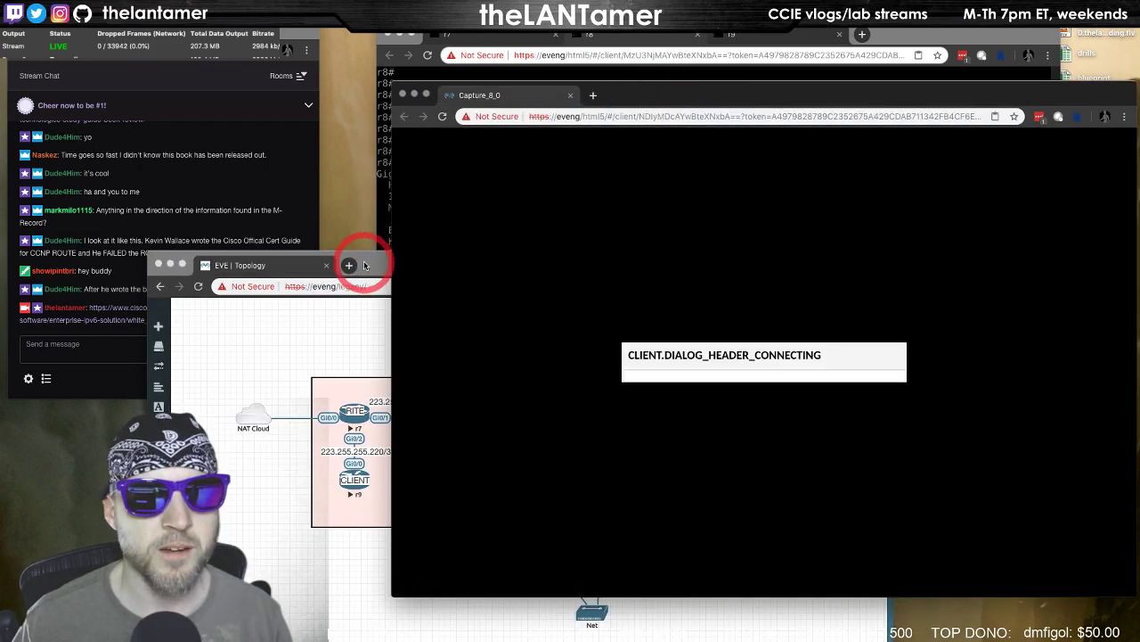
left_click_drag(359, 265, 173, 355)
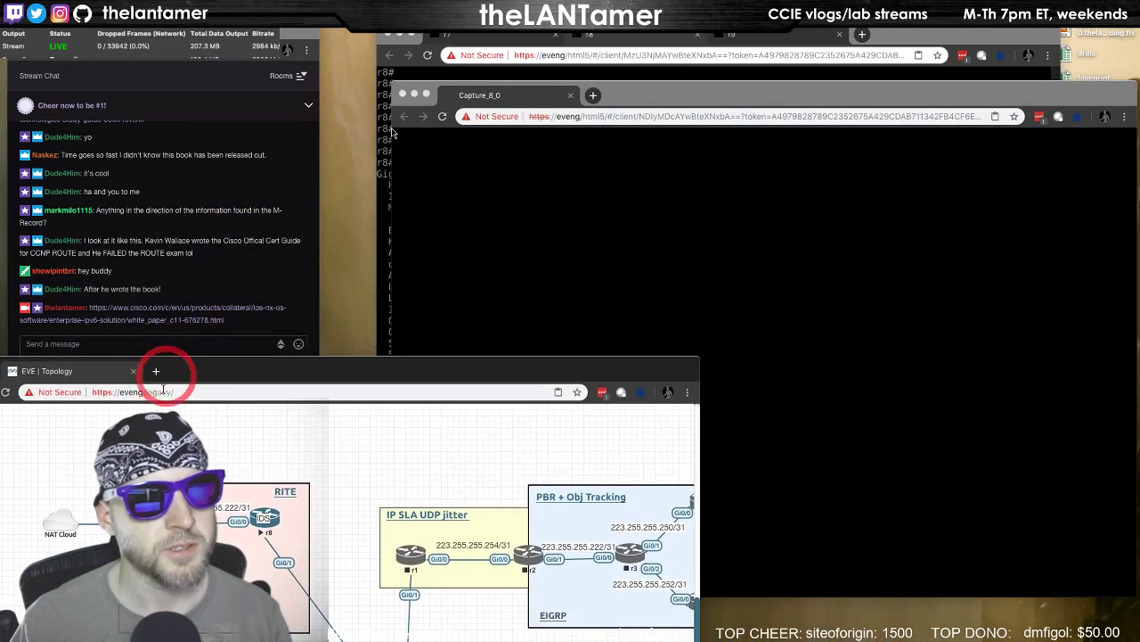
left_click(212, 528)
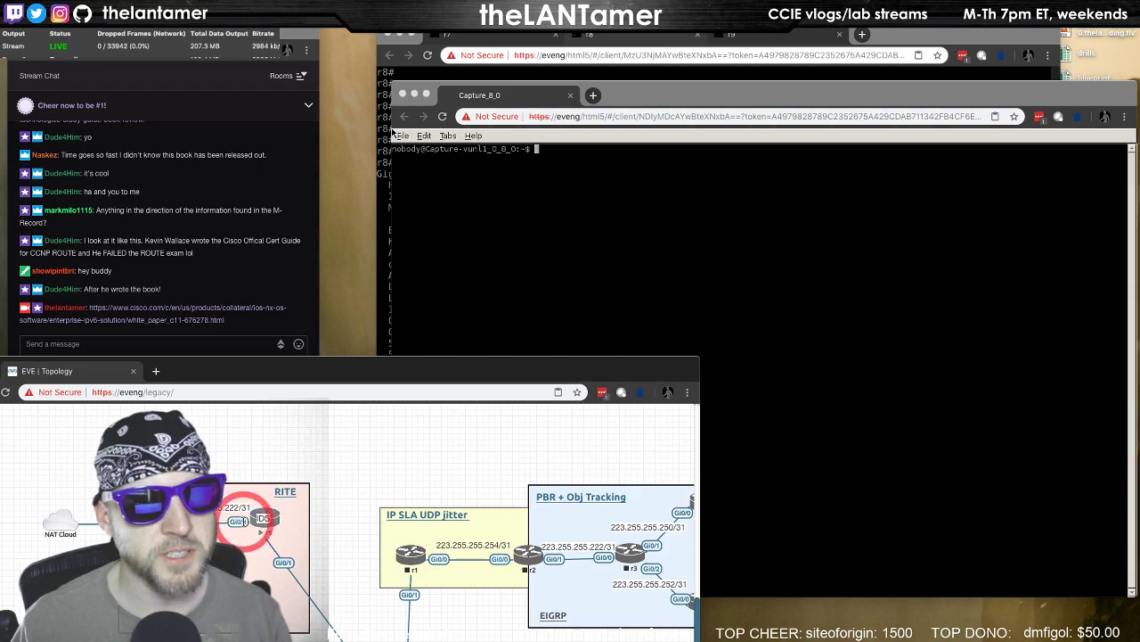
left_click_drag(785, 184, 621, 70)
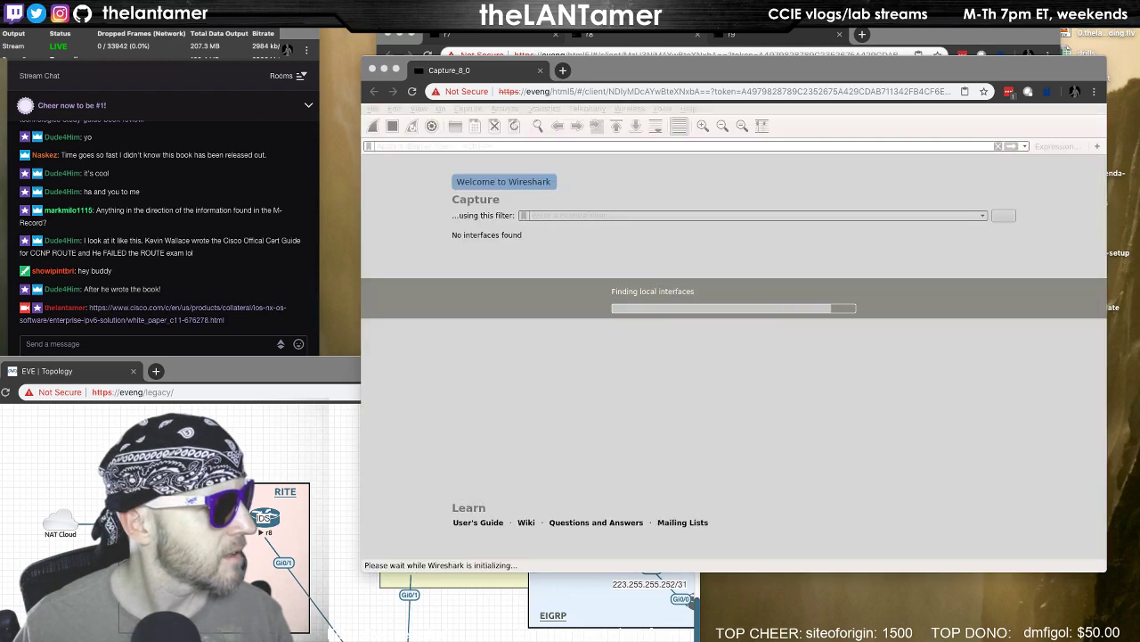
Leave the paged output on r7 and show the running configuration of interface gi0/1
left_click(628, 43)
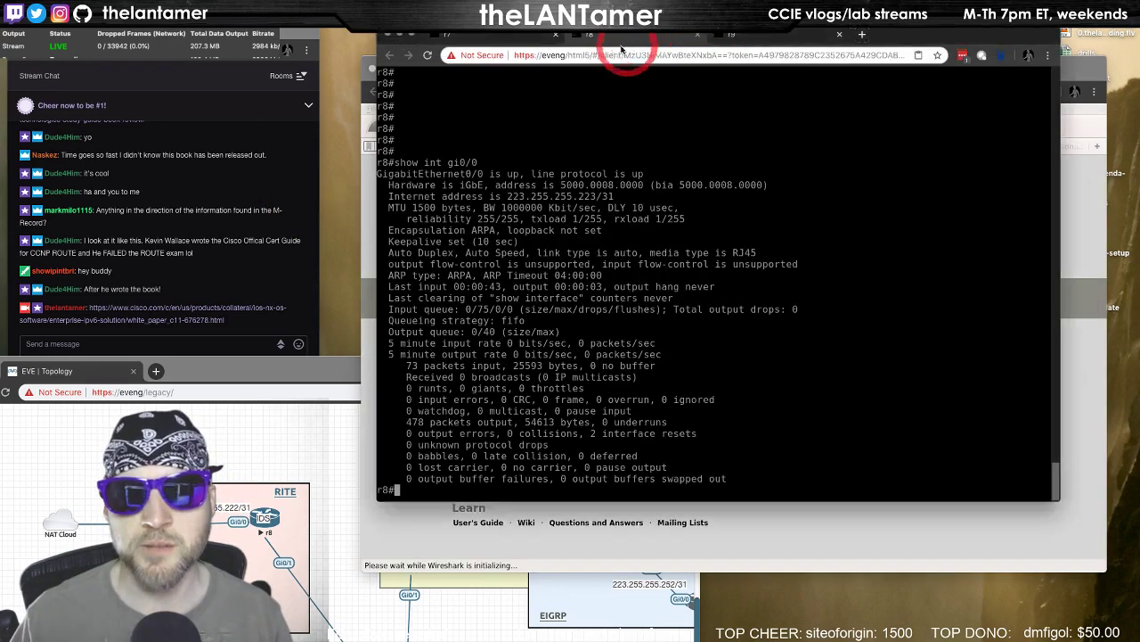
key("Return")
key("Return")
key("Return")
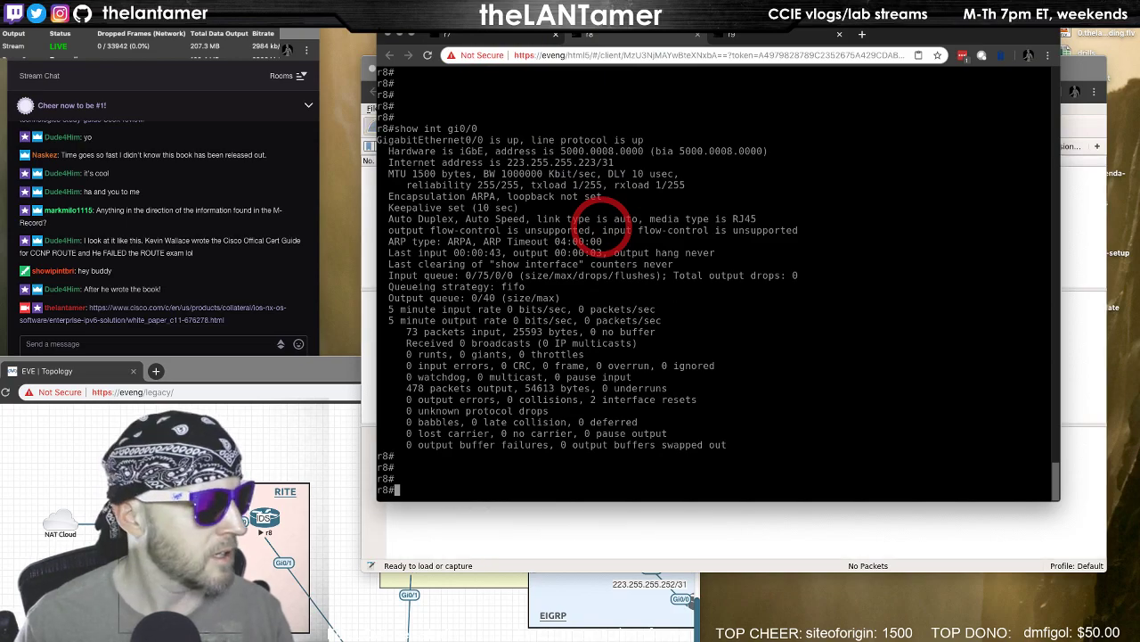
key("ctrl+Page_Up")
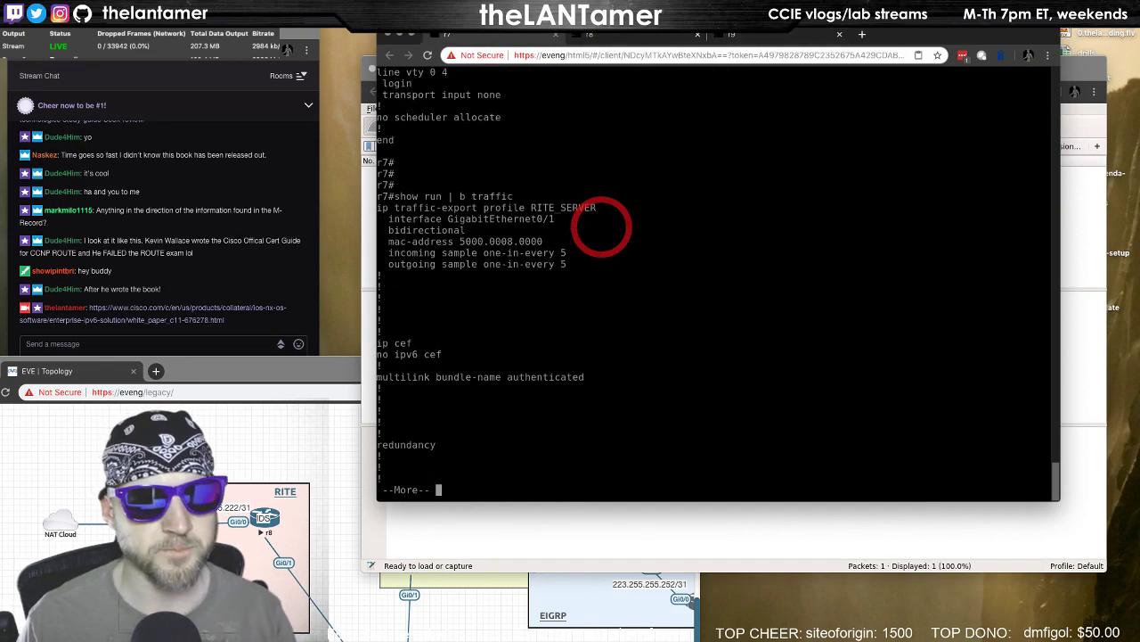
key("q")
key("Return")
key("Return")
key("Return")
type("show run int gi0/1")
key("Return")
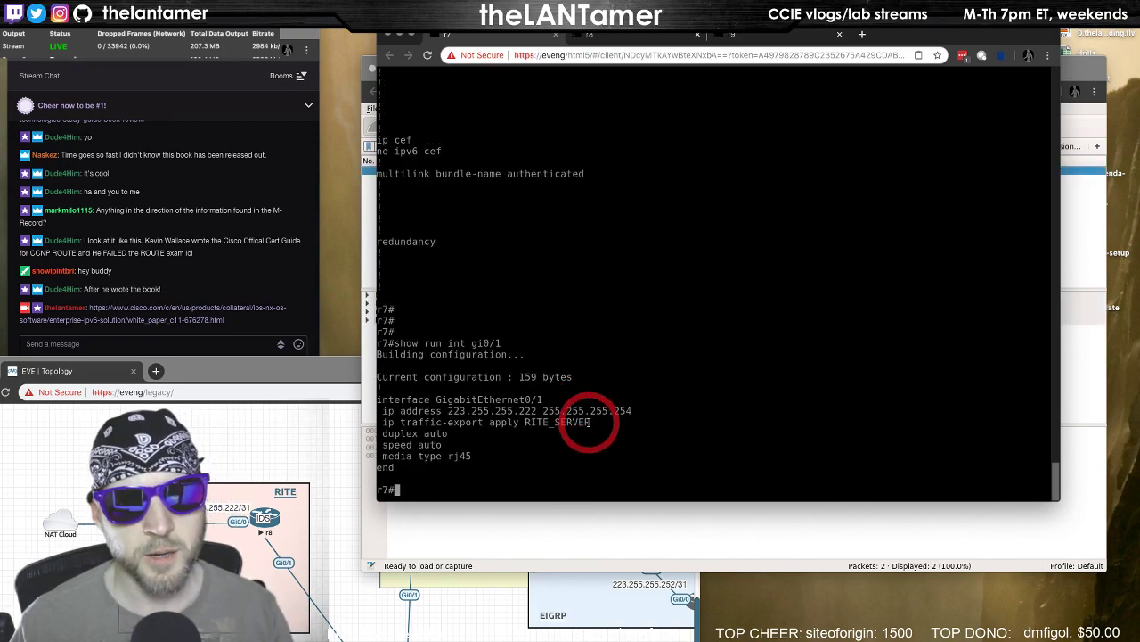
Compare the traffic-export profile name applied to r7's gi0/1 with the name in the profile definition
left_click_drag(588, 422, 437, 420)
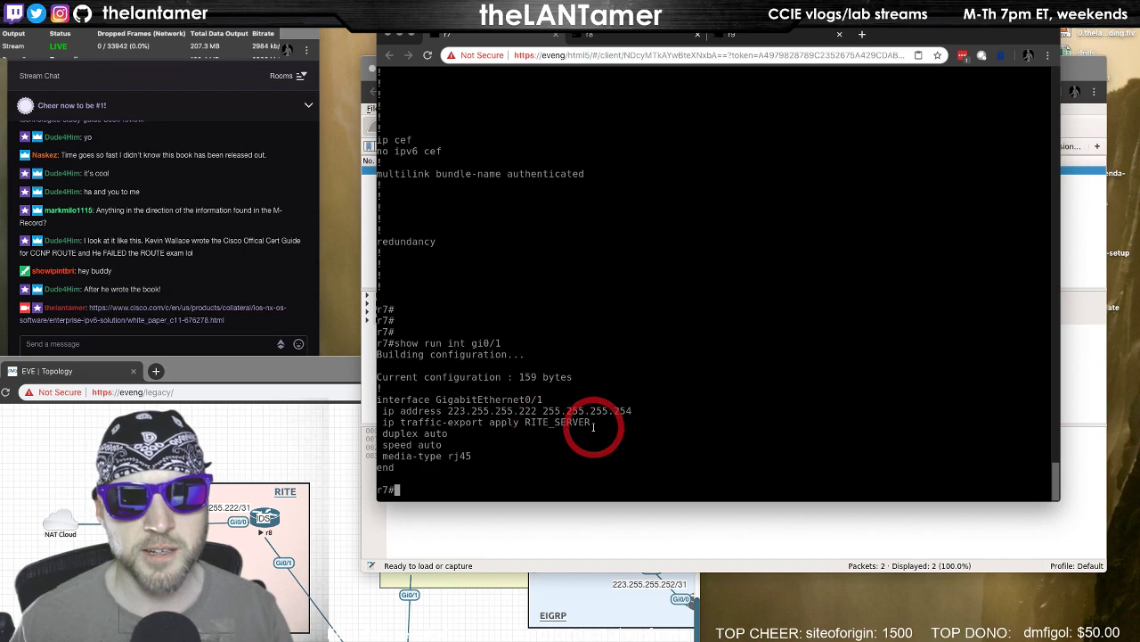
type("show run | b traffic")
key("Return")
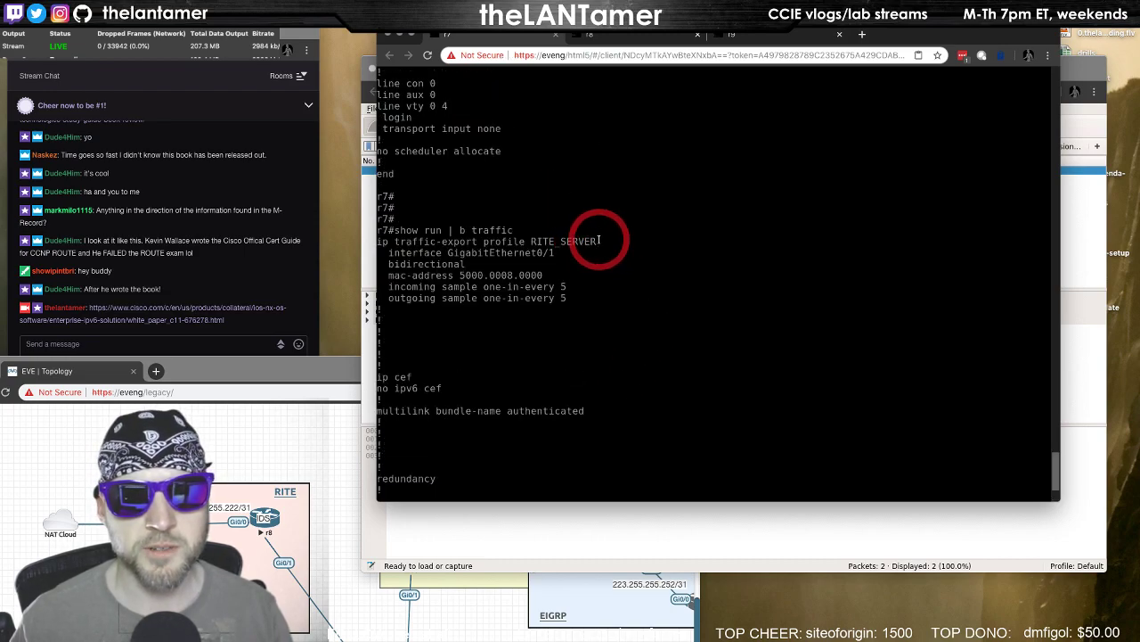
left_click_drag(572, 241, 613, 241)
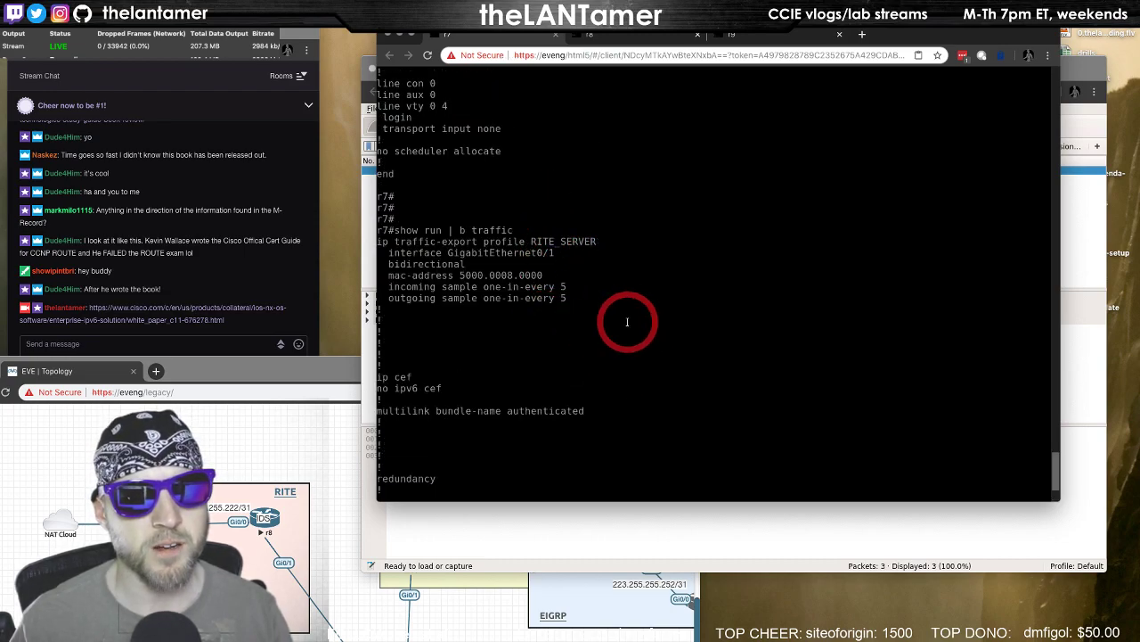
type("show run int gi0/1")
key("Return")
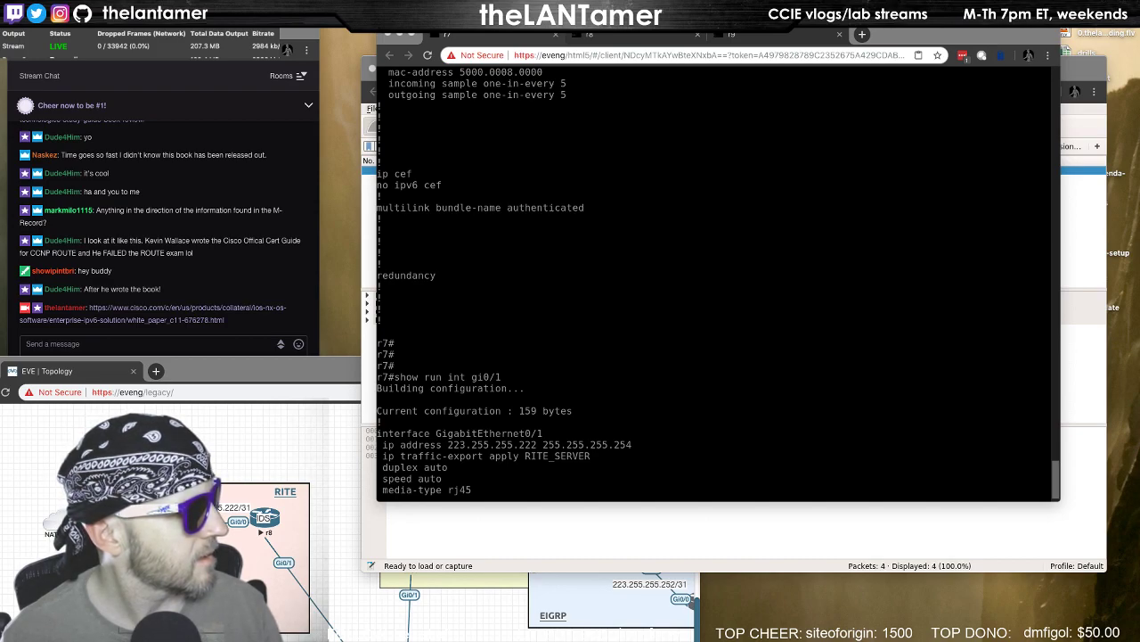
Reposition the capture window behind the consoles and rerun the 100-count ping to 1.1.1.1 from r9
left_click(1080, 79)
left_click_drag(757, 72, 750, 118)
left_click(760, 114)
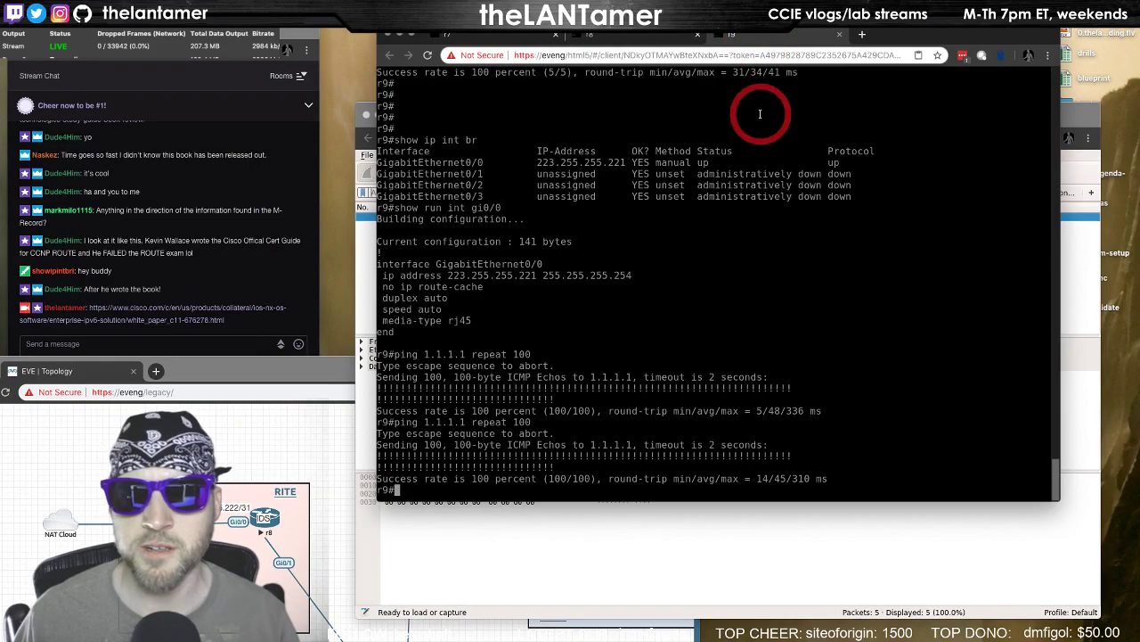
key("Return")
key("Return")
key("Up")
key("Return")
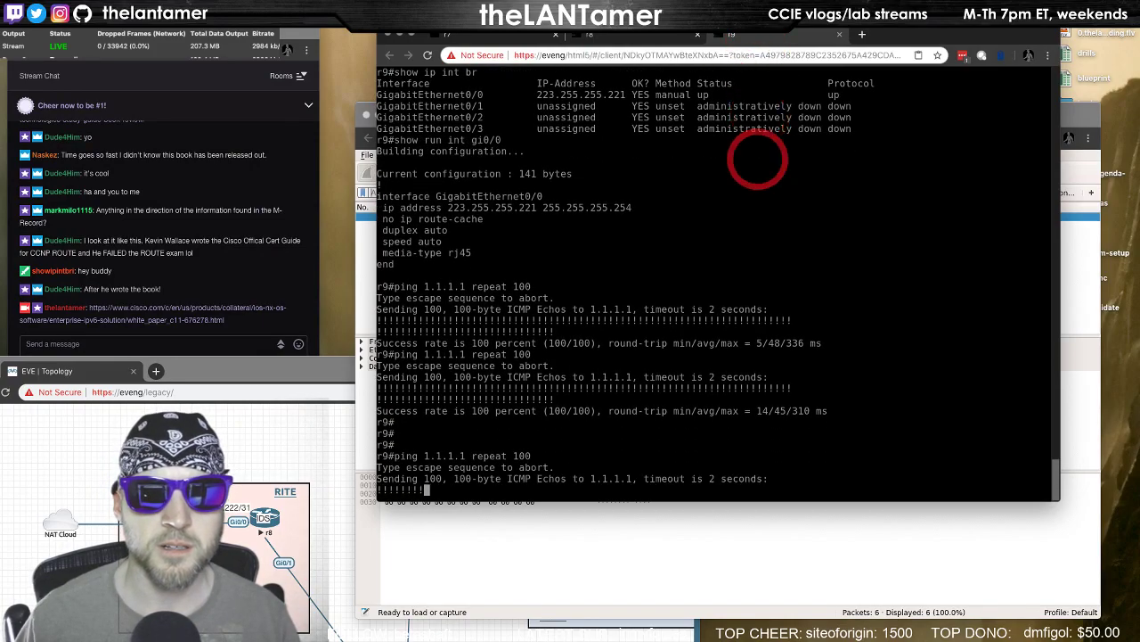
Bring the r8 Gi0/0 capture window forward to check for exported ping packets, and return to the r9 console
left_click(727, 581)
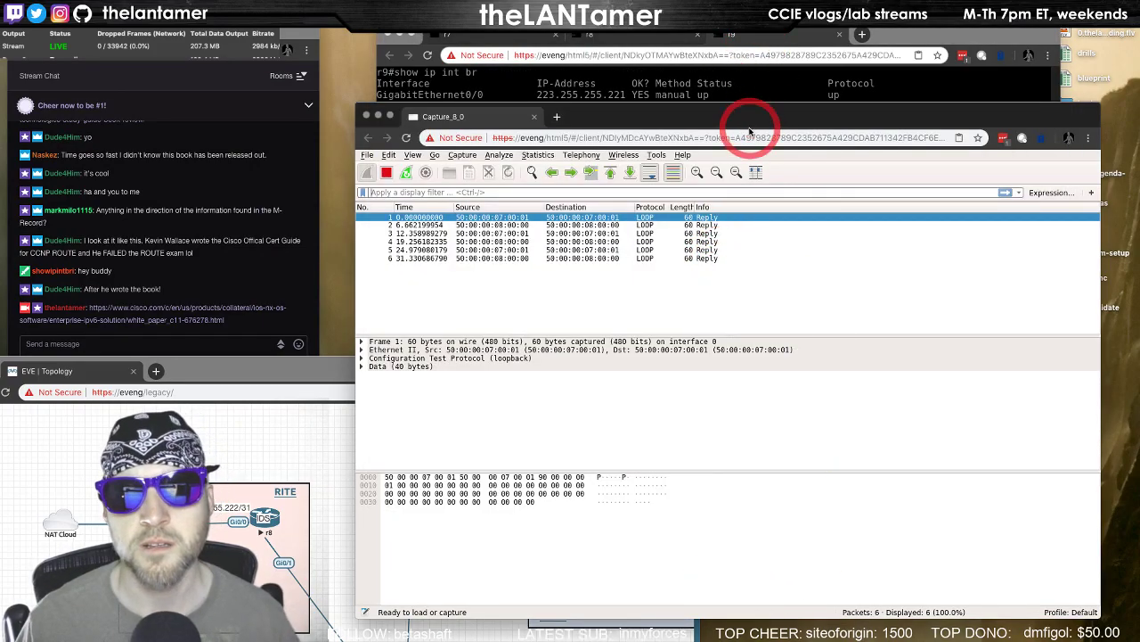
left_click_drag(740, 122, 752, 106)
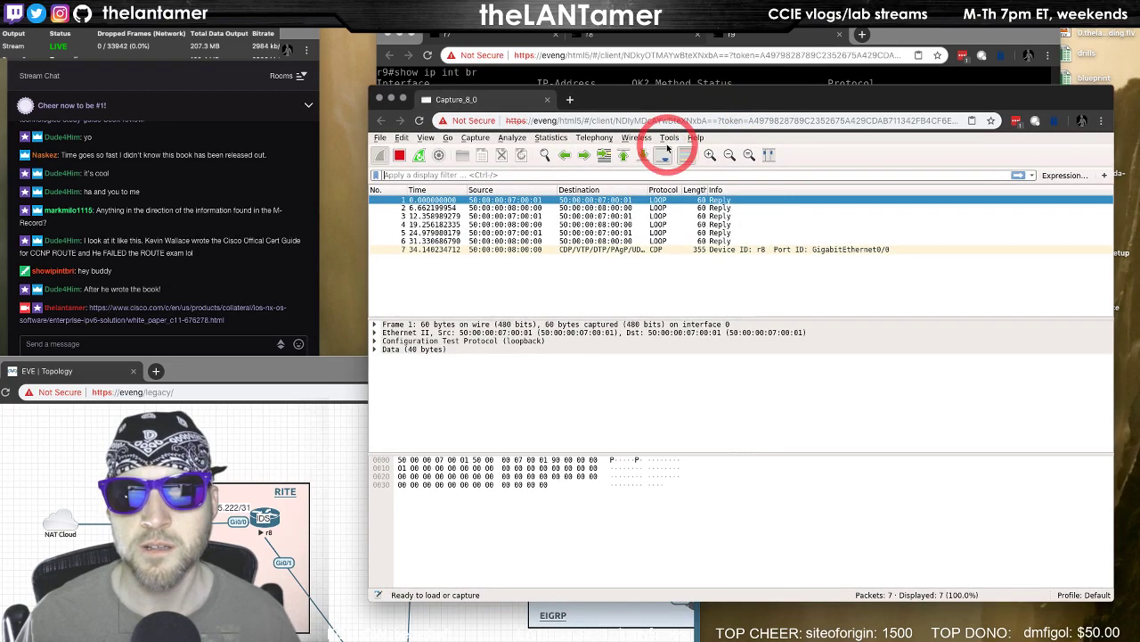
left_click_drag(657, 106, 667, 123)
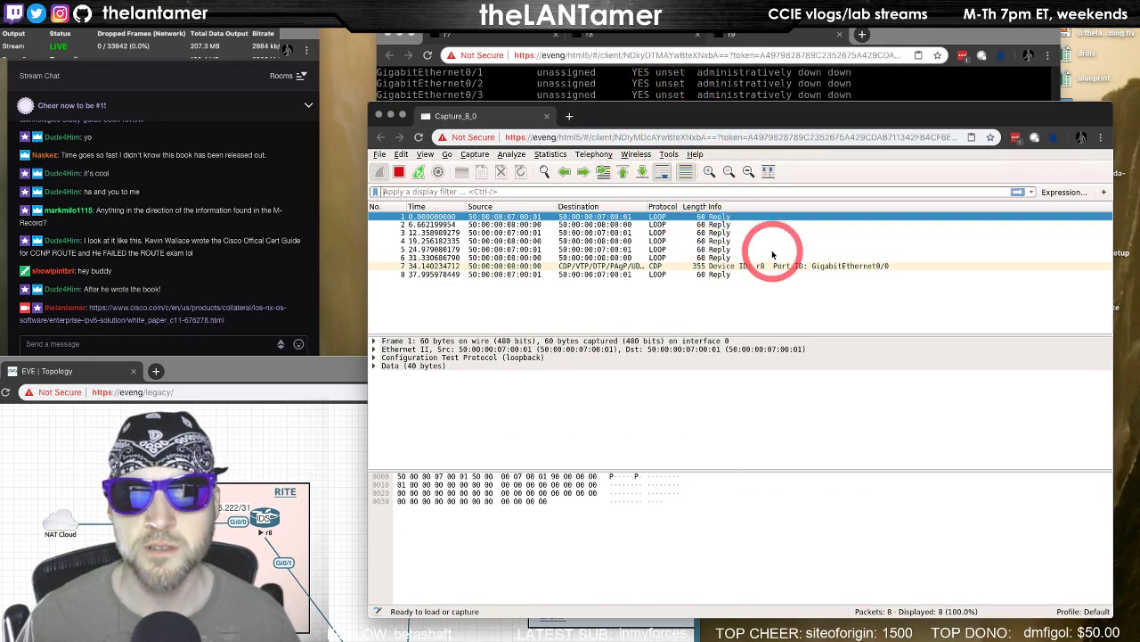
left_click(658, 83)
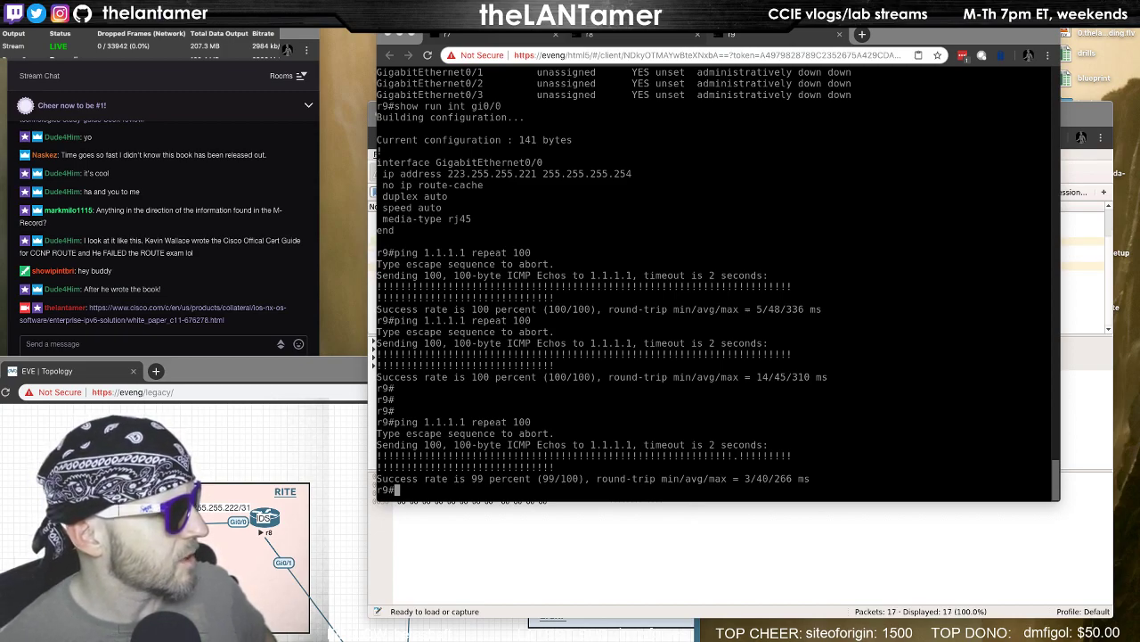
left_click(705, 288)
Display the IP traffic-export parameters and packet counters on r7 with show ip traffic-export
left_click(463, 36)
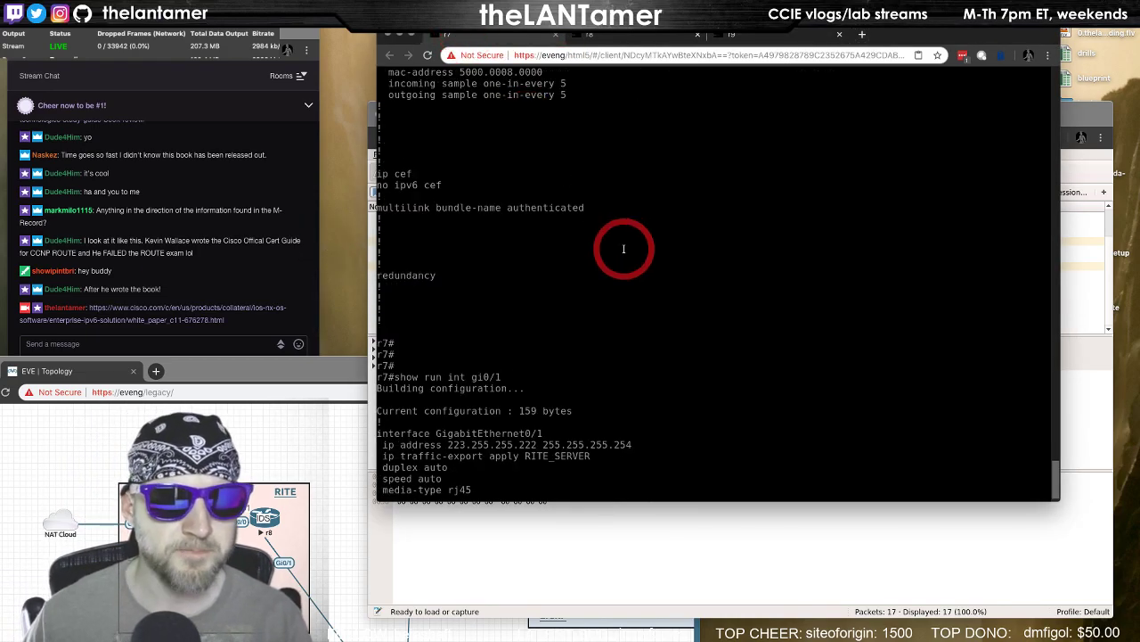
scroll(624, 248, "down", 3)
type("shwo ip traffic-export")
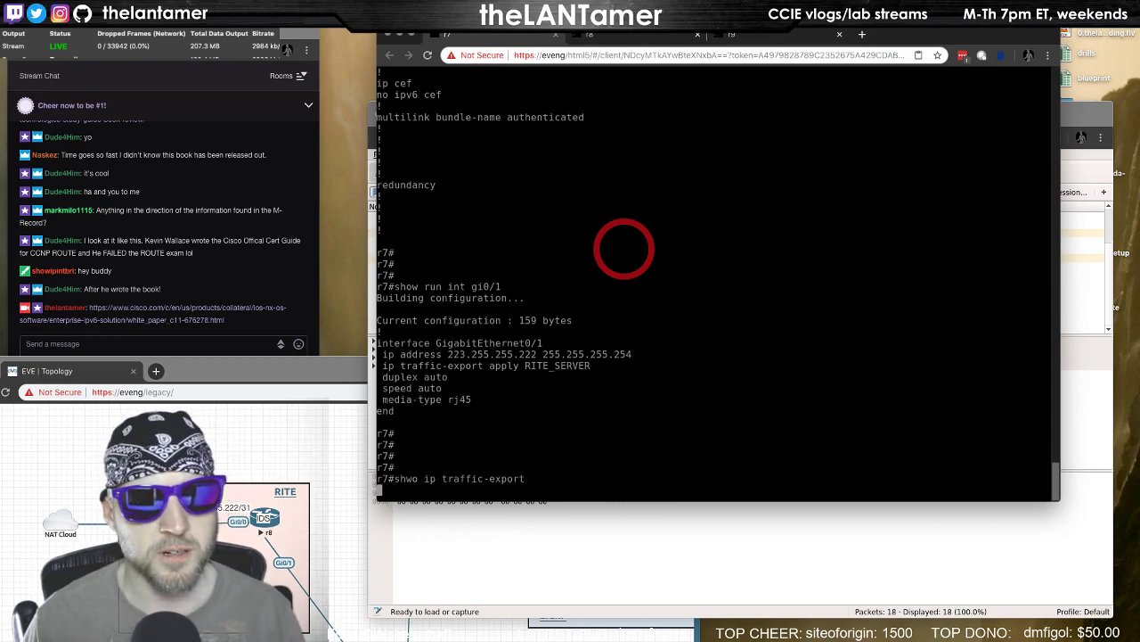
key("Return")
type("show ip traff")
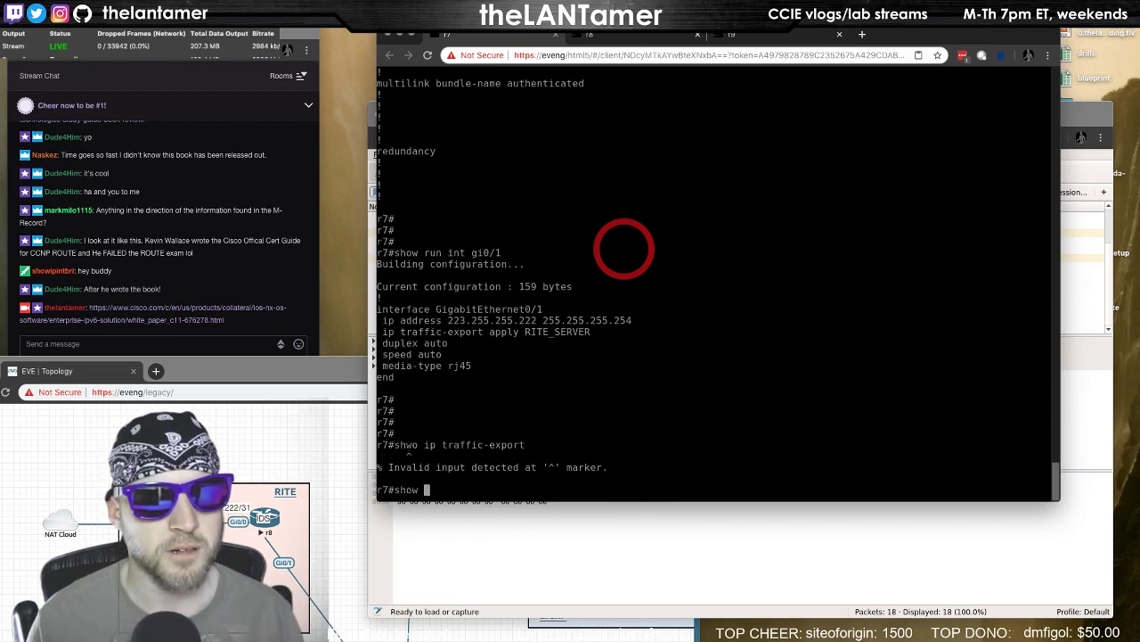
key("Tab")
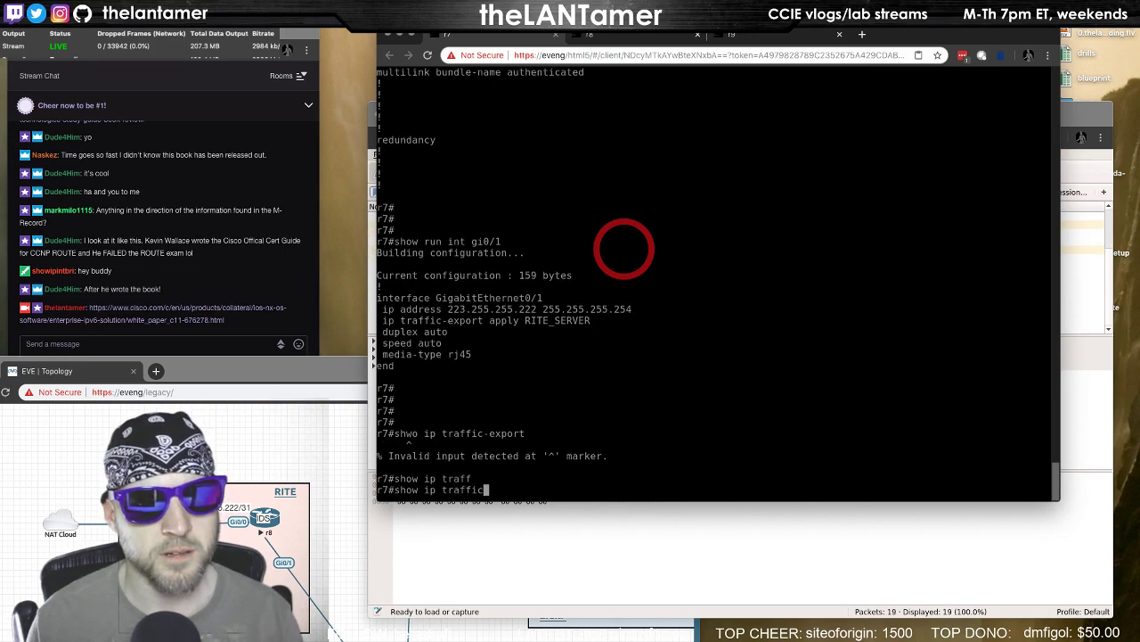
type("-e")
key("Tab")
key("Return")
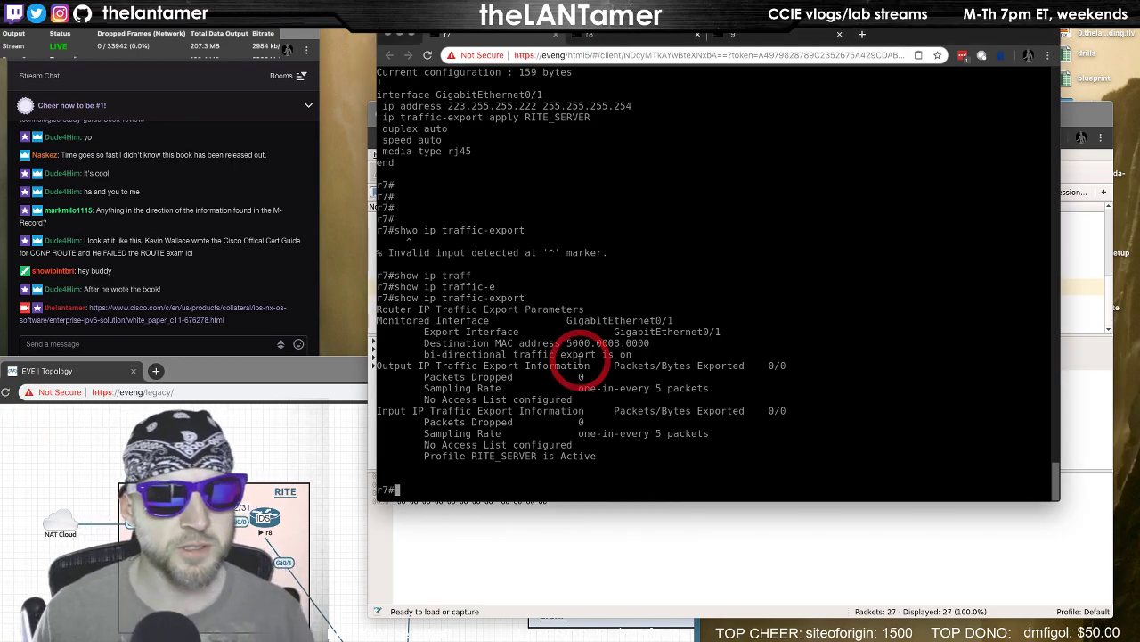
Enter configuration mode on r7 for interface gi0/2
type("conf t")
key("Return")
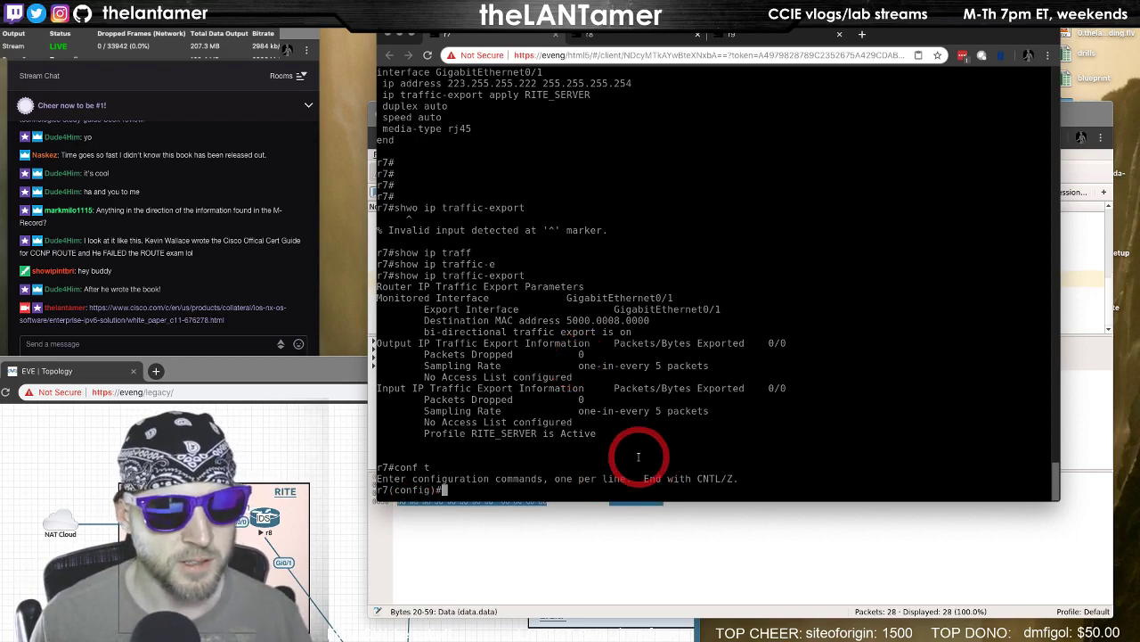
type("int gi0/2")
key("Return")
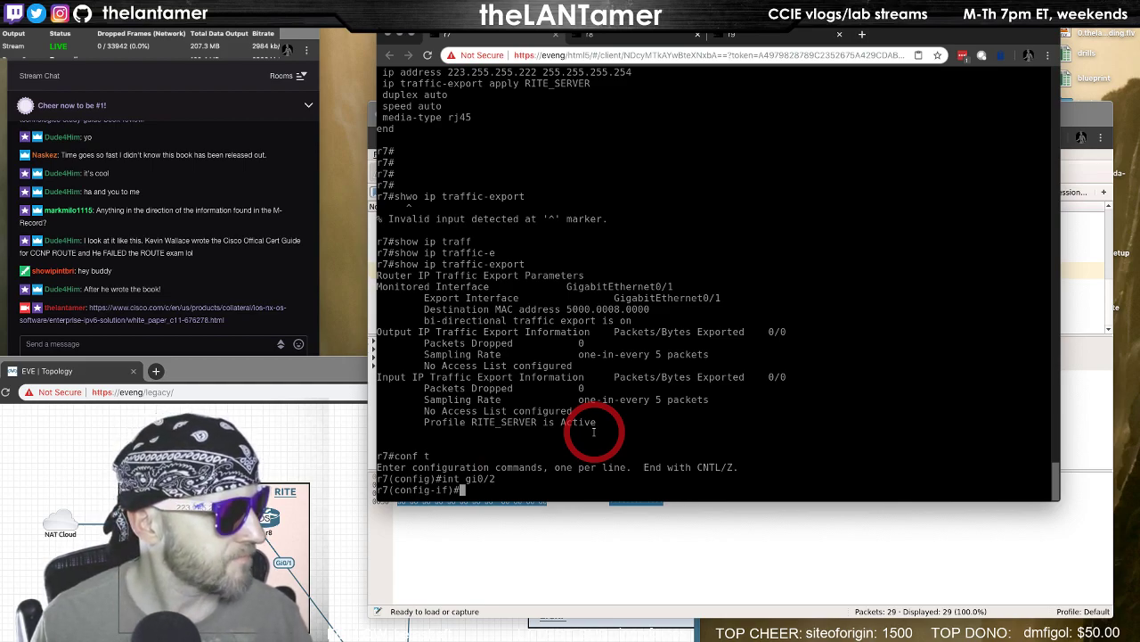
type("ip traffi")
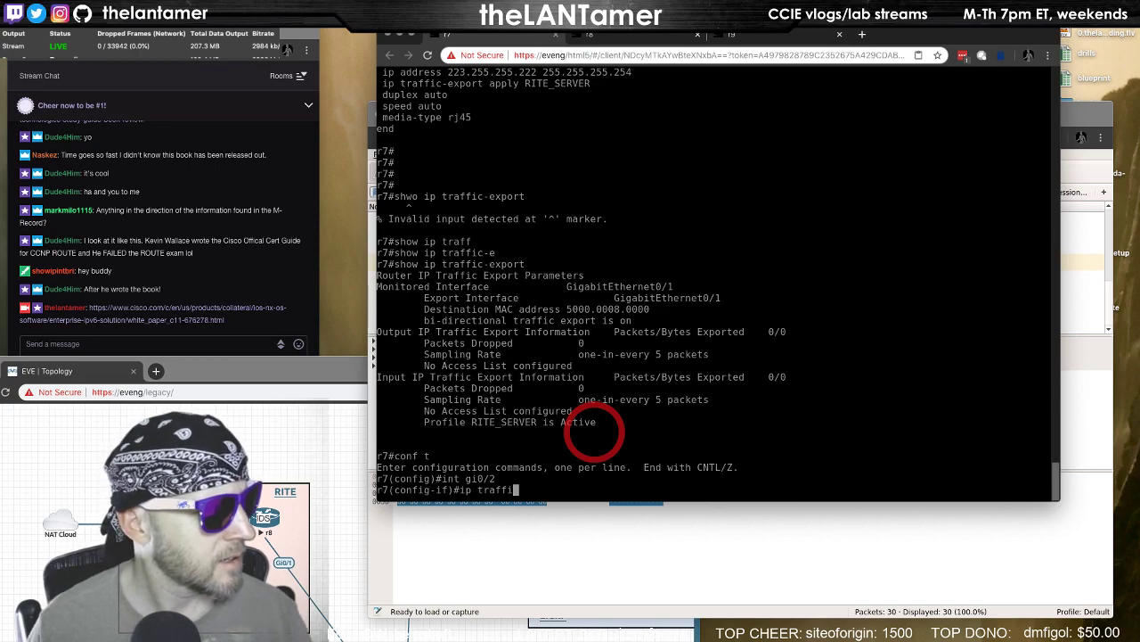
key("BackSpace")
key("BackSpace")
key("BackSpace")
key("BackSpace")
key("BackSpace")
key("BackSpace")
key("BackSpace")
key("BackSpace")
key("BackSpace")
Apply the RITE_SERVER traffic-export profile to r7's gi0/2, reusing the command copied from the gi0/1 configuration
scroll(712, 294, "up", 4)
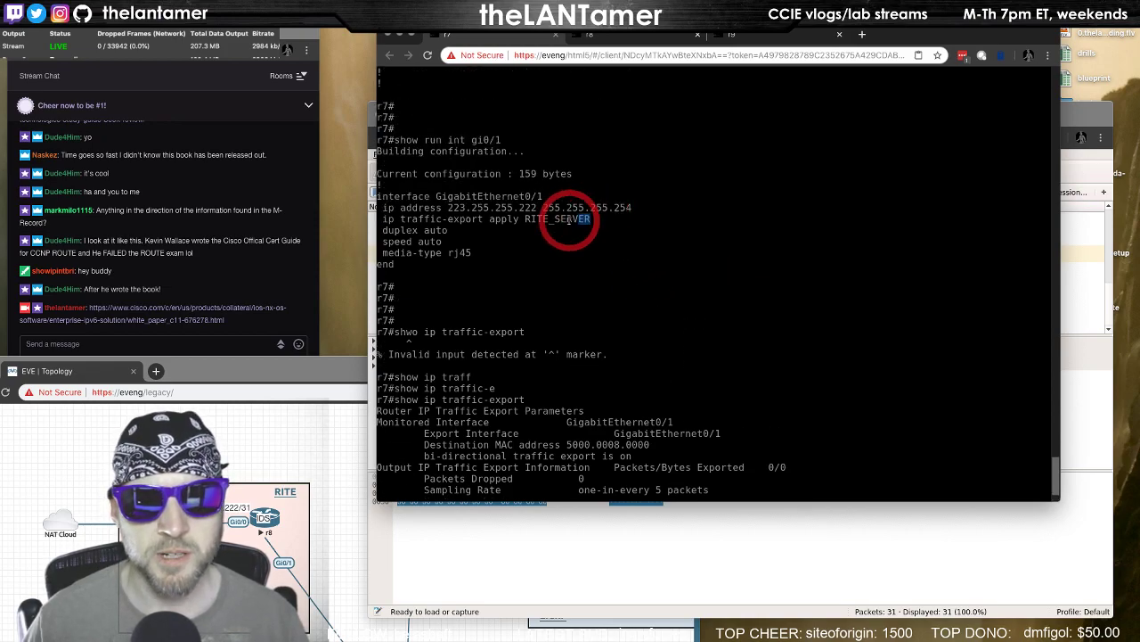
left_click_drag(592, 219, 383, 219)
key("super+c")
type("c")
right_click(674, 283)
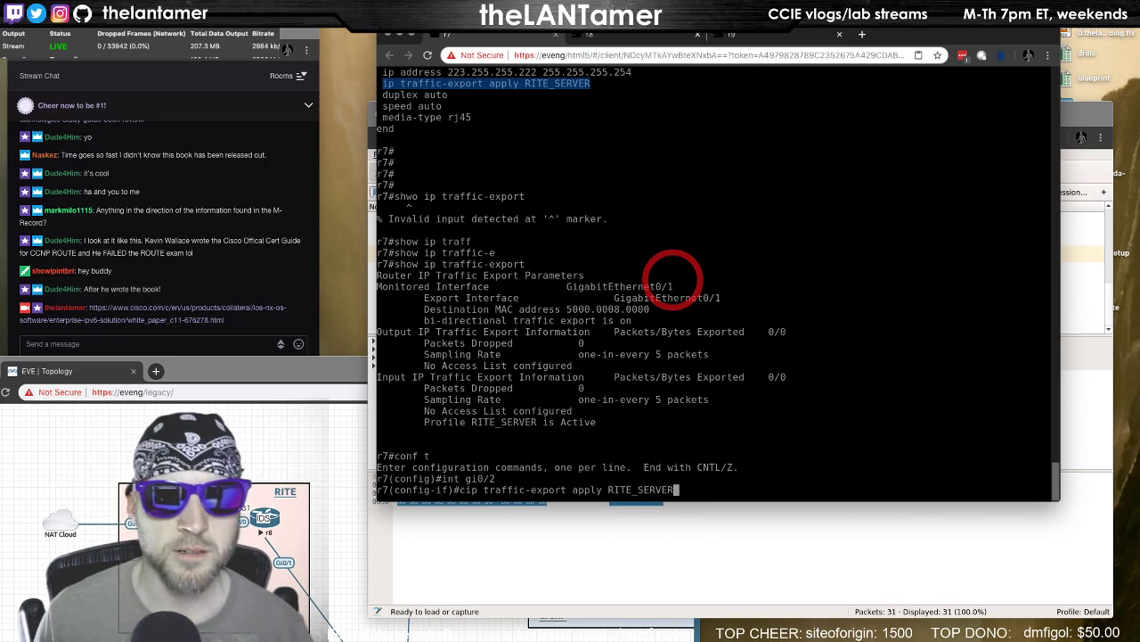
key("ctrl+u")
right_click(760, 269)
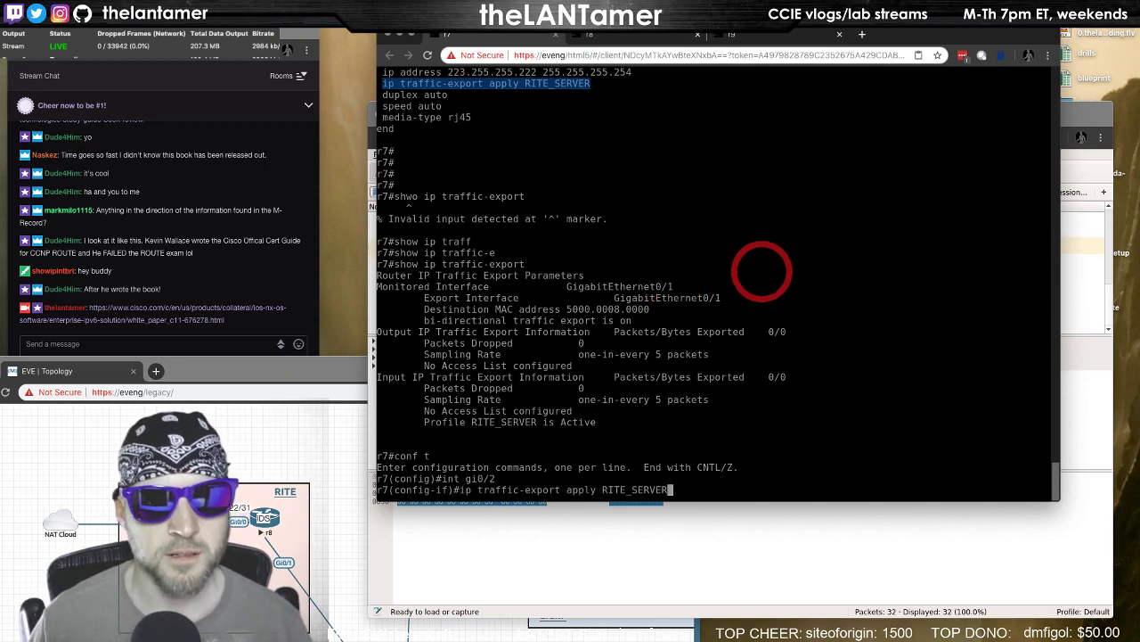
key("Return")
Remove the RITE_SERVER traffic-export profile from r7's gi0/1 and leave configuration mode
type("int ")
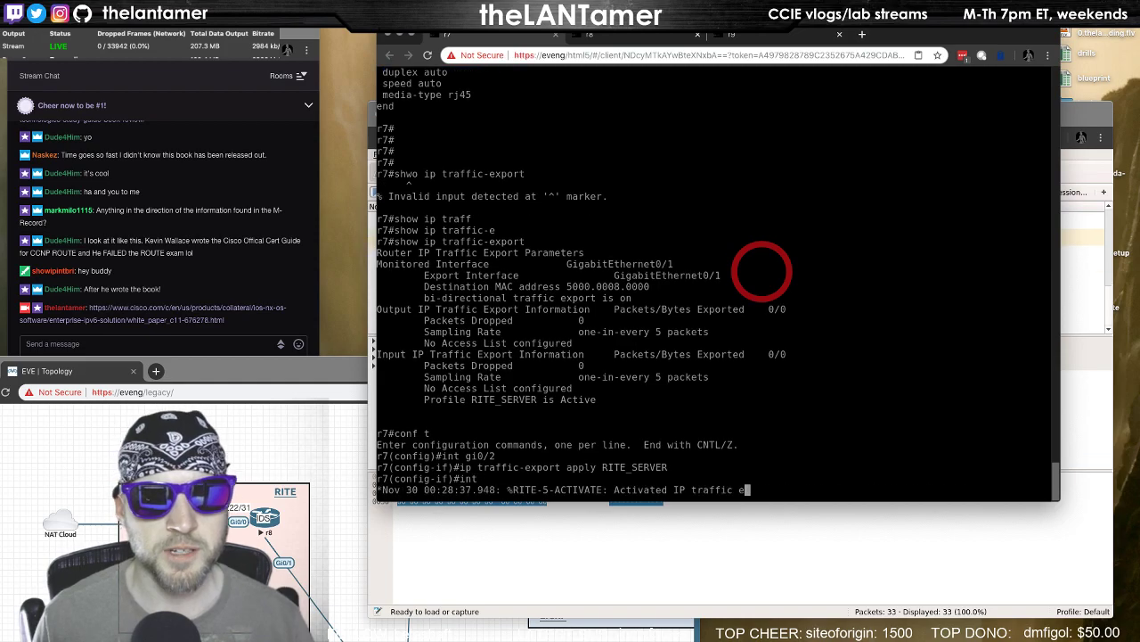
type("gi0/1")
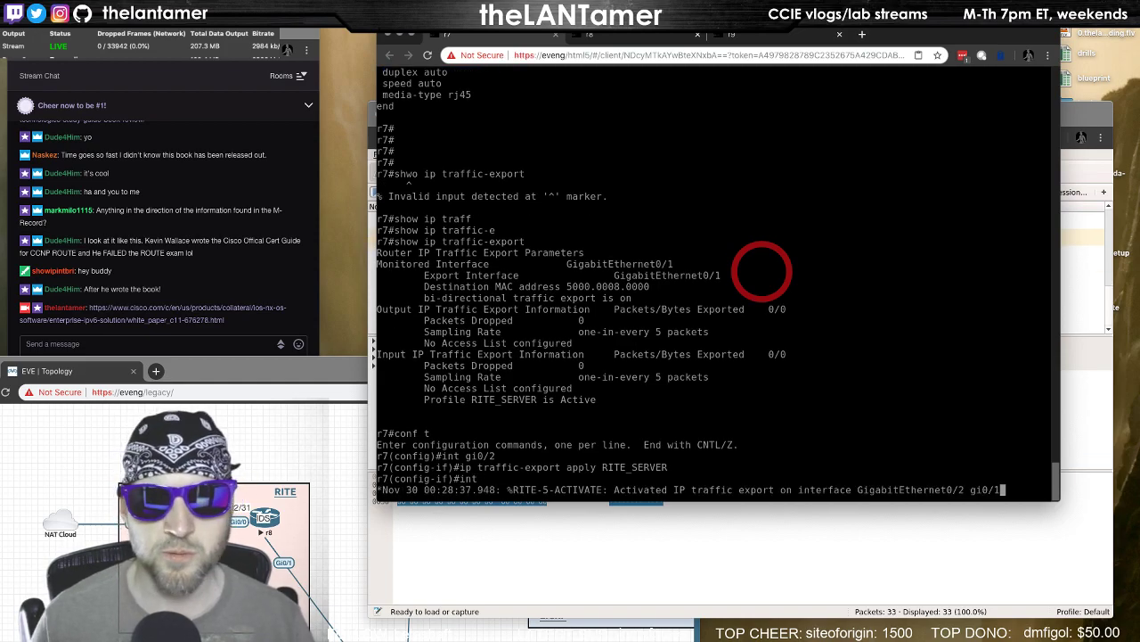
key("Return")
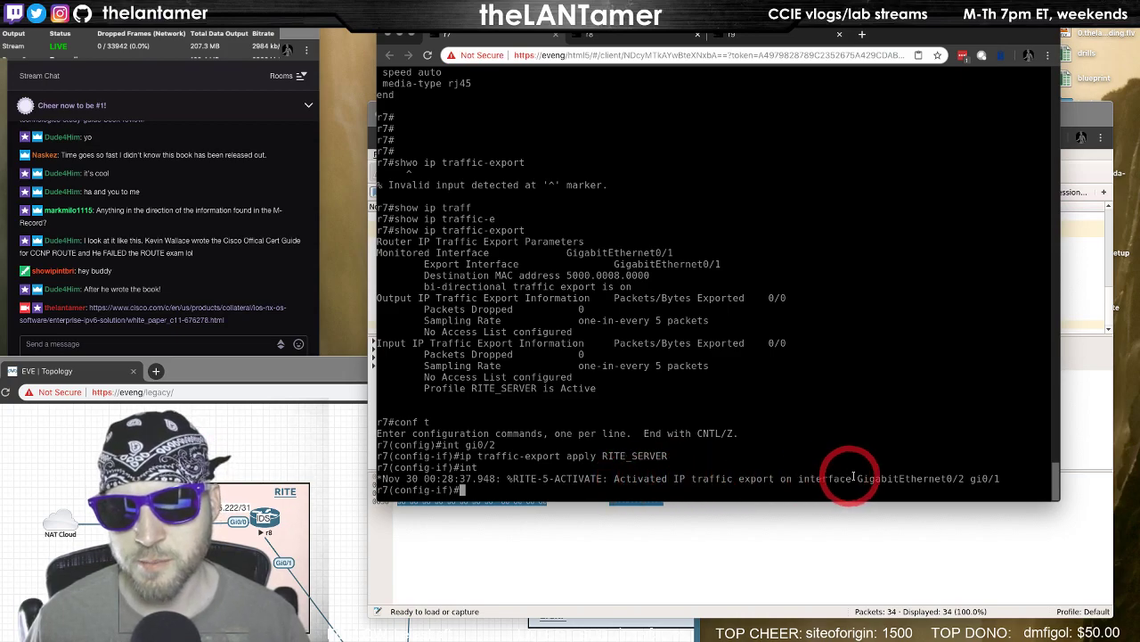
type("no ip traffic-export apply RITE_SERVER")
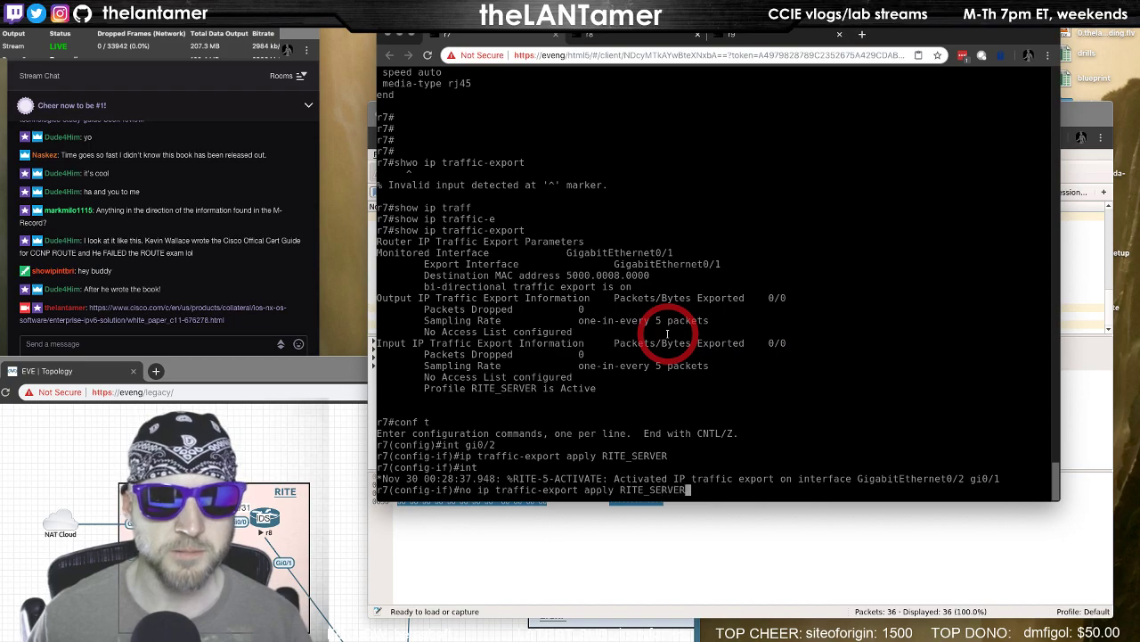
key("Return")
type("end")
key("Return")
key("Return")
key("Return")
key("Return")
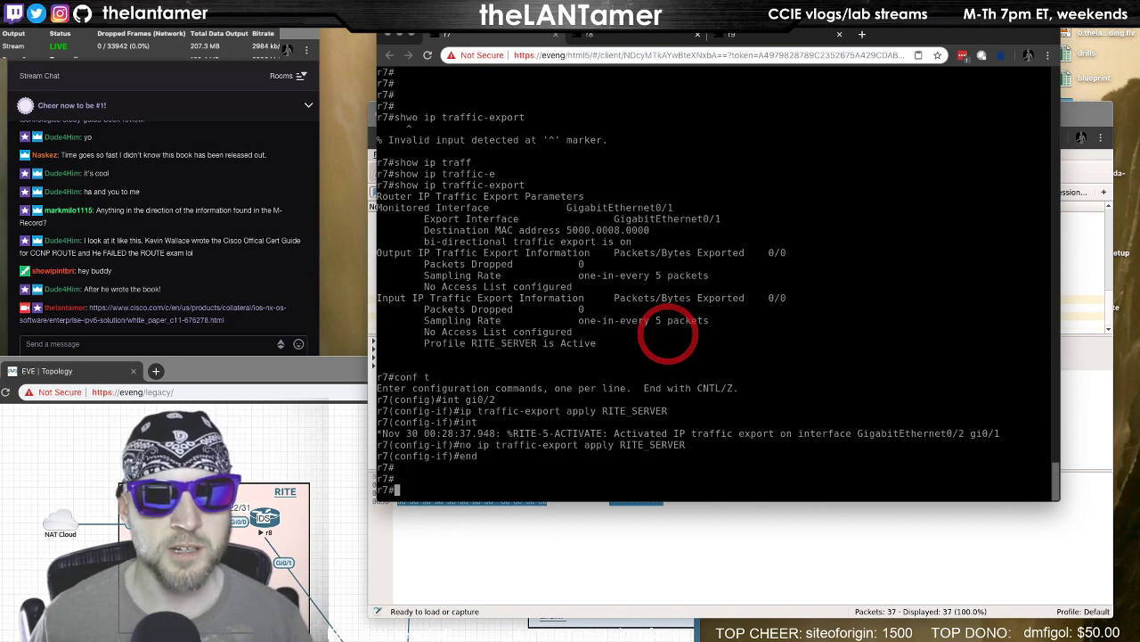
Ping 1.1.1.1 from r9 with a repeat count of 20
left_click(780, 36)
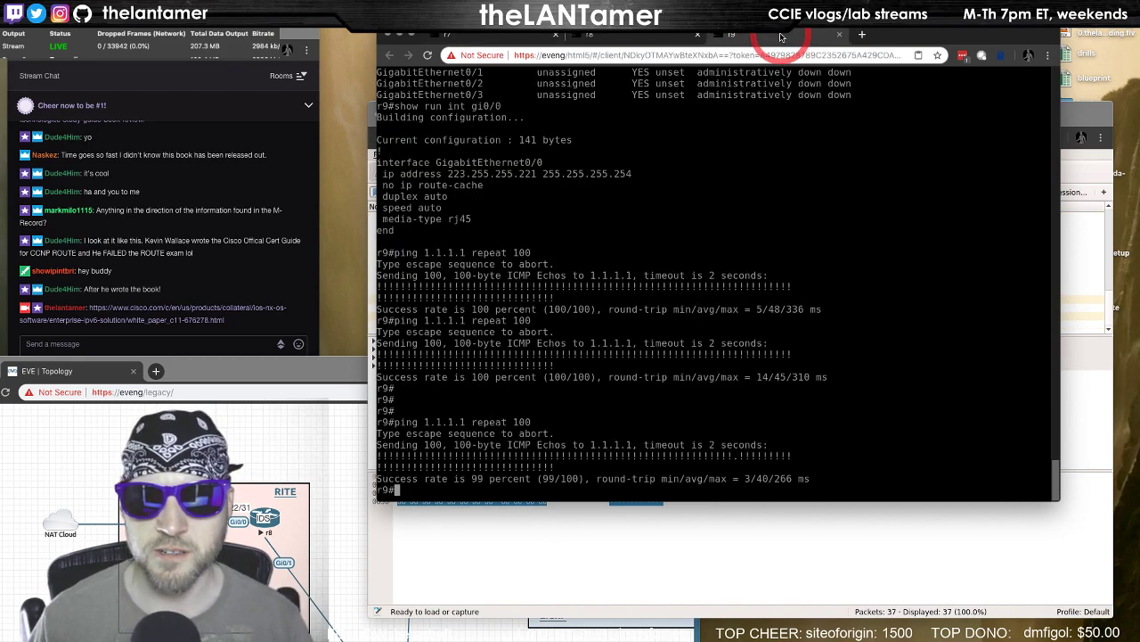
key("Up")
key("BackSpace")
key("BackSpace")
key("BackSpace")
type("20")
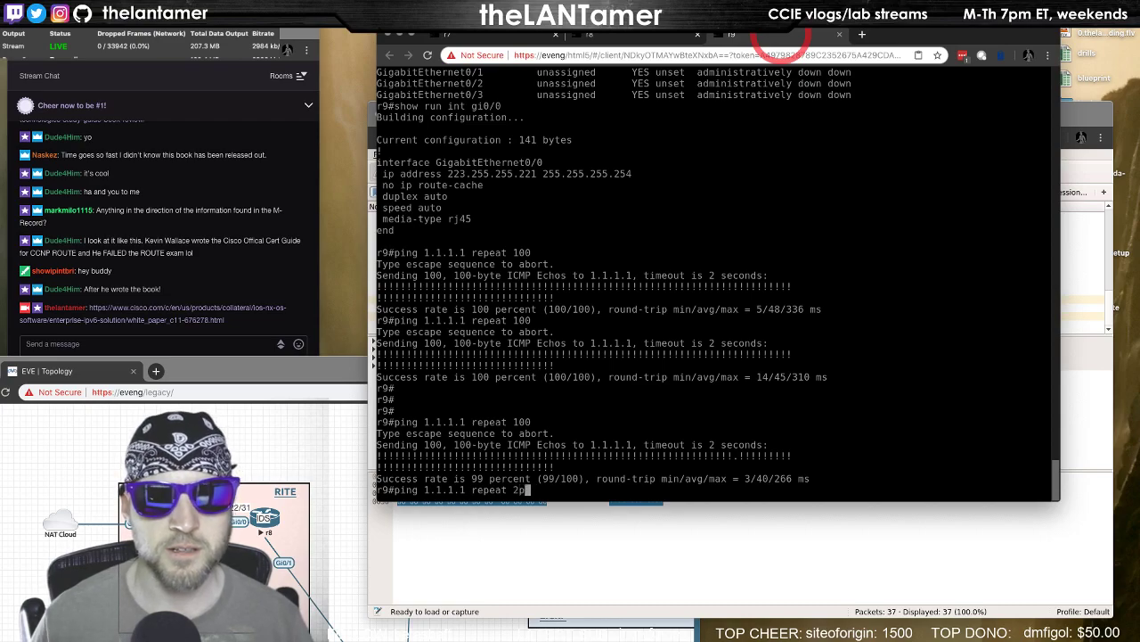
key("Return")
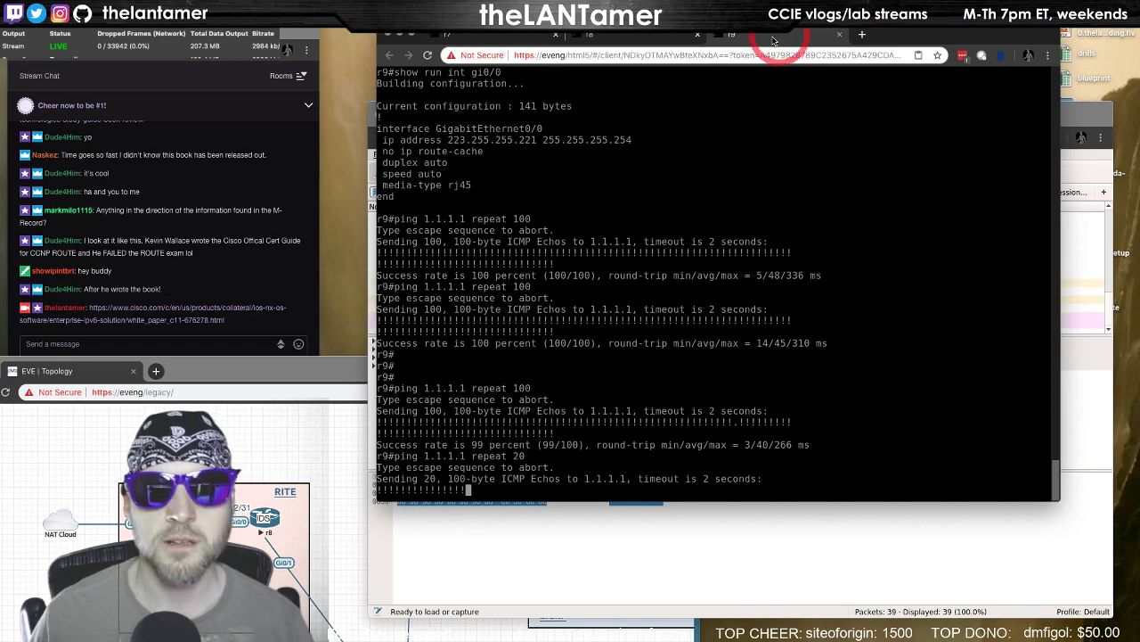
Examine r8's debug output and step through the ICMP requests and replies in the r8 Gi0/0 capture
left_click(600, 36)
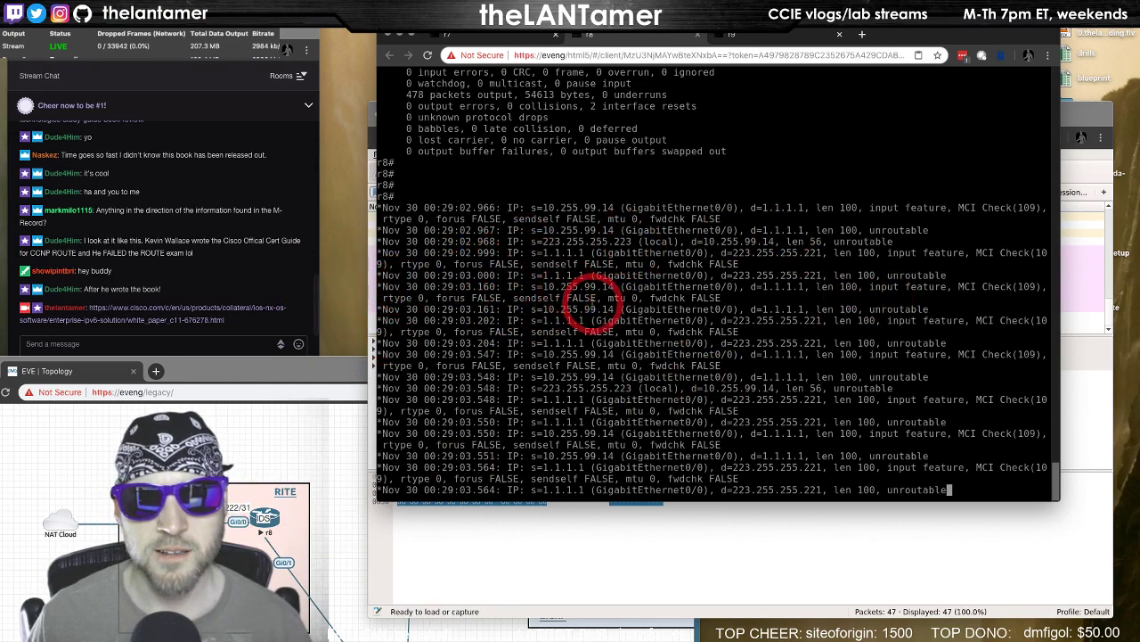
left_click(787, 565)
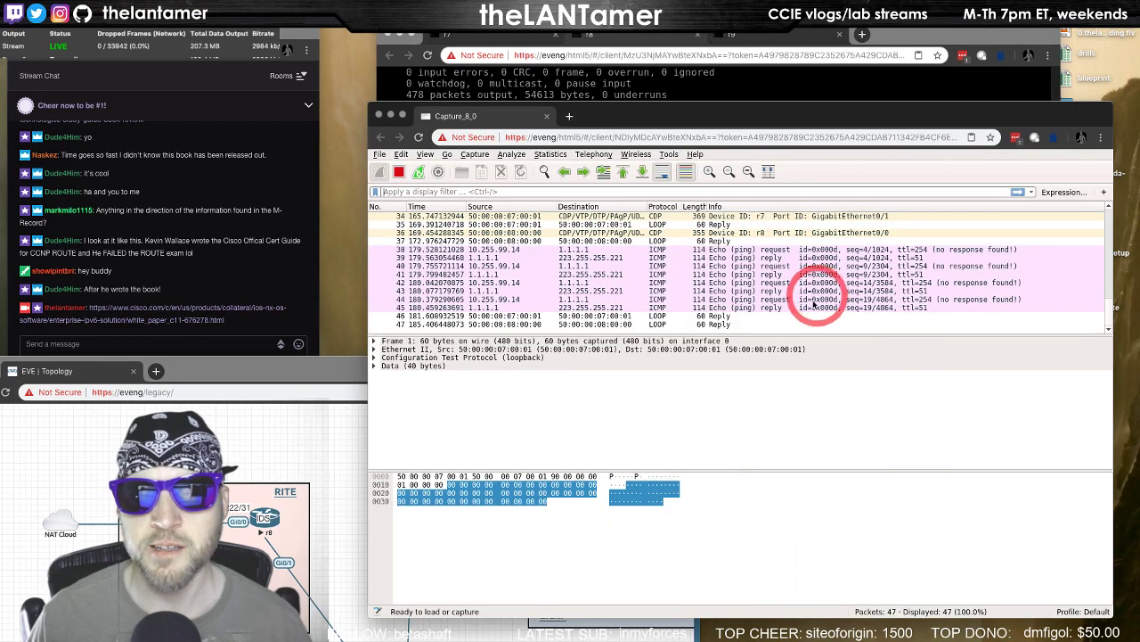
left_click(734, 248)
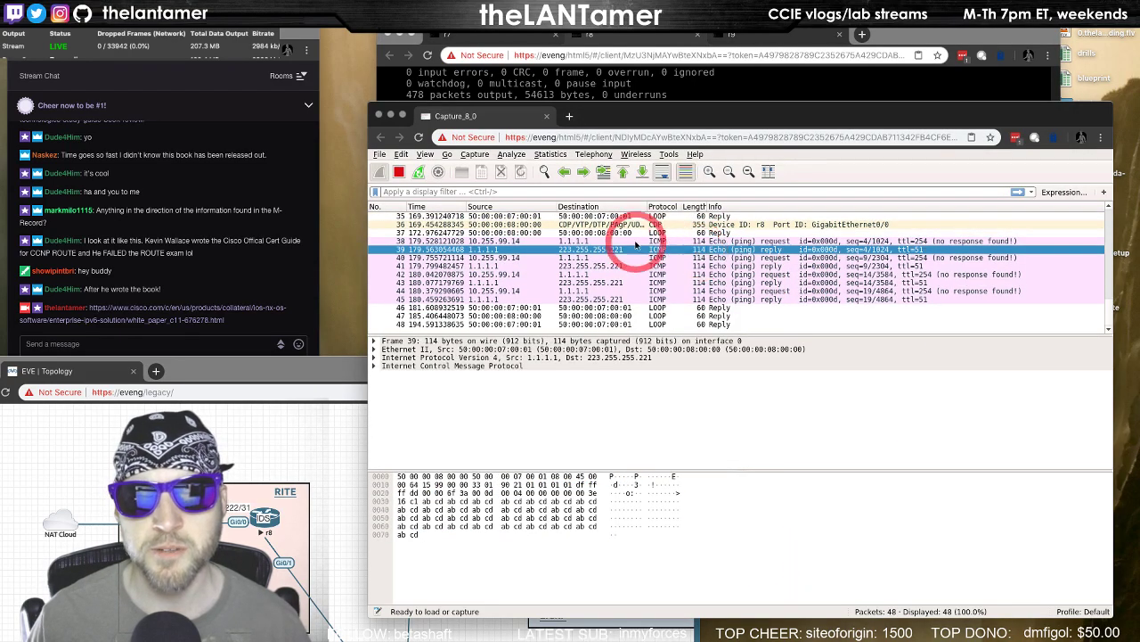
key("Down")
key("Down")
key("Down")
key("Down")
key("Down")
key("Down")
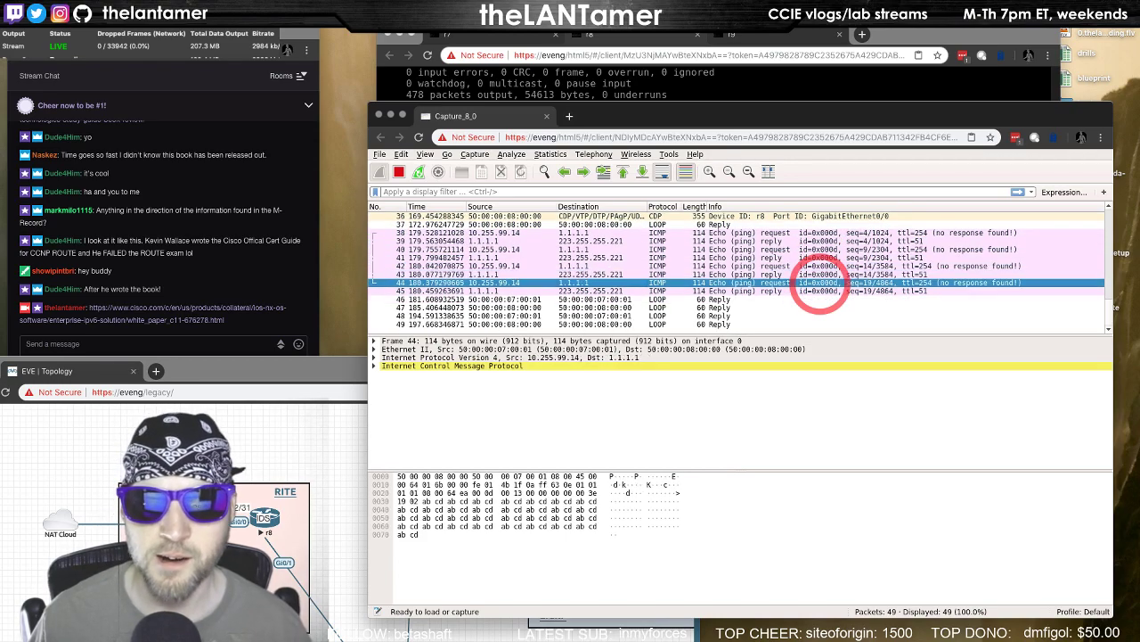
key("Down")
key("Up")
key("Up")
key("Up")
key("Up")
key("Up")
key("Up")
key("Up")
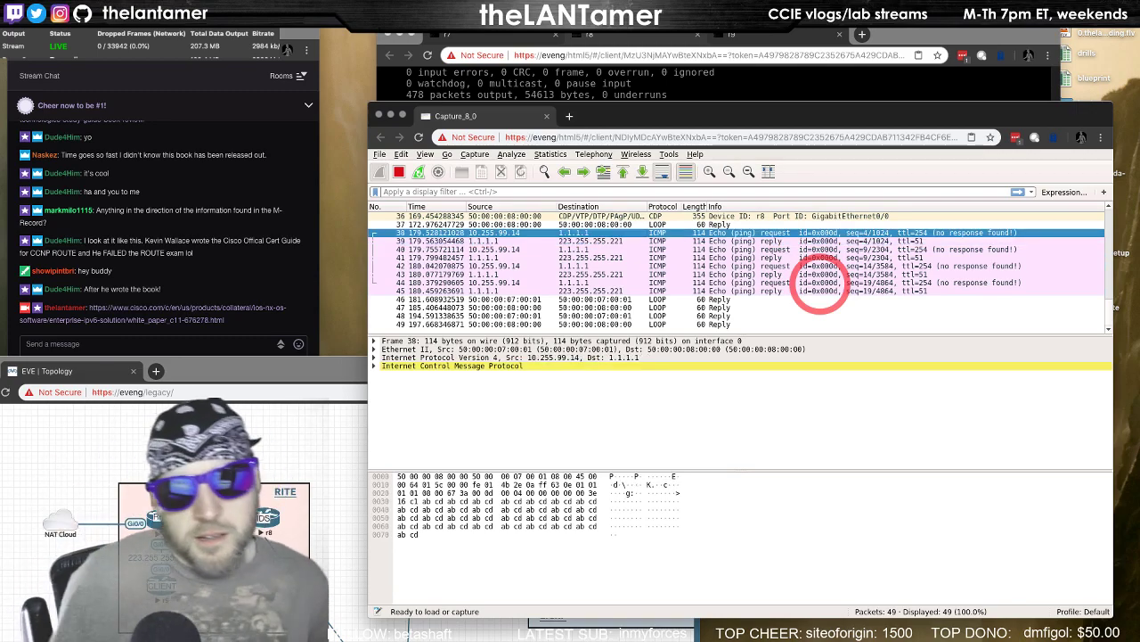
scroll(820, 294, "down", 1)
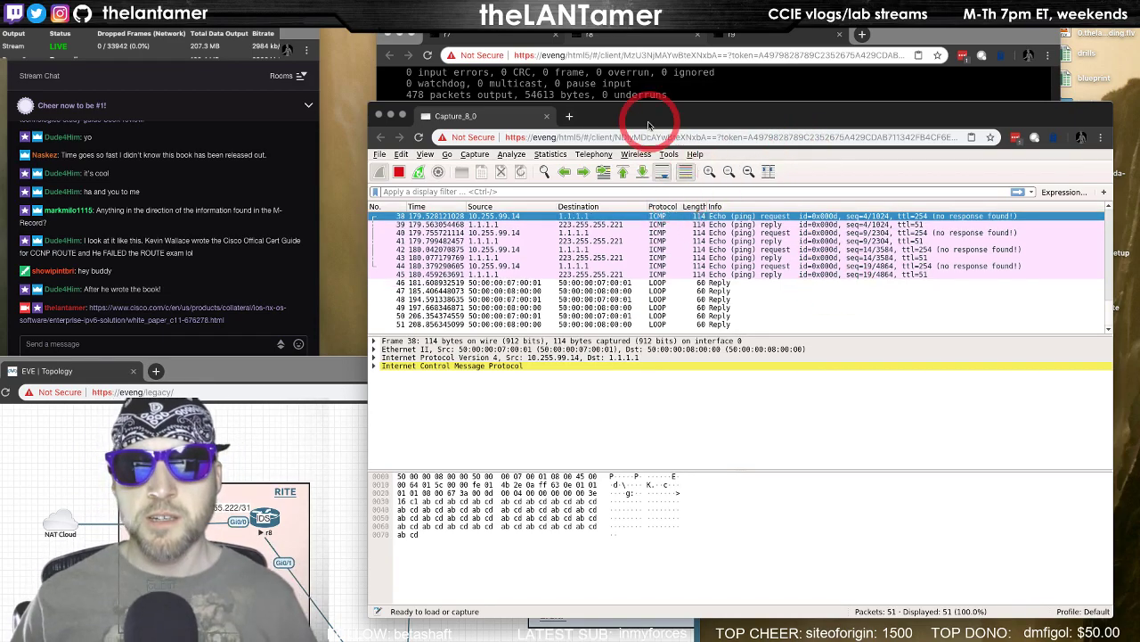
Return to r8's console and get a fresh prompt below the packet debug output
left_click(708, 84)
key("Return")
key("Return")
key("Return")
key("Return")
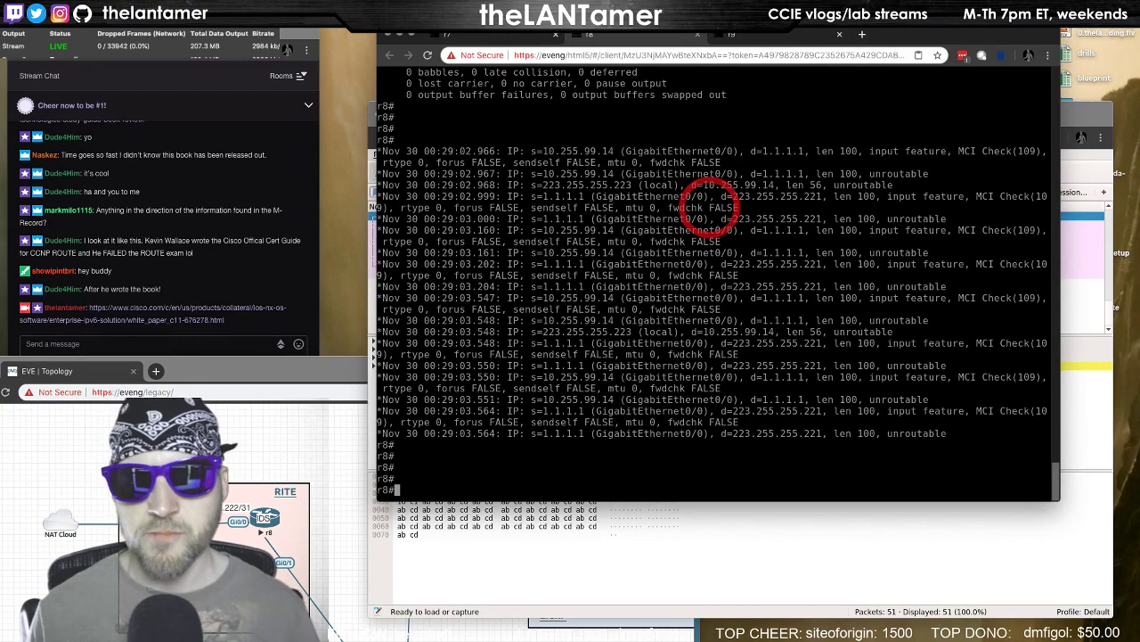
Get a fresh prompt on r9 and save its configuration with wr
left_click(772, 33)
left_click(741, 246)
key("Return")
key("Return")
key("Return")
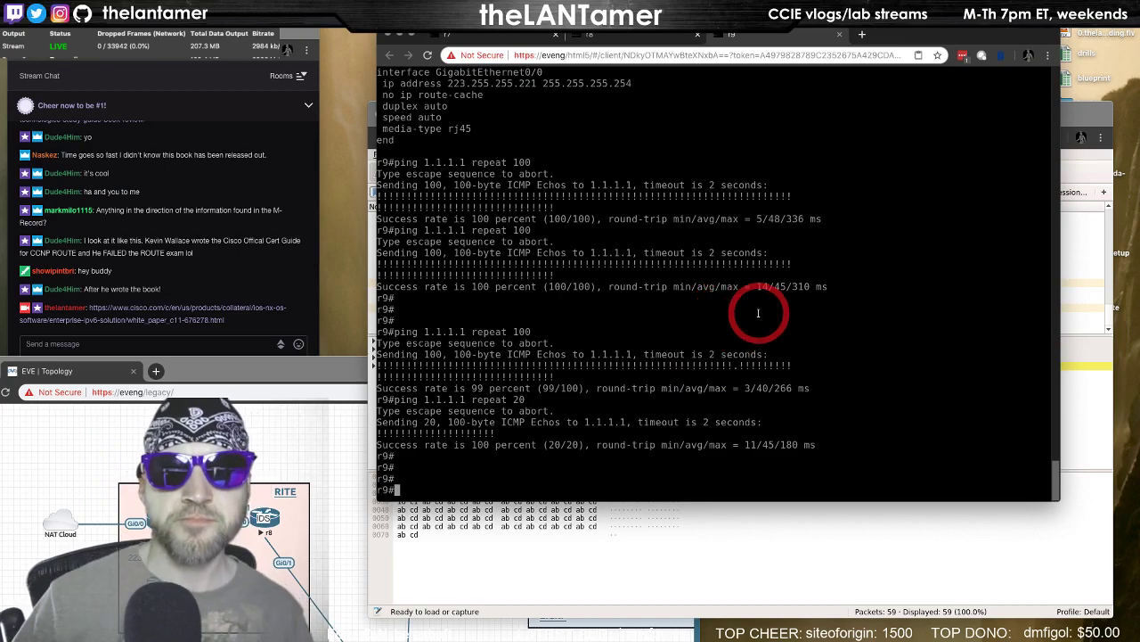
key("Return")
key("Return")
key("Return")
key("Return")
type("wr")
key("Return")
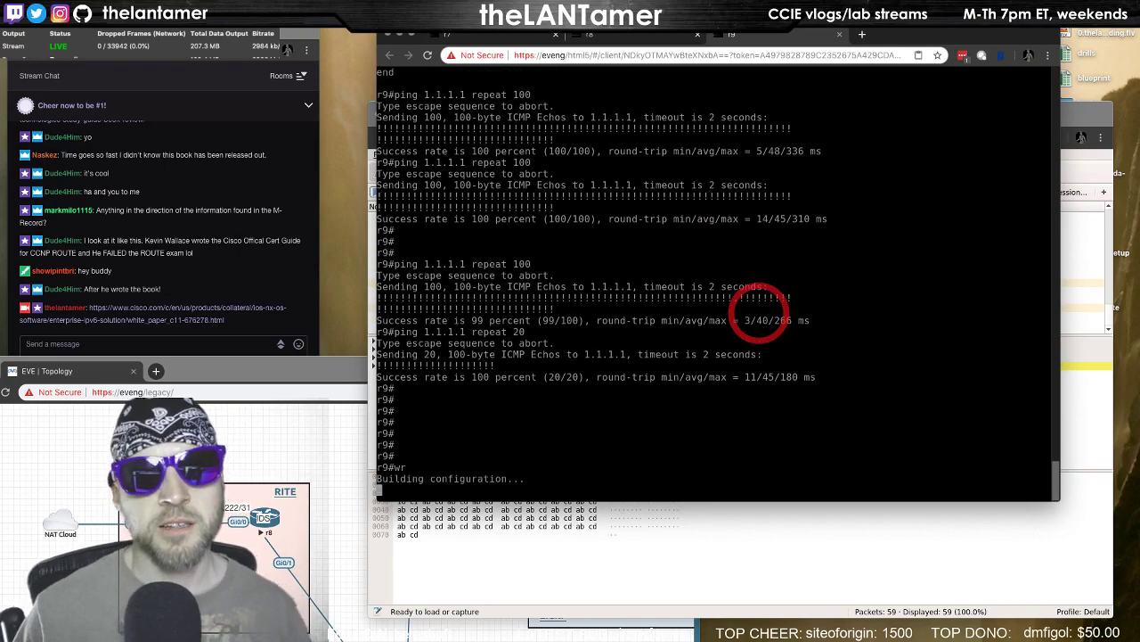
Save the configurations of r7 and r8 with wr, and shift the console window so its tabs are fully visible
key("ctrl+1")
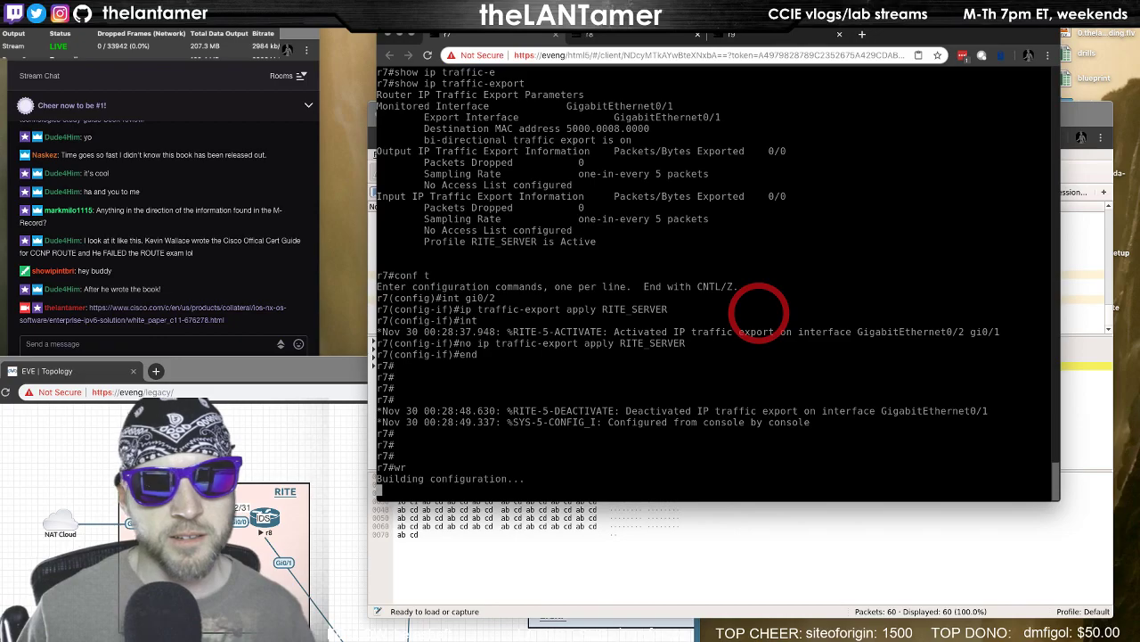
key("ctrl+2")
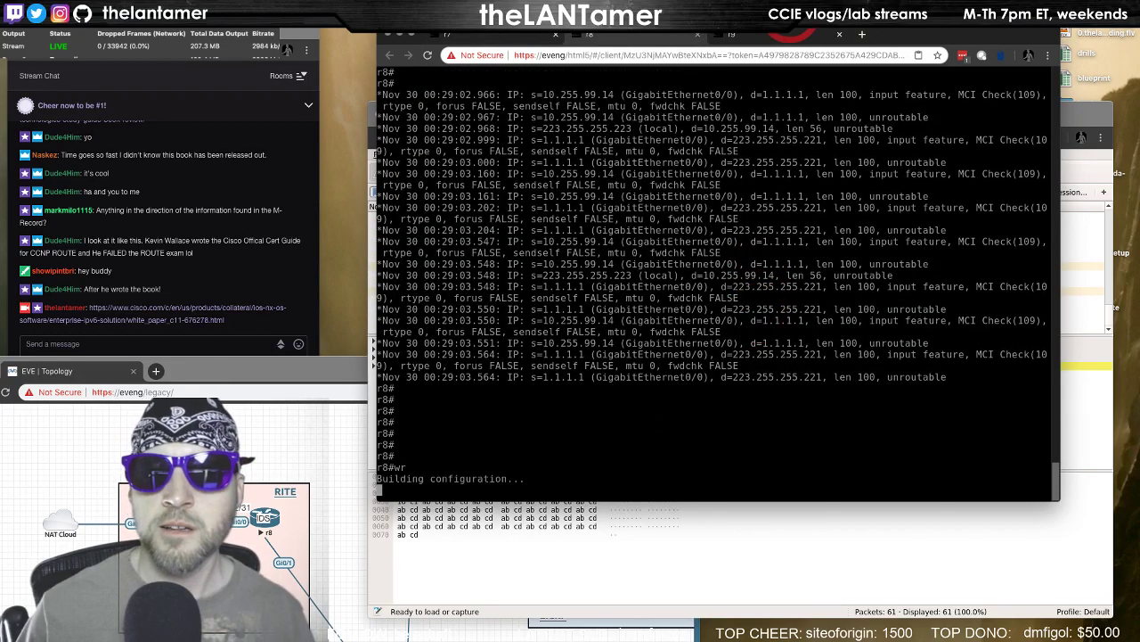
left_click_drag(977, 43, 1000, 67)
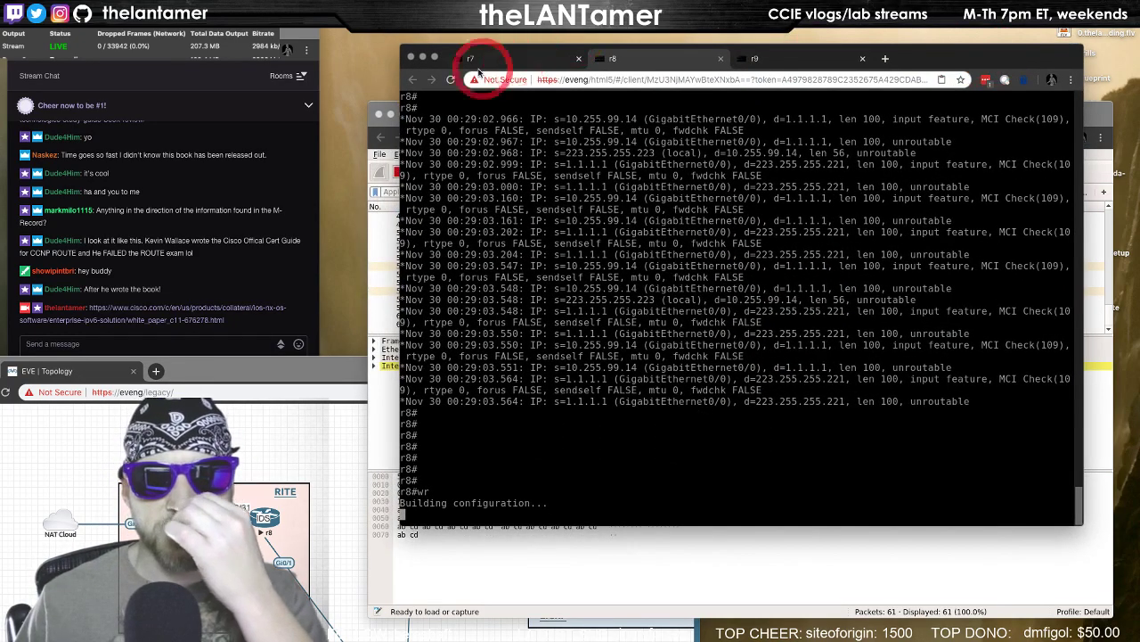
Close the router console and packet capture windows, and move the EVE topology window so the whole RITE lab is visible
left_click(413, 59)
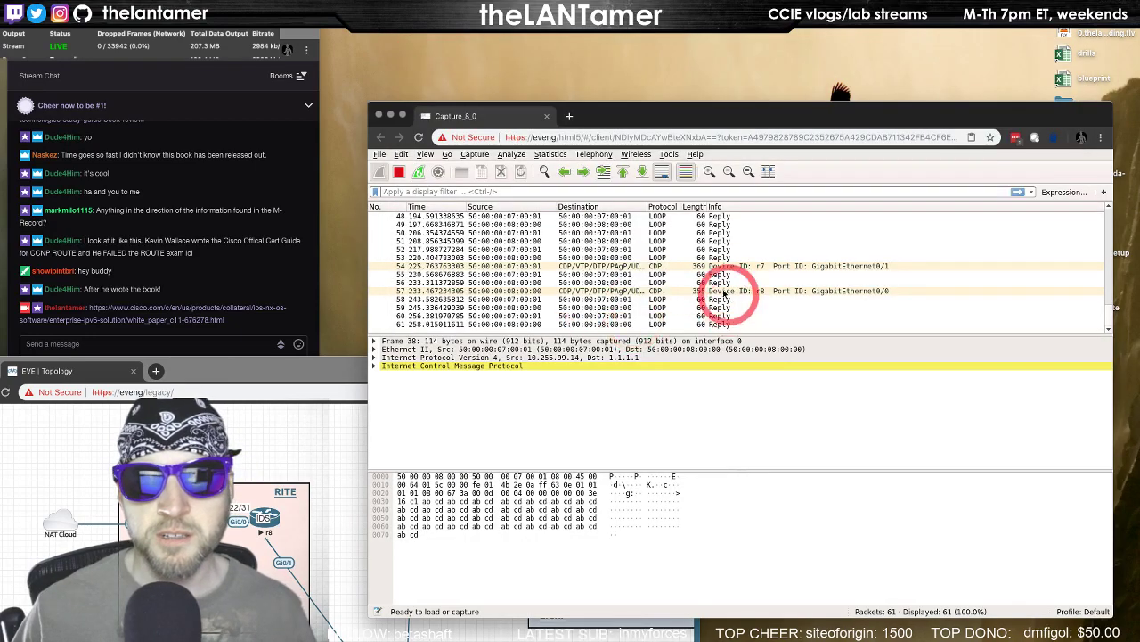
left_click(793, 274)
scroll(813, 274, "up", 15)
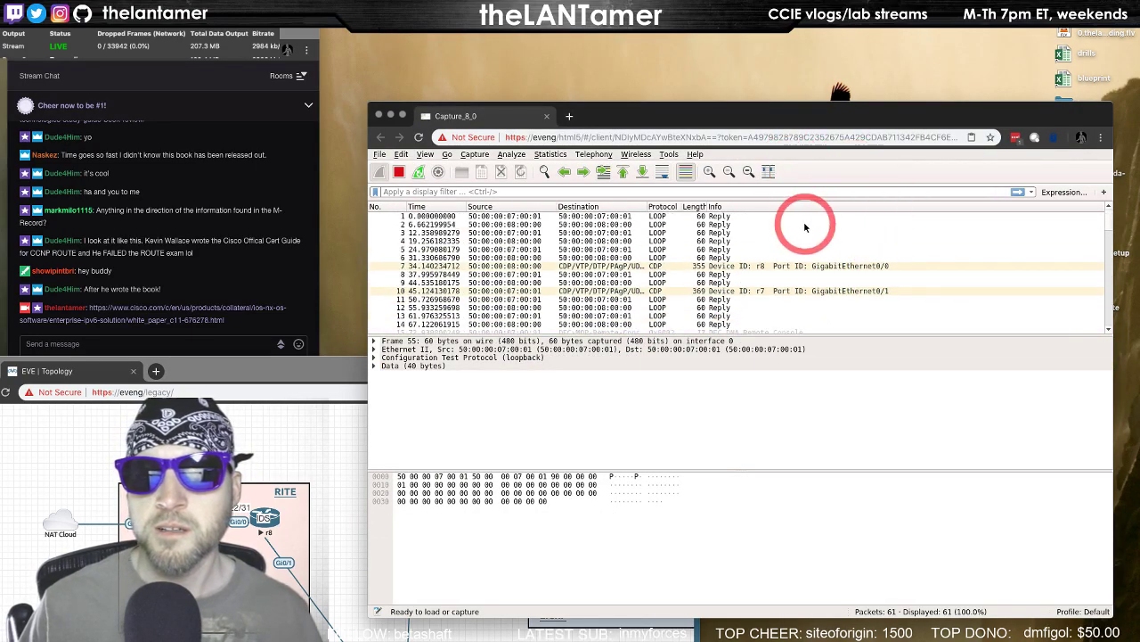
left_click(377, 118)
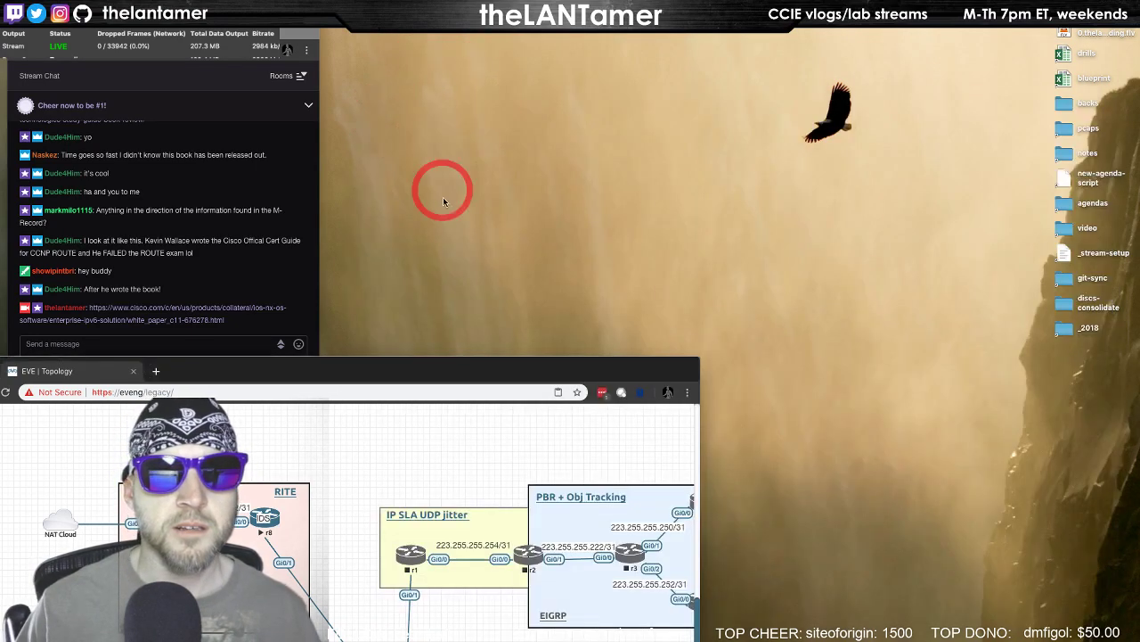
left_click_drag(553, 382, 941, 59)
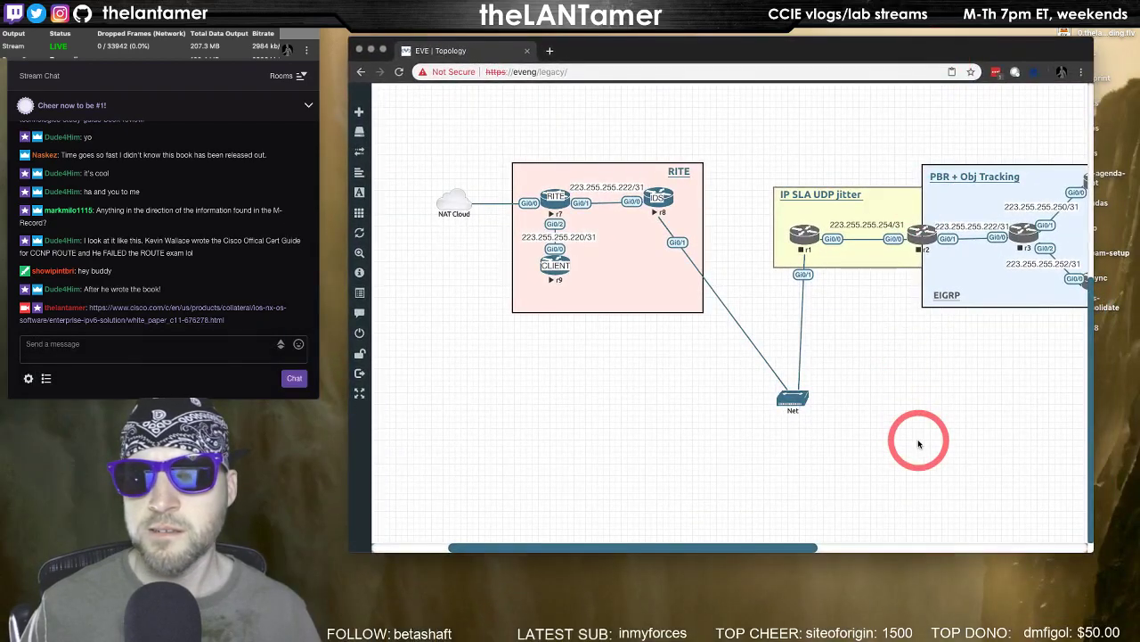
Export the configurations of r8, r7 and r9 from the RITE topology
scroll(918, 438, "right", 3)
left_click(604, 198)
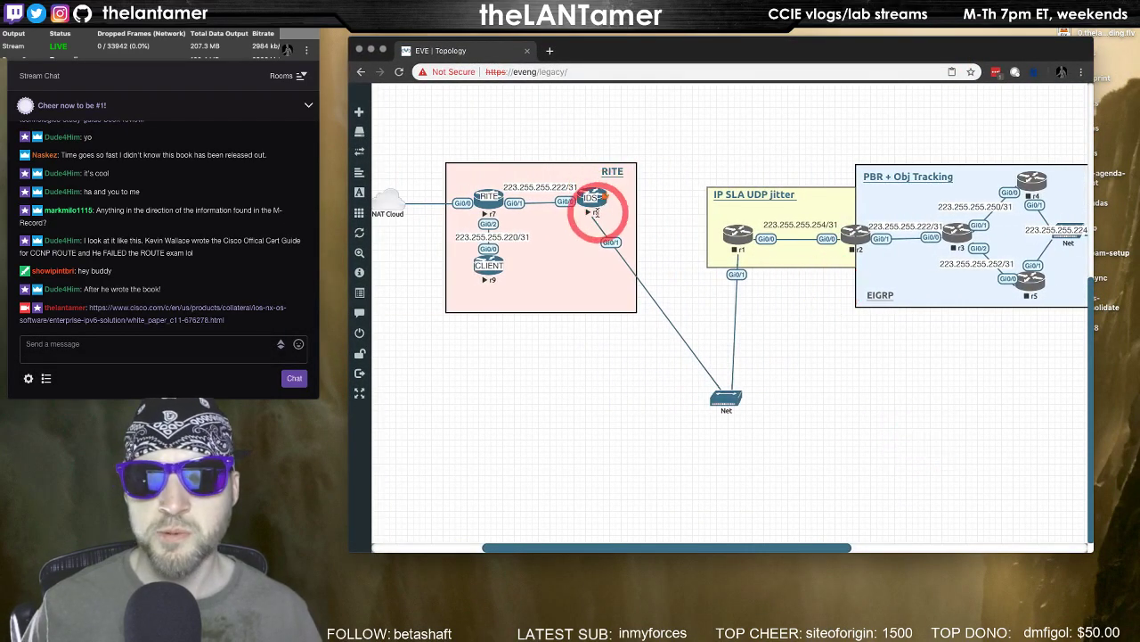
right_click(590, 194)
left_click(626, 254)
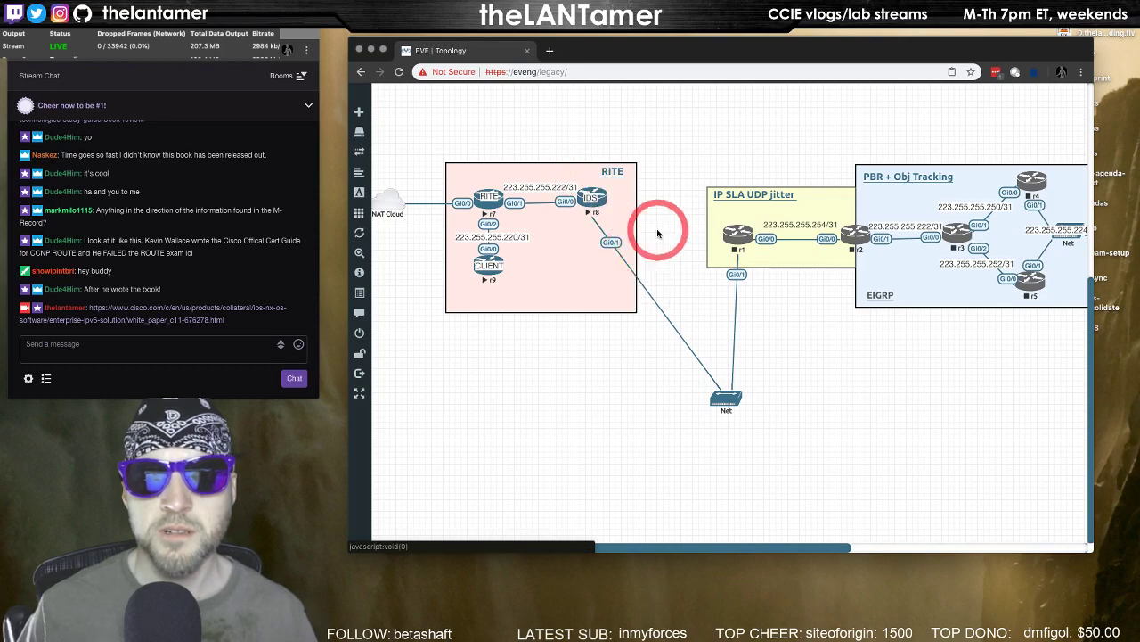
right_click(486, 199)
left_click(538, 266)
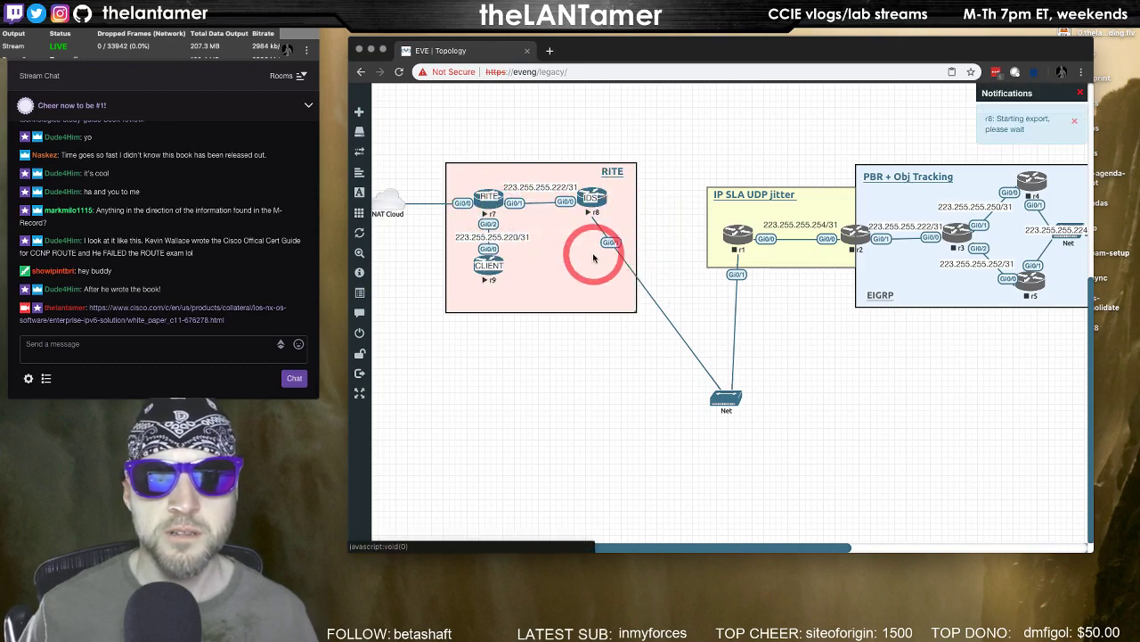
right_click(479, 265)
left_click(527, 319)
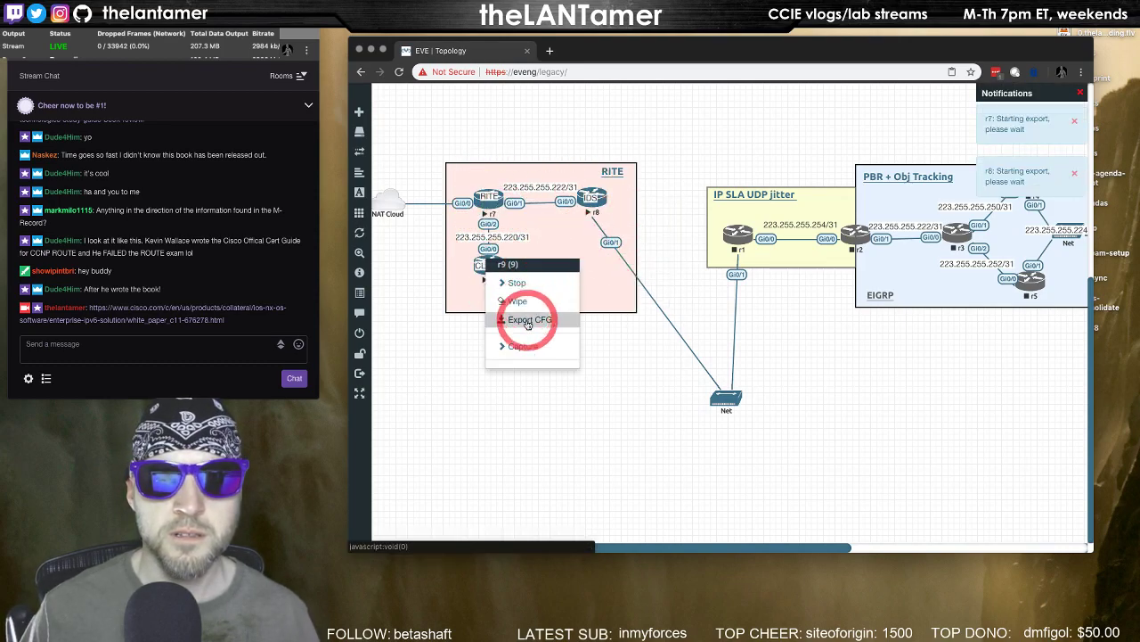
Switch to Discord's links-networking-general channel, open the CCIE and CCDE Evolving Technologies book review link for a look, and close it
left_click_drag(647, 55, 649, 71)
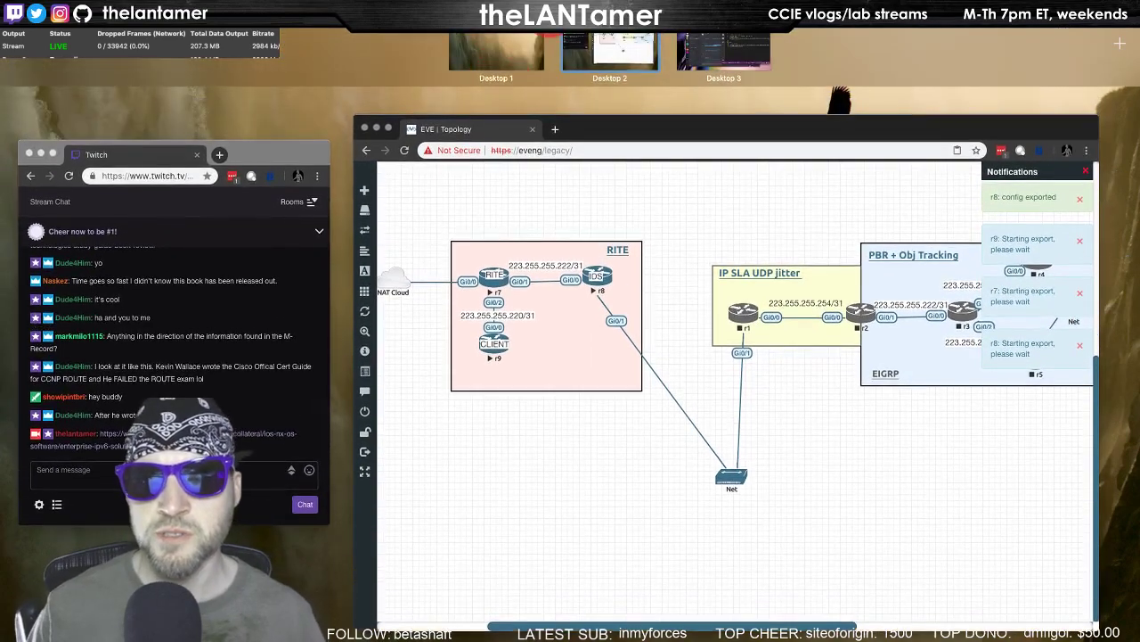
left_click(692, 51)
left_click(447, 57)
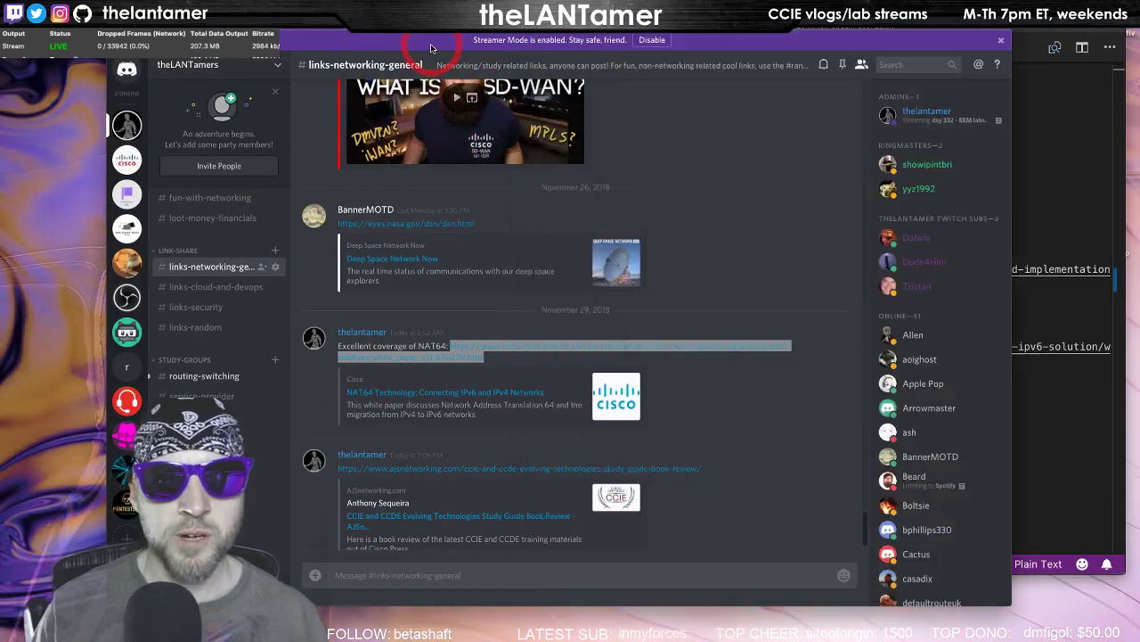
scroll(553, 521, "down", 1)
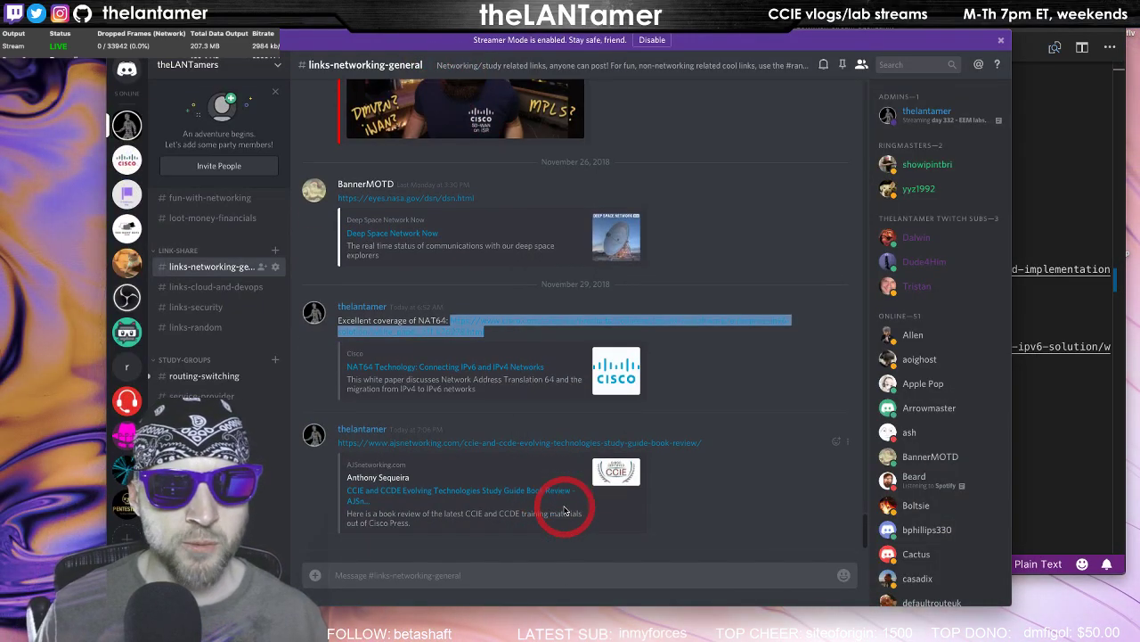
left_click(502, 443)
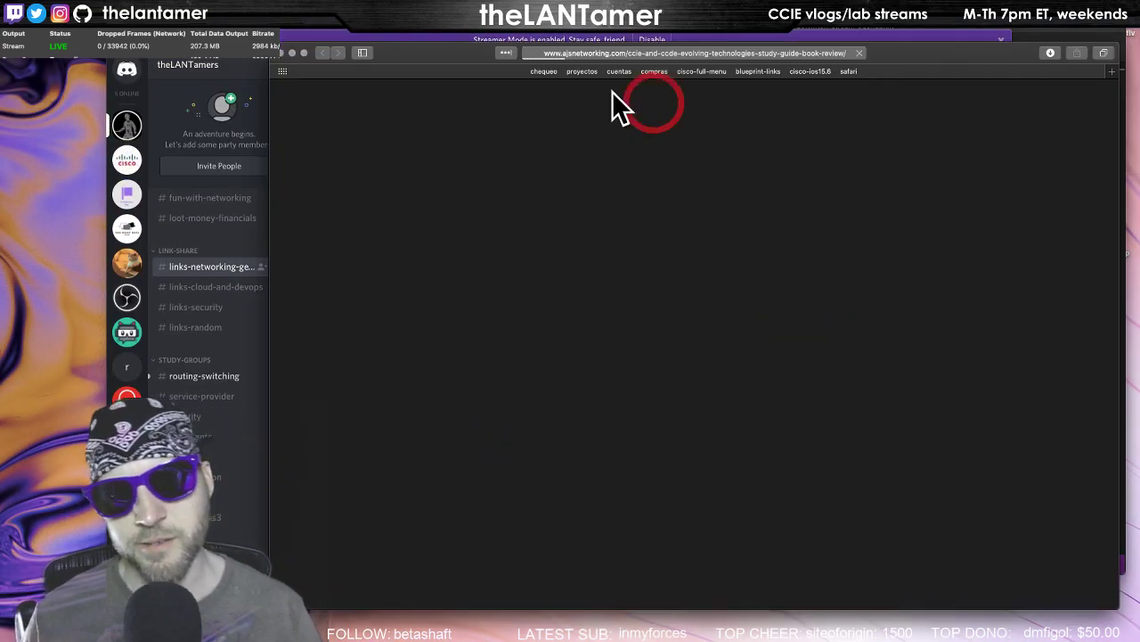
left_click_drag(446, 57, 357, 45)
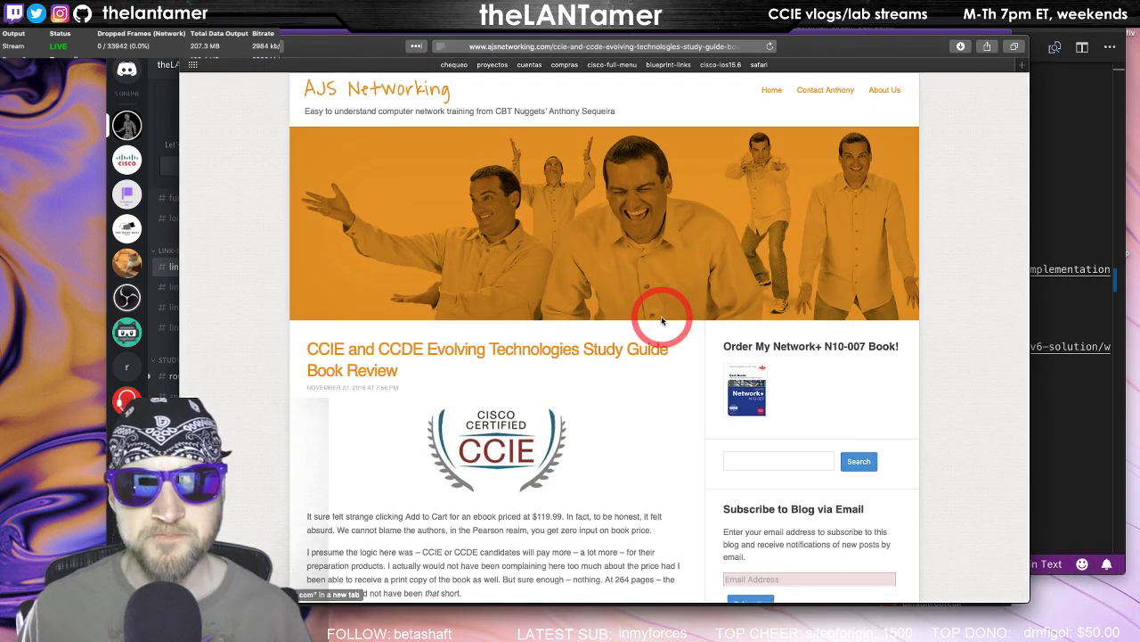
key("super+w")
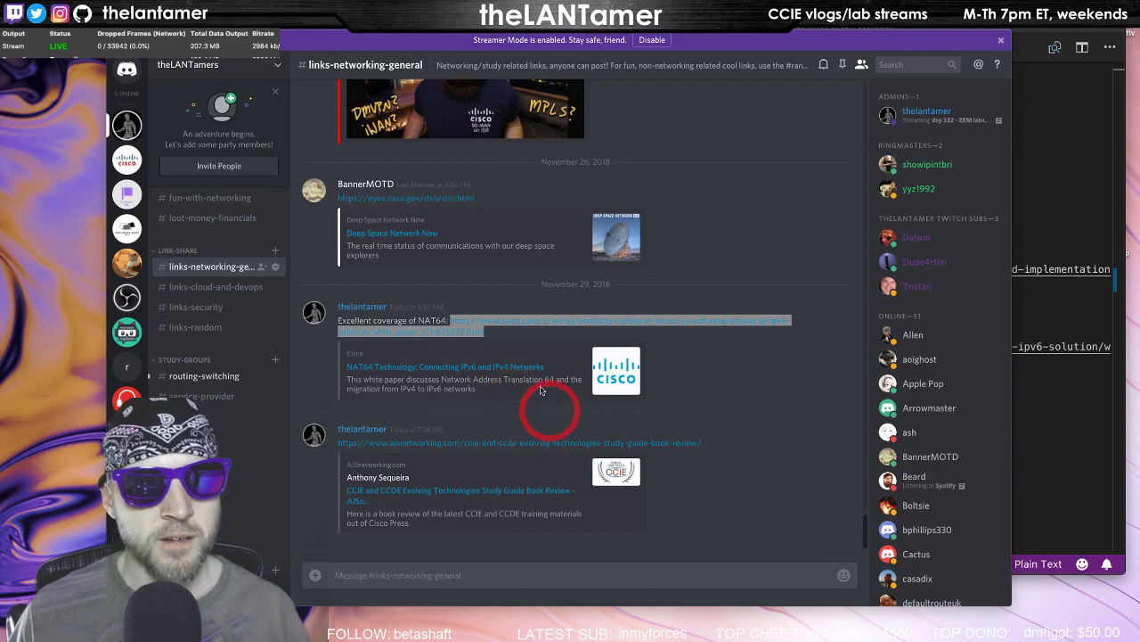
Open the Cisco NAT64 white paper from the channel's link, view its opening section, and hide the browser
left_click(522, 320)
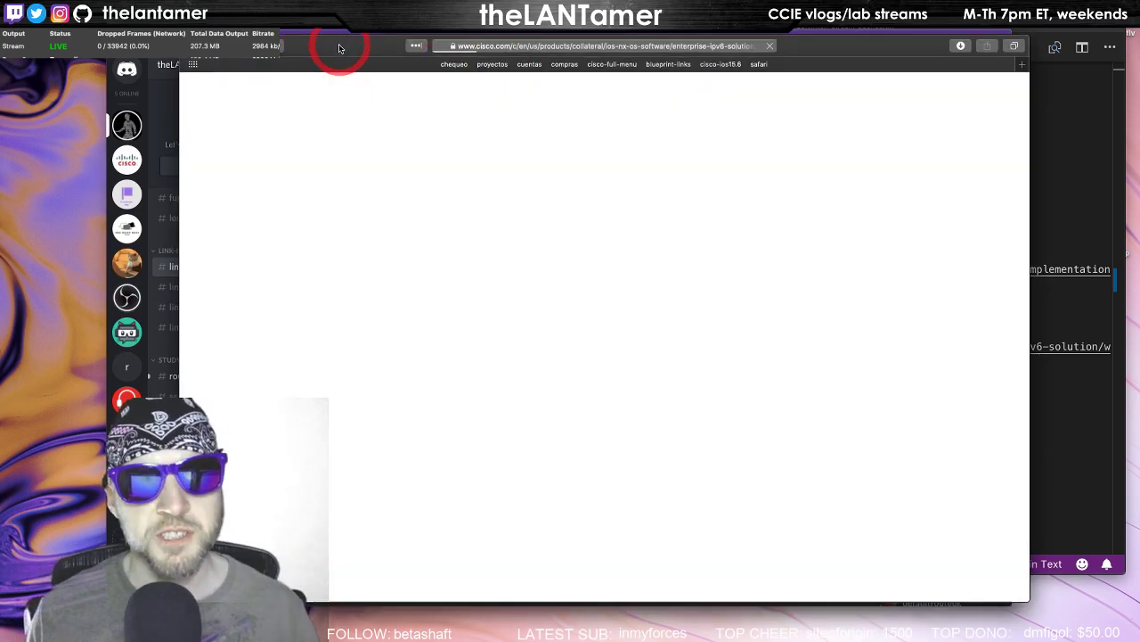
left_click_drag(339, 45, 478, 24)
left_click(676, 34)
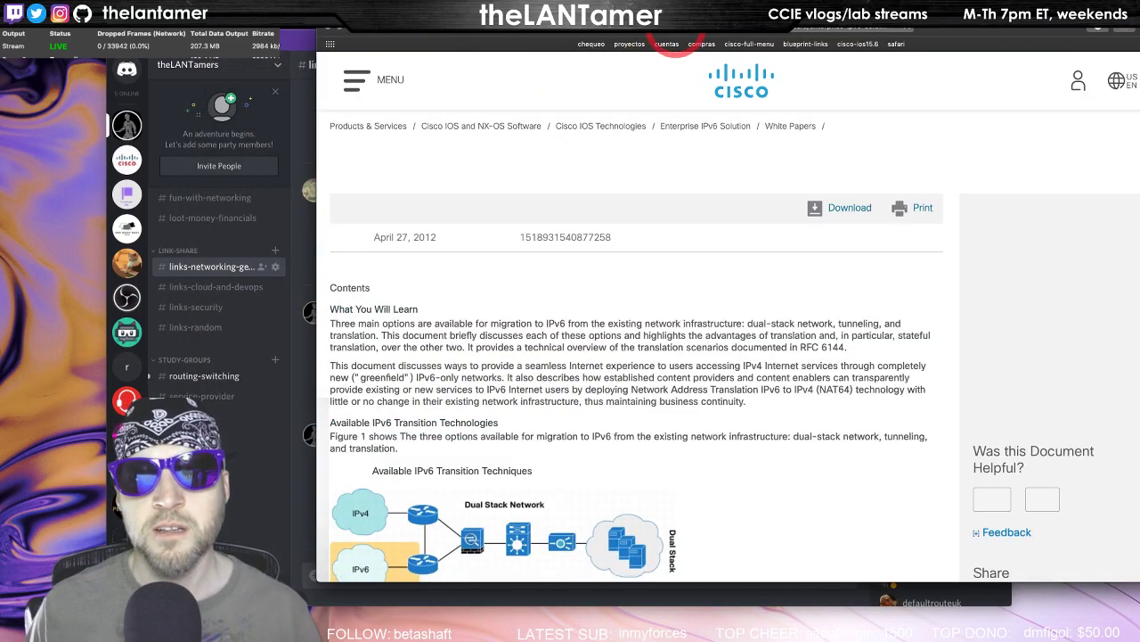
key("super+h")
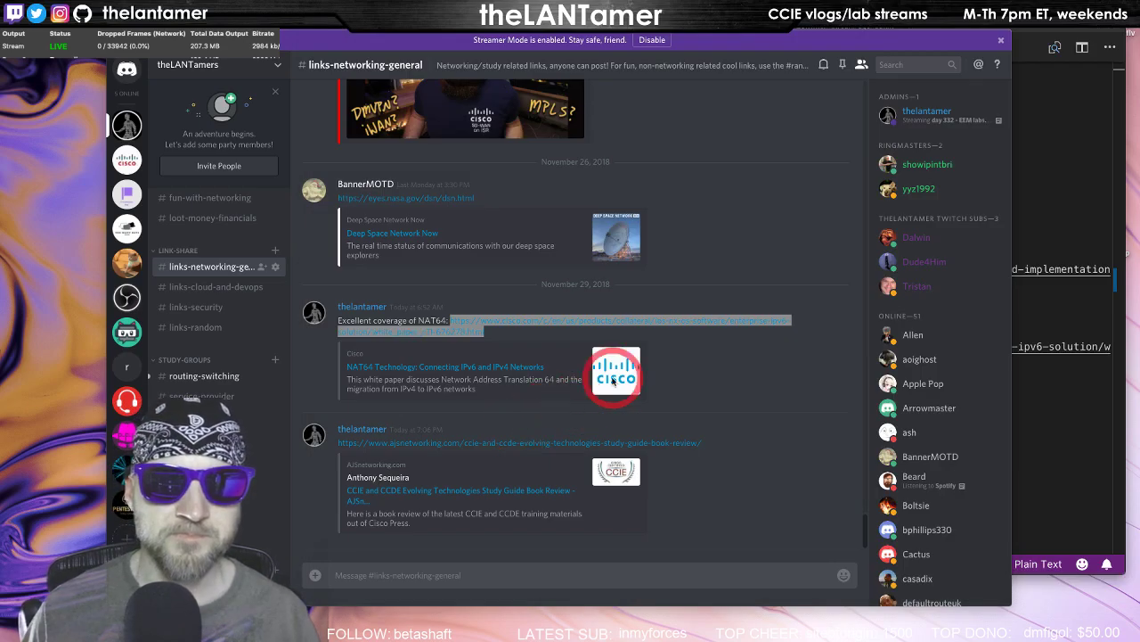
Switch to the 2018-11-29.twitch-stream-agenda.txt file in the editor and copy the teamarin.net IPv6 deployment blog URL
key("ctrl+Up")
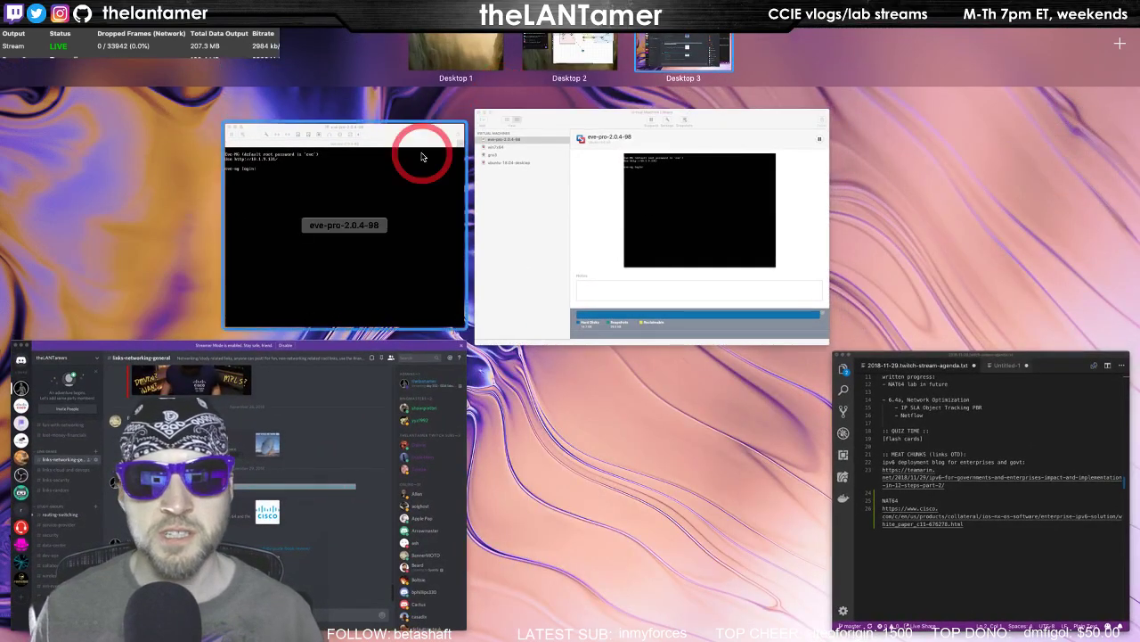
left_click(986, 484)
left_click(733, 469)
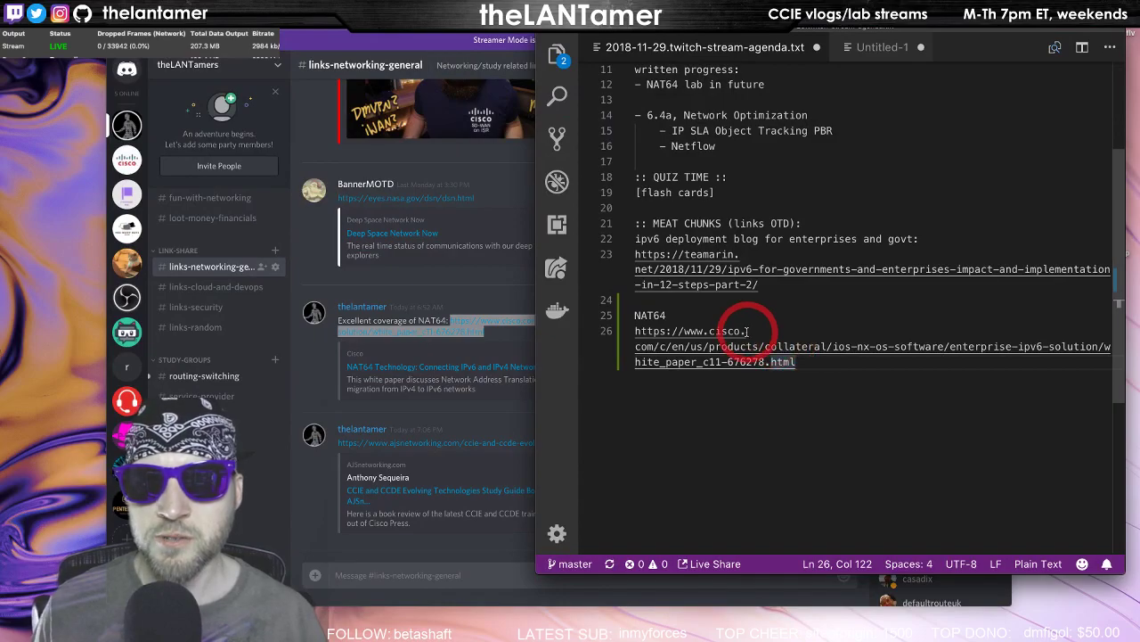
left_click_drag(765, 284, 634, 254)
key("super+c")
Open the copied teamarin.net URL in a new Chrome window on the lab desktop and post it in the stream chat
key("ctrl+Left")
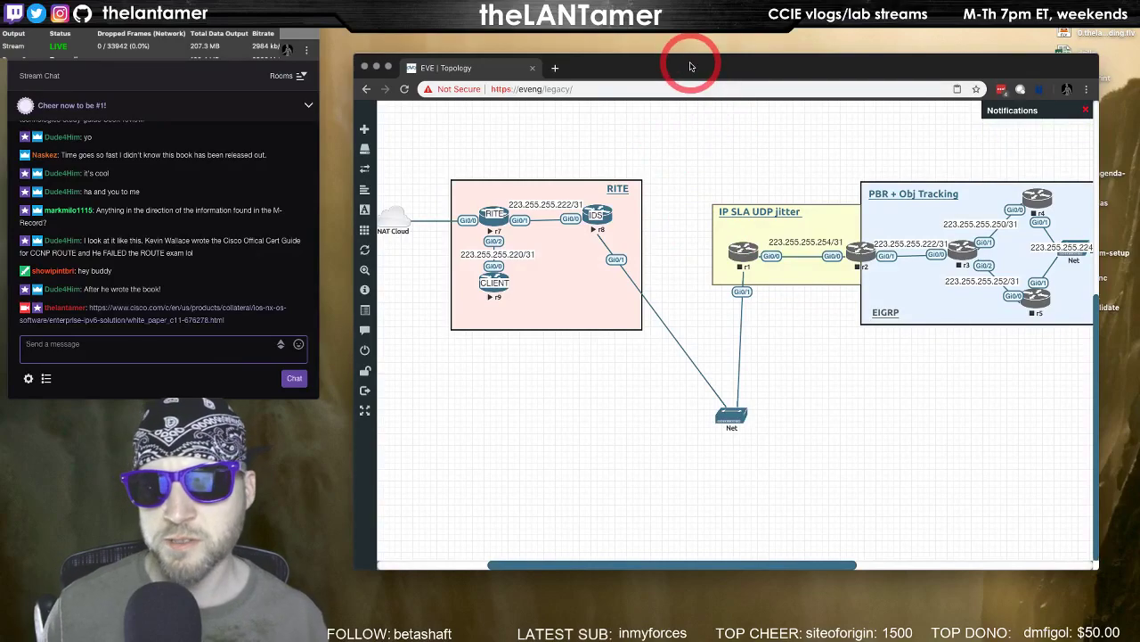
key("super+n")
key("super+v")
key("Return")
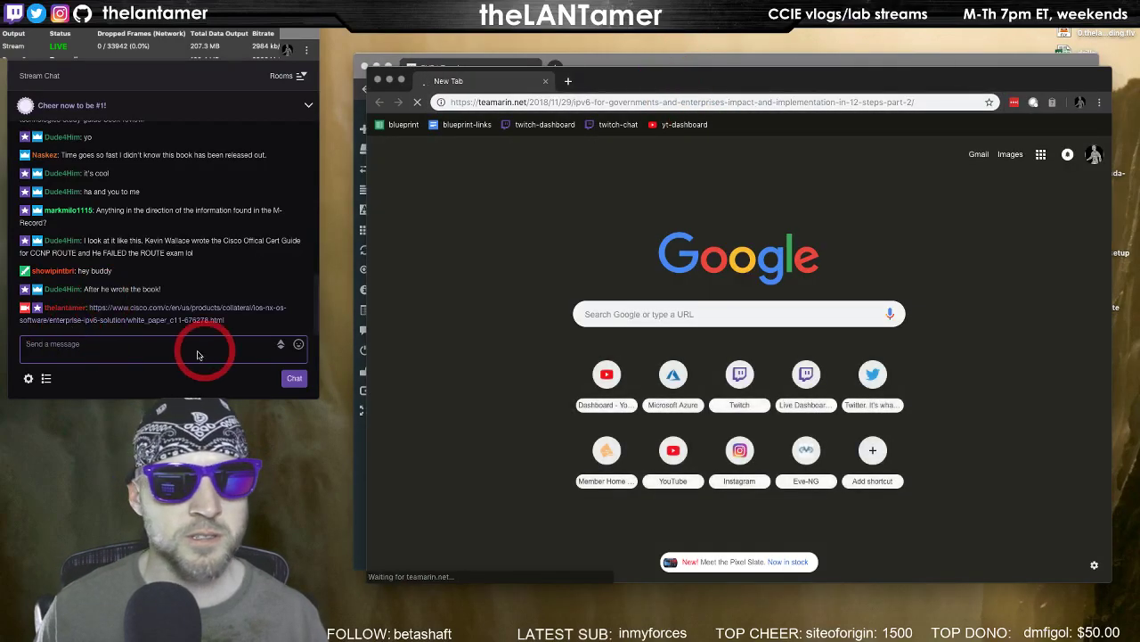
key("super+v")
key("Return")
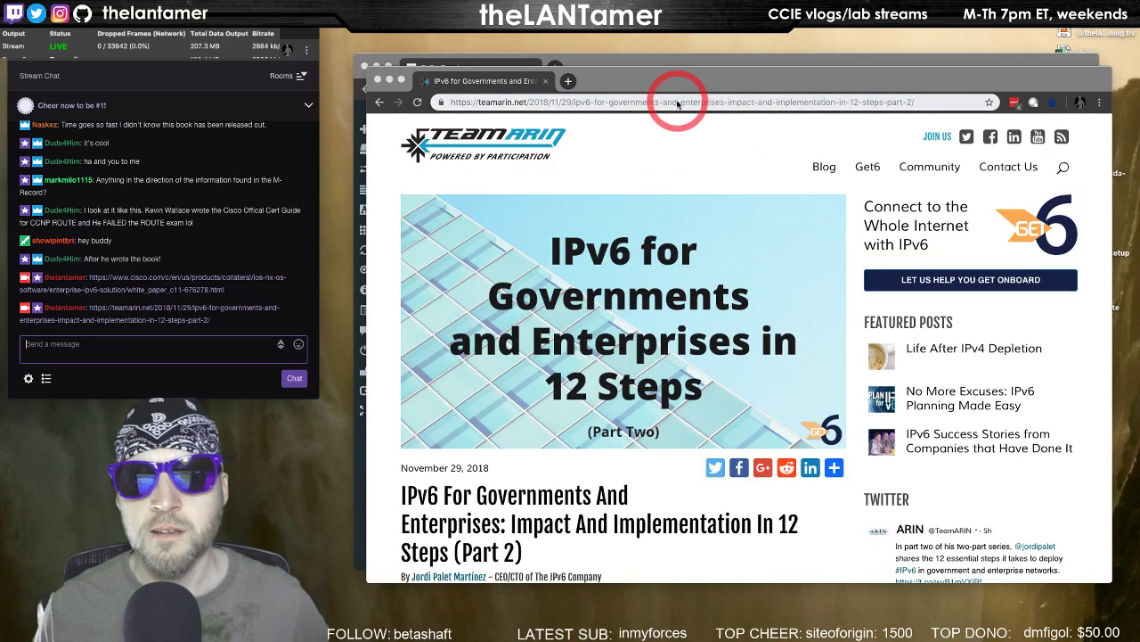
Skim the start of the IPv6 12 Steps (Part 2) article and open its link to the first part
scroll(673, 89, "down", 2)
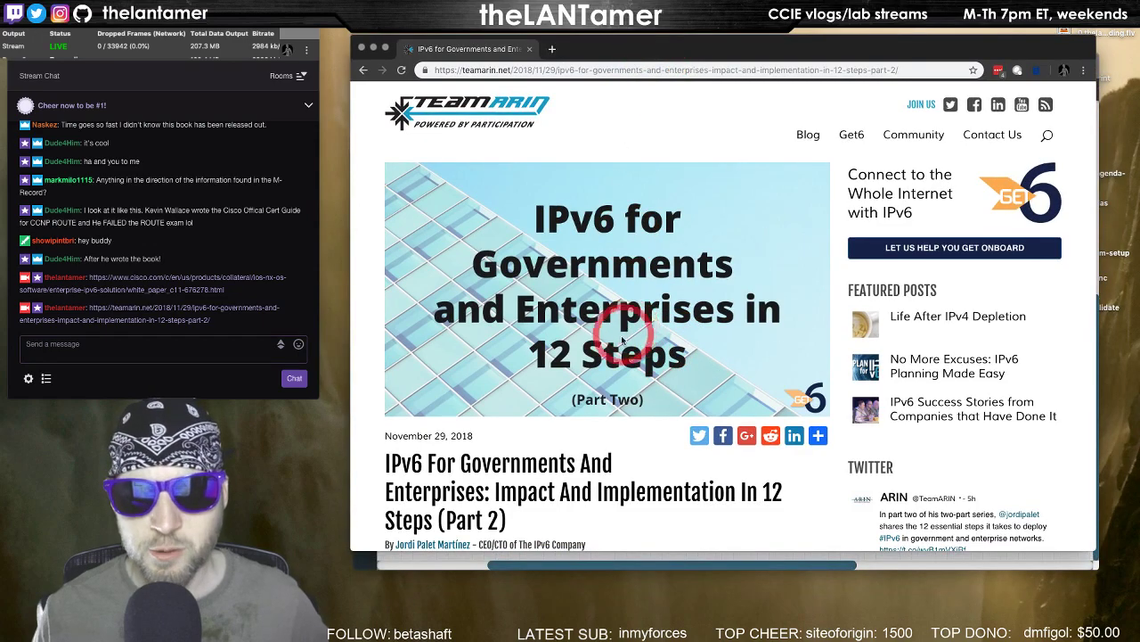
scroll(619, 345, "down", 5)
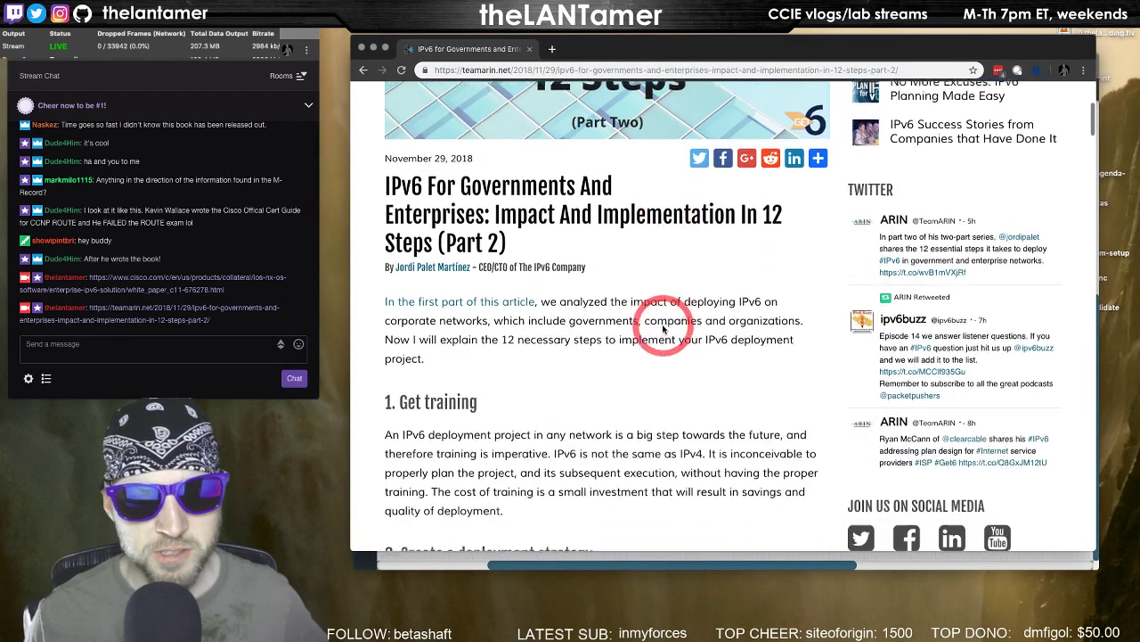
left_click(478, 273)
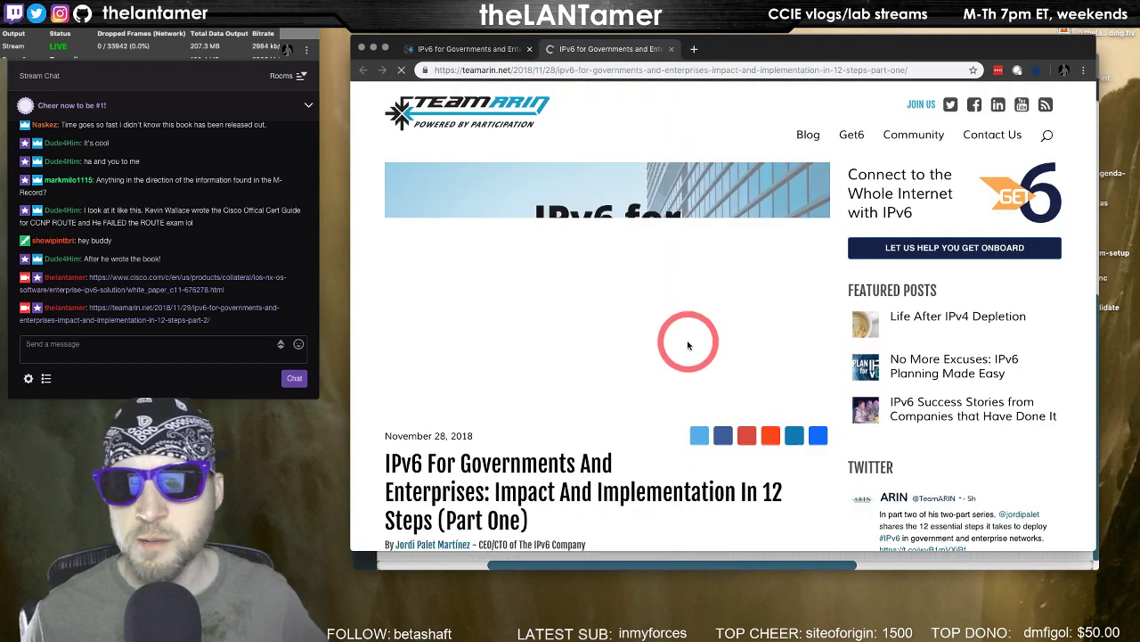
Look through the Part One article, including its network diagrams before and after IPv6 deployment and its corporate network impact section
scroll(688, 342, "down", 5)
scroll(690, 345, "down", 4)
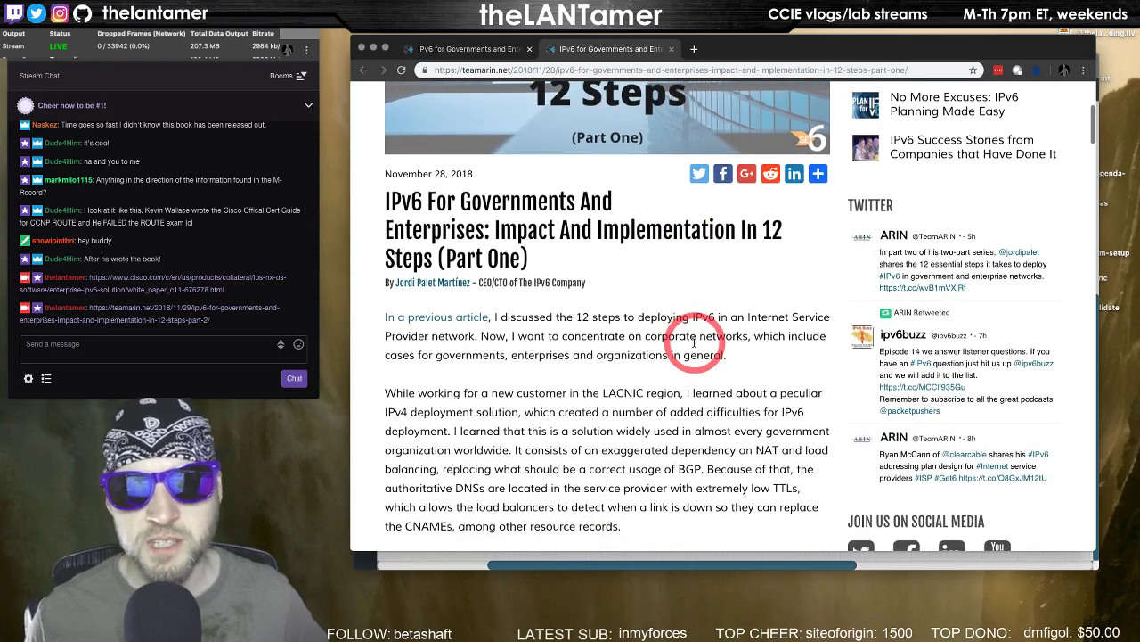
scroll(694, 342, "down", 9)
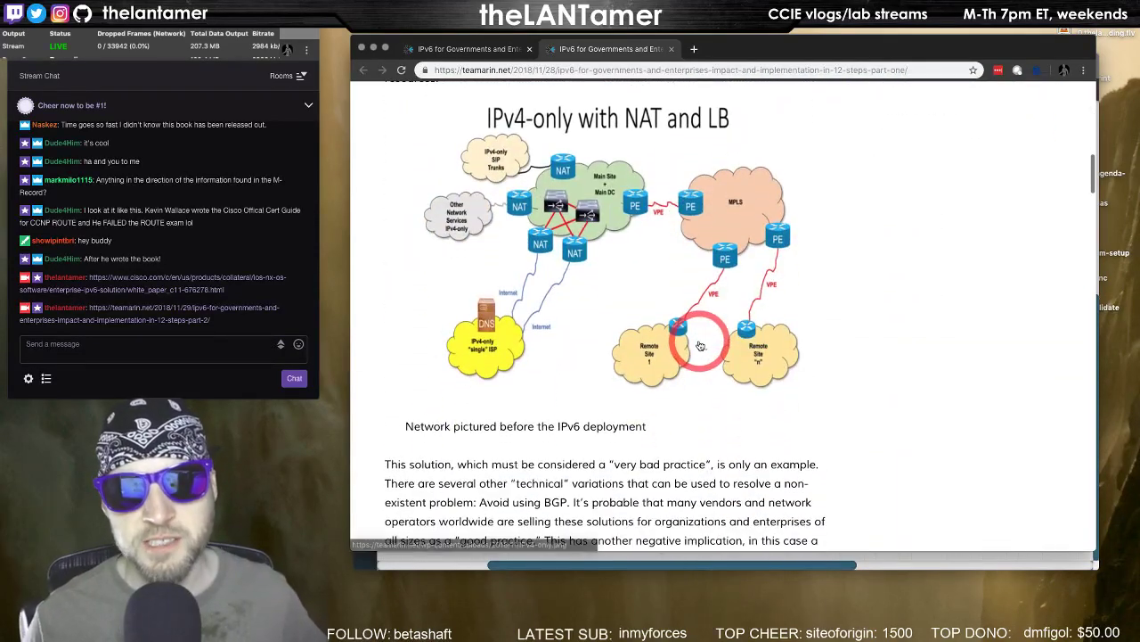
scroll(711, 341, "down", 10)
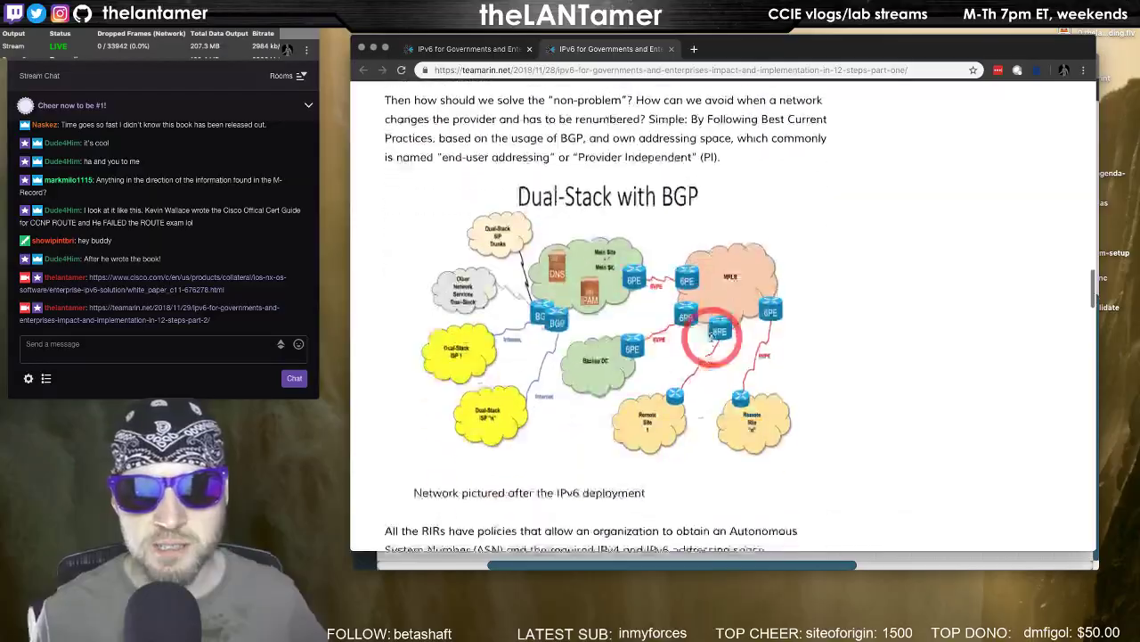
scroll(707, 334, "down", 16)
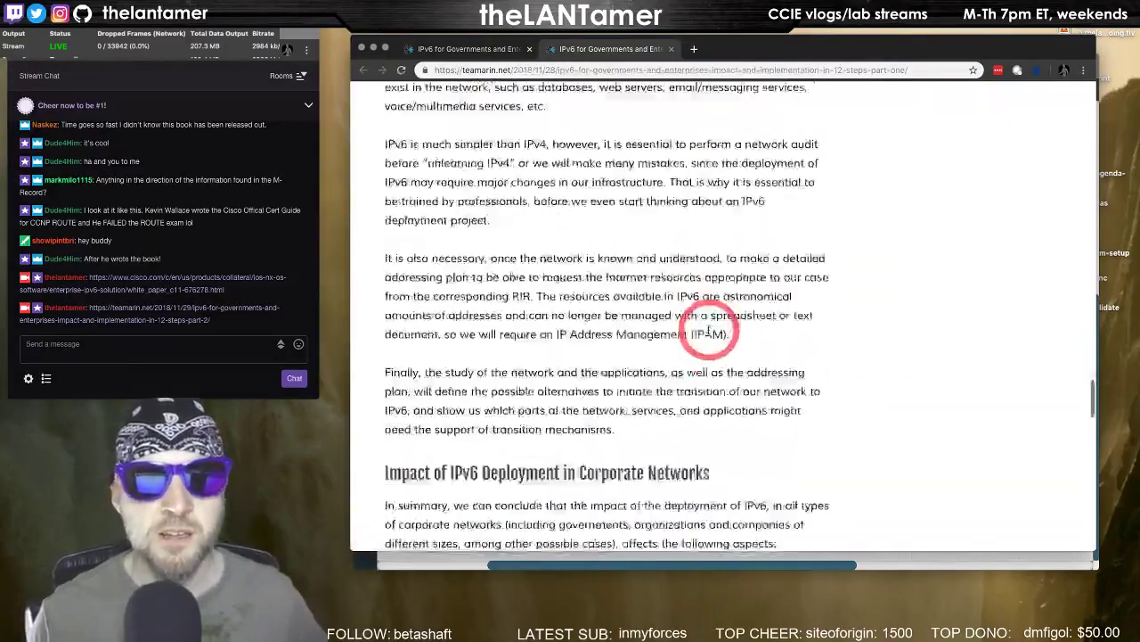
scroll(709, 330, "up", 7)
scroll(709, 330, "up", 20)
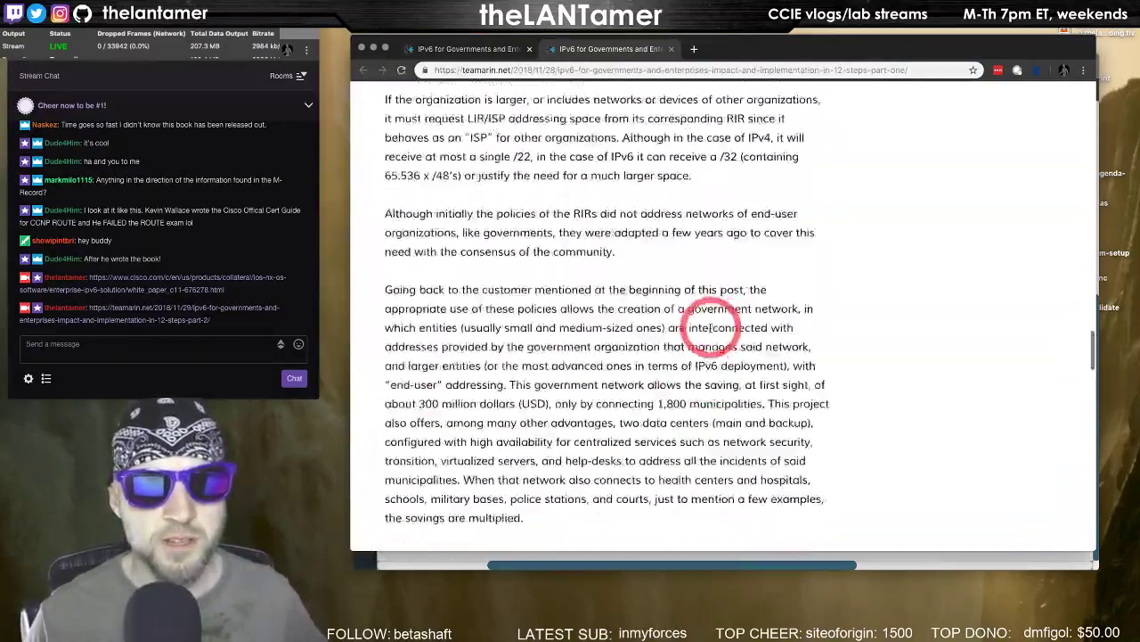
scroll(709, 345, "down", 3)
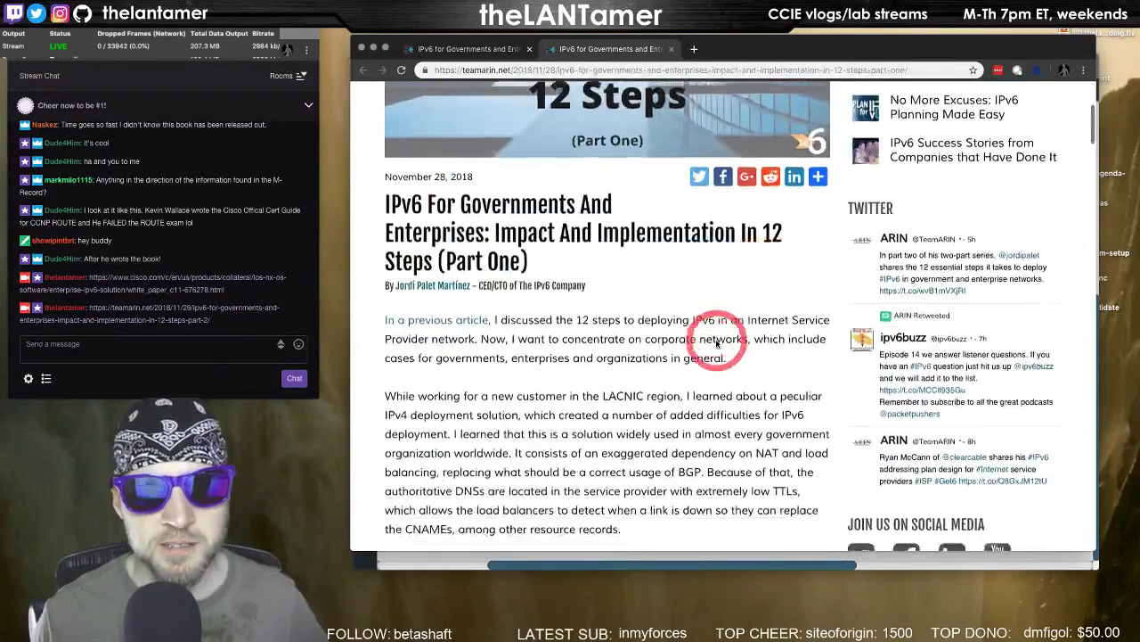
scroll(713, 418, "down", 3)
scroll(713, 418, "up", 3)
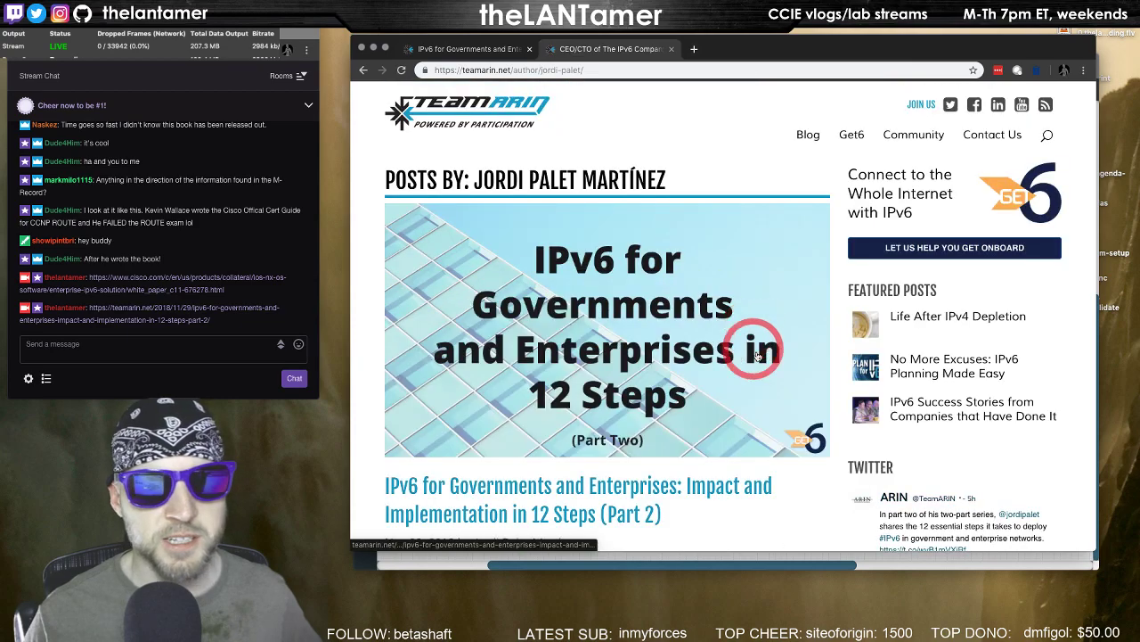
Look through the article author's list of posts, and view the case studies and facts sections of the Team ARIN Get6 page
scroll(692, 318, "down", 10)
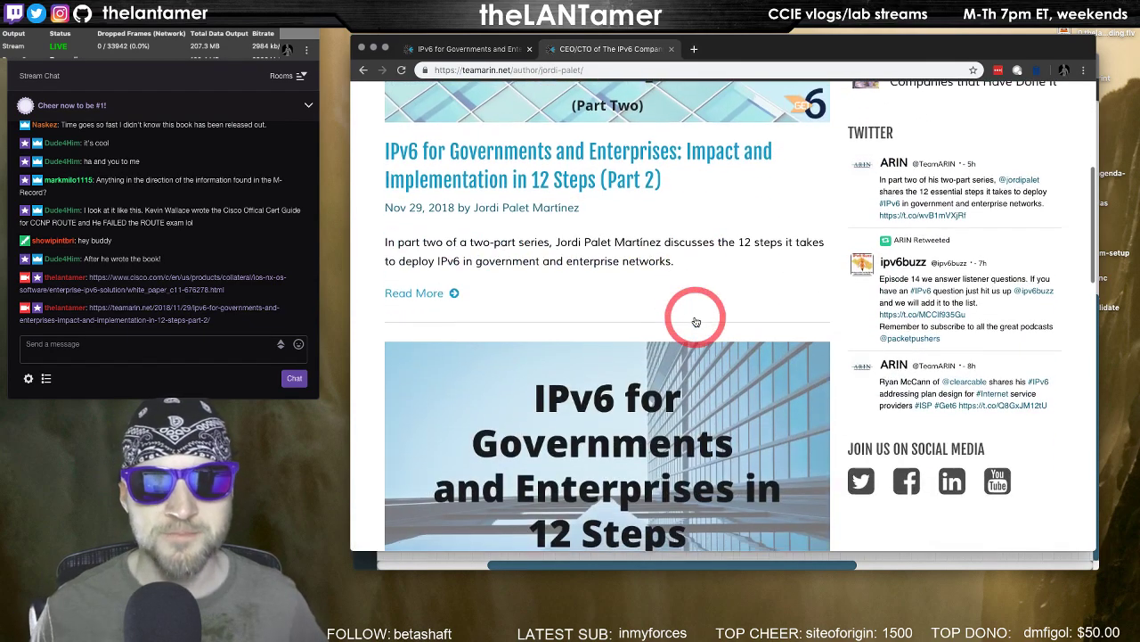
scroll(693, 316, "down", 10)
scroll(678, 307, "up", 20)
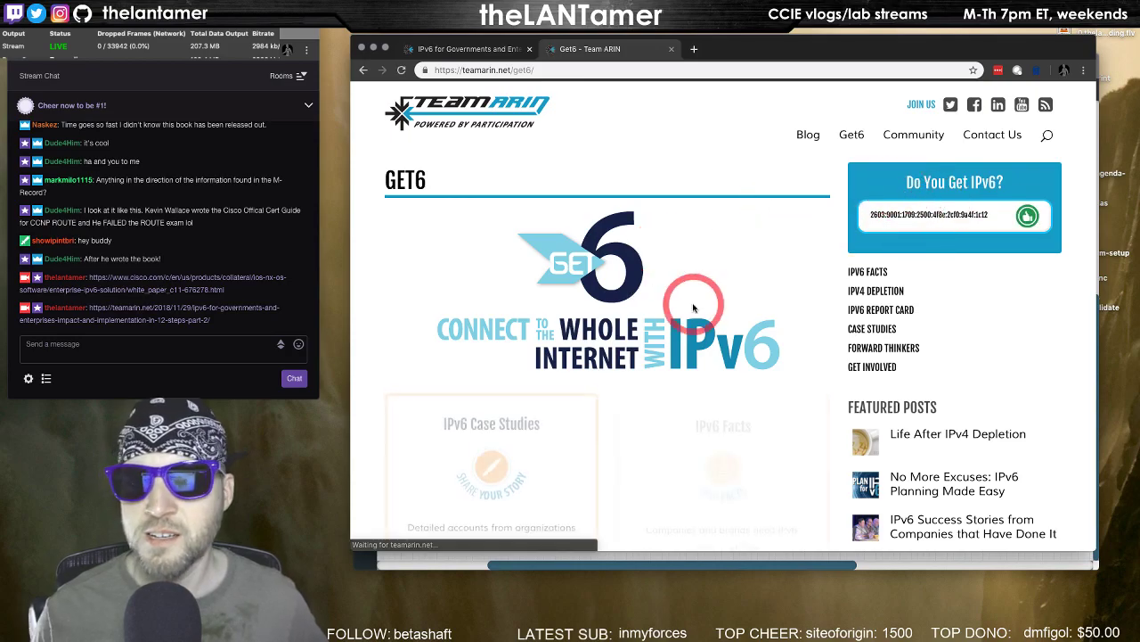
scroll(681, 326, "down", 3)
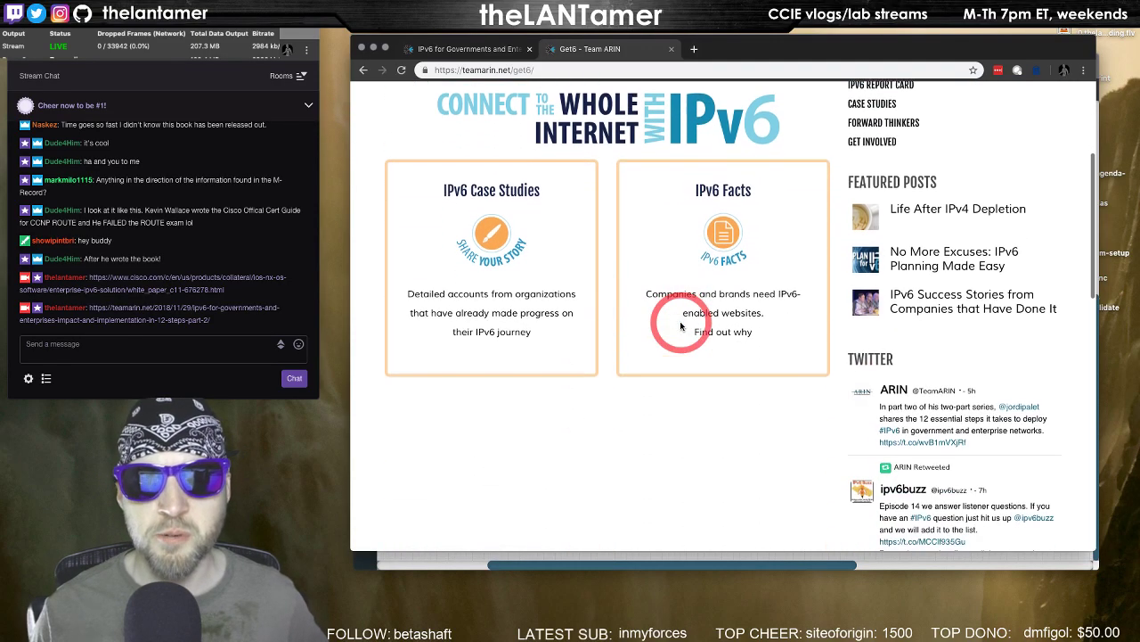
Look through the rest of the Get6 page, including the IPv6 Report Card, Forward Thinkers, wiki and IPv4 depletion sections
scroll(739, 357, "down", 2)
scroll(736, 283, "up", 5)
scroll(788, 320, "down", 3)
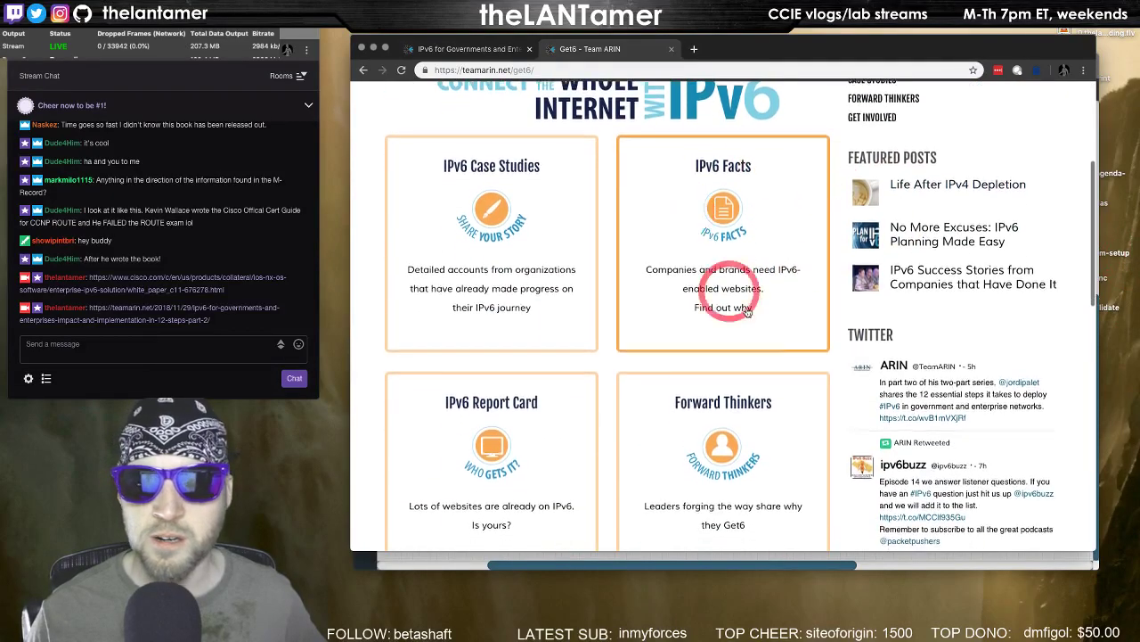
scroll(760, 324, "down", 2)
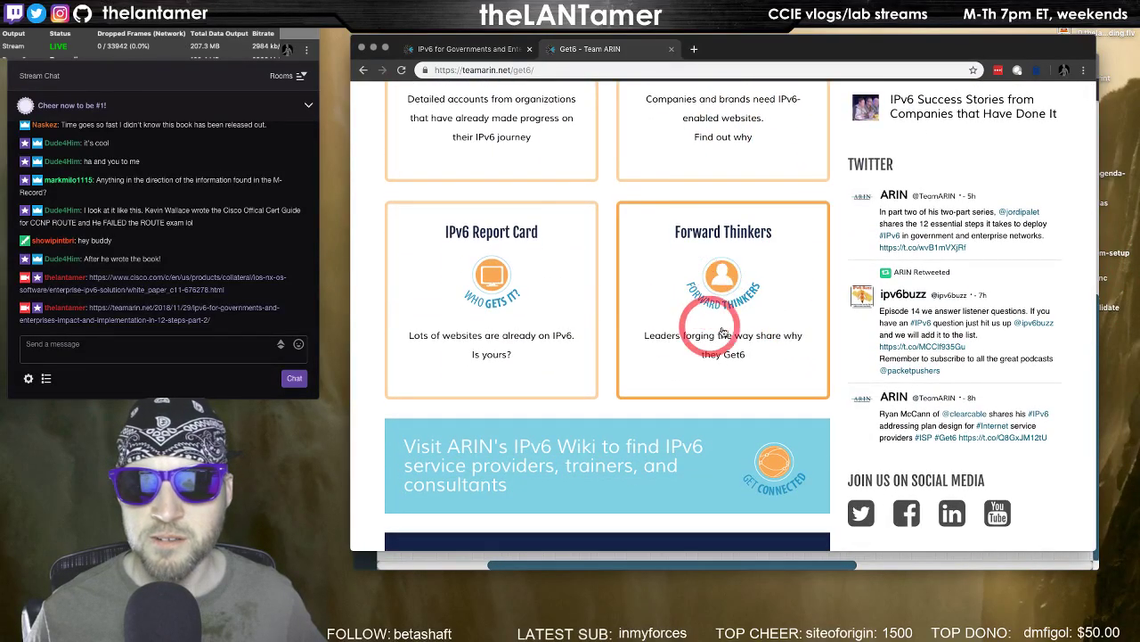
scroll(694, 323, "down", 1)
scroll(708, 285, "down", 7)
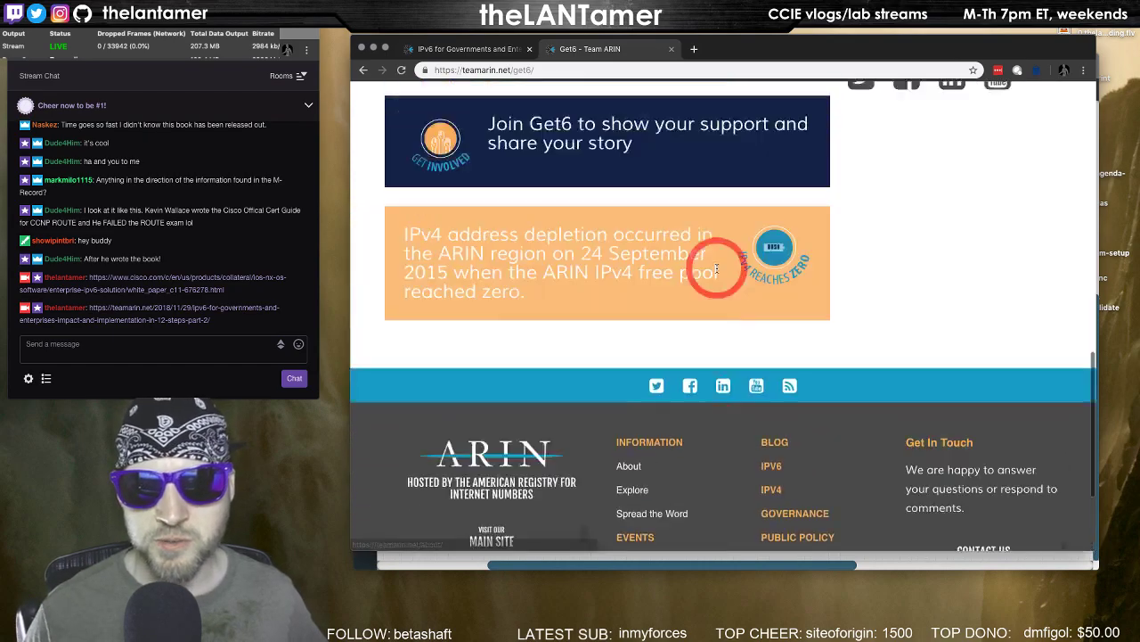
scroll(707, 285, "up", 4)
scroll(716, 272, "up", 10)
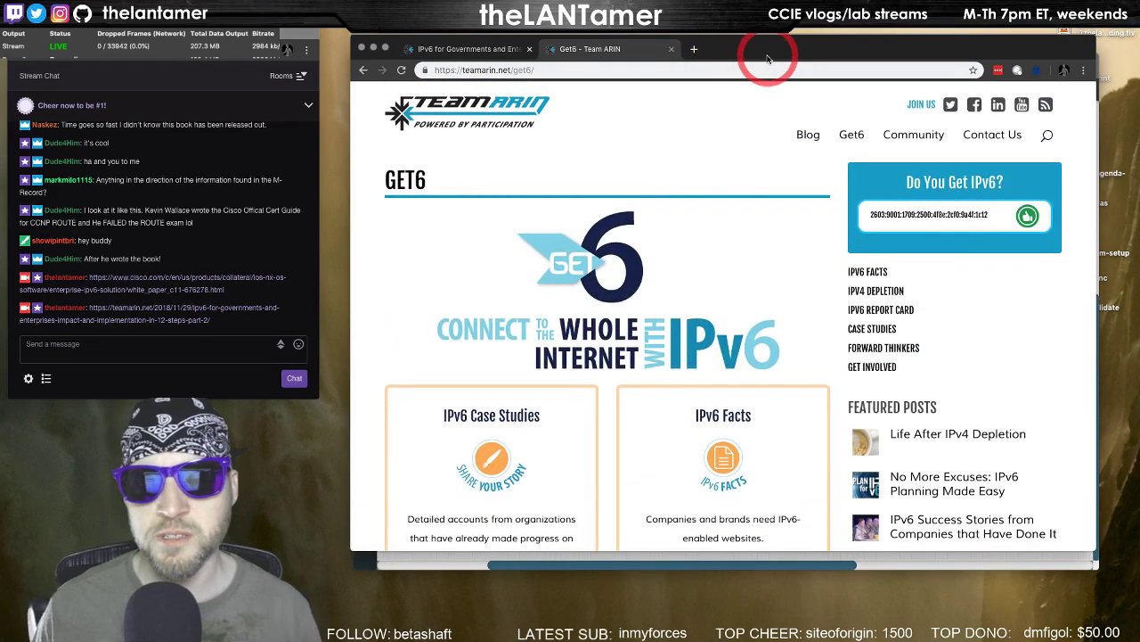
Close the Get6 page and the IPv6 for Governments and Enterprises article to return to the EVE topology
key("super+w")
left_click_drag(683, 51, 731, 51)
key("super+w")
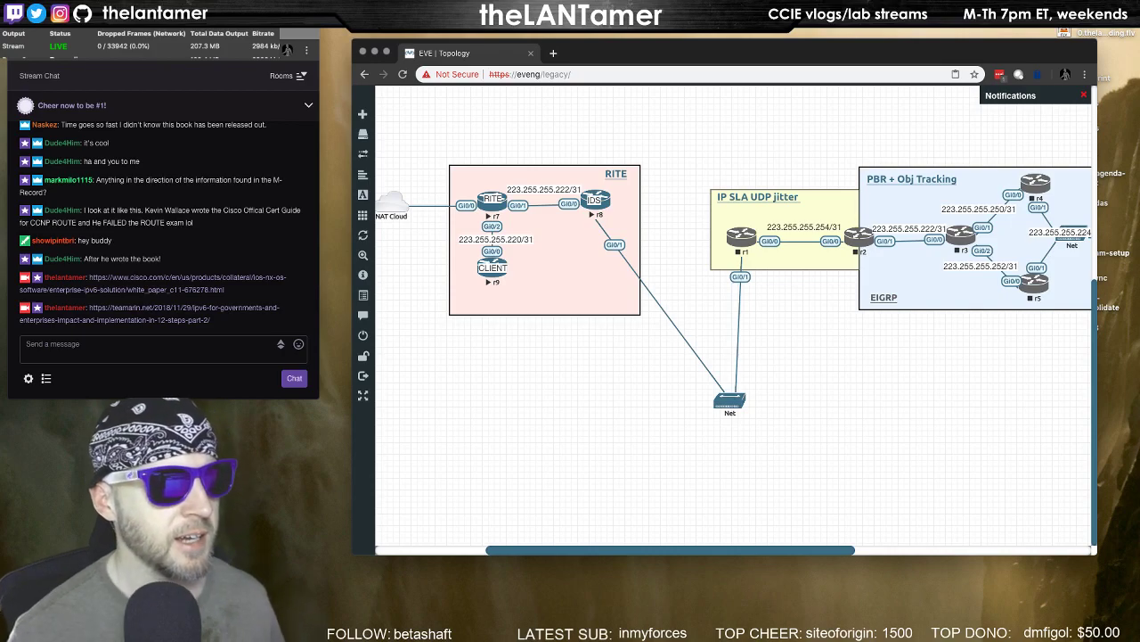
Switch to the NetworkLessons IP SLA and EEM Script page and expand PfR, Infrastructure Security and Quality of Service in the table of contents
key("super+Tab")
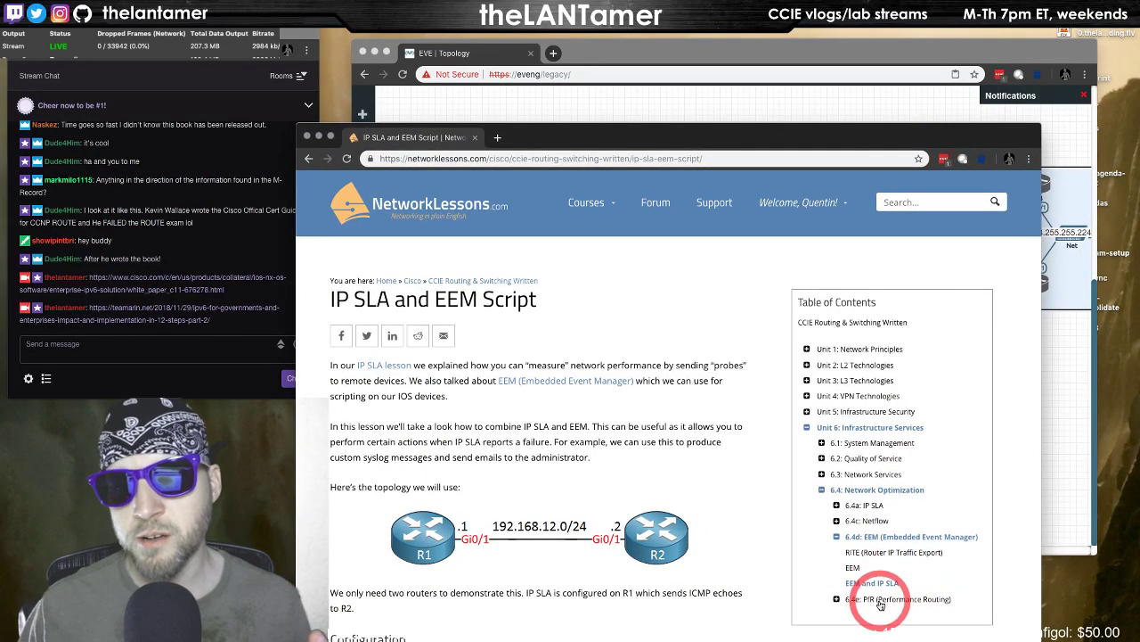
left_click(849, 602)
scroll(980, 565, "down", 2)
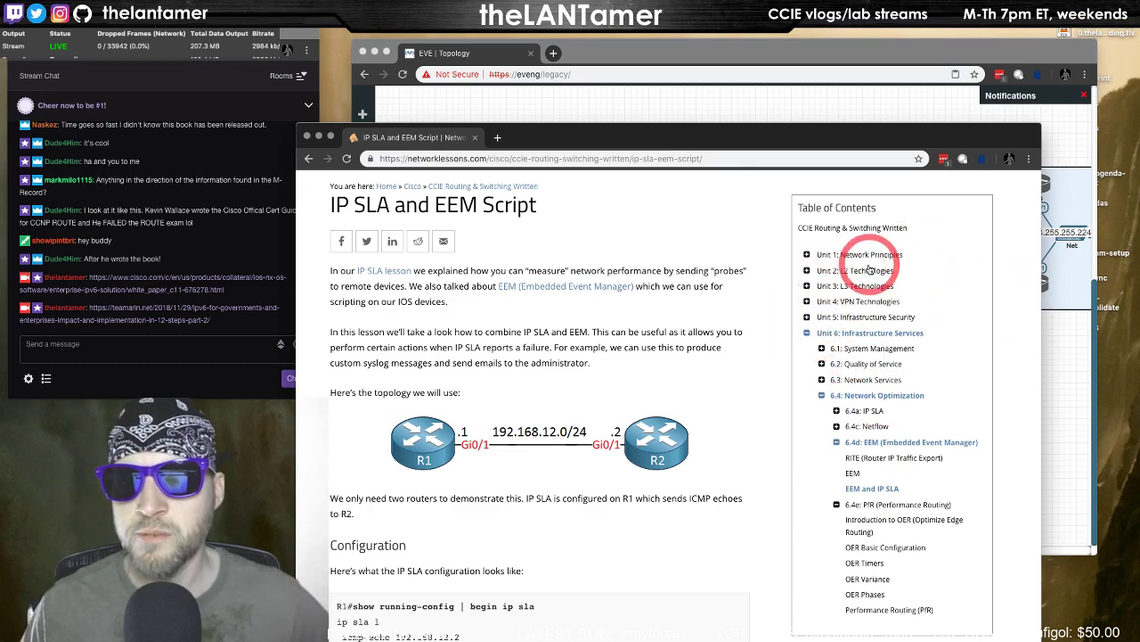
left_click(807, 318)
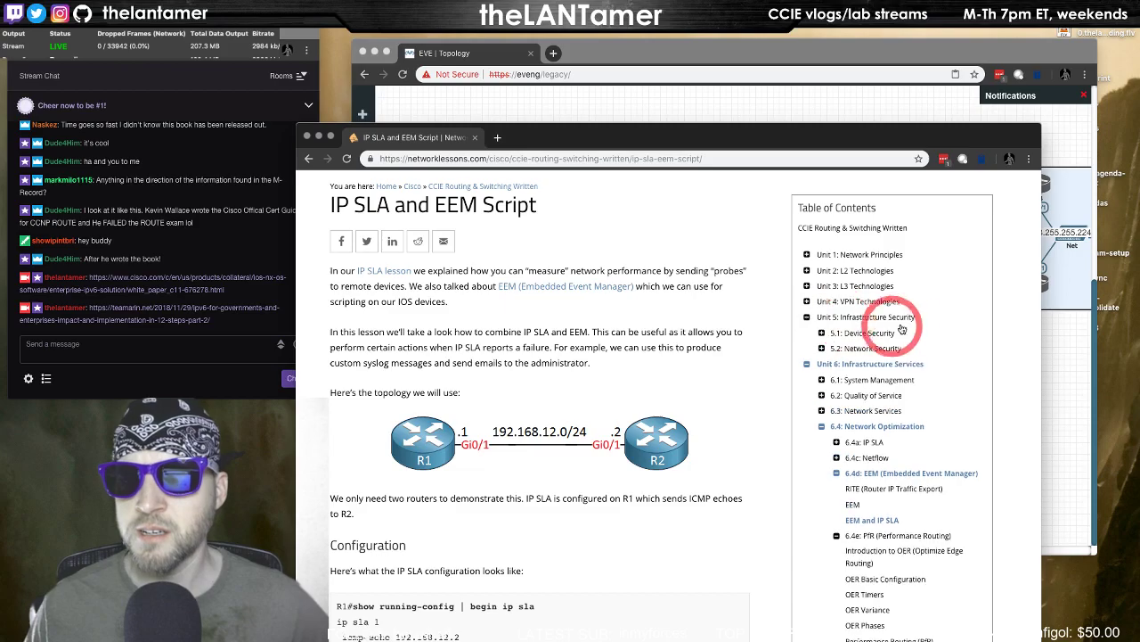
left_click(822, 394)
Check the lessons listed under QoS using MQC and L2 QoS, collapsing each one, and minimize the NetworkLessons window
scroll(923, 419, "down", 1)
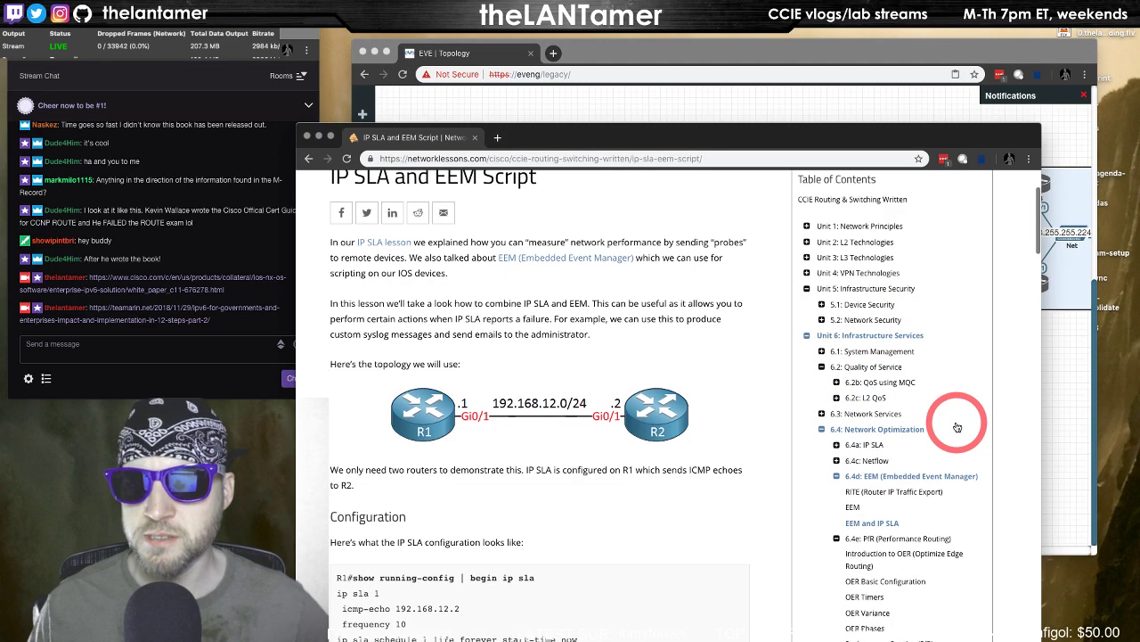
left_click(835, 394)
scroll(962, 401, "down", 1)
scroll(967, 401, "down", 1)
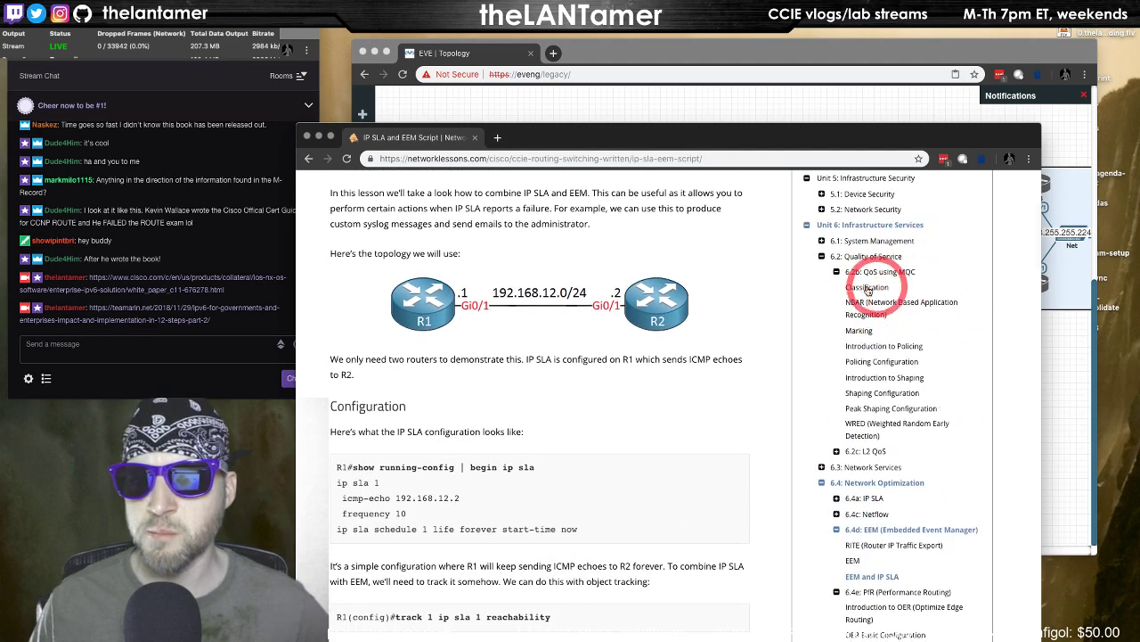
left_click(835, 271)
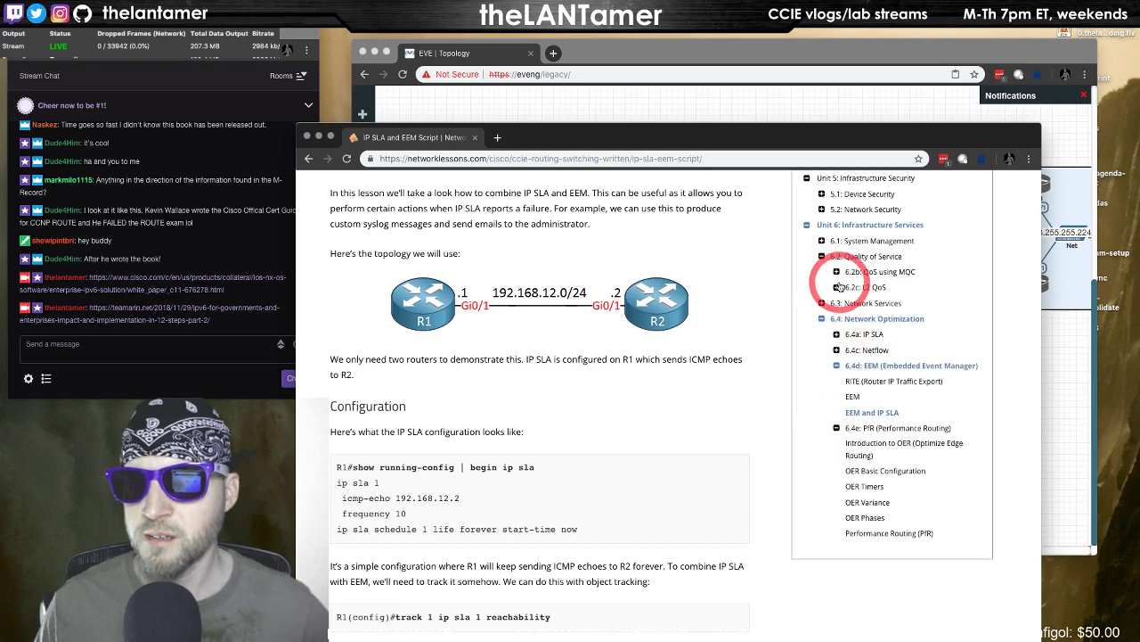
left_click(836, 287)
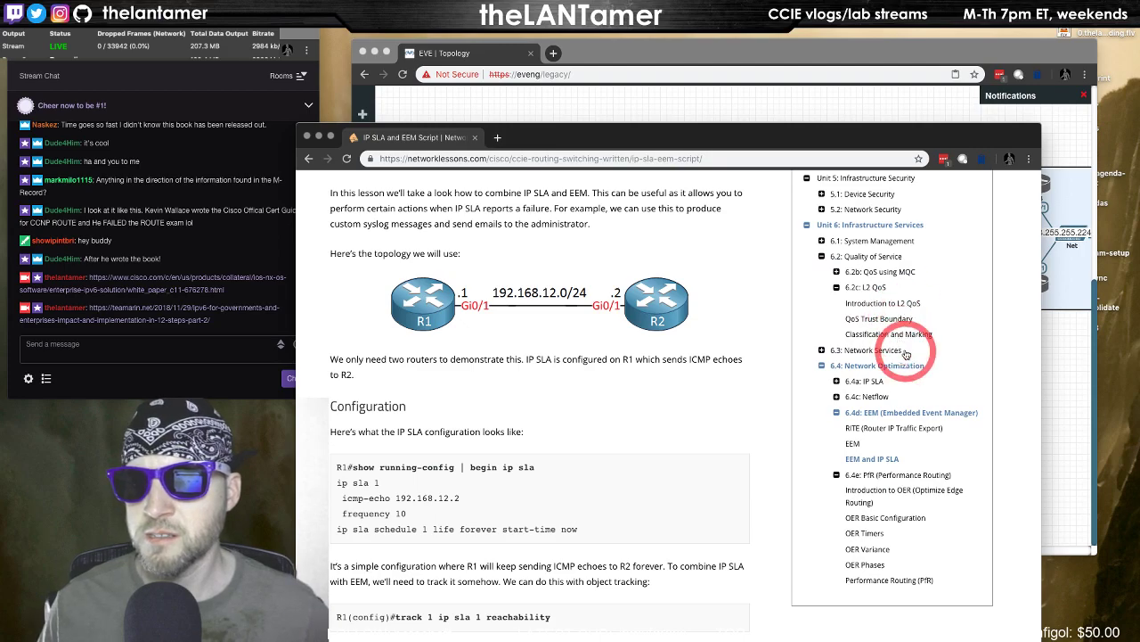
left_click(841, 288)
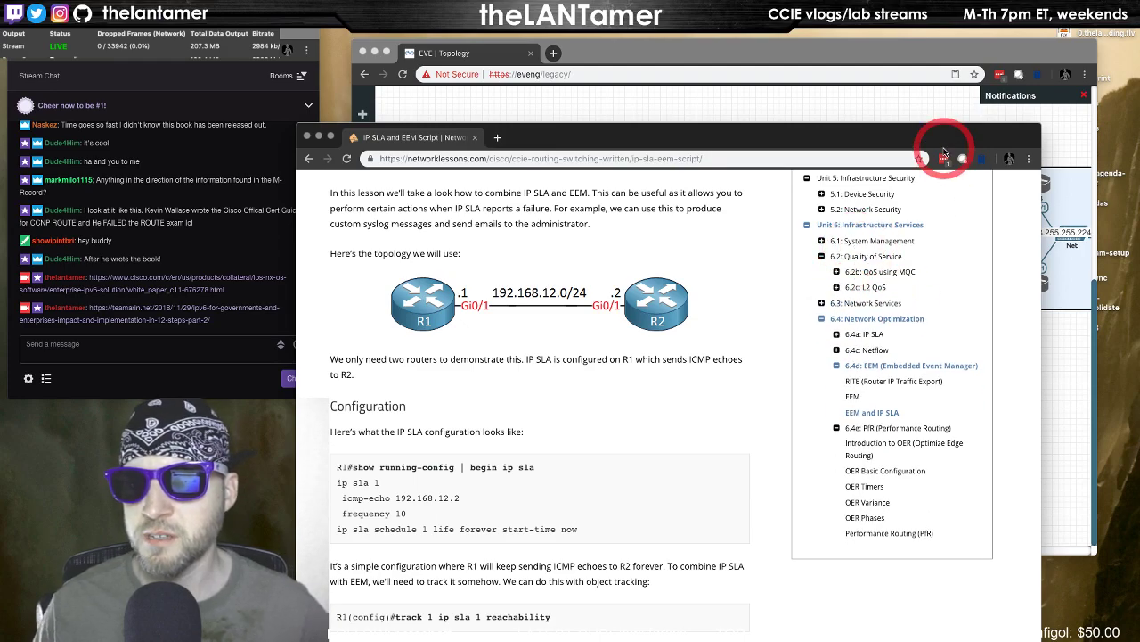
left_click_drag(948, 143, 944, 145)
key("super+m")
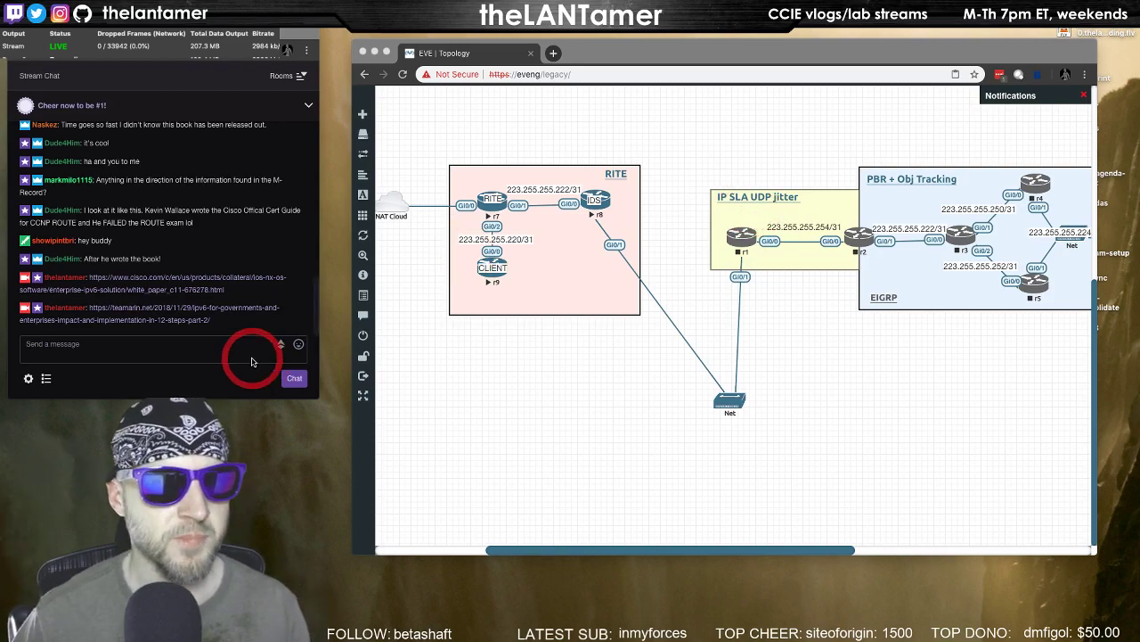
Shift the EVE topology window slightly and move the stream chat window down a little
left_click(202, 354)
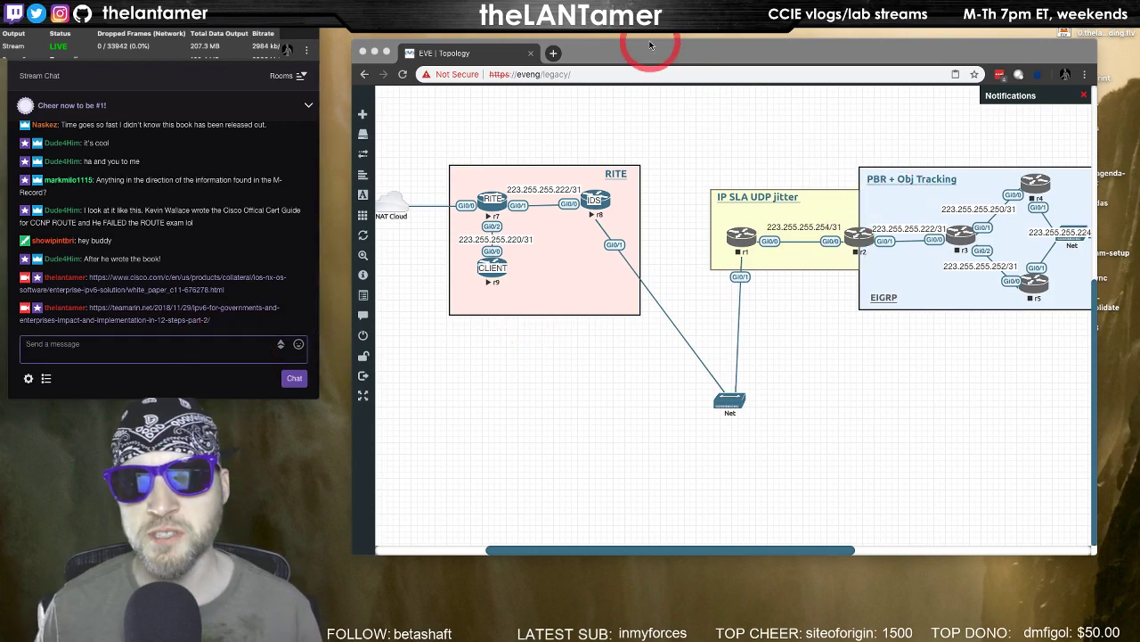
left_click_drag(649, 55, 662, 55)
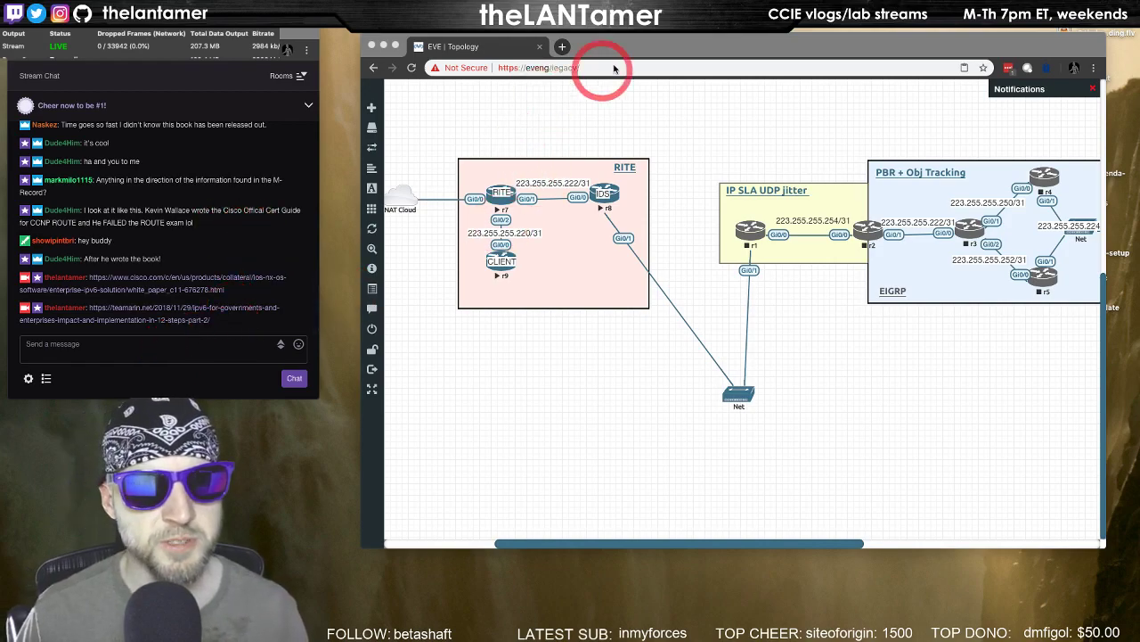
left_click_drag(626, 47, 610, 40)
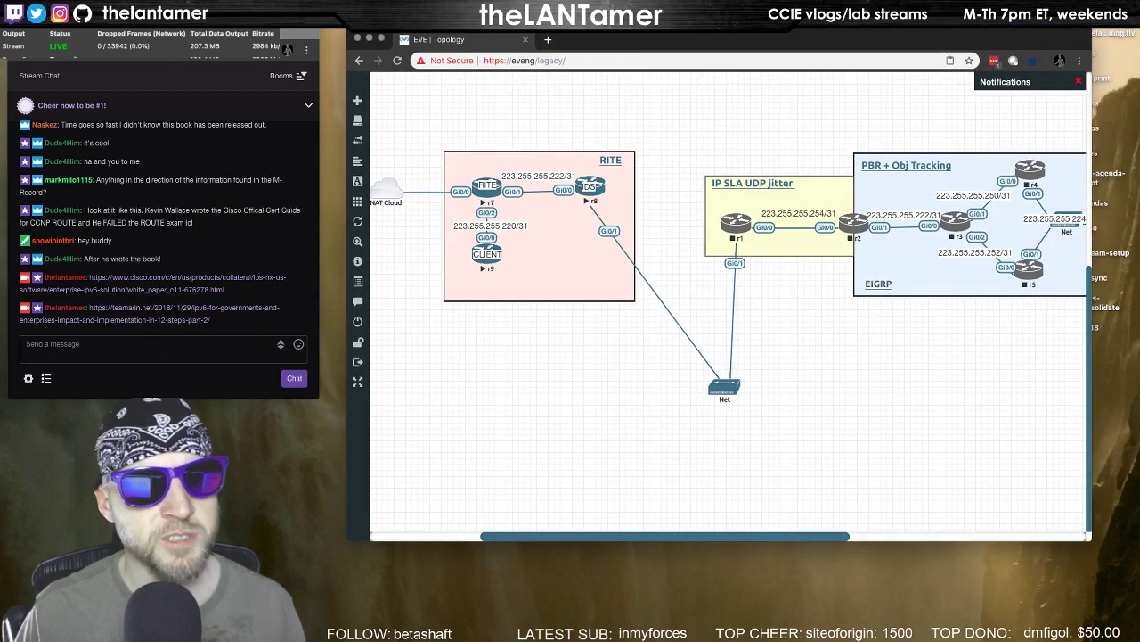
left_click_drag(287, 48, 283, 62)
left_click(258, 89)
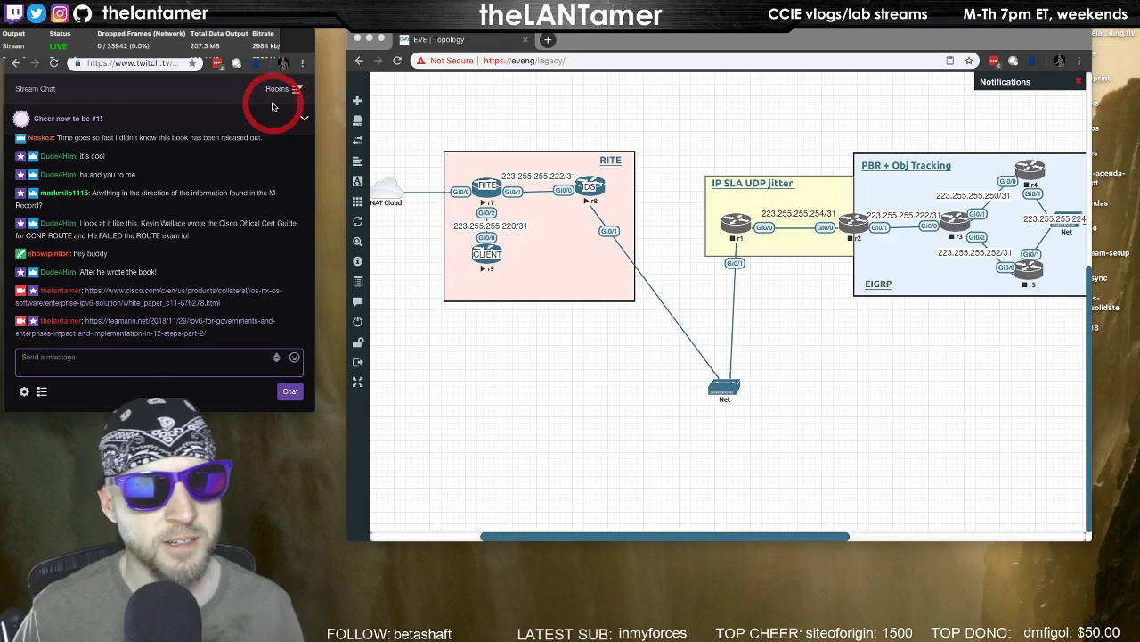